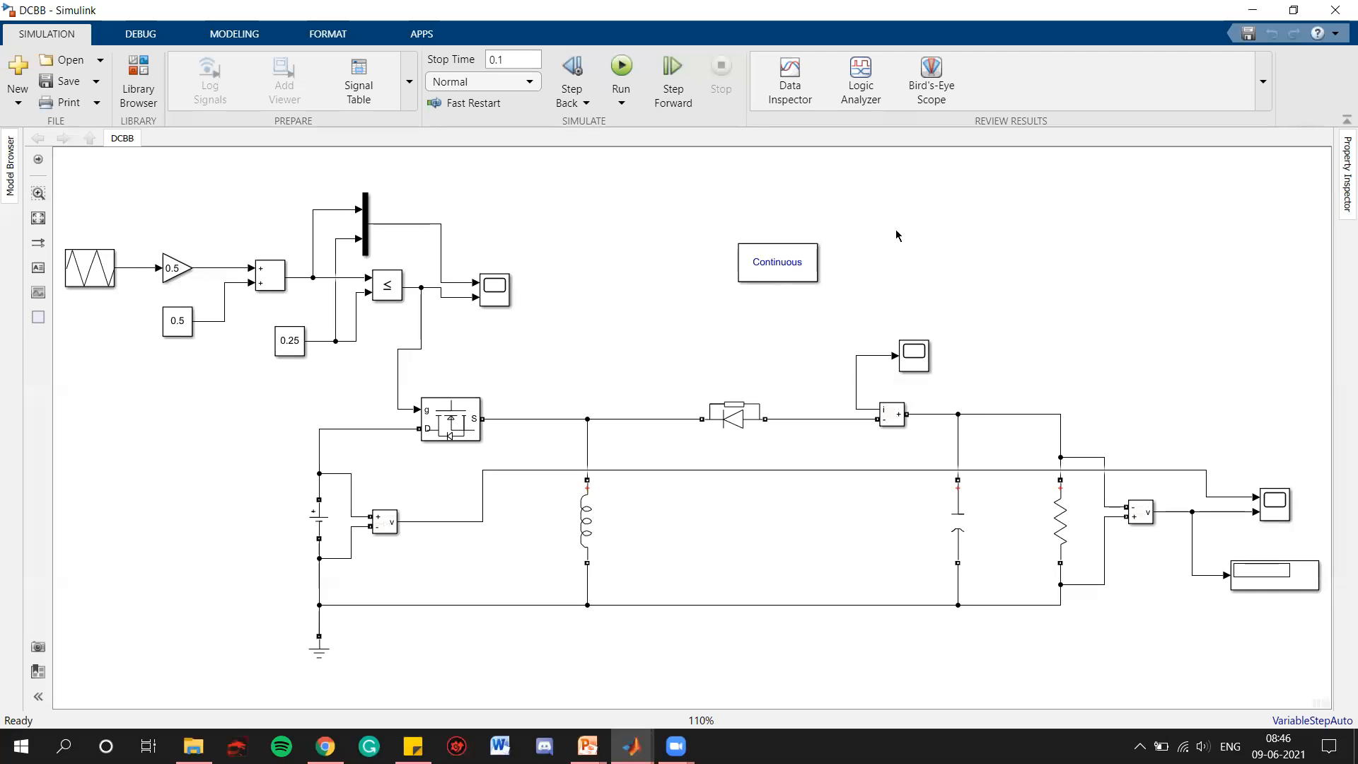
Step: Add a PID Controller block, an Add block and a Constant block to the model
double_click(896, 236)
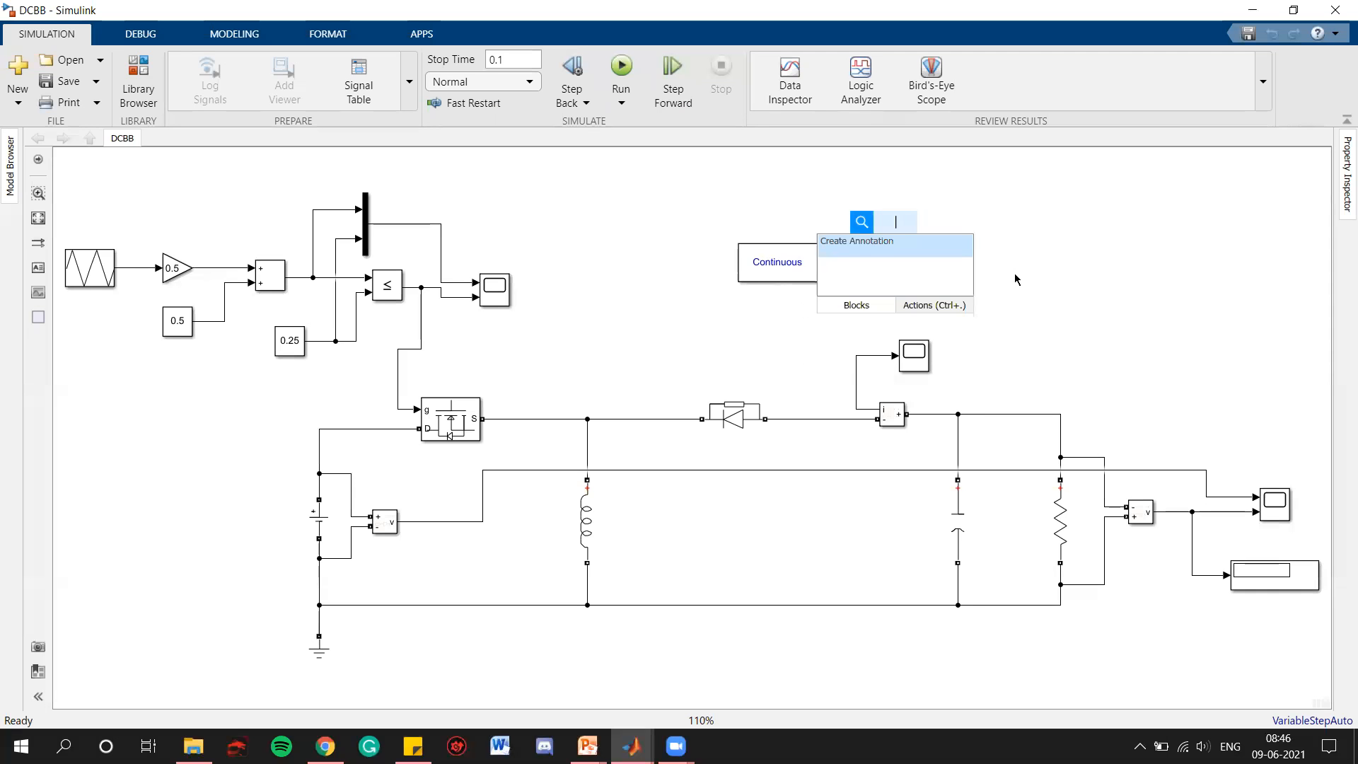
text(pid)
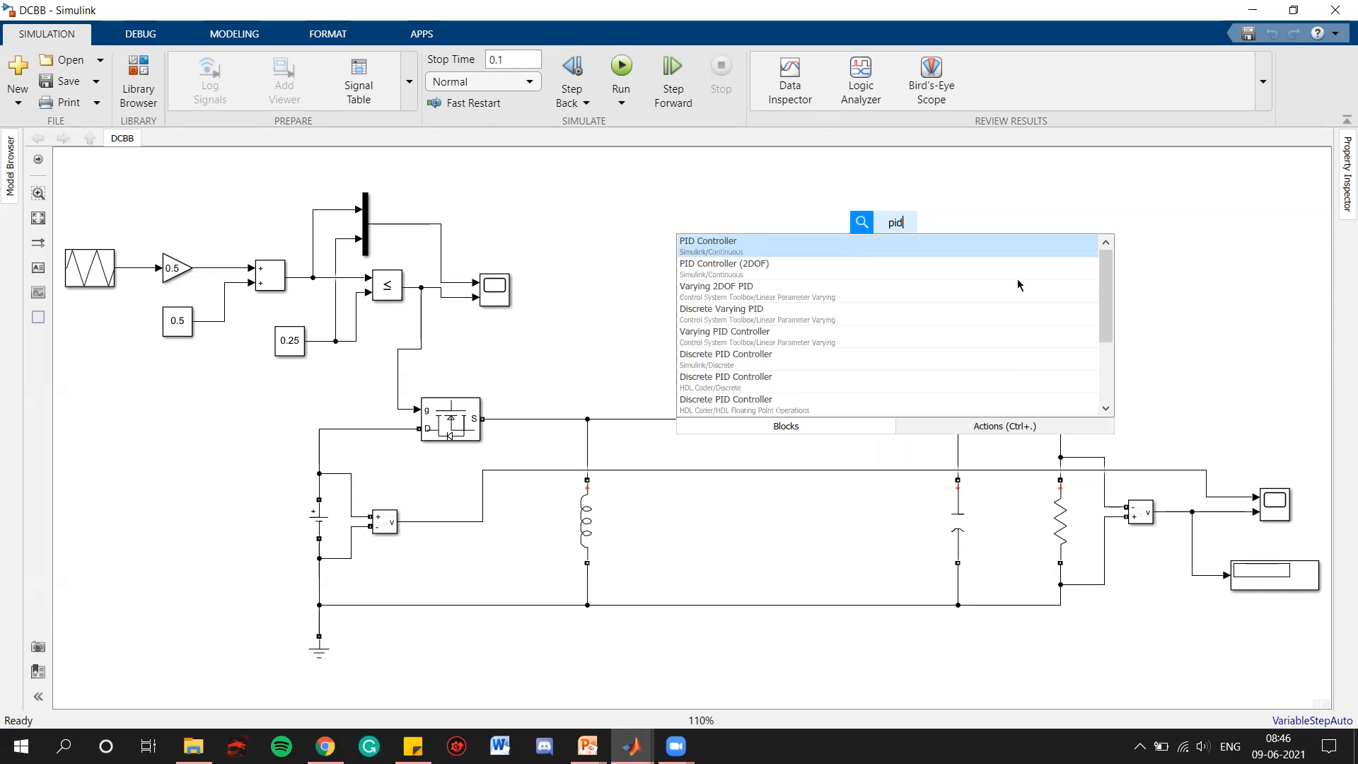
key(Return)
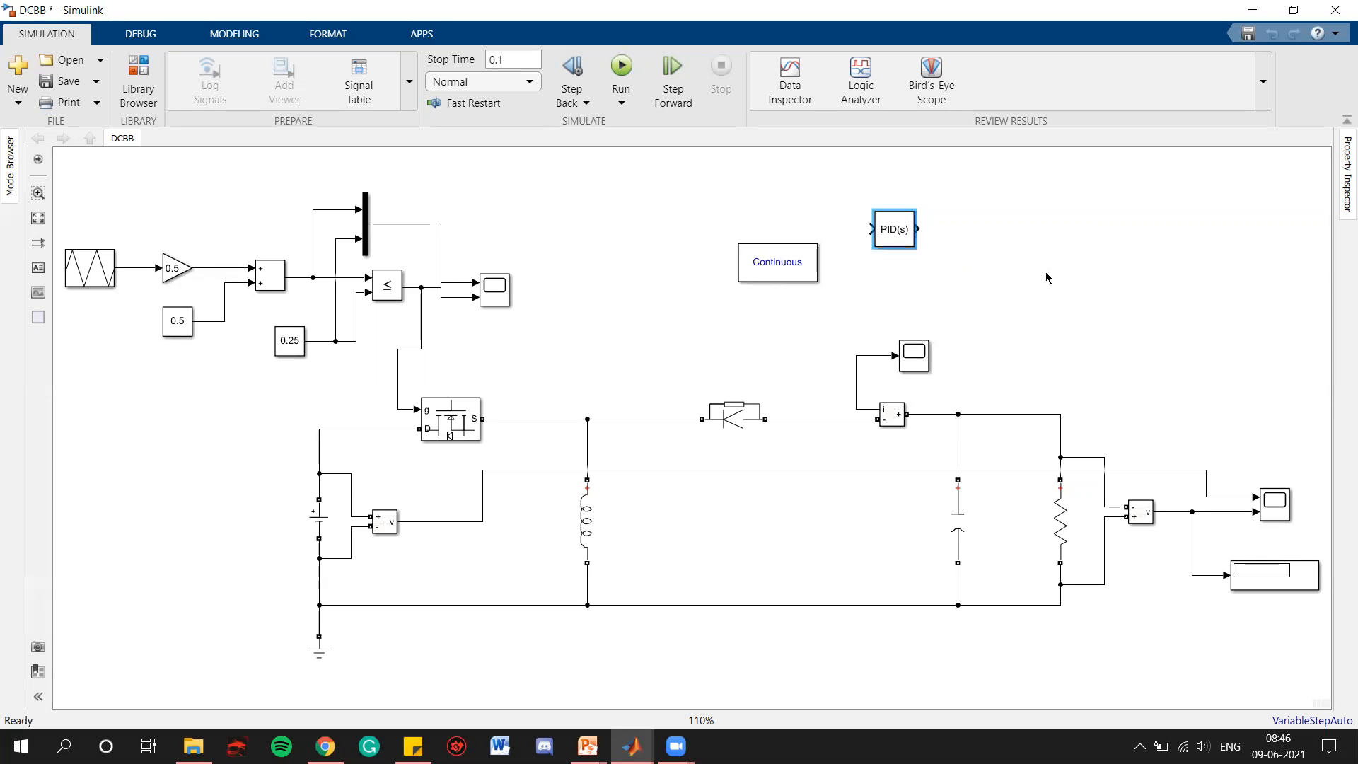
double_click(1047, 276)
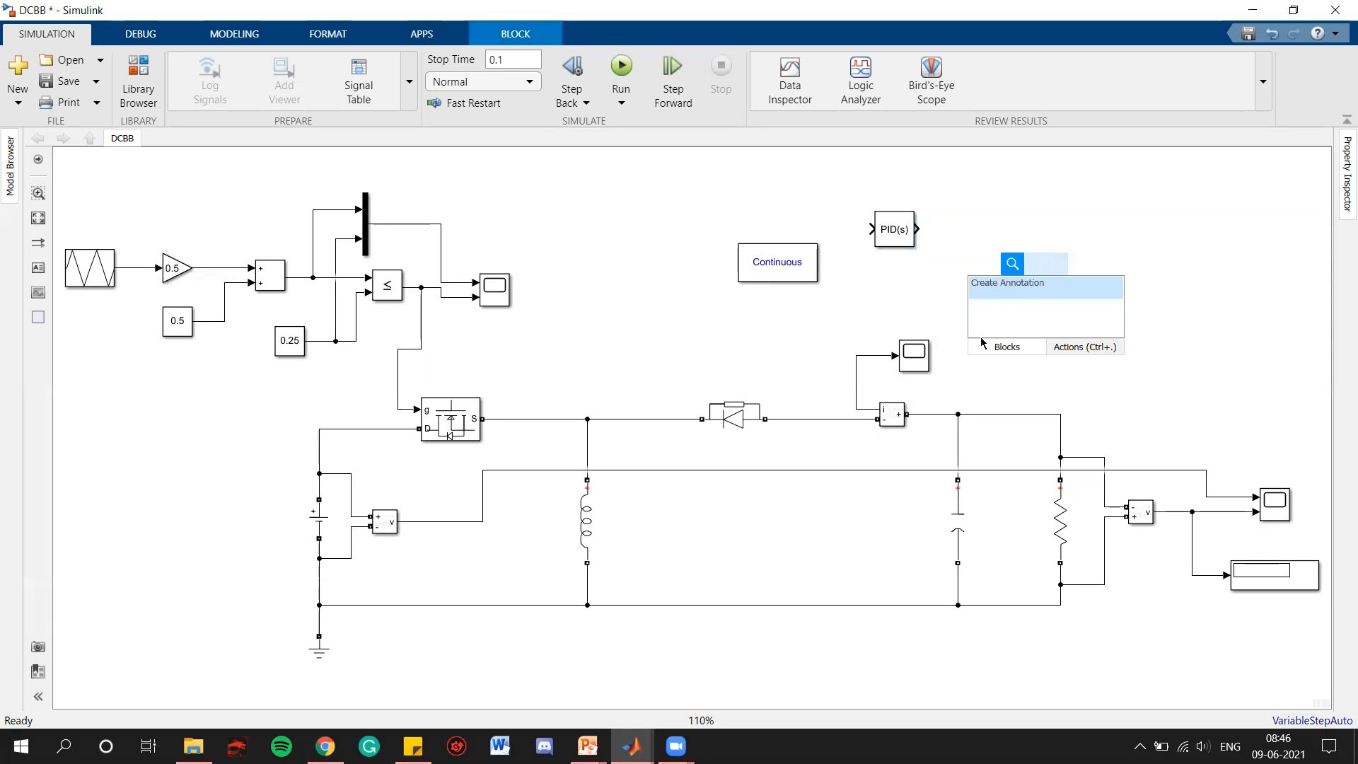
text(add)
key(Return)
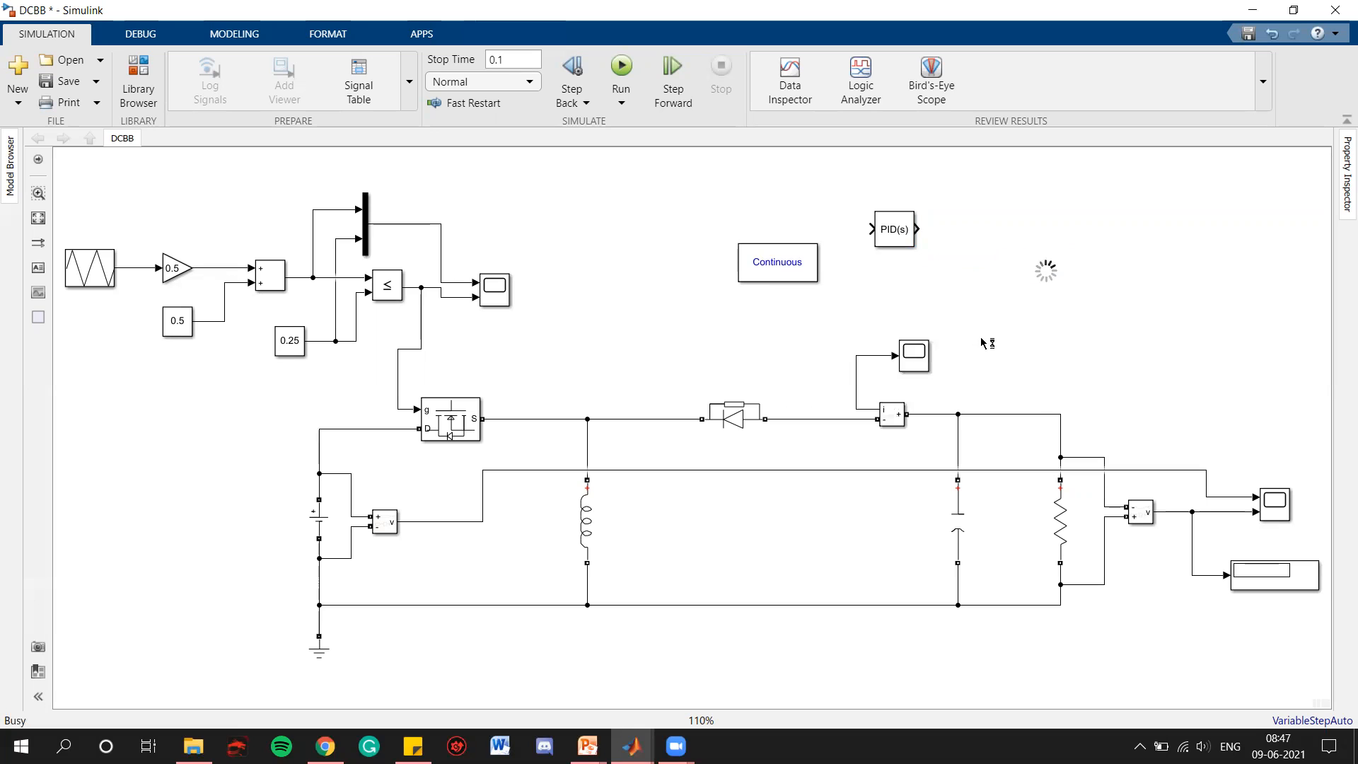
double_click(945, 346)
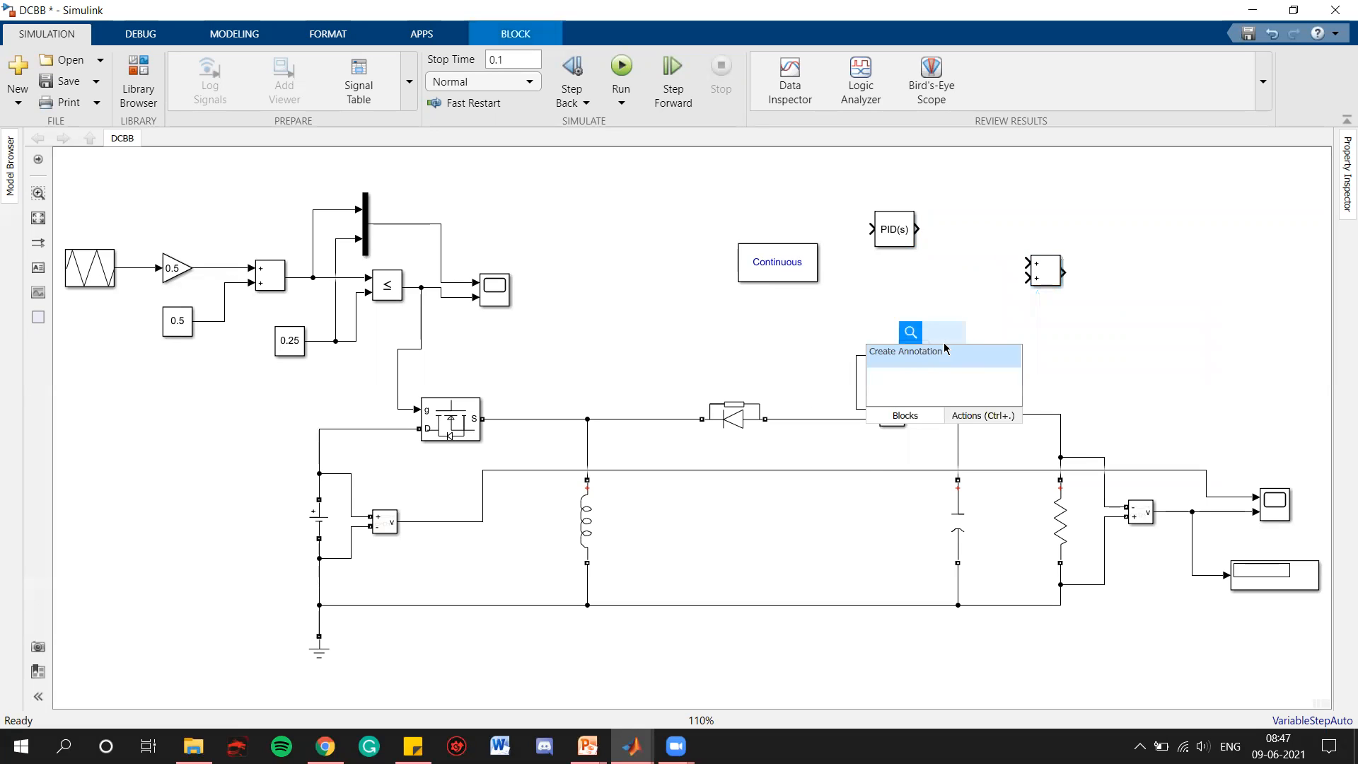
text(constant)
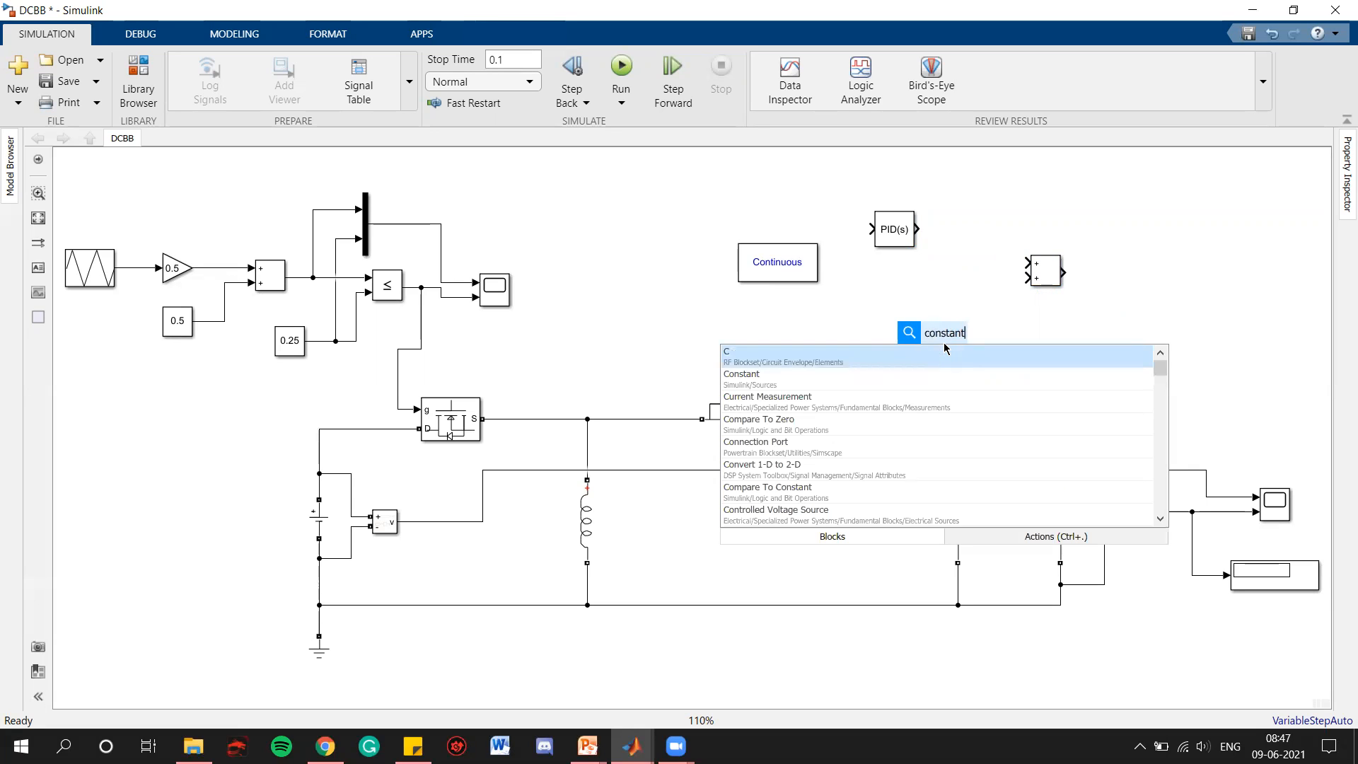
key(Return)
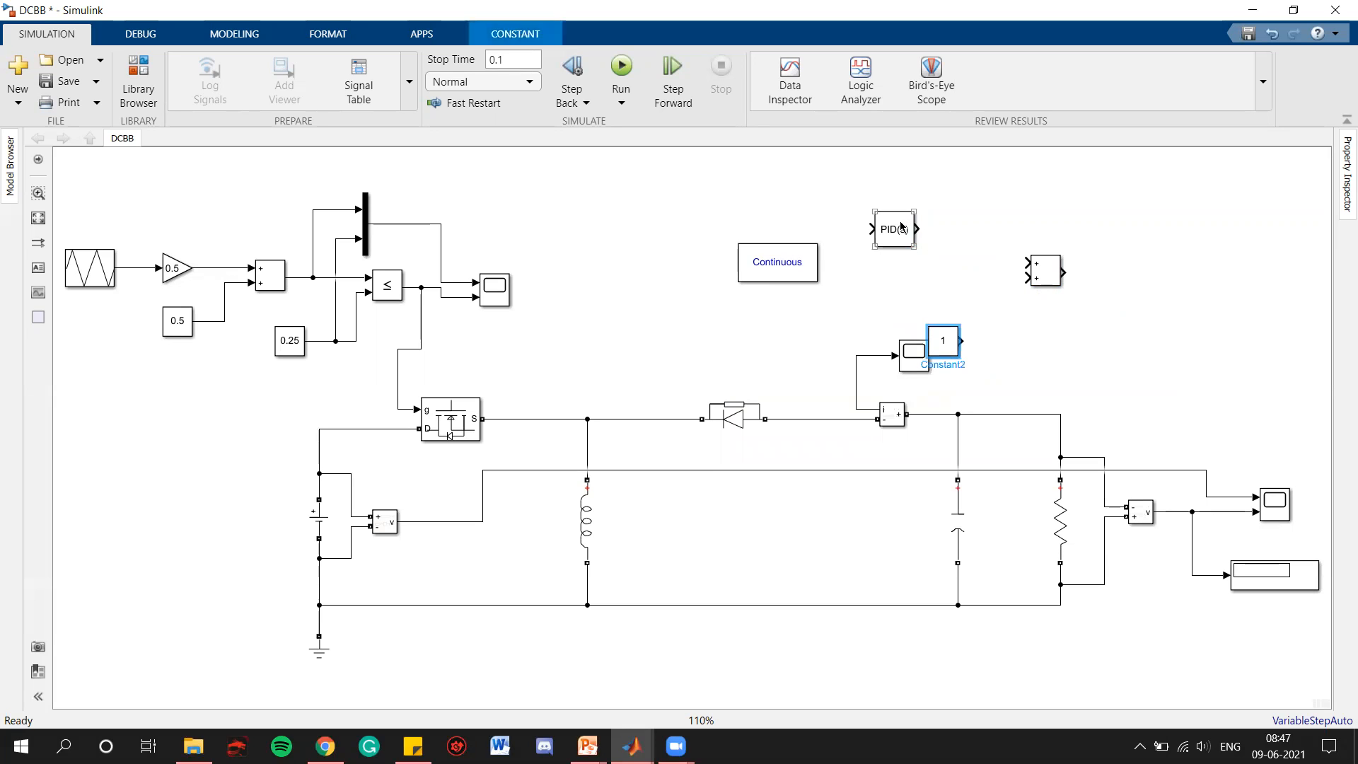
Step: Place the PID Controller, Add and Constant blocks in a row below the circuit, rotated so their outputs face left
drag(901, 226, 749, 649)
key(ctrl+r)
key(ctrl+r)
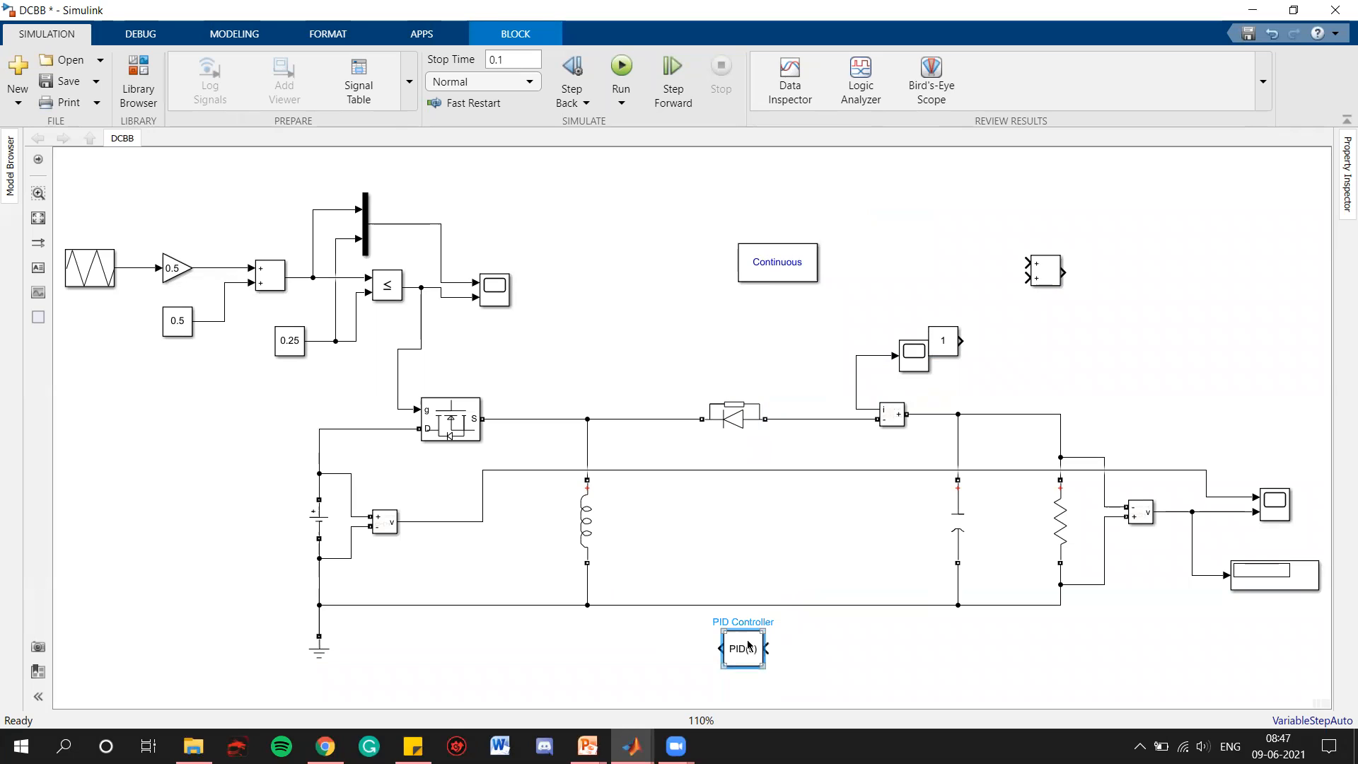
click(1043, 274)
key(ctrl+r)
drag(1044, 281, 891, 661)
drag(948, 342, 1003, 672)
key(ctrl+r)
key(ctrl+r)
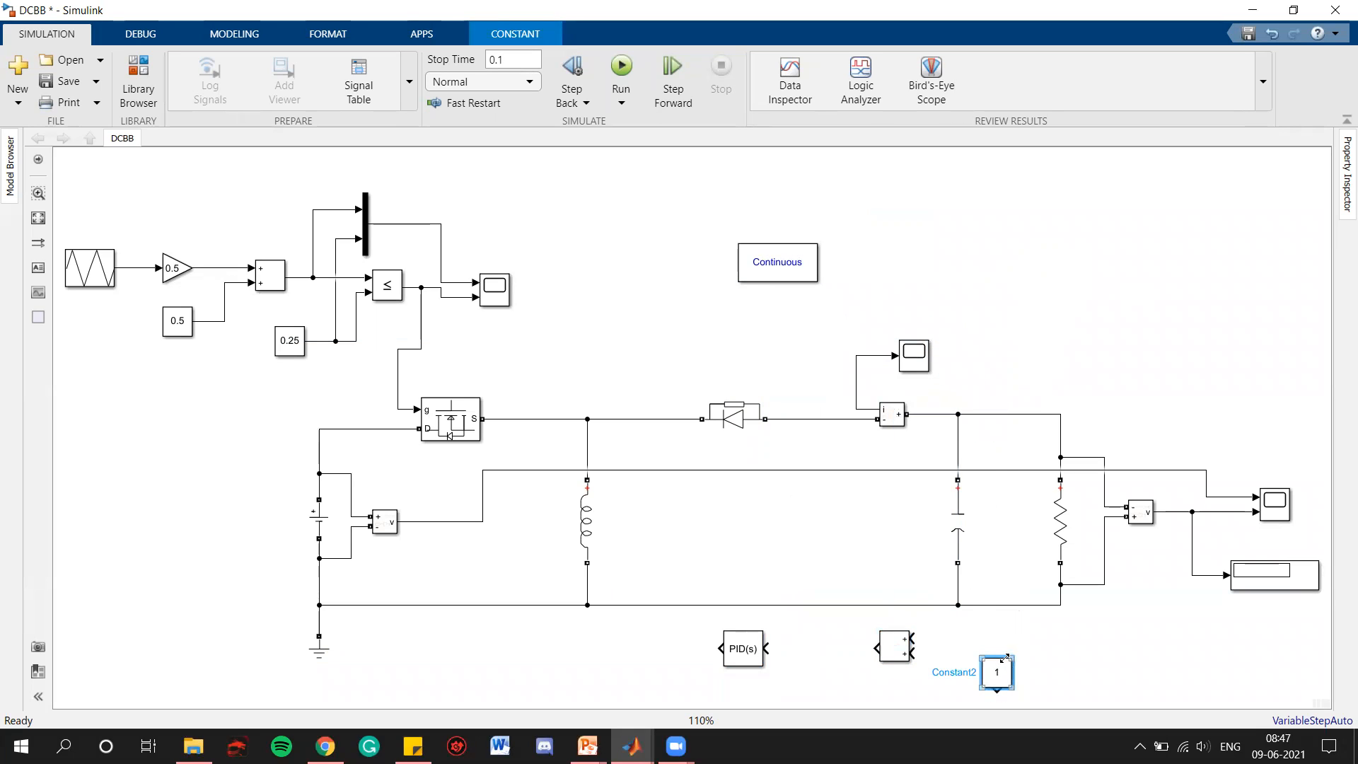
click(1140, 329)
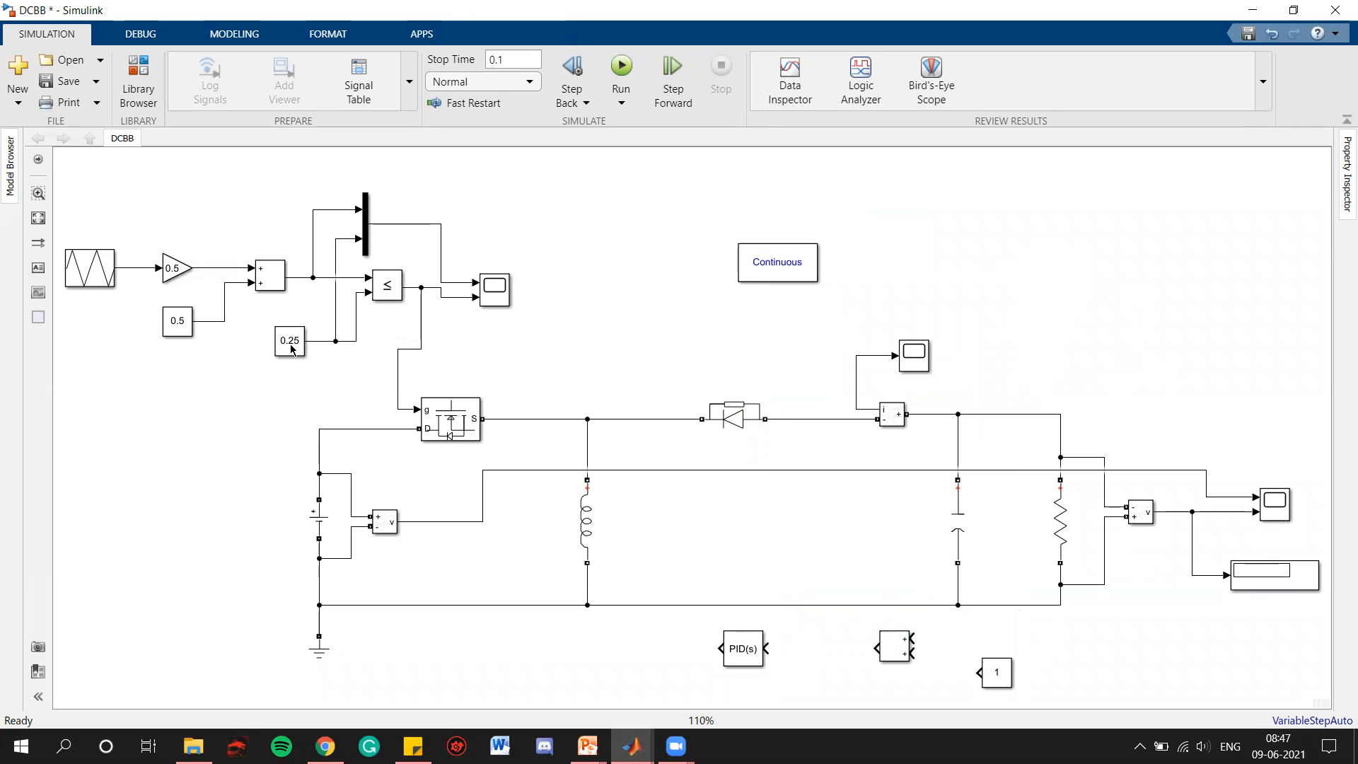
Step: Move the 0.25 constant away from the comparator and check its block parameters without changing them
drag(292, 349, 253, 398)
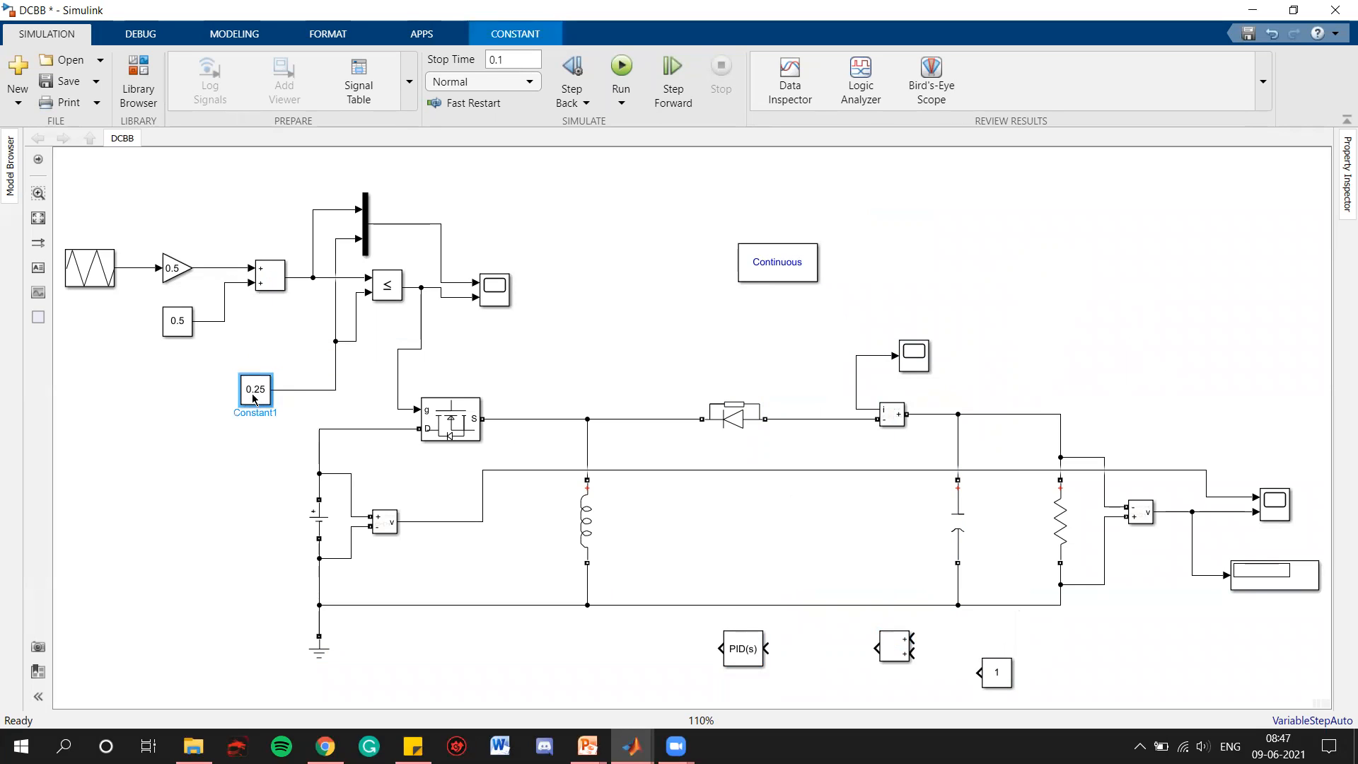
click(274, 458)
click(254, 401)
double_click(254, 401)
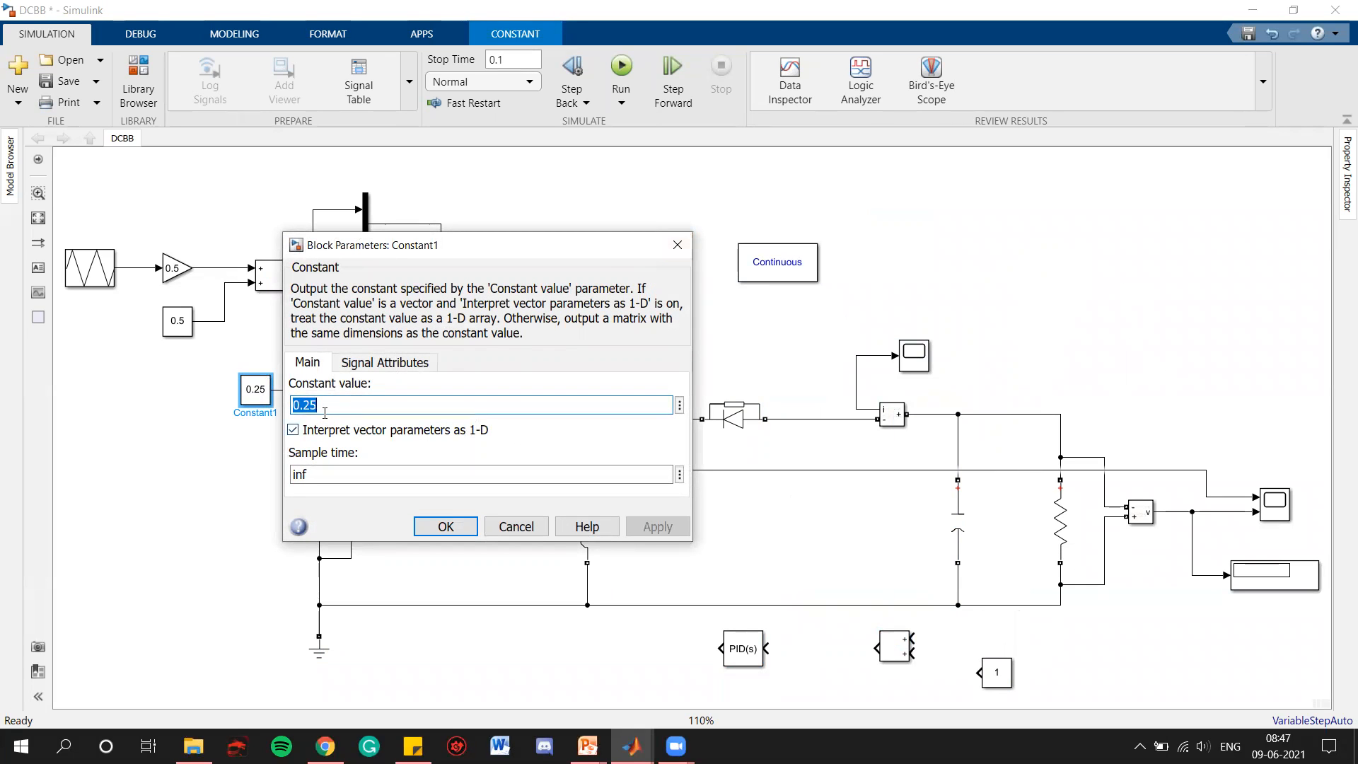
click(677, 245)
click(1059, 521)
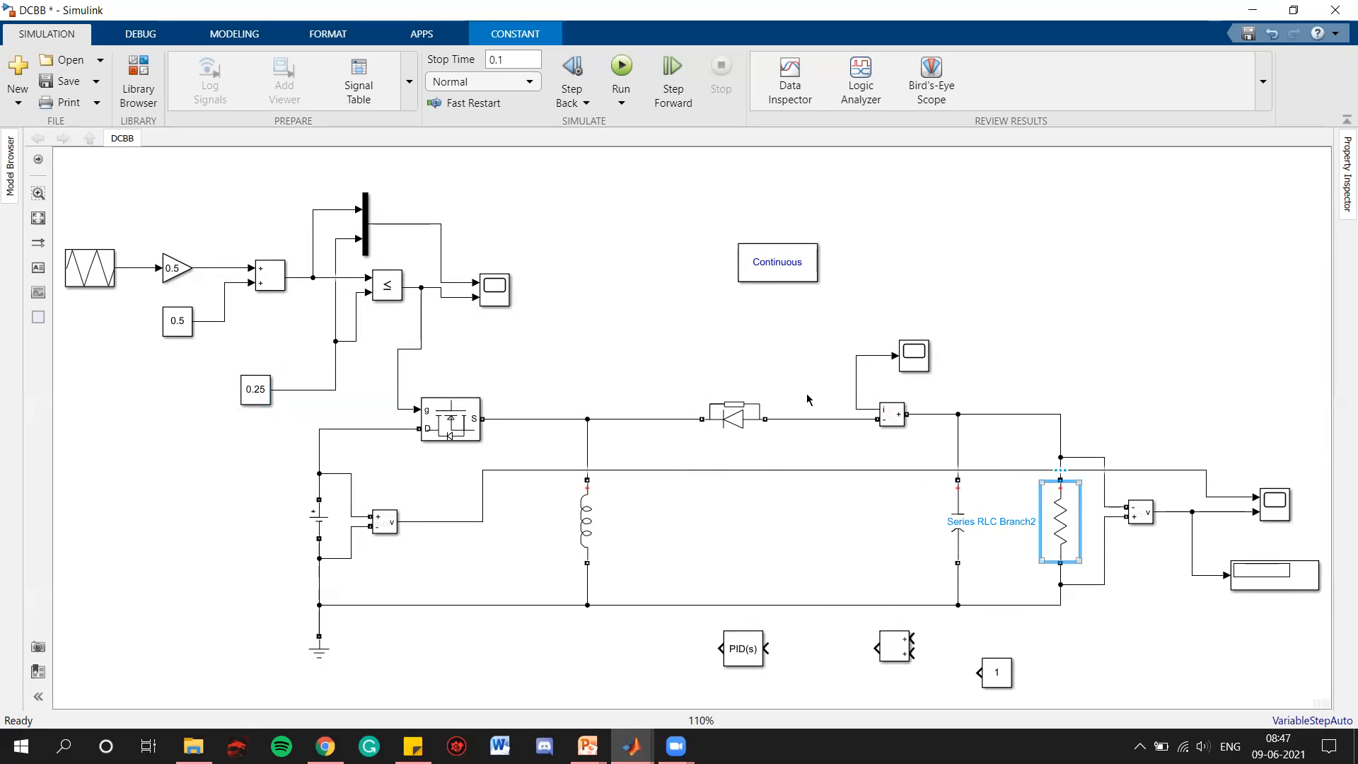
Step: Delete the 0.25 constant and connect the PID Controller's output to the open line feeding the mux and the comparator
click(255, 391)
key(Delete)
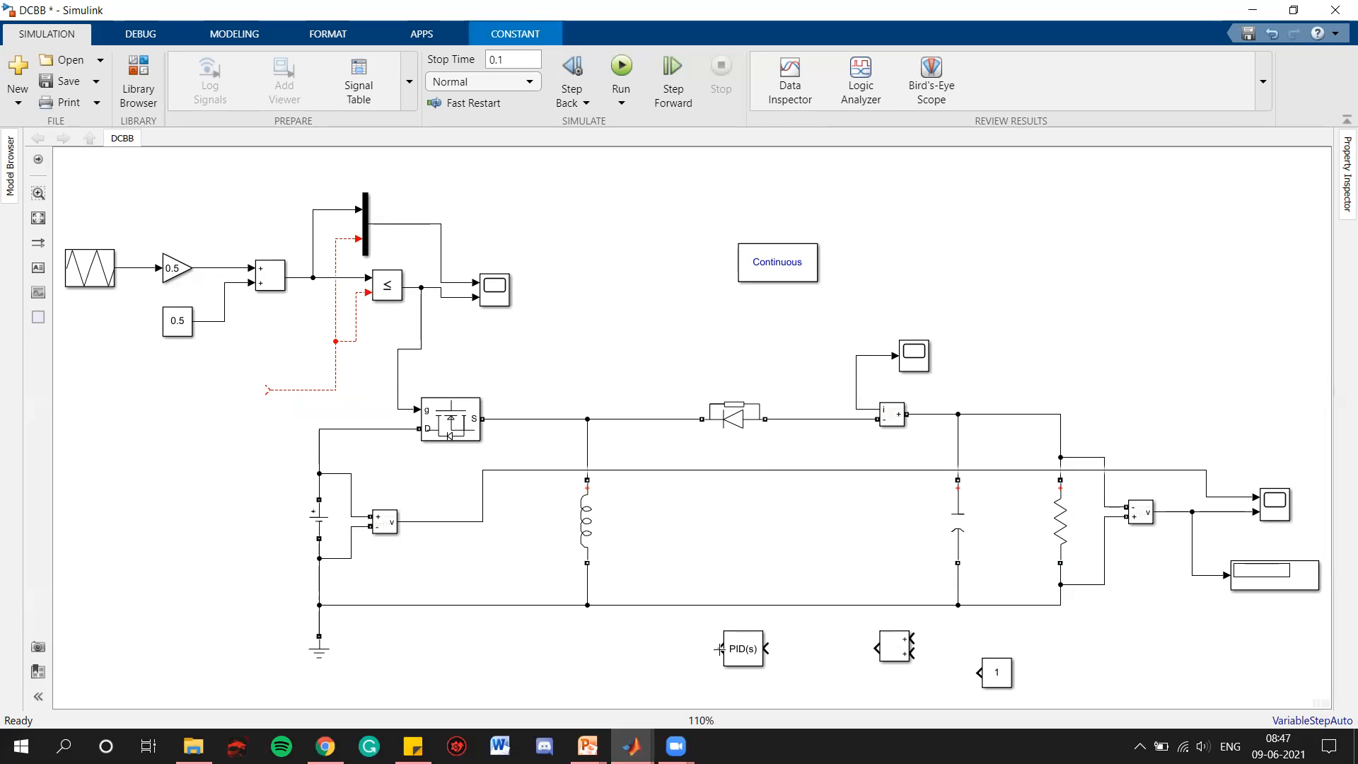
click(719, 649)
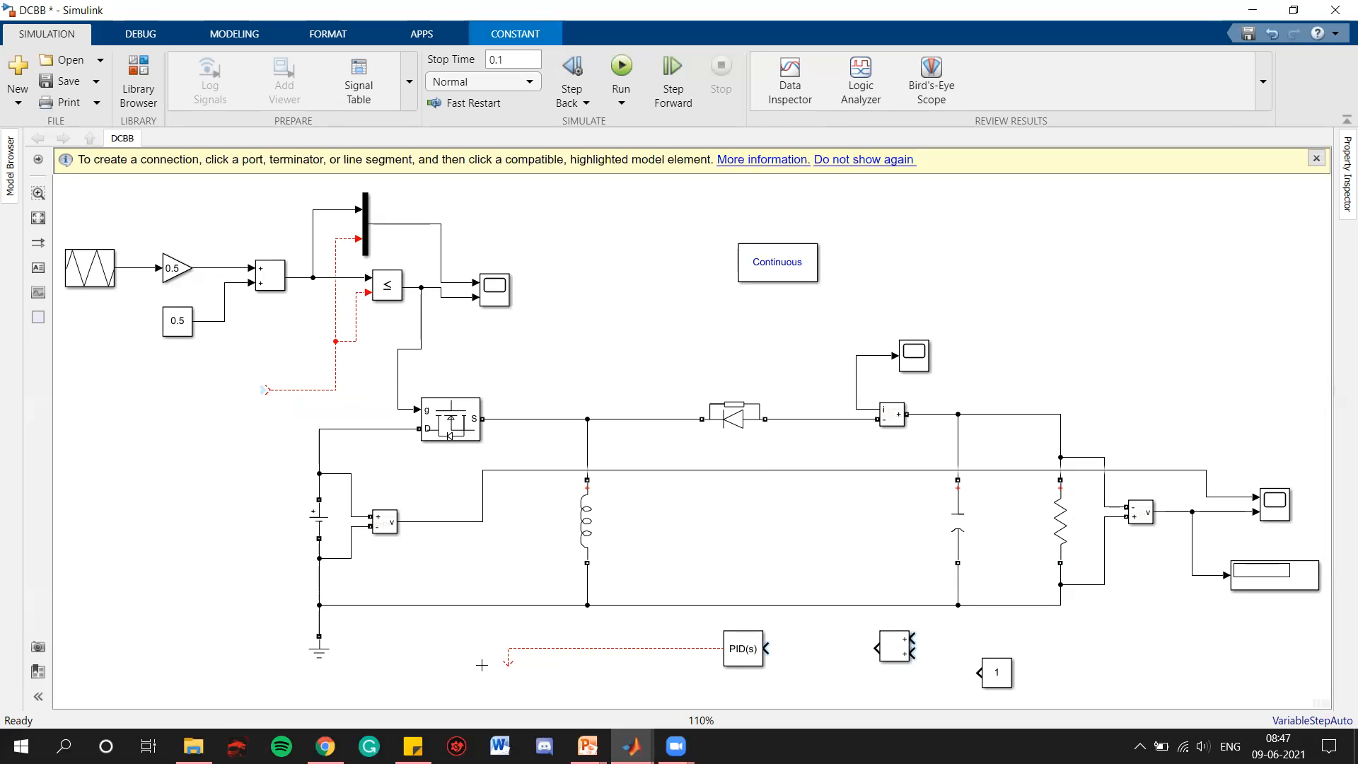
click(264, 389)
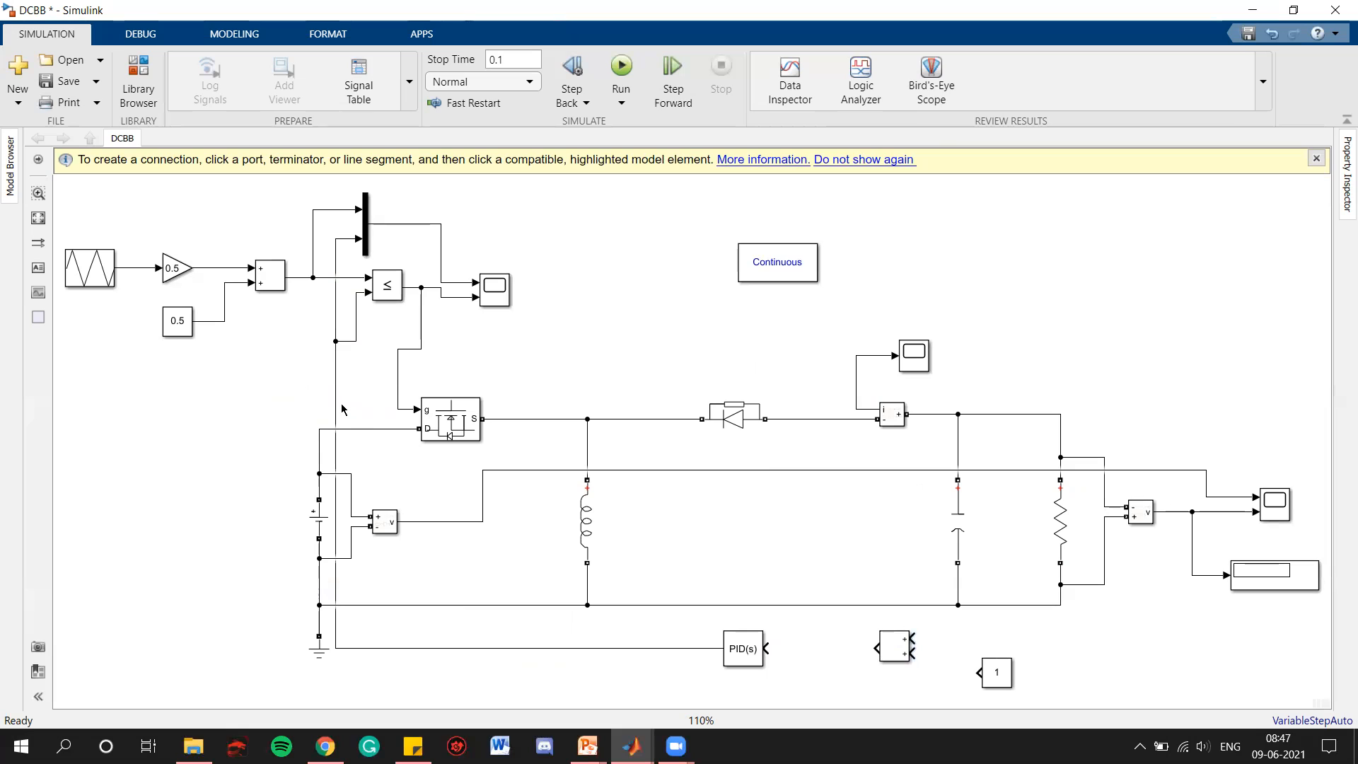
Step: Move the PID Controller lower and route its output line around the outside of the source and ground branch
drag(337, 409, 247, 412)
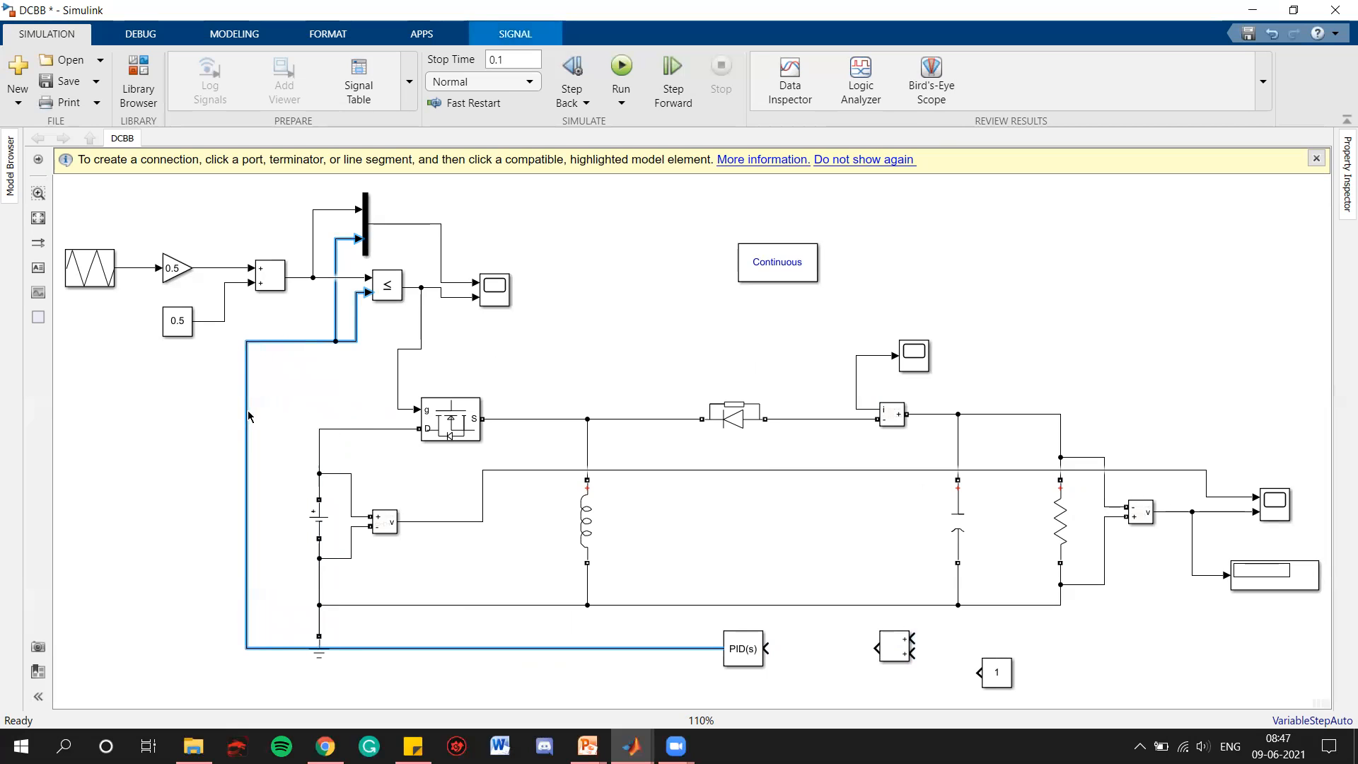
drag(510, 646, 510, 688)
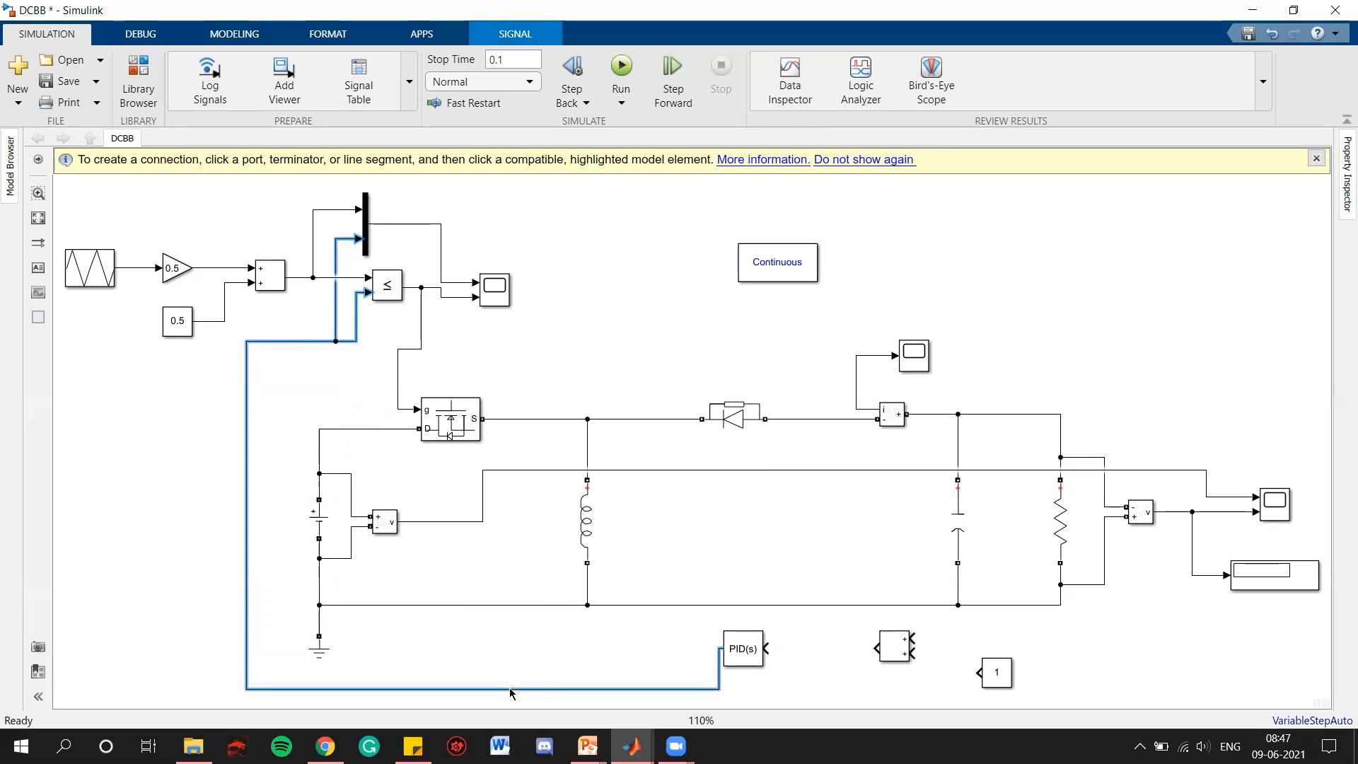
scroll(904, 428, down, 3)
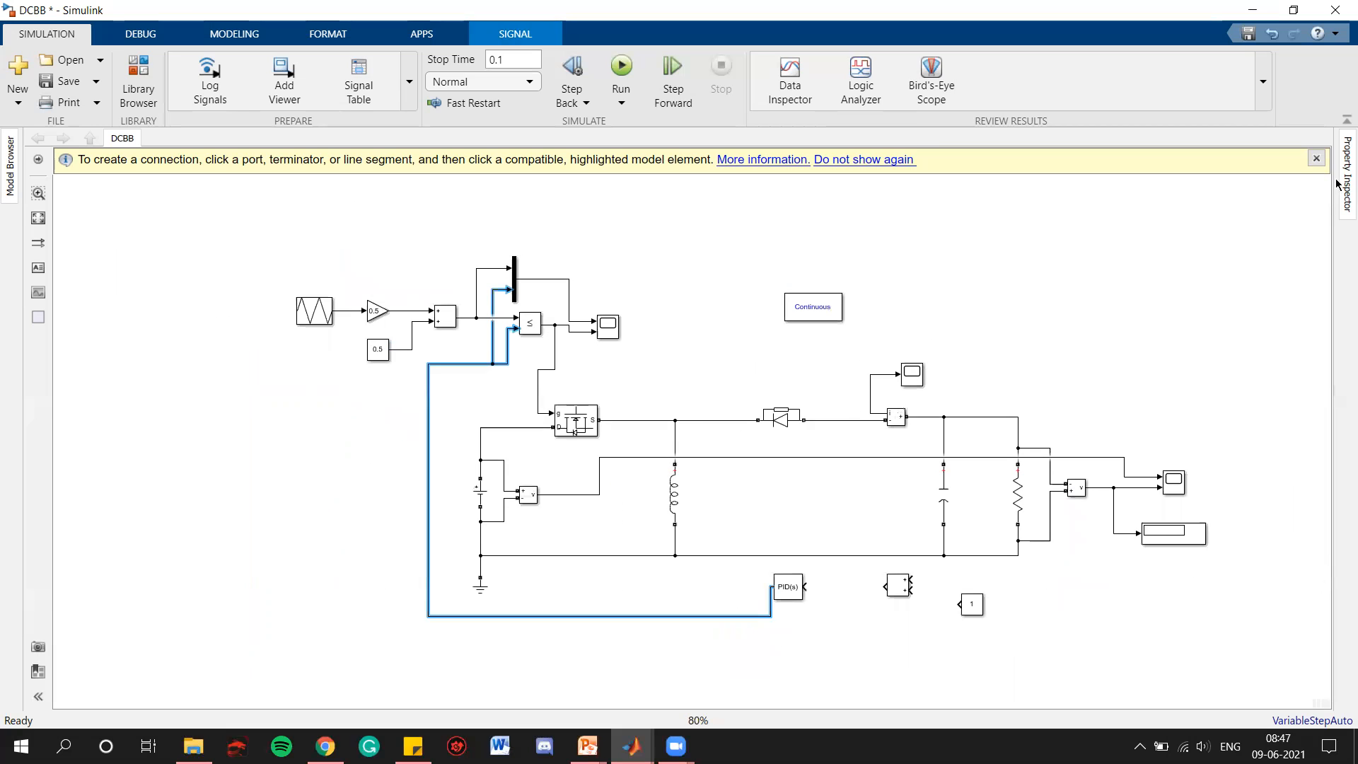
click(1316, 159)
scroll(1016, 551, up, 2)
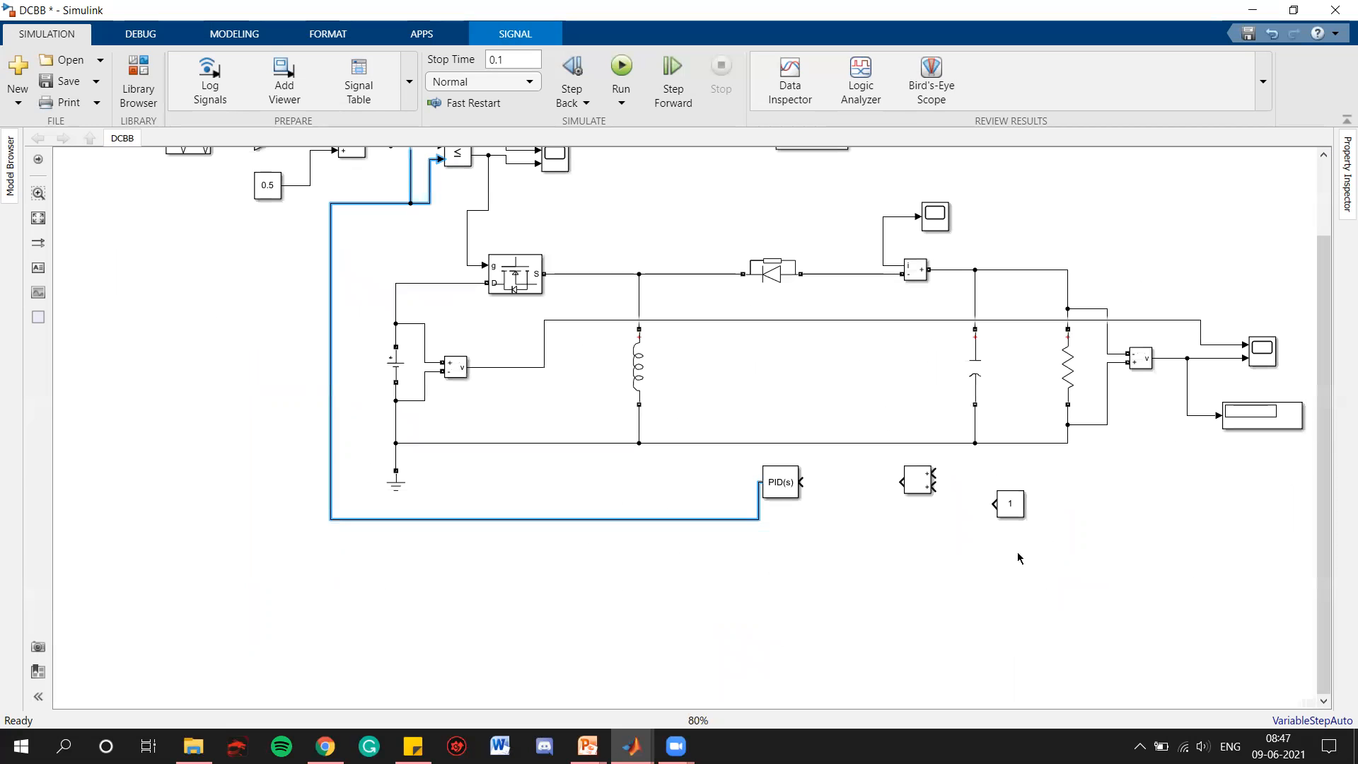
drag(782, 494, 784, 546)
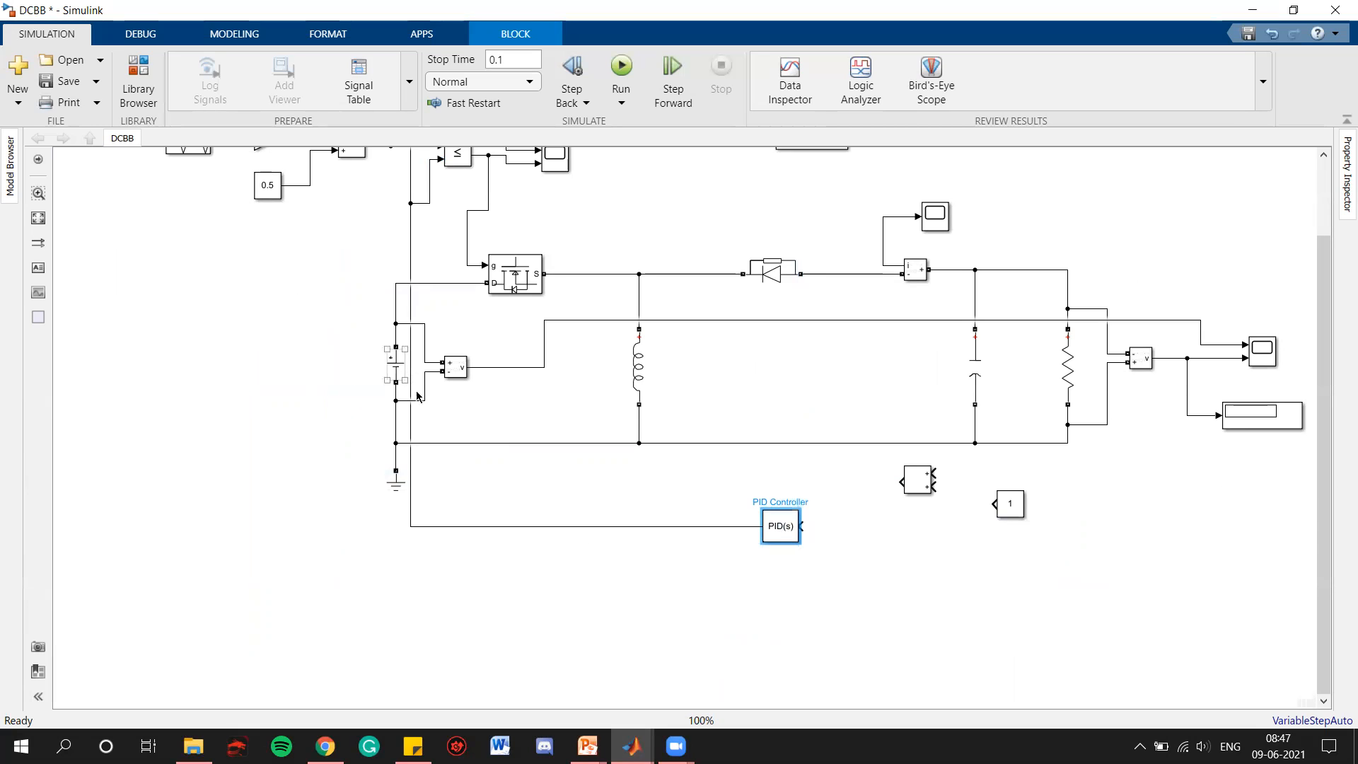
drag(410, 425, 312, 434)
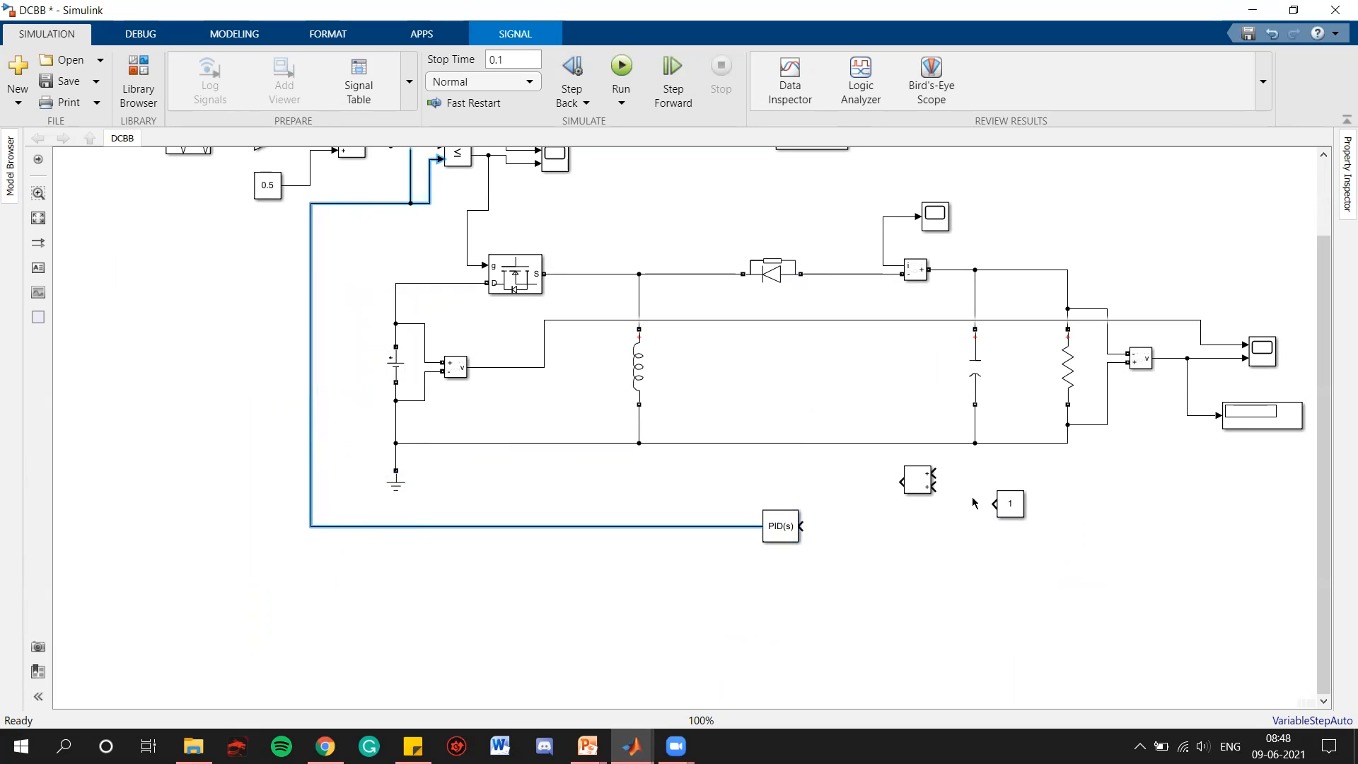
Step: Open the PID Controller's block parameters and set the controller type to PI
click(796, 526)
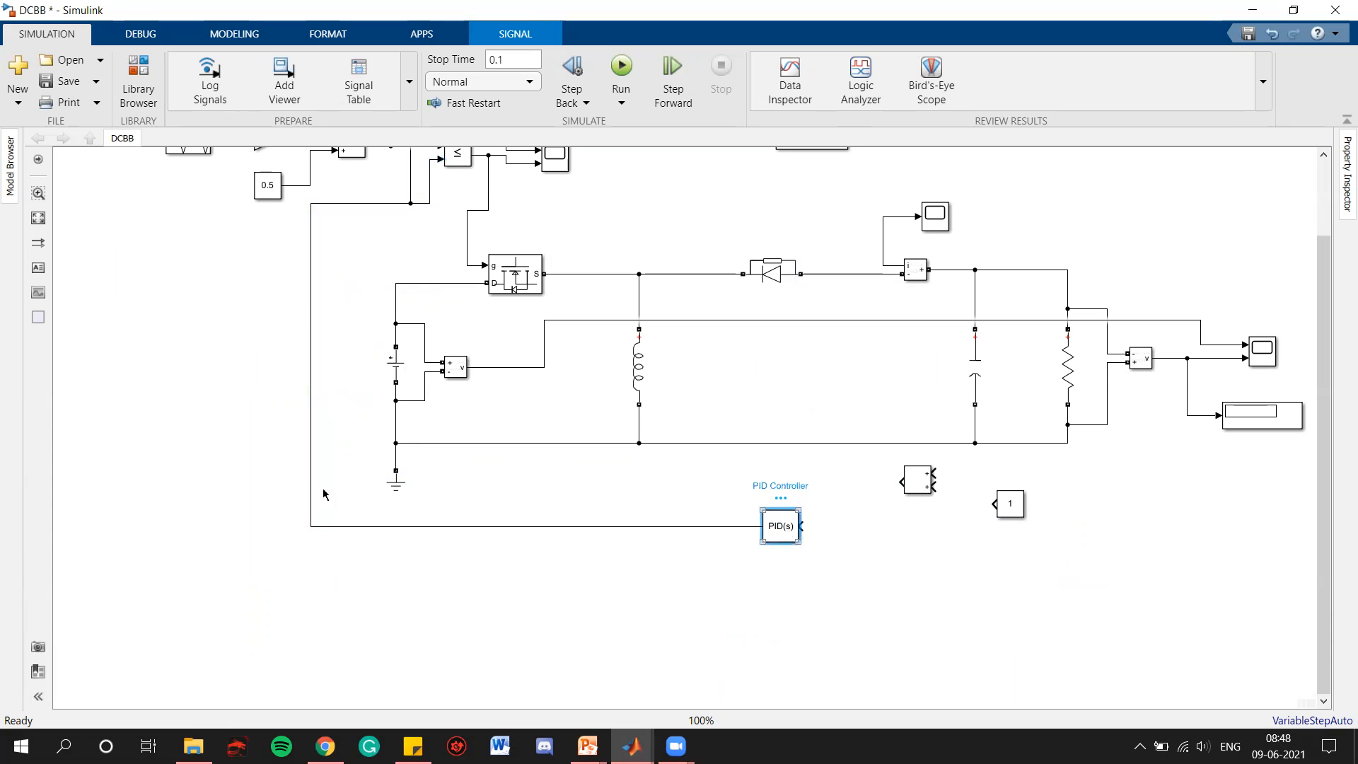
key(Return)
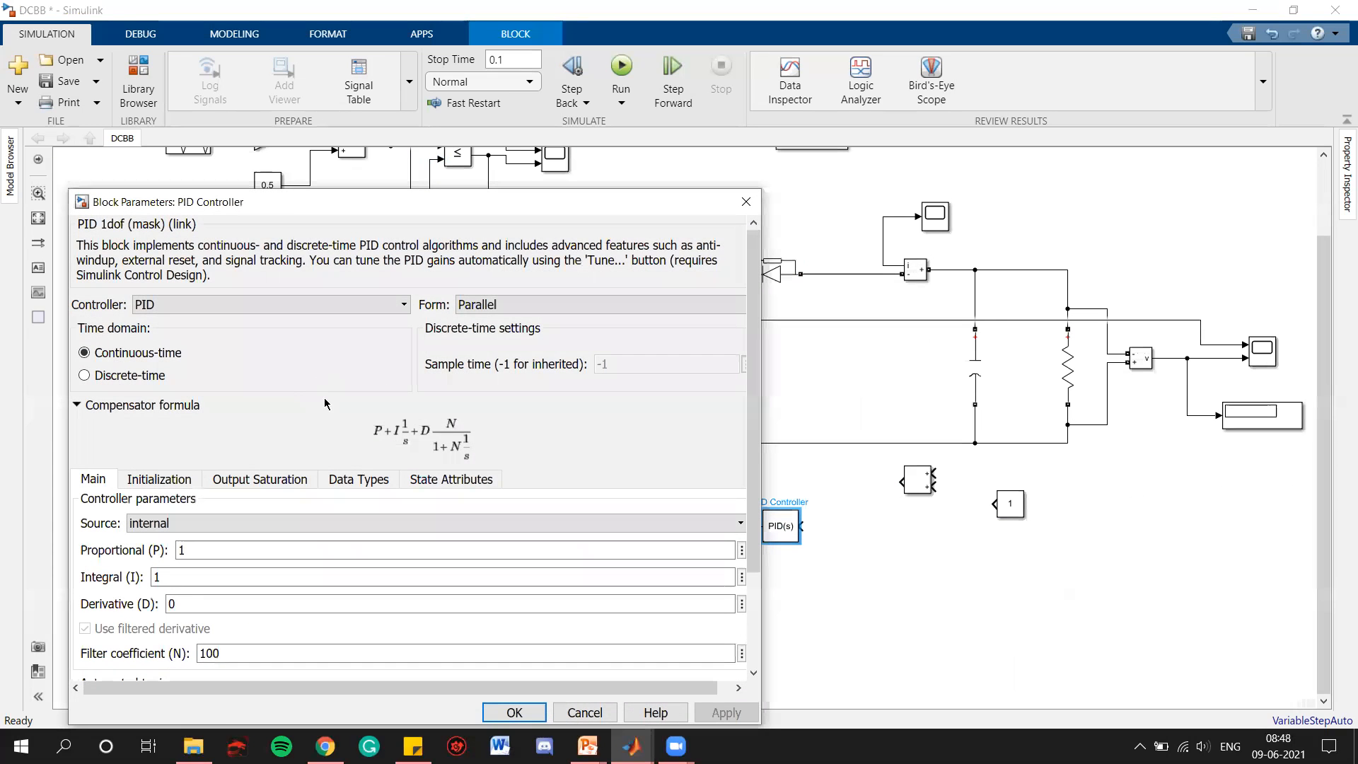
click(338, 304)
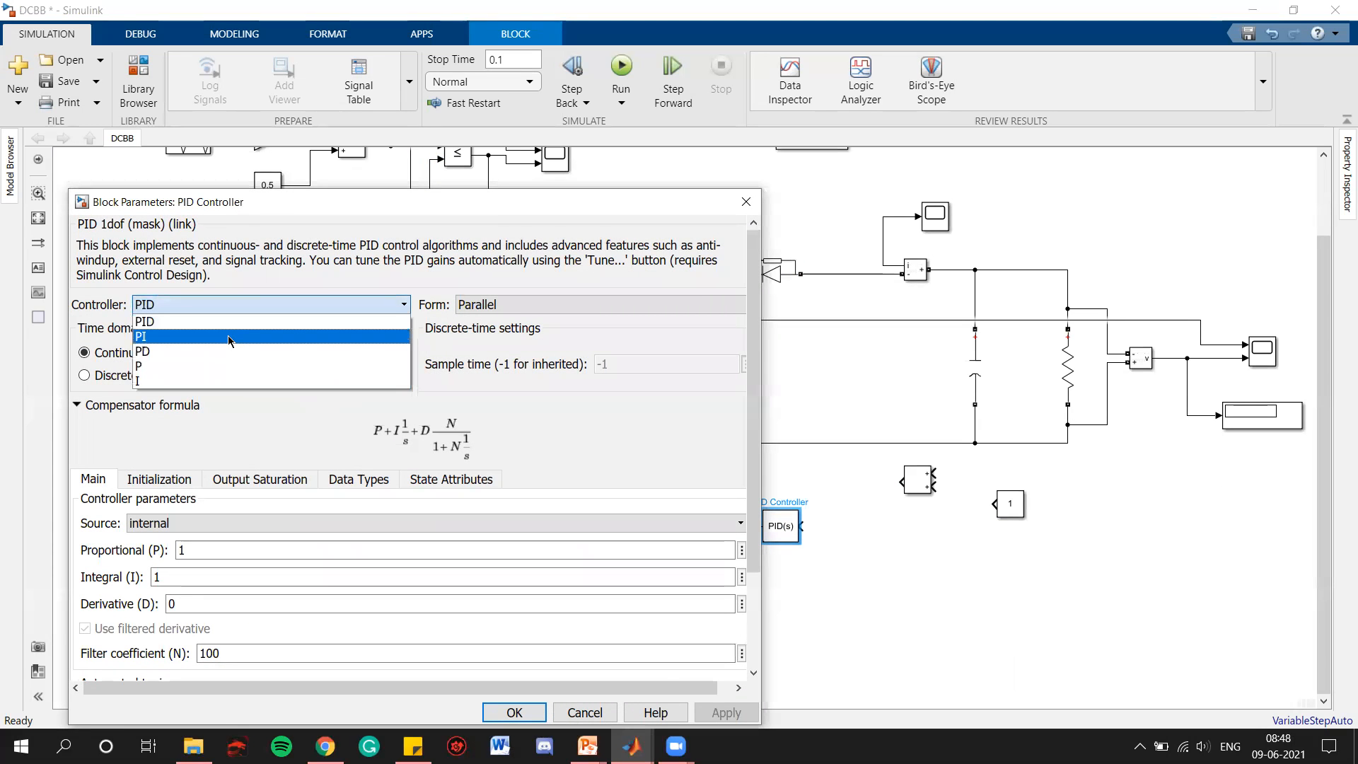
click(232, 334)
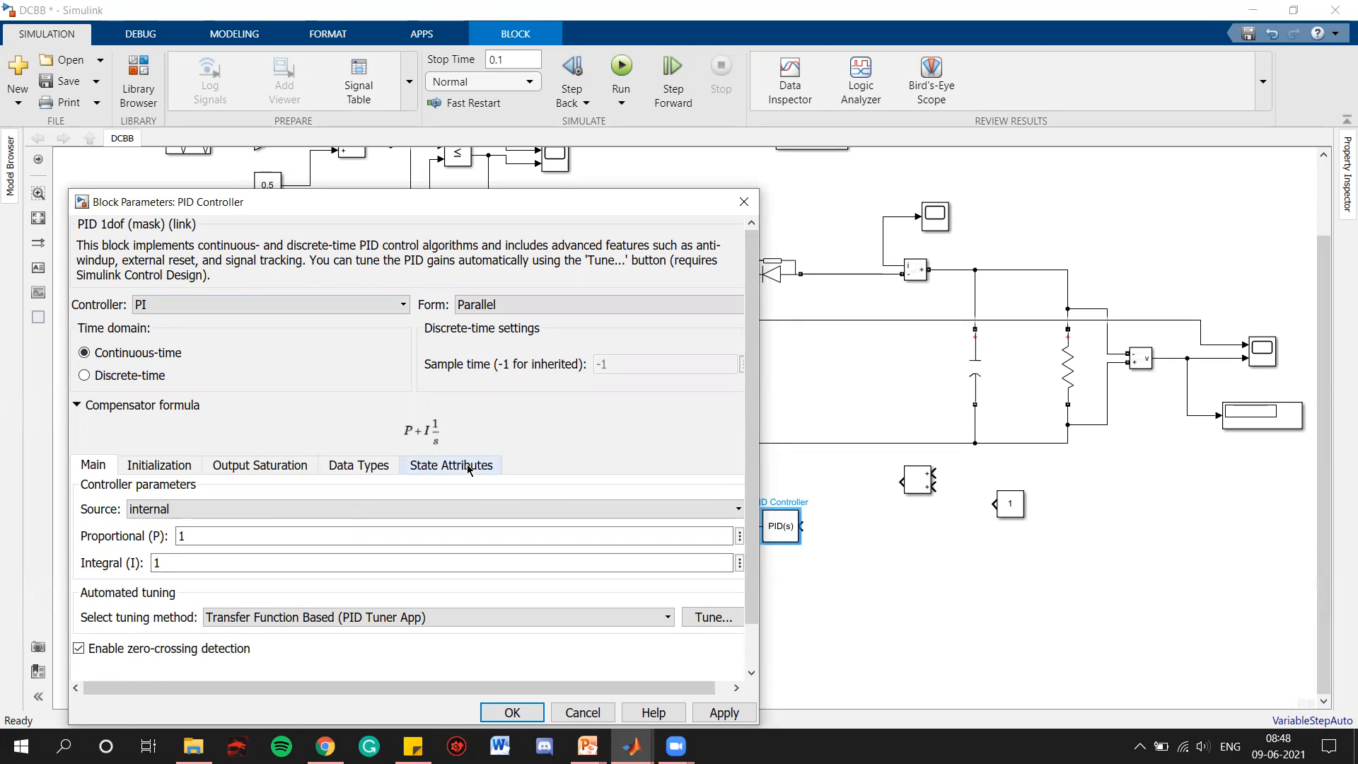
Step: Set the controller's proportional gain to 0.0001 and its integral gain to 0.1
scroll(259, 503, down, 1)
double_click(248, 495)
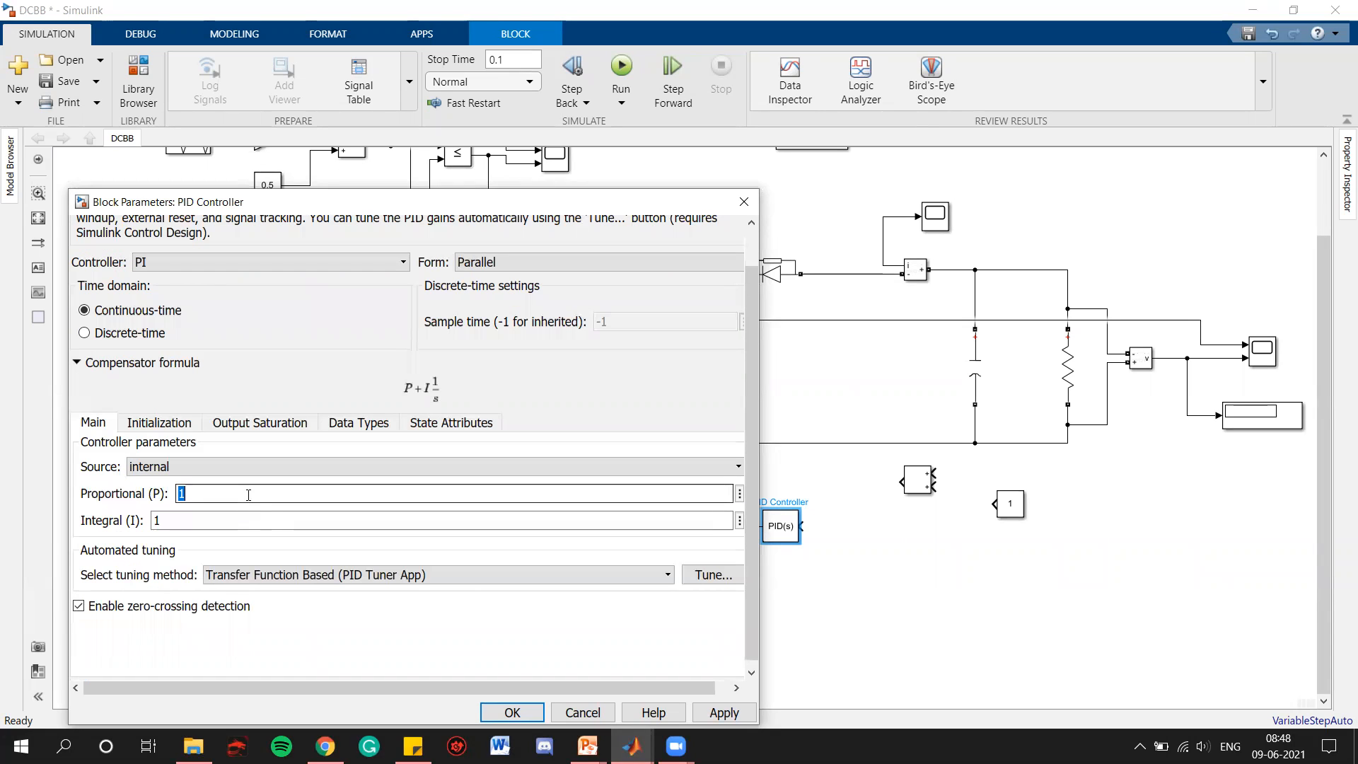
text(0)
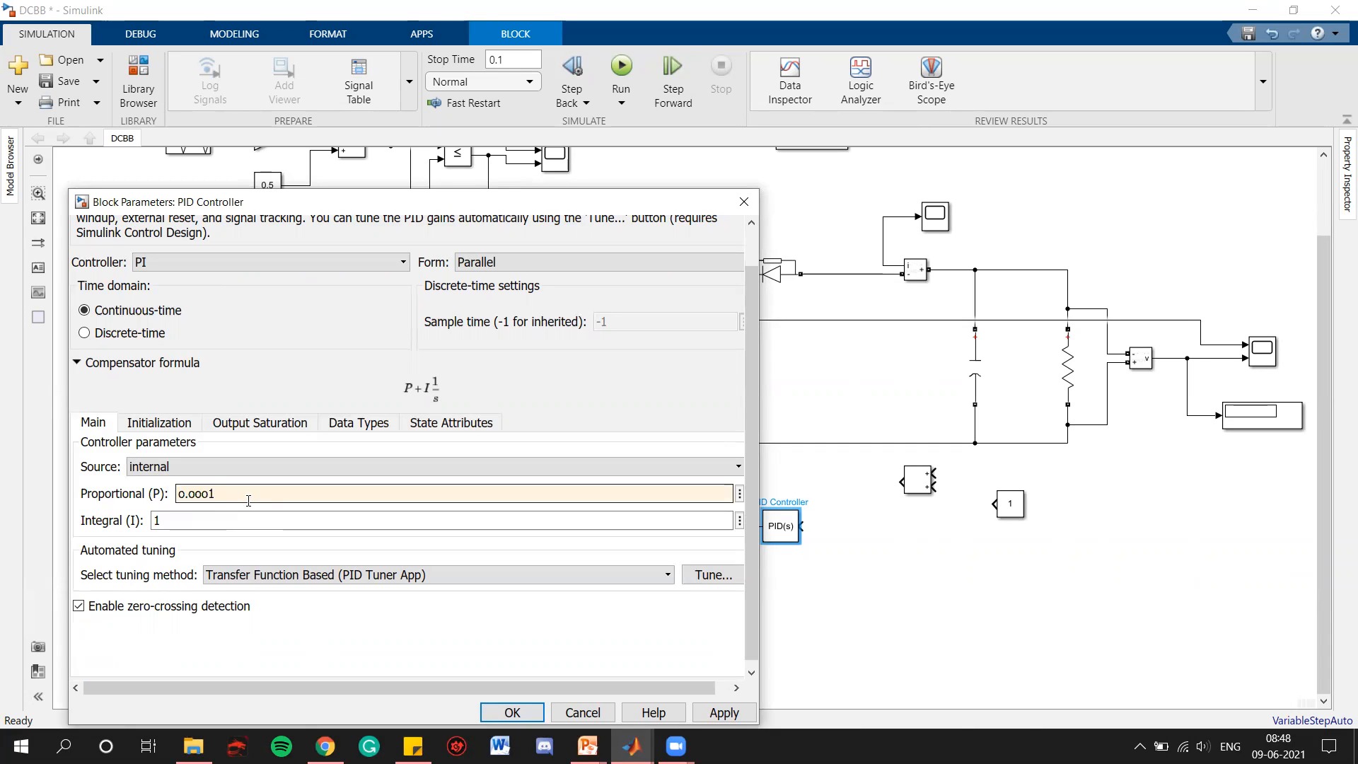
key(BackSpace)
key(BackSpace)
key(BackSpace)
text(000)
key(Tab)
text(0.1)
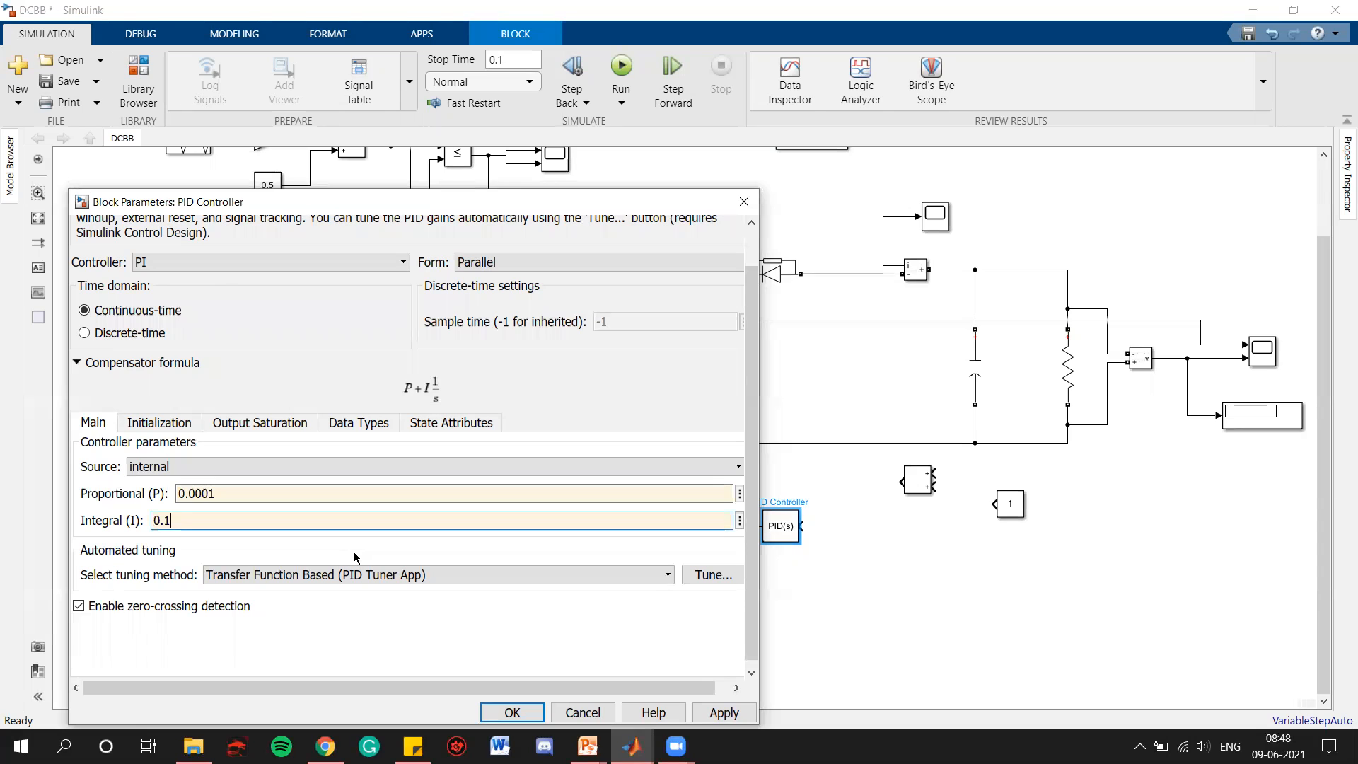
Step: Switch the controller type to PID for comparison, return it to PI, and apply the block parameters
click(369, 263)
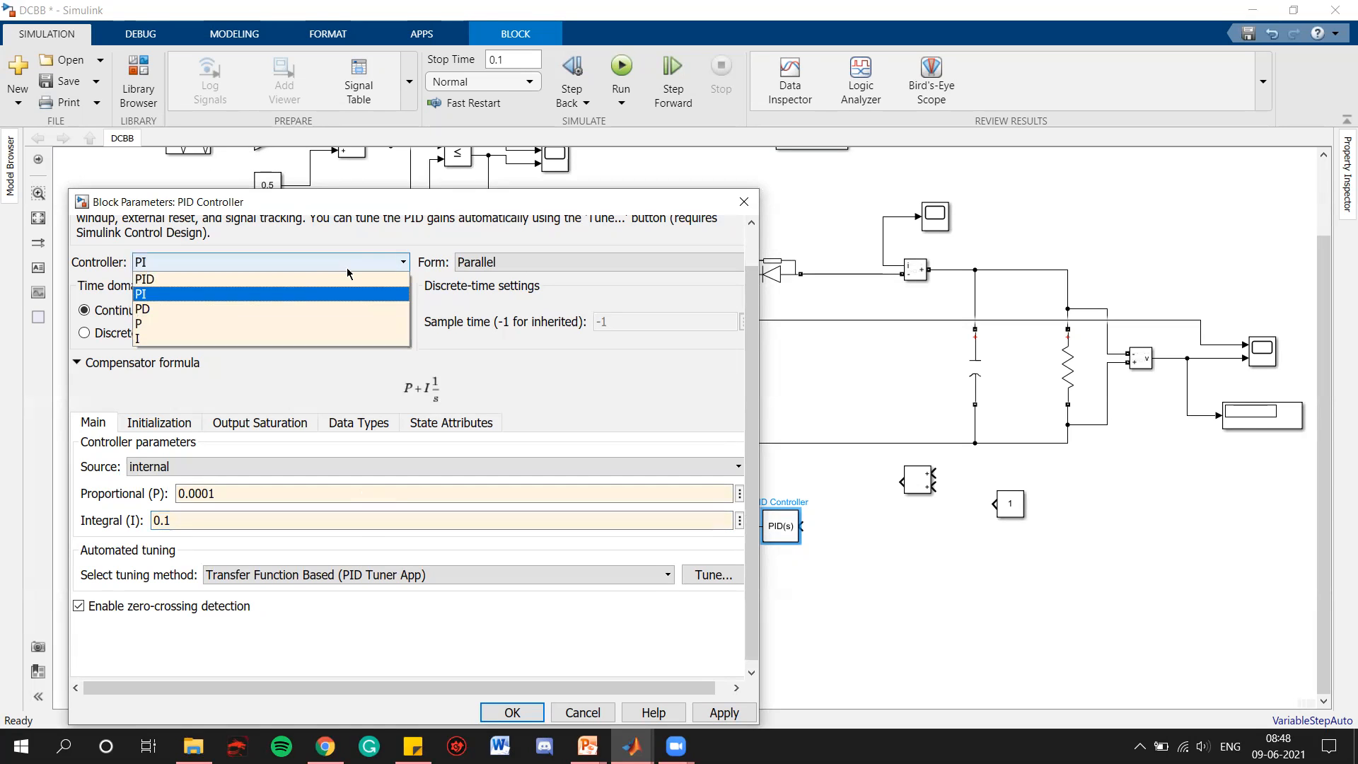
click(273, 276)
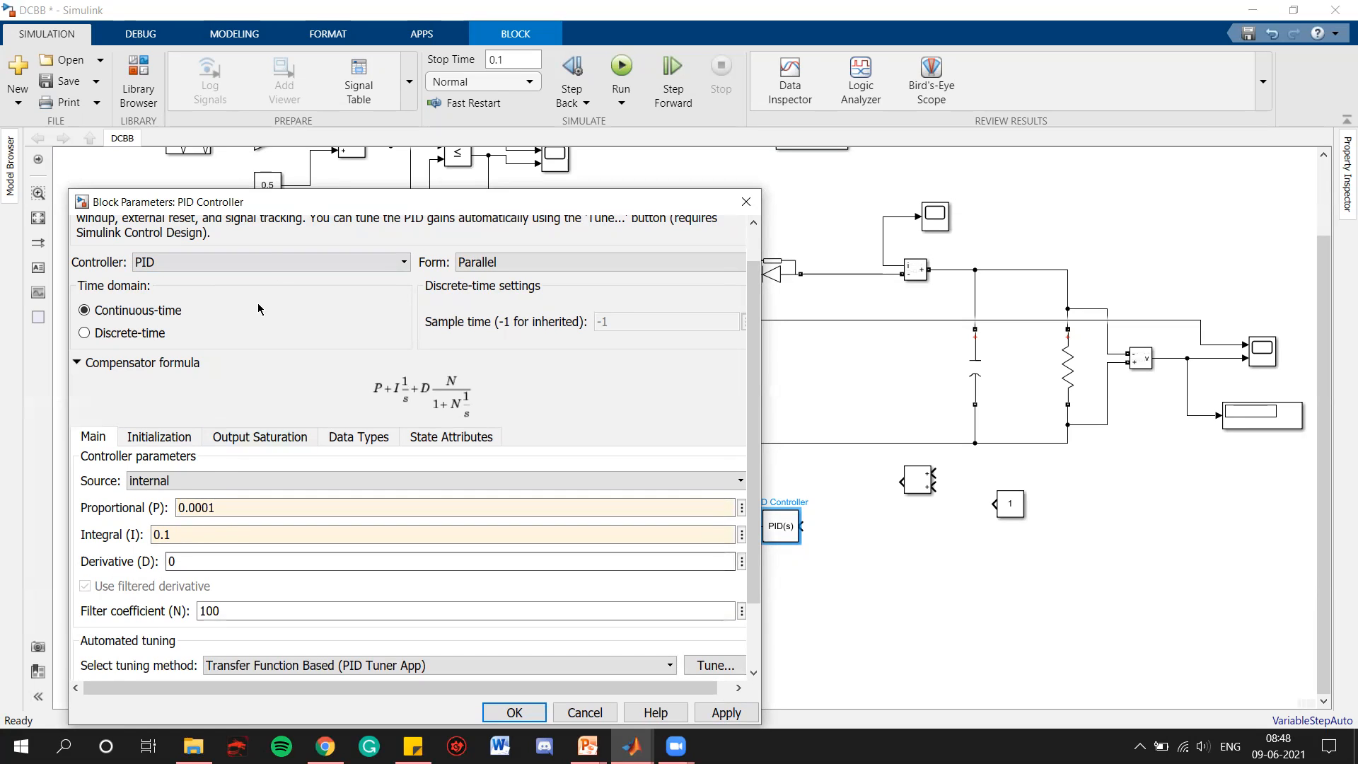
click(263, 265)
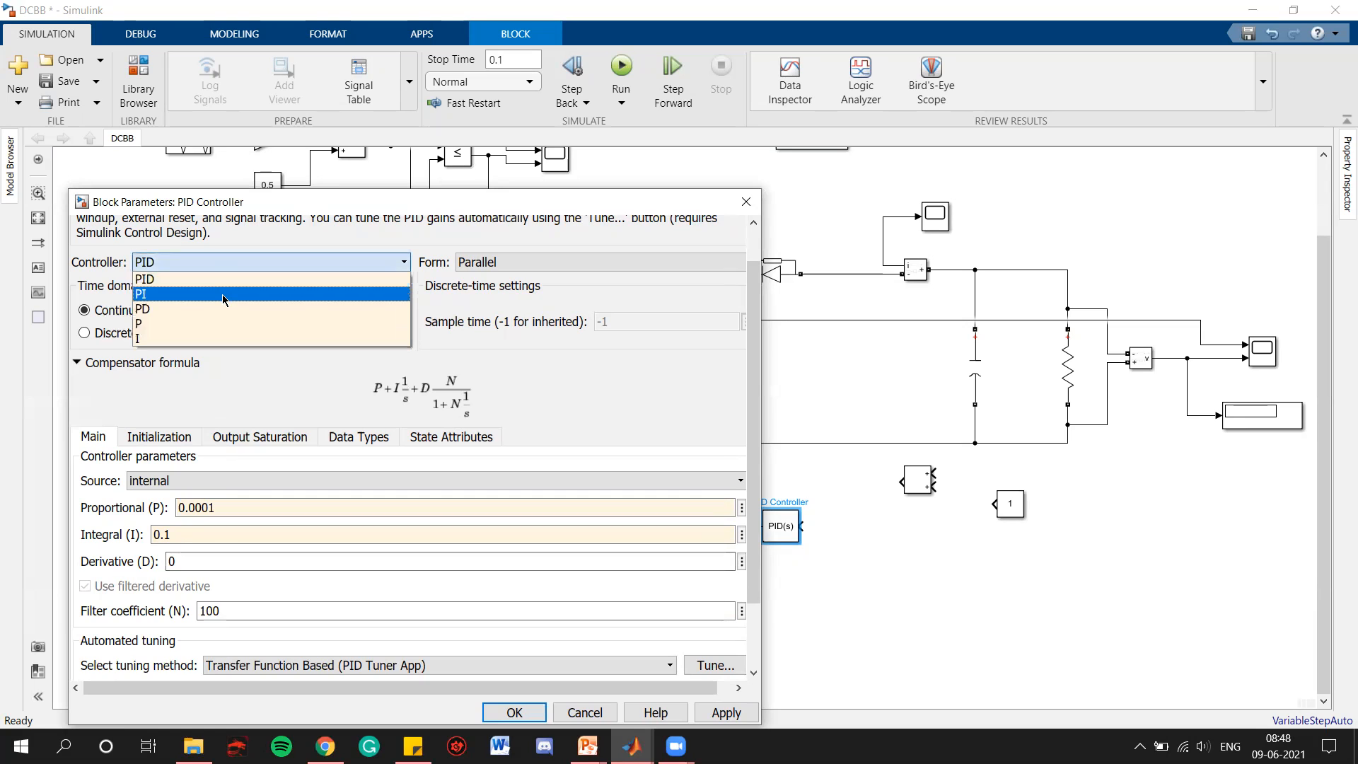
click(222, 294)
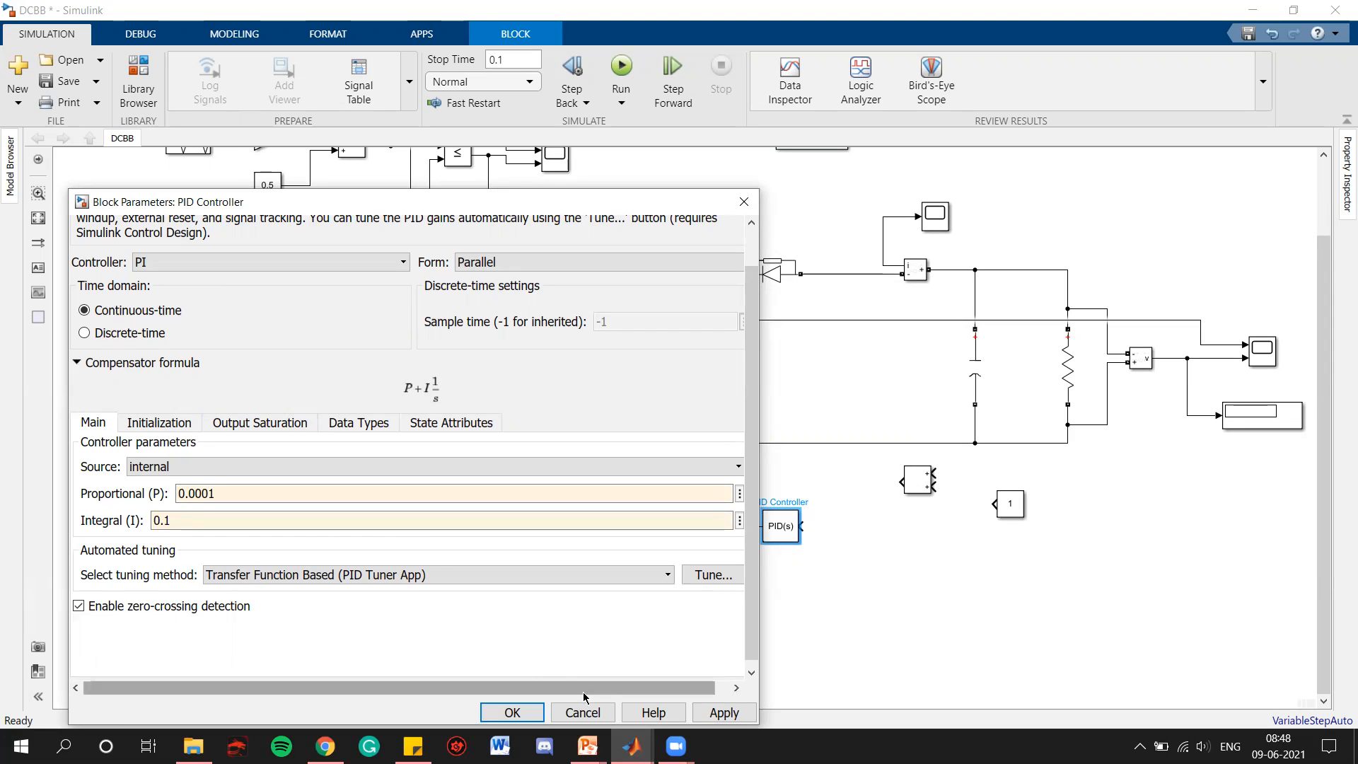
click(715, 713)
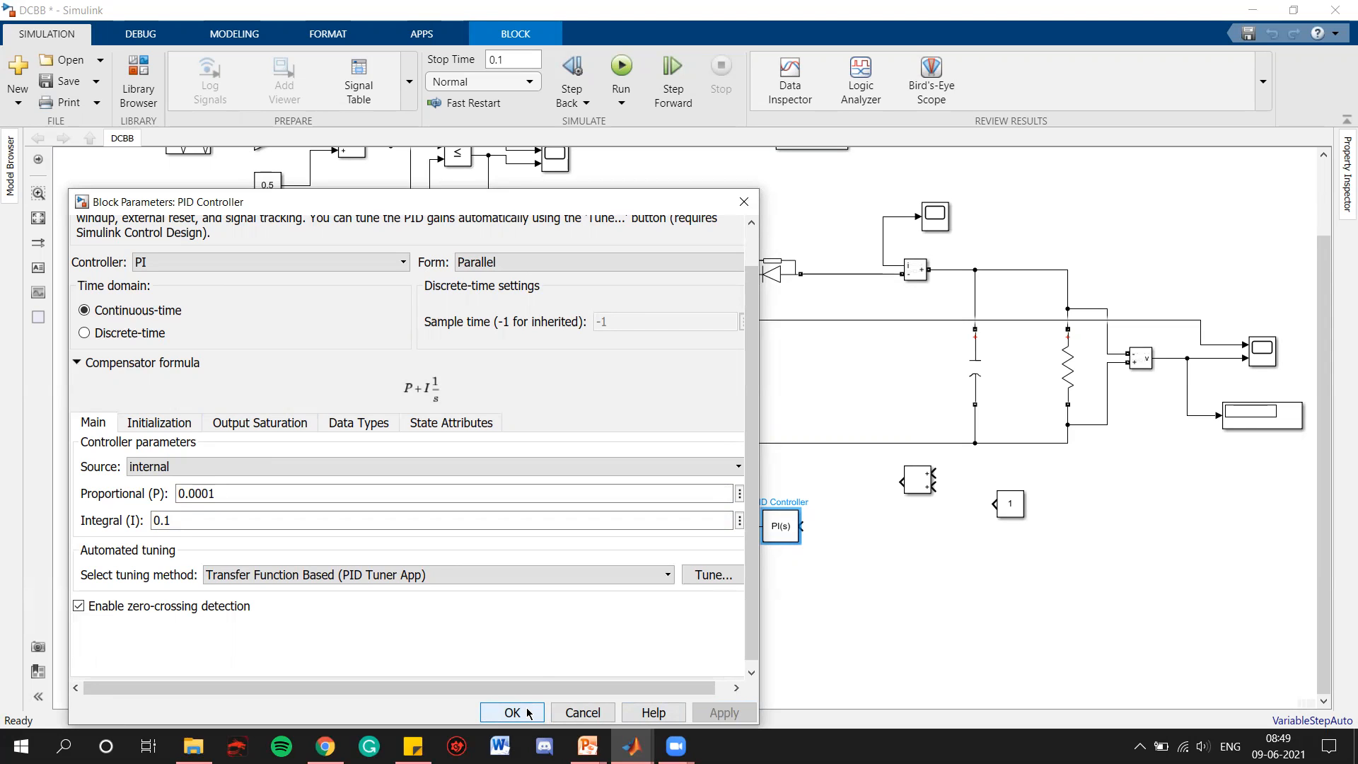
Step: Align the spare Add block with the PI controller, wire its output to the controller, and connect the constant 1 to its lower input
click(527, 713)
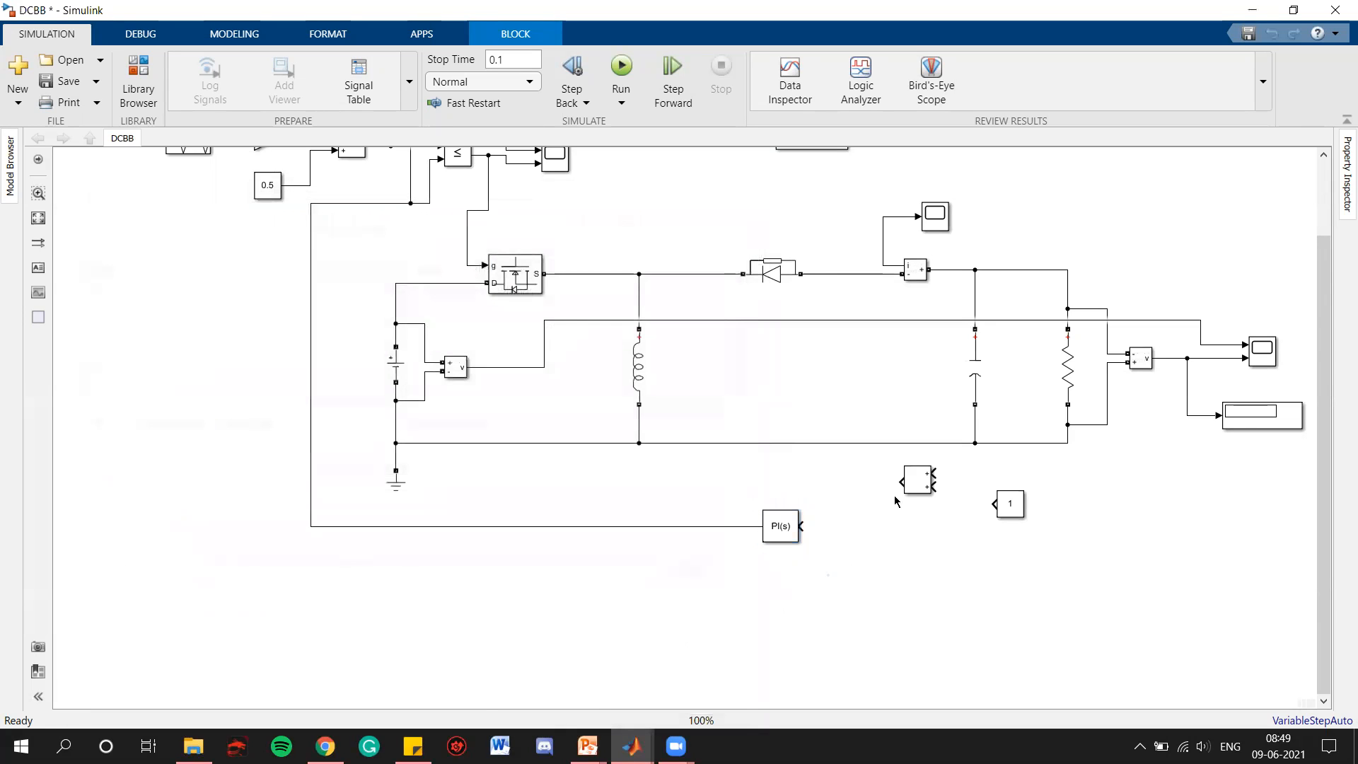
click(917, 481)
drag(912, 520, 917, 524)
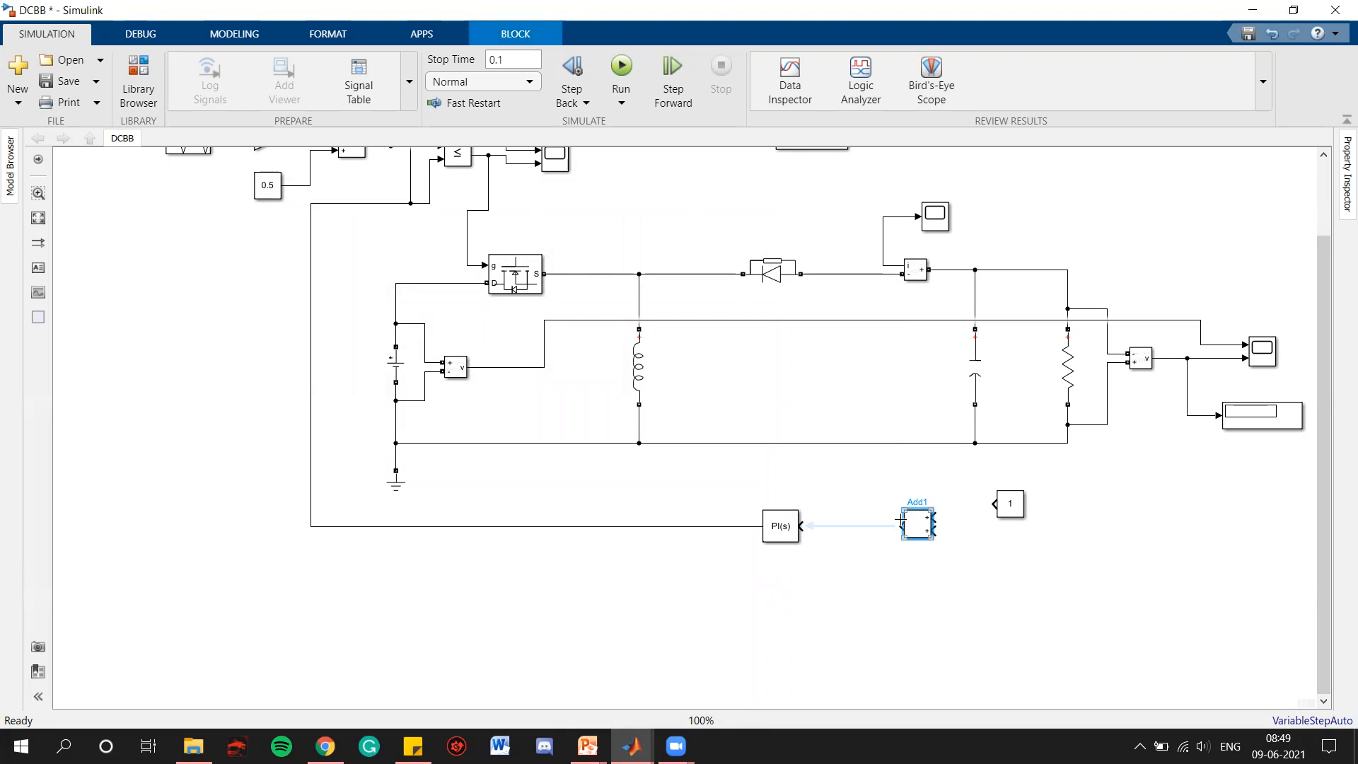
click(899, 521)
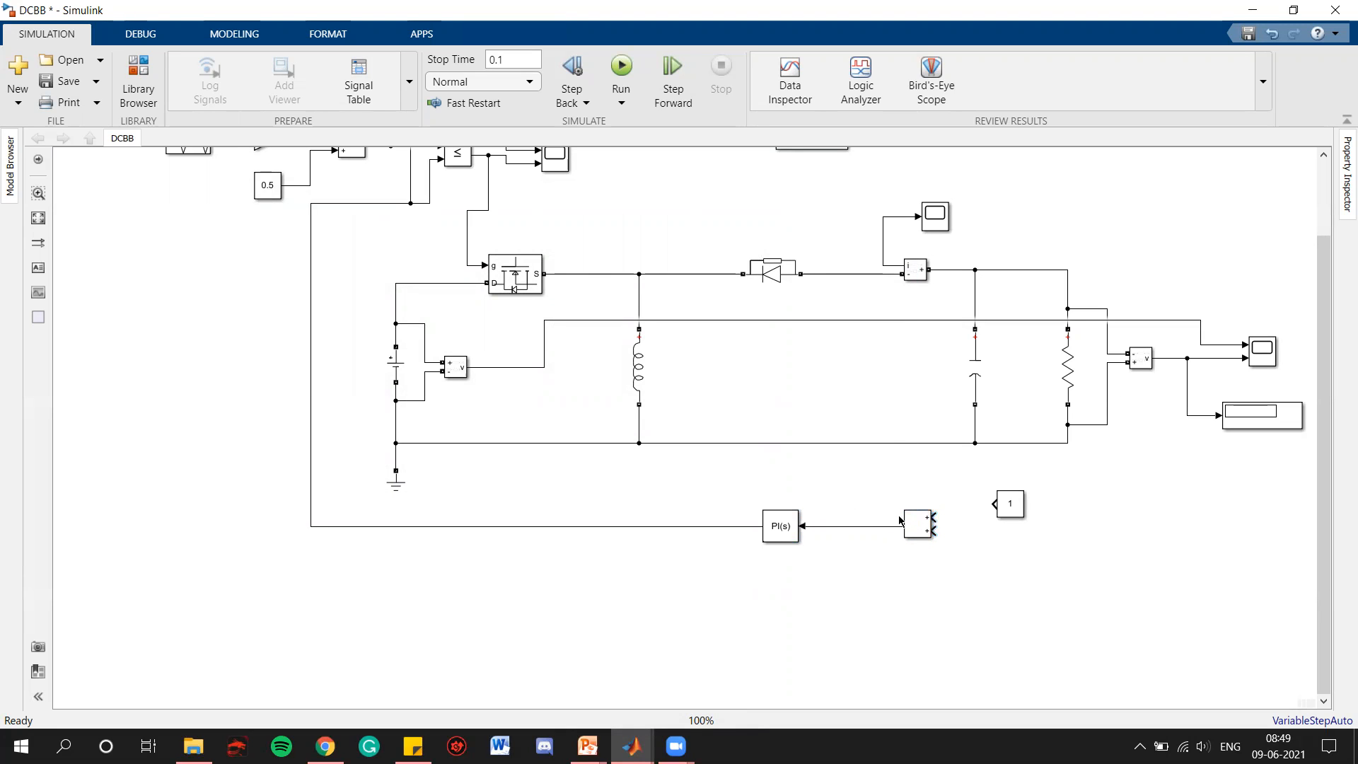
mouse_move(1008, 507)
mouse_down()
mouse_move(998, 569)
mouse_move(935, 530)
mouse_up()
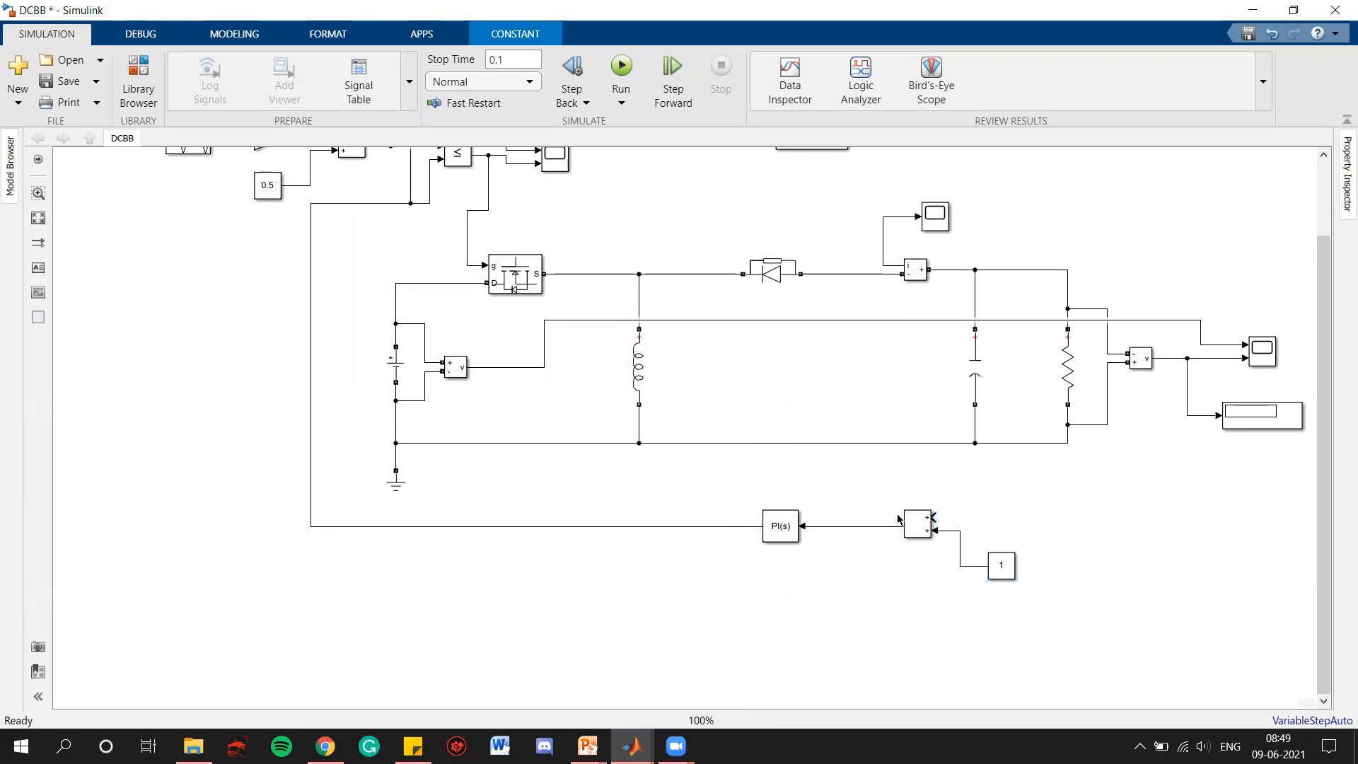
Step: Set the list of signs of the Add block feeding the PI controller to -+
click(912, 525)
double_click(912, 526)
double_click(978, 535)
click(978, 536)
key(BackSpace)
text(-+)
click(1316, 709)
click(1136, 710)
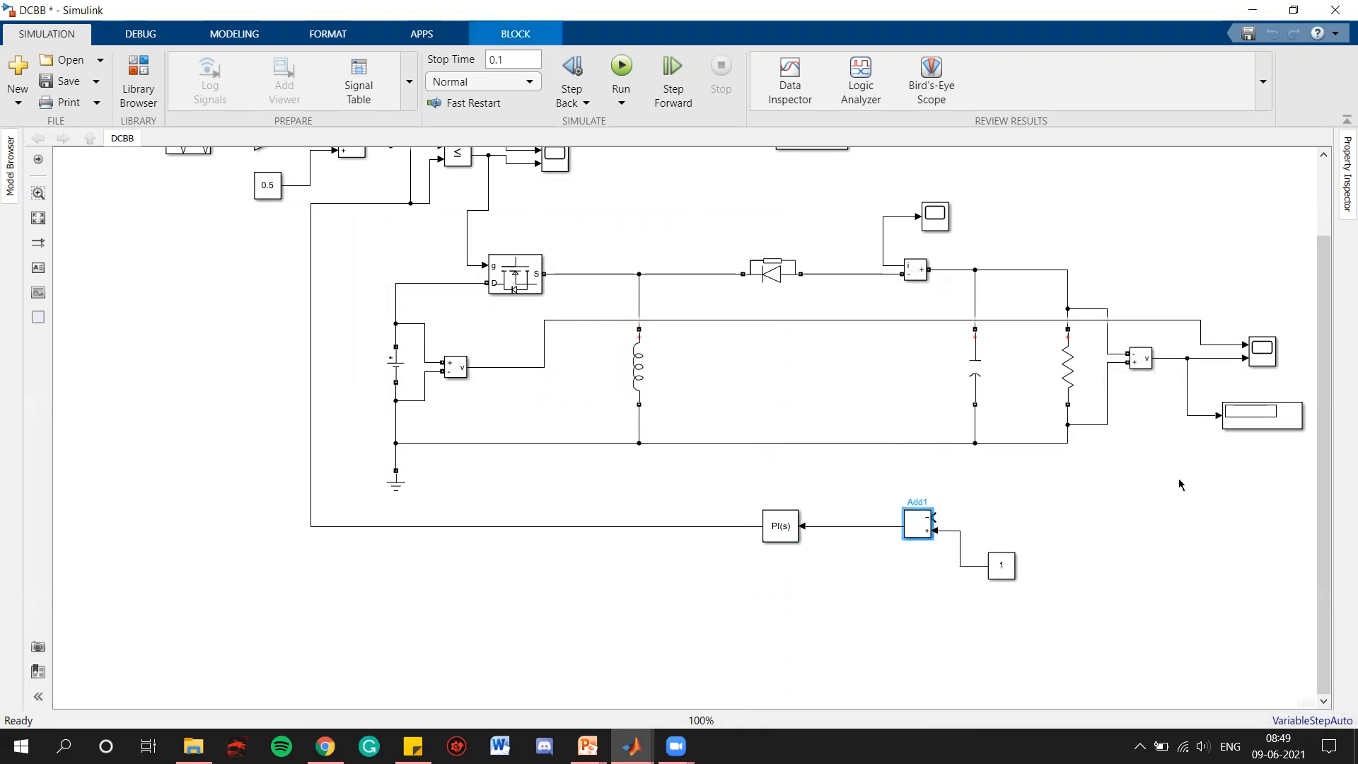
Step: Wire the Add block's minus input to the output voltage measurement signal and save the model
drag(933, 517, 1187, 416)
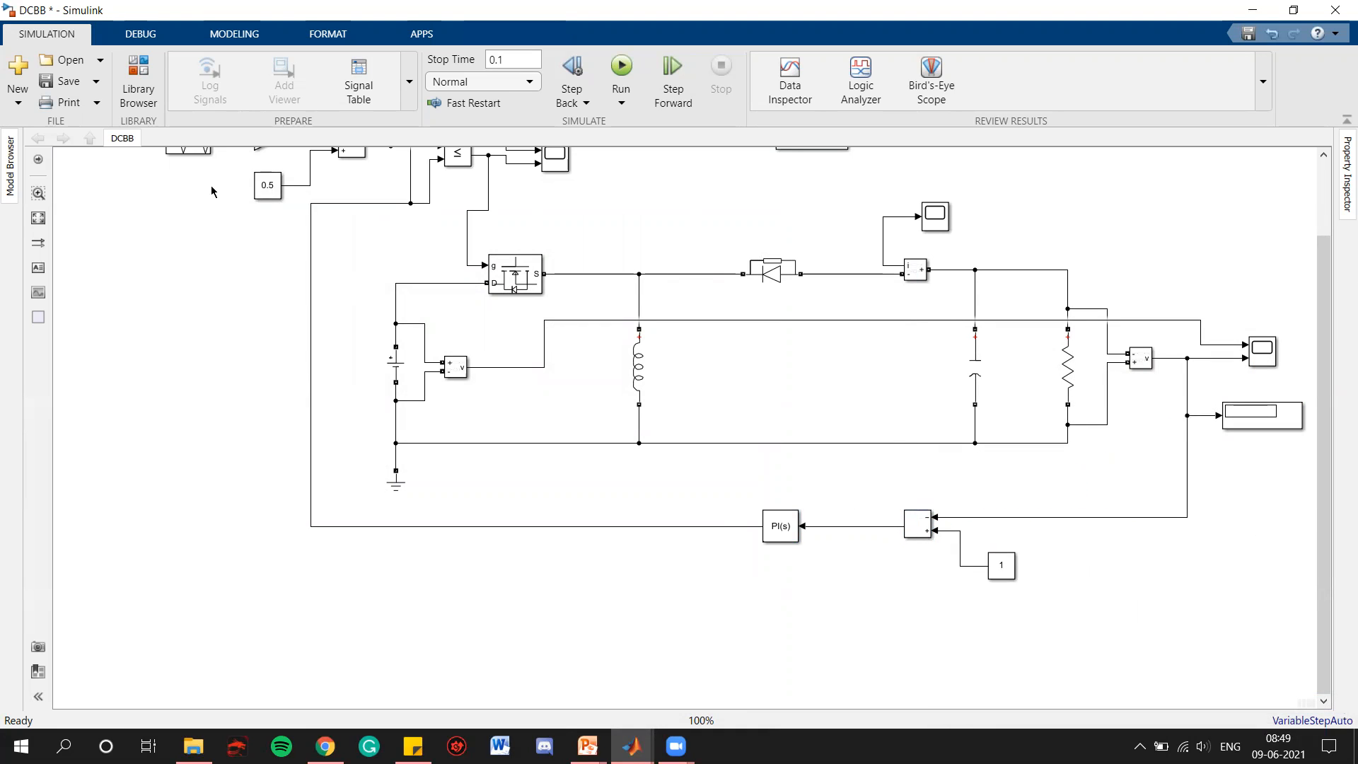
click(38, 217)
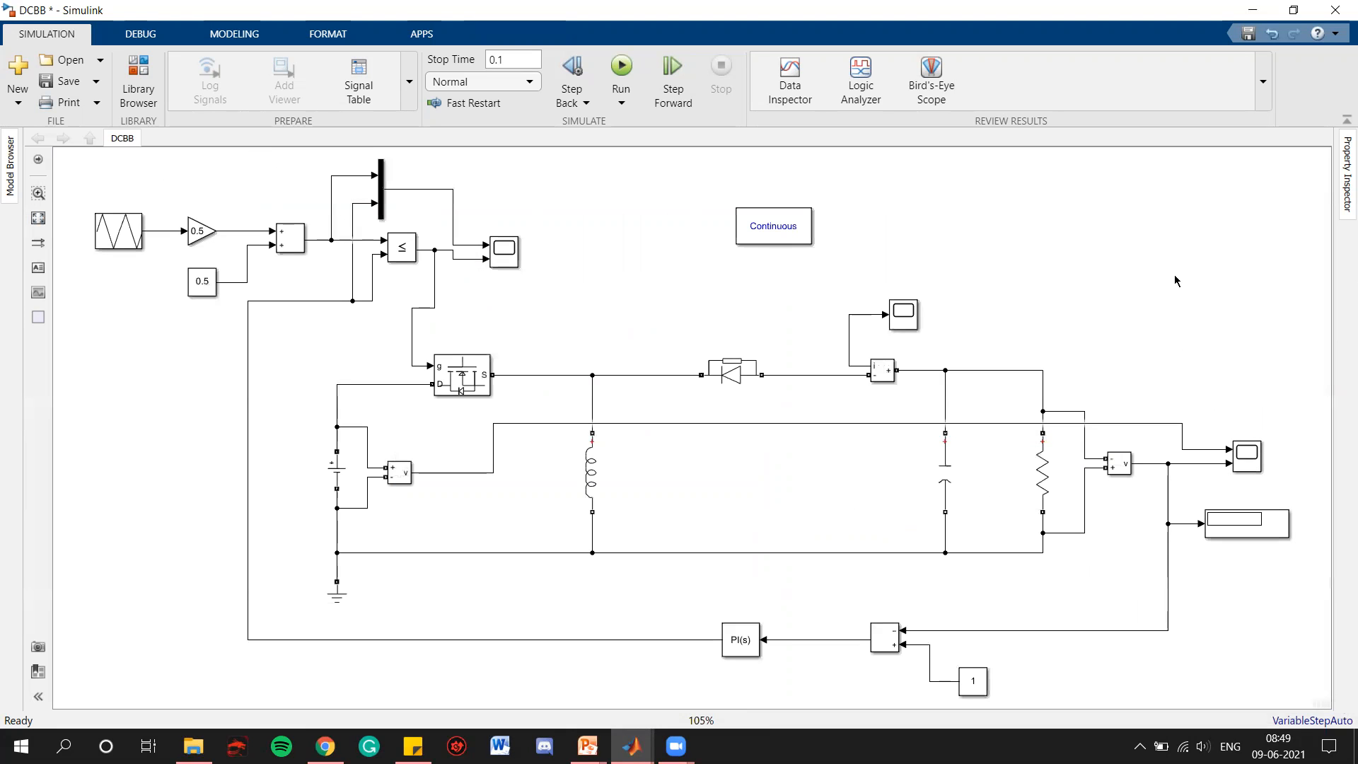
key(ctrl+t)
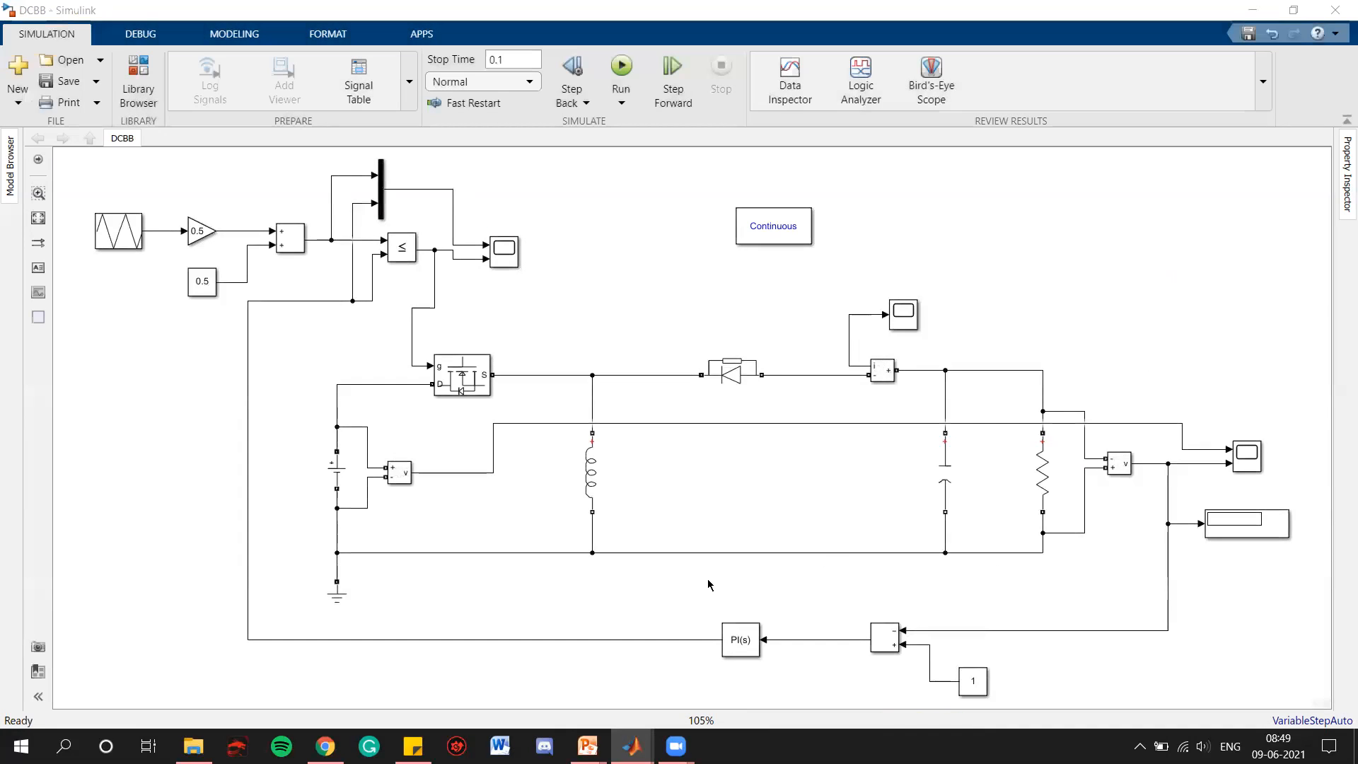
Step: Check the amplitude of the DC voltage source in its block parameters
double_click(336, 469)
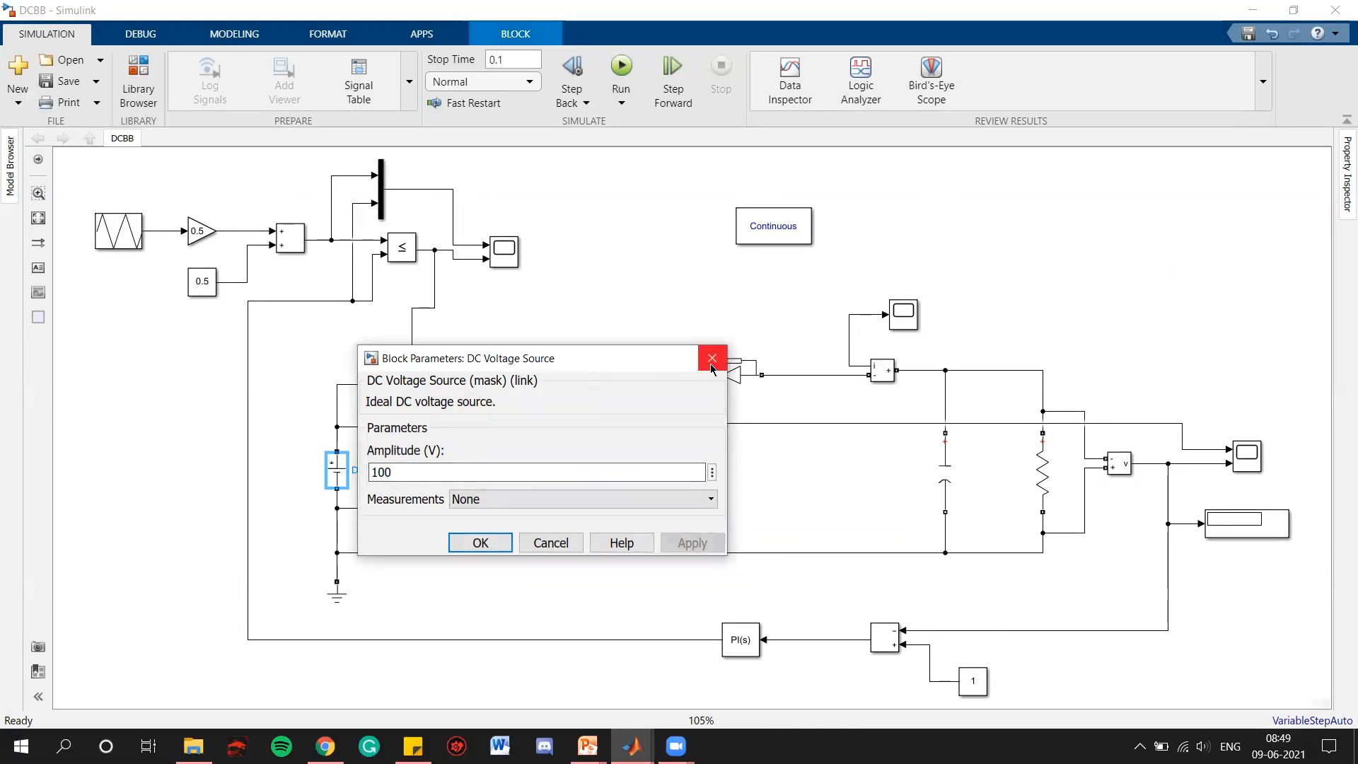
click(712, 357)
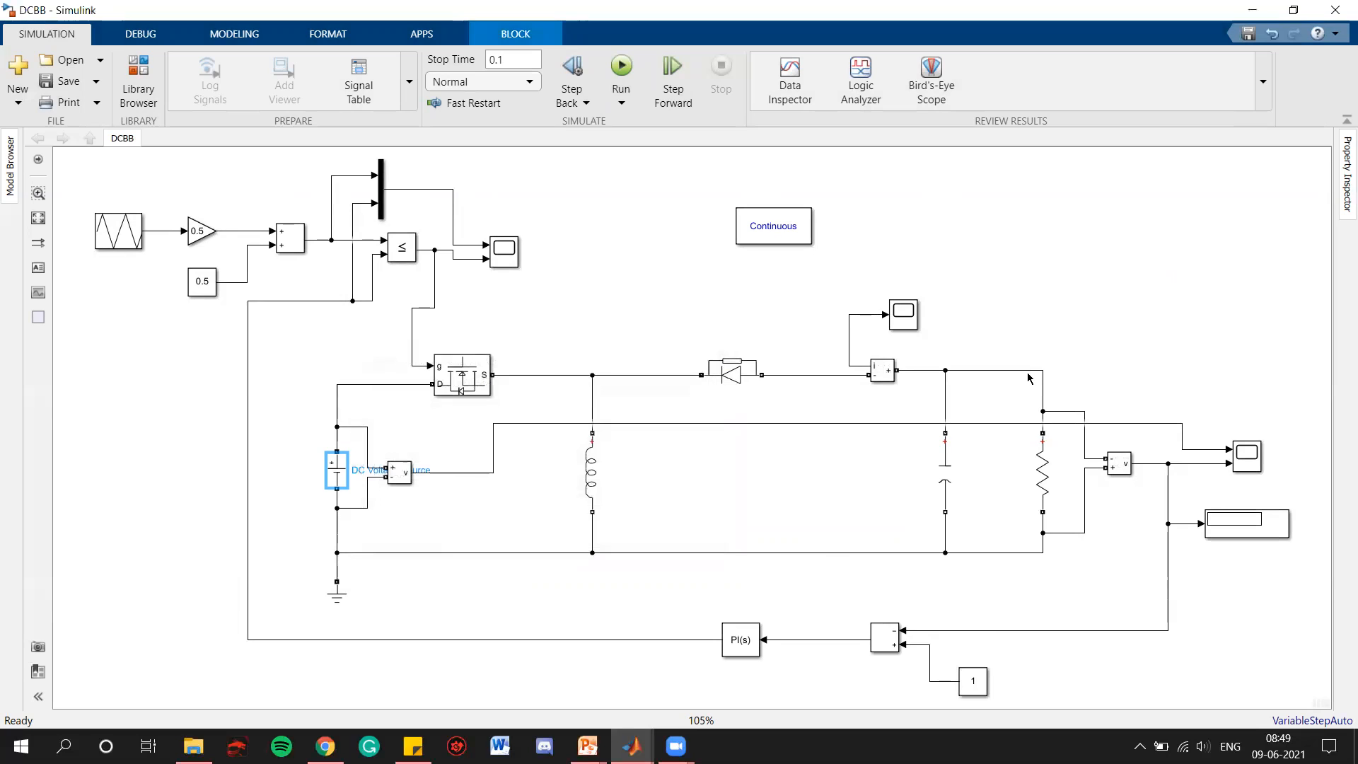
click(1006, 296)
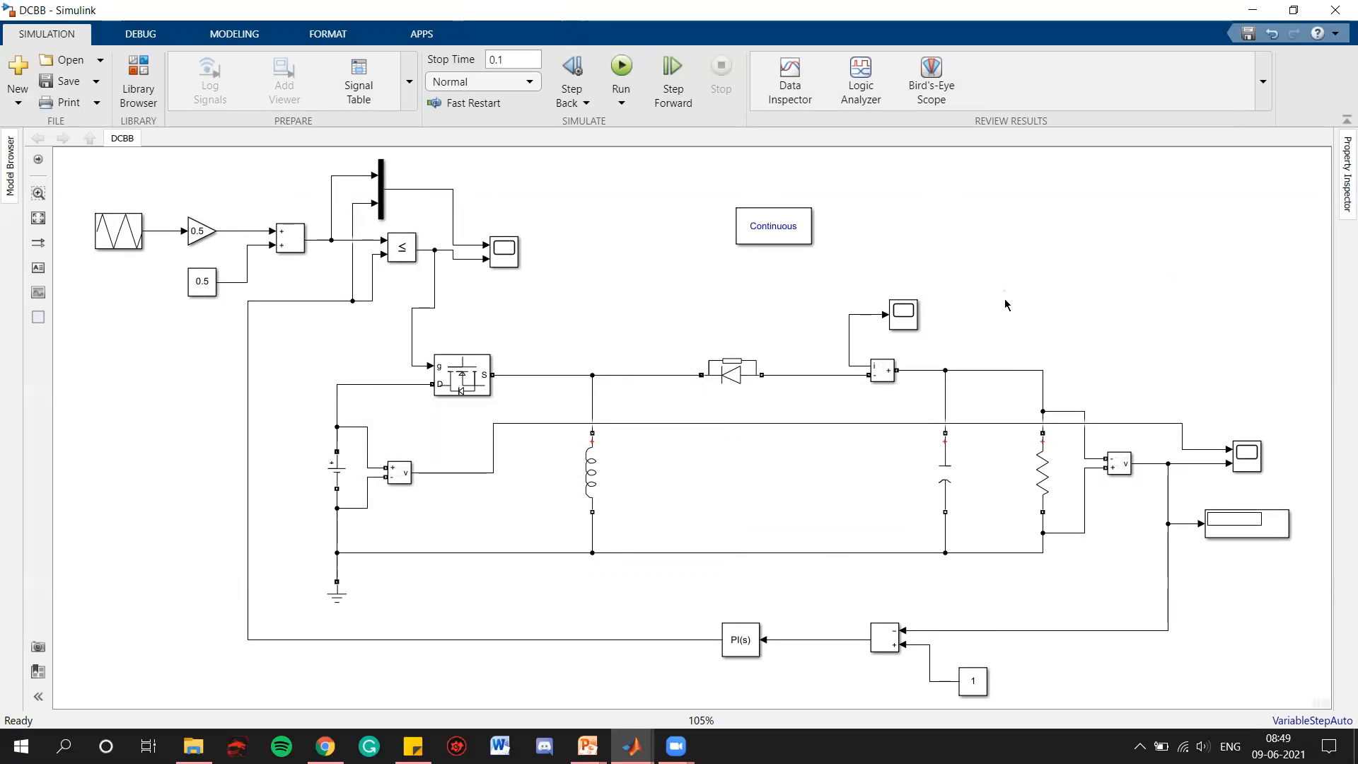
Step: Move the reference constant slightly up, closer to the Add block's plus input
click(982, 687)
drag(981, 687, 982, 669)
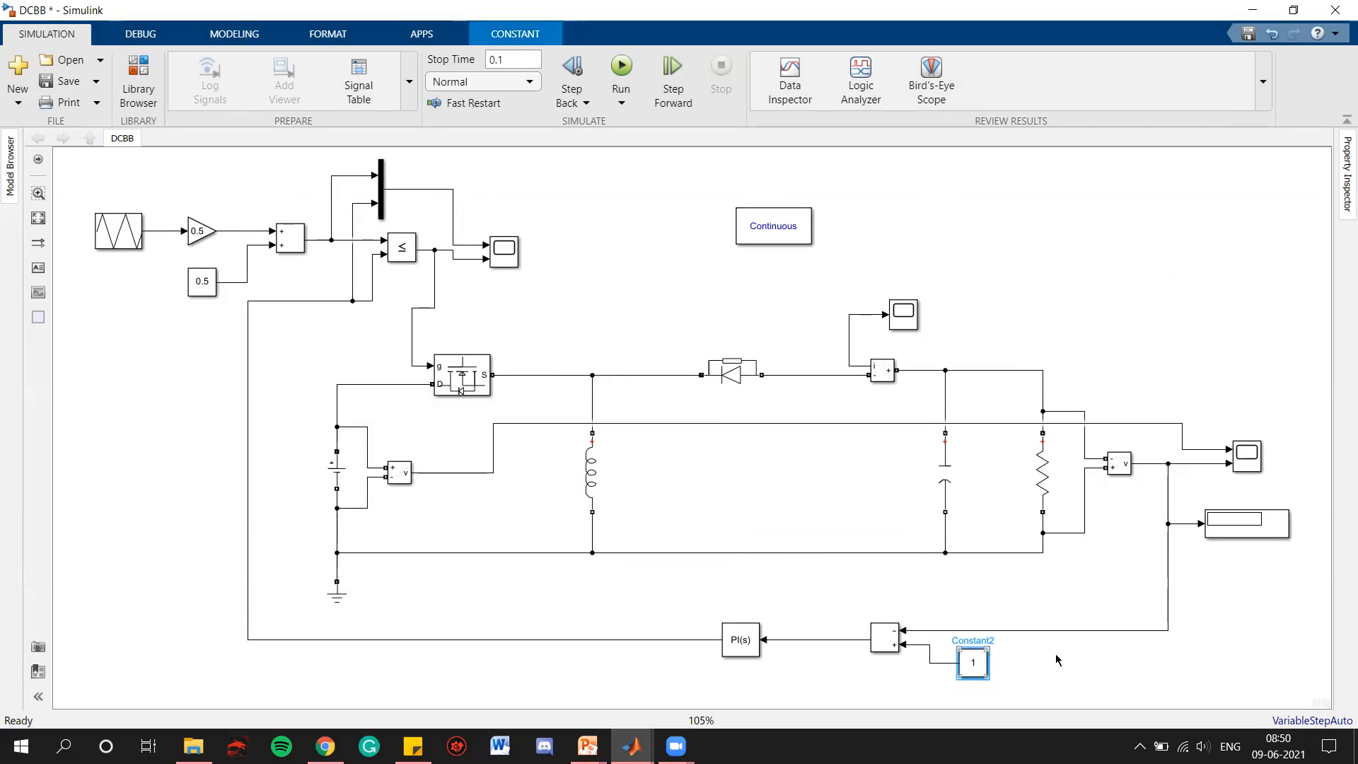
click(549, 317)
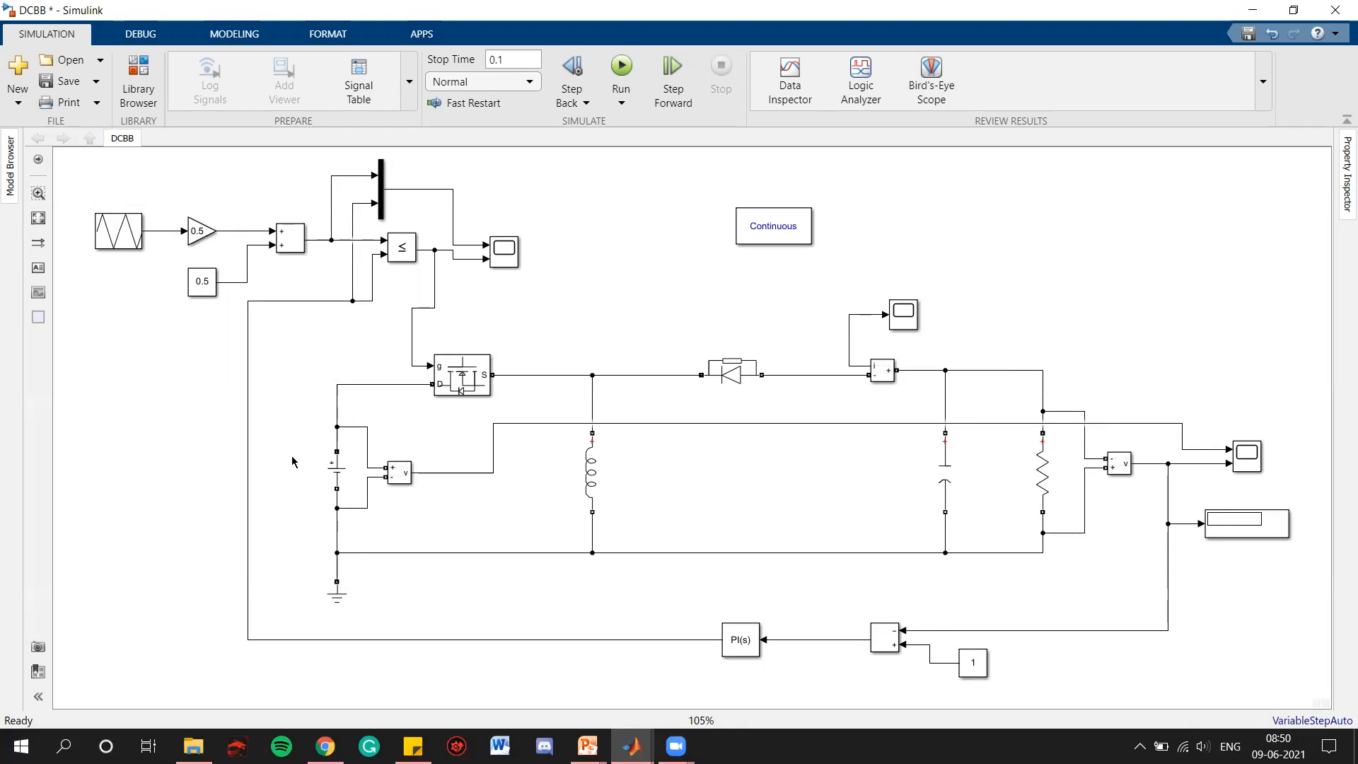
Step: Recheck the DC source's parameters and set the reference constant's value to 100
double_click(338, 470)
click(708, 359)
double_click(973, 662)
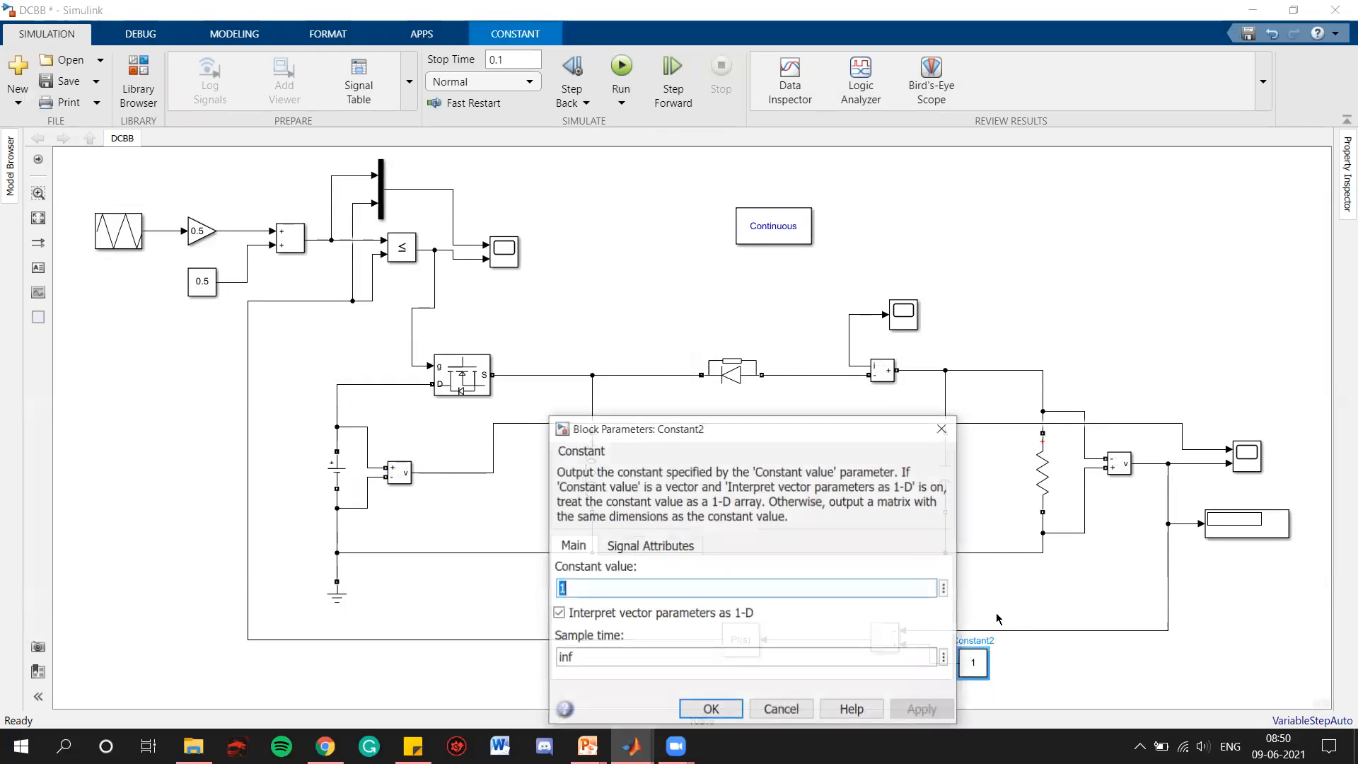
text(100)
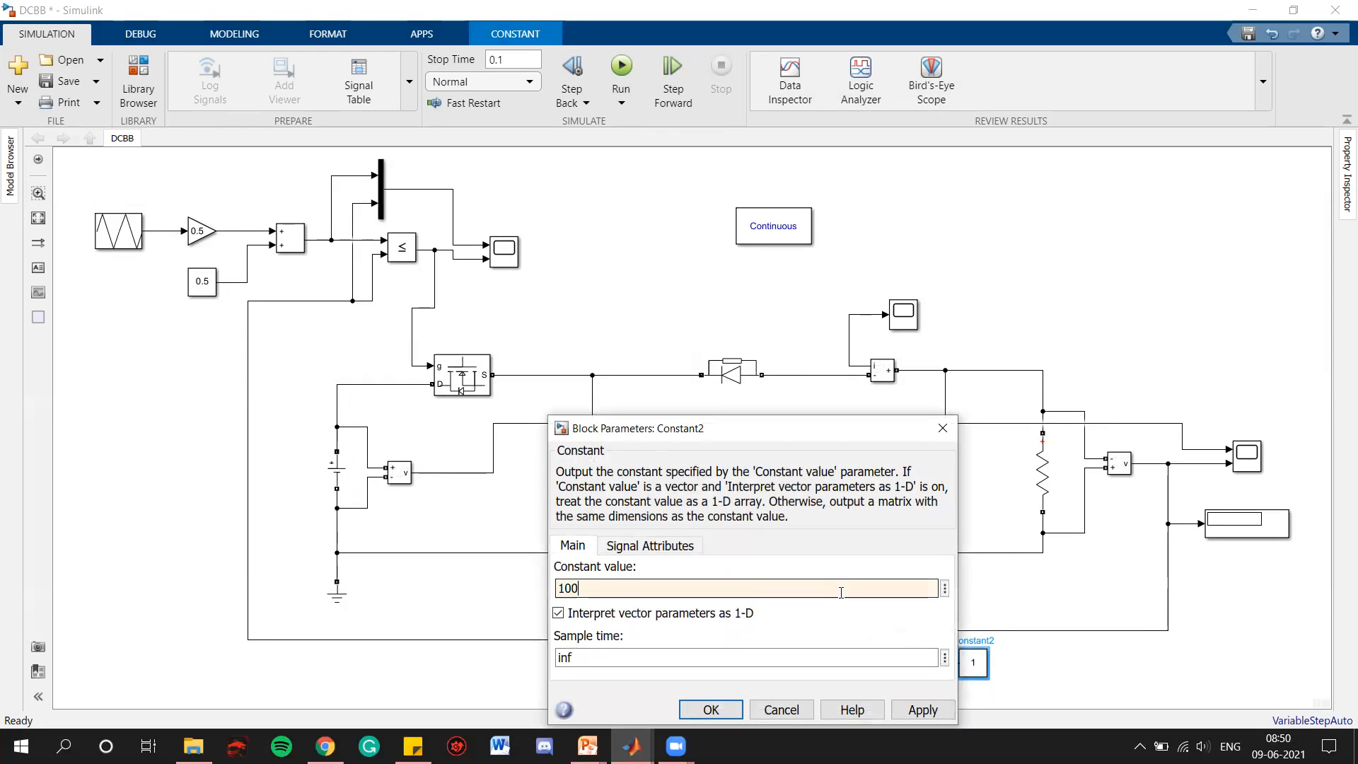
click(923, 707)
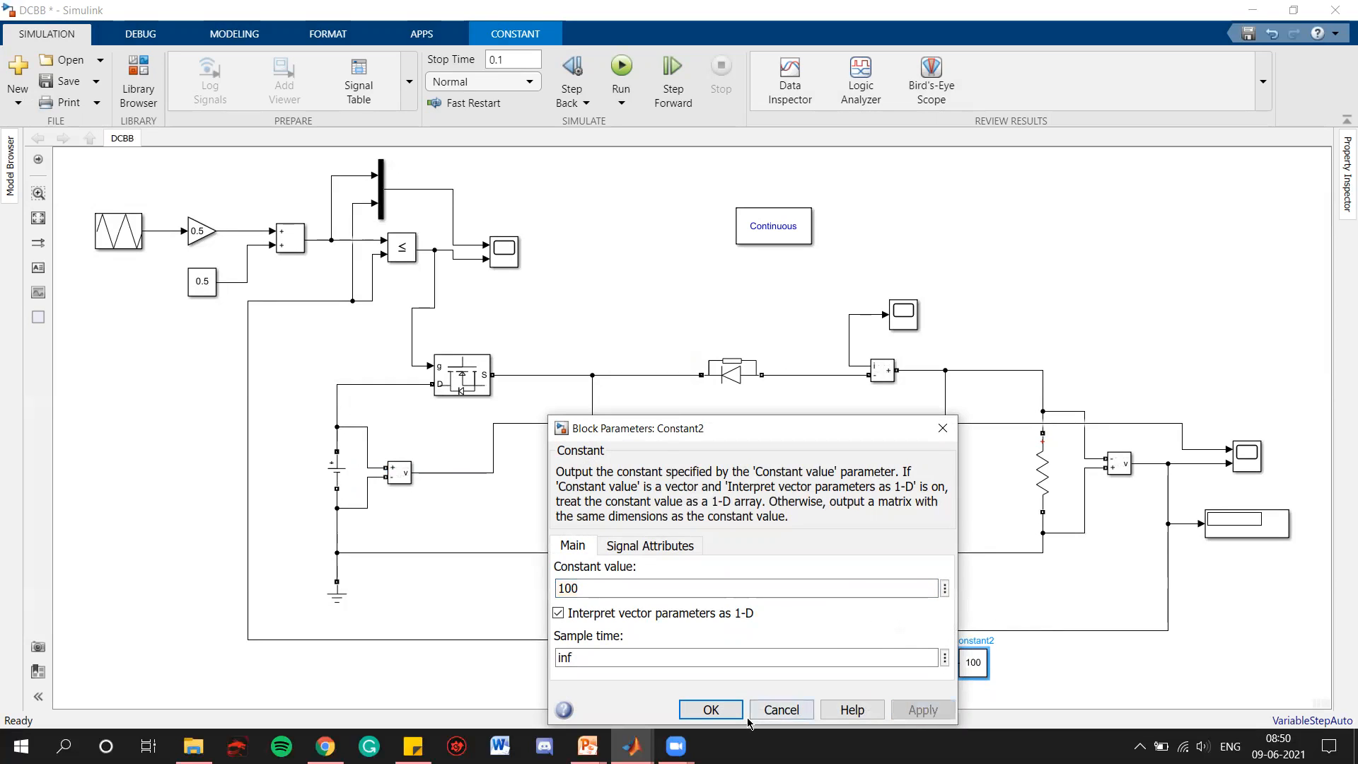
click(710, 707)
click(1131, 398)
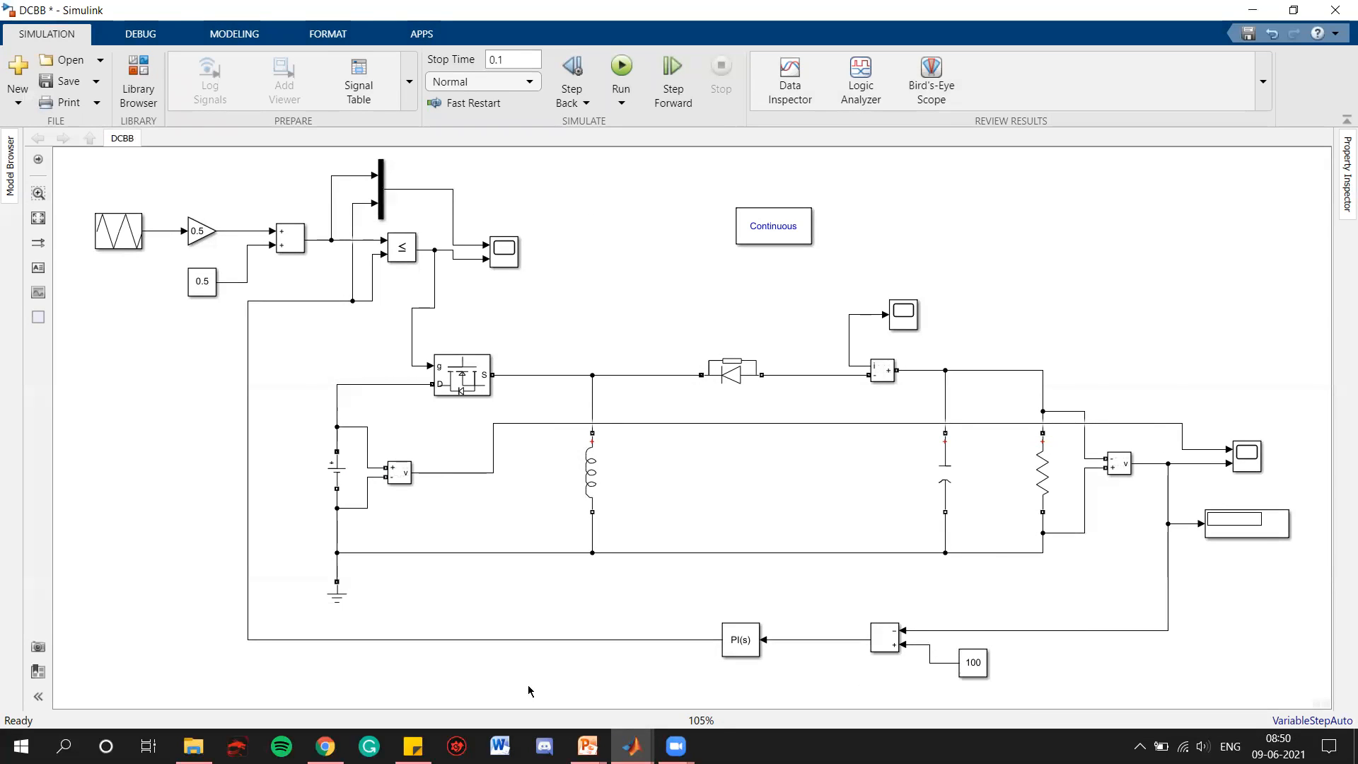
Step: Run the simulation with the 0.1 stop time and view the input and output voltages on the output scope
click(445, 357)
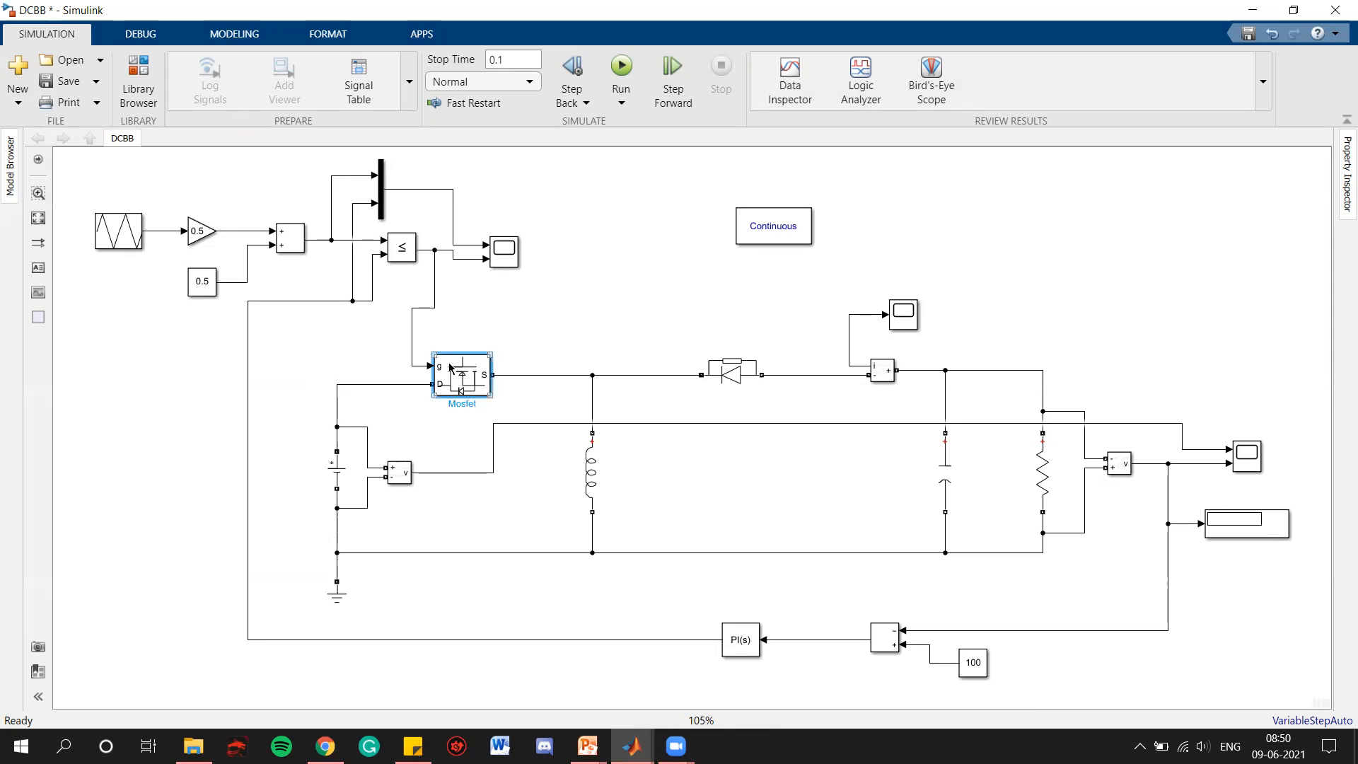
click(598, 335)
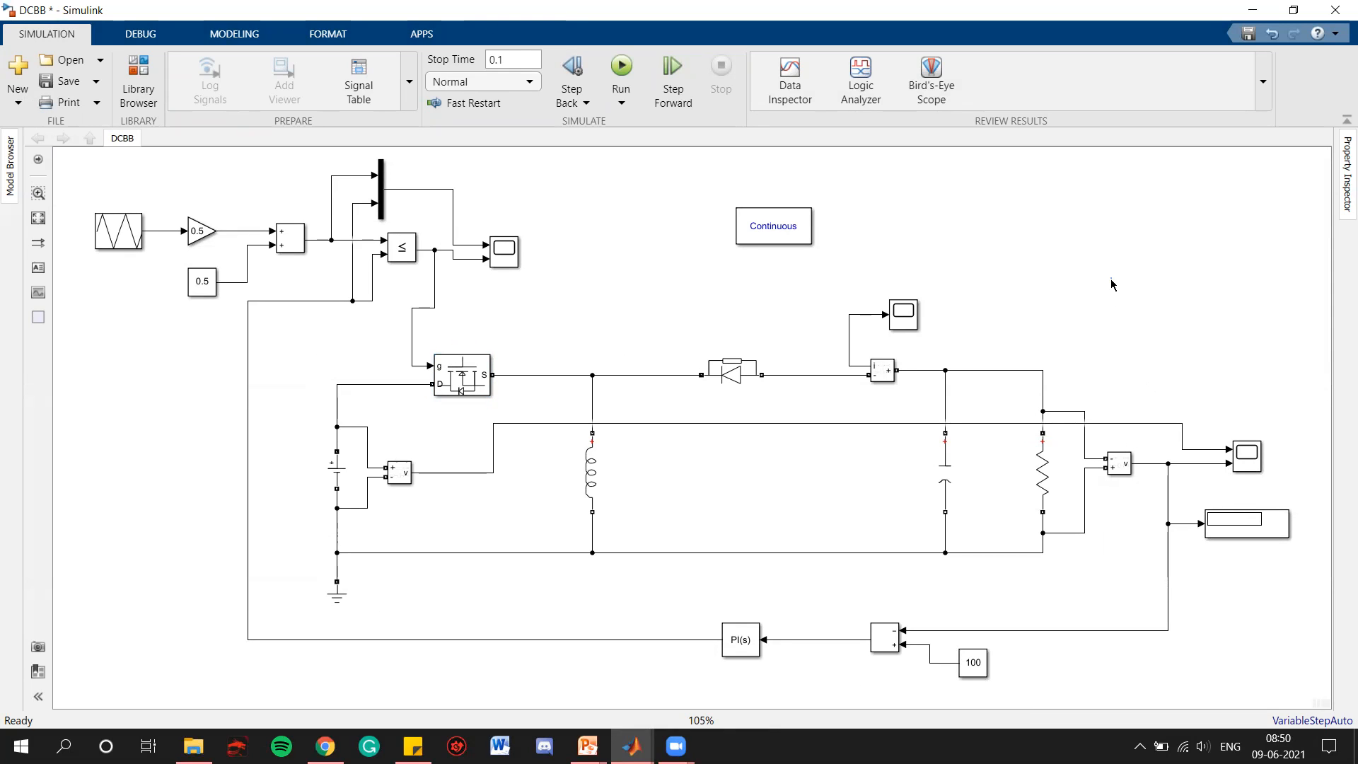
click(621, 70)
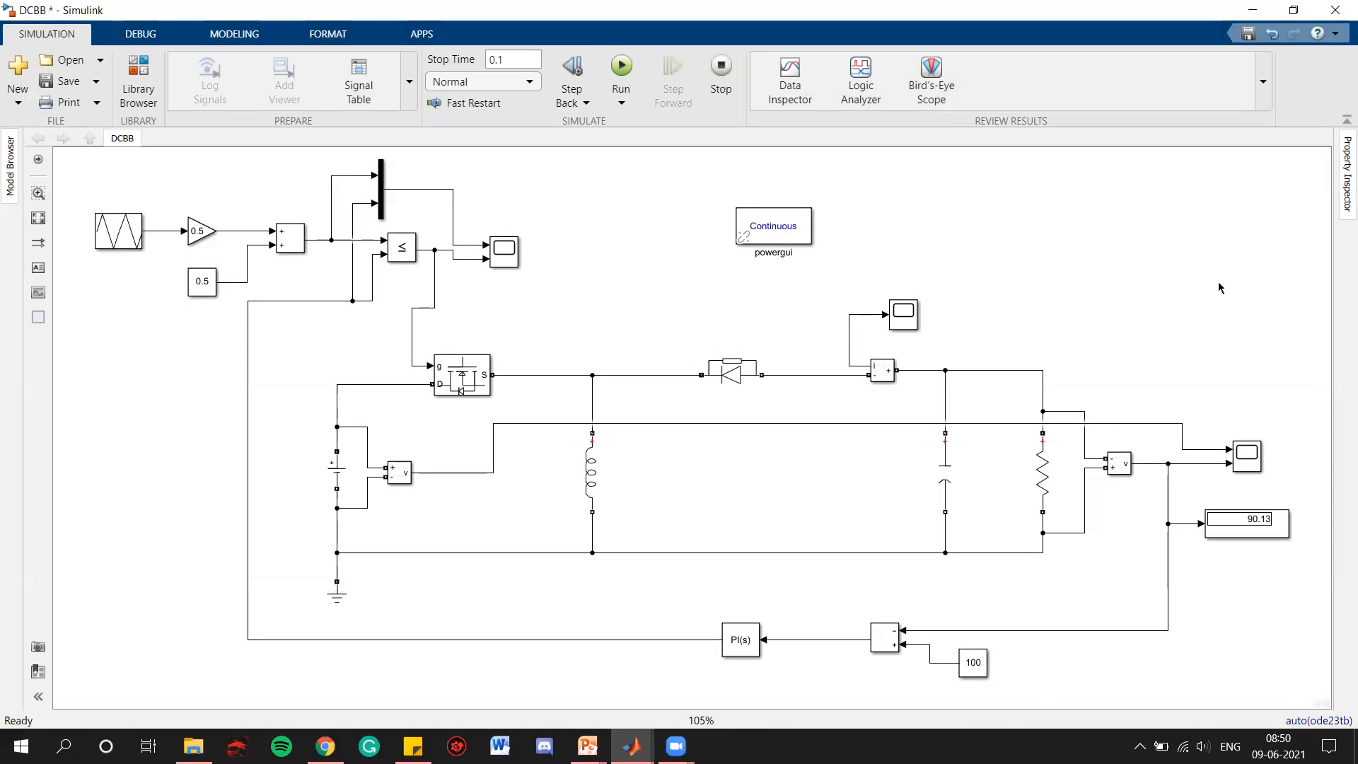
click(1238, 543)
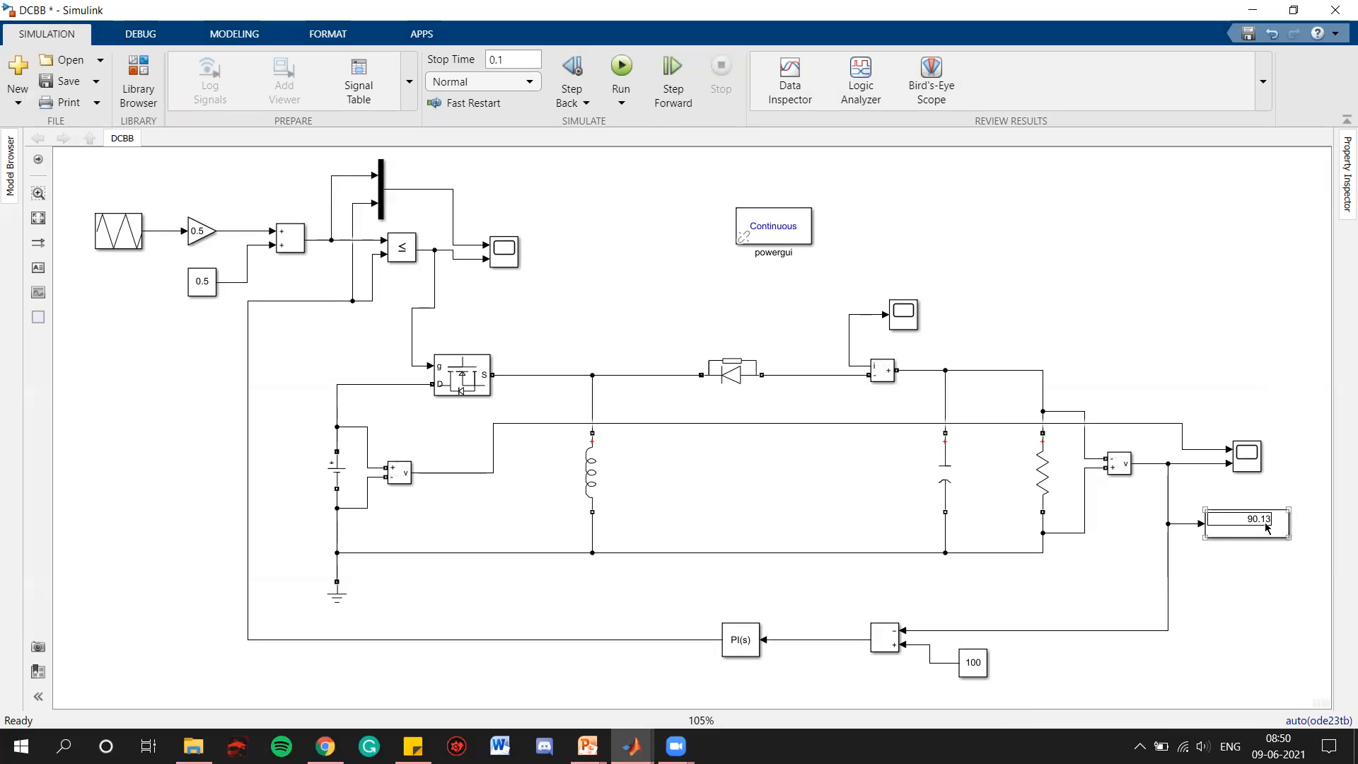
click(1250, 495)
click(1250, 460)
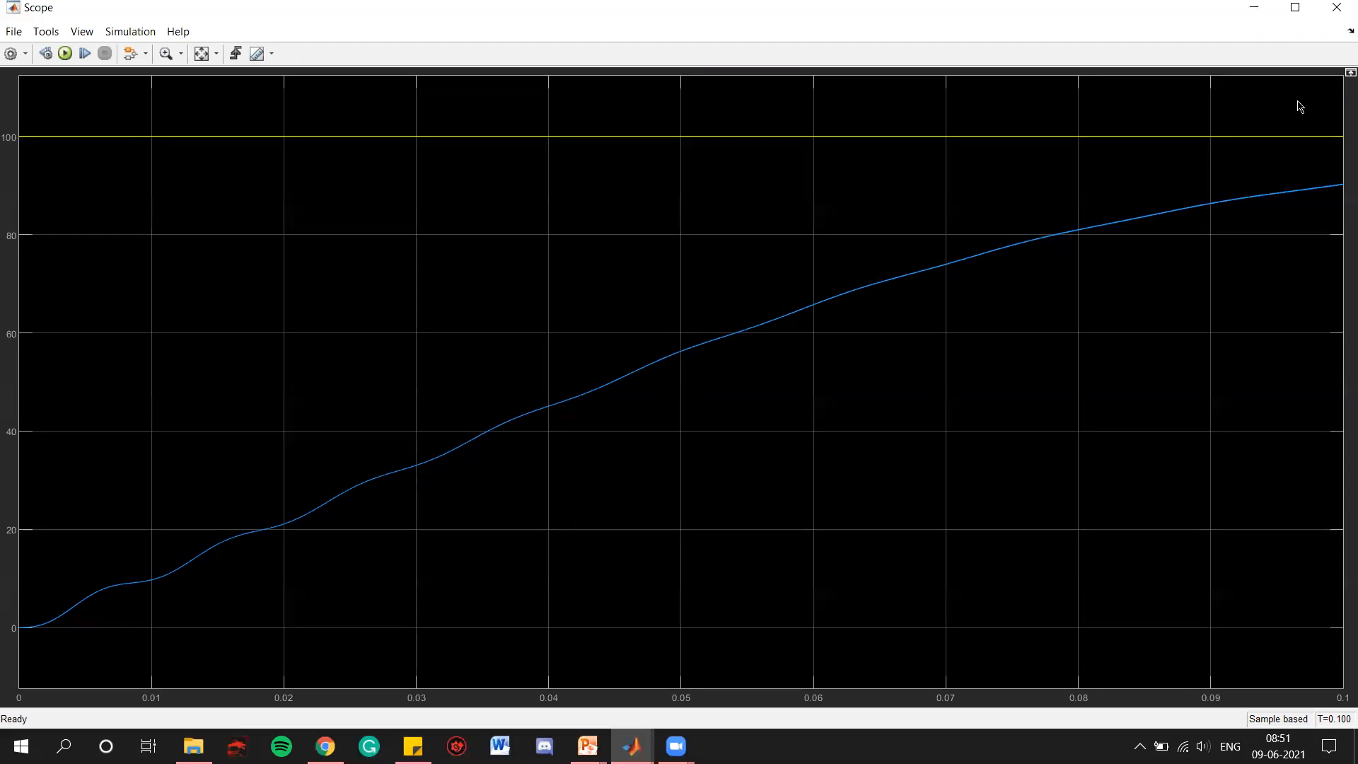
click(1335, 8)
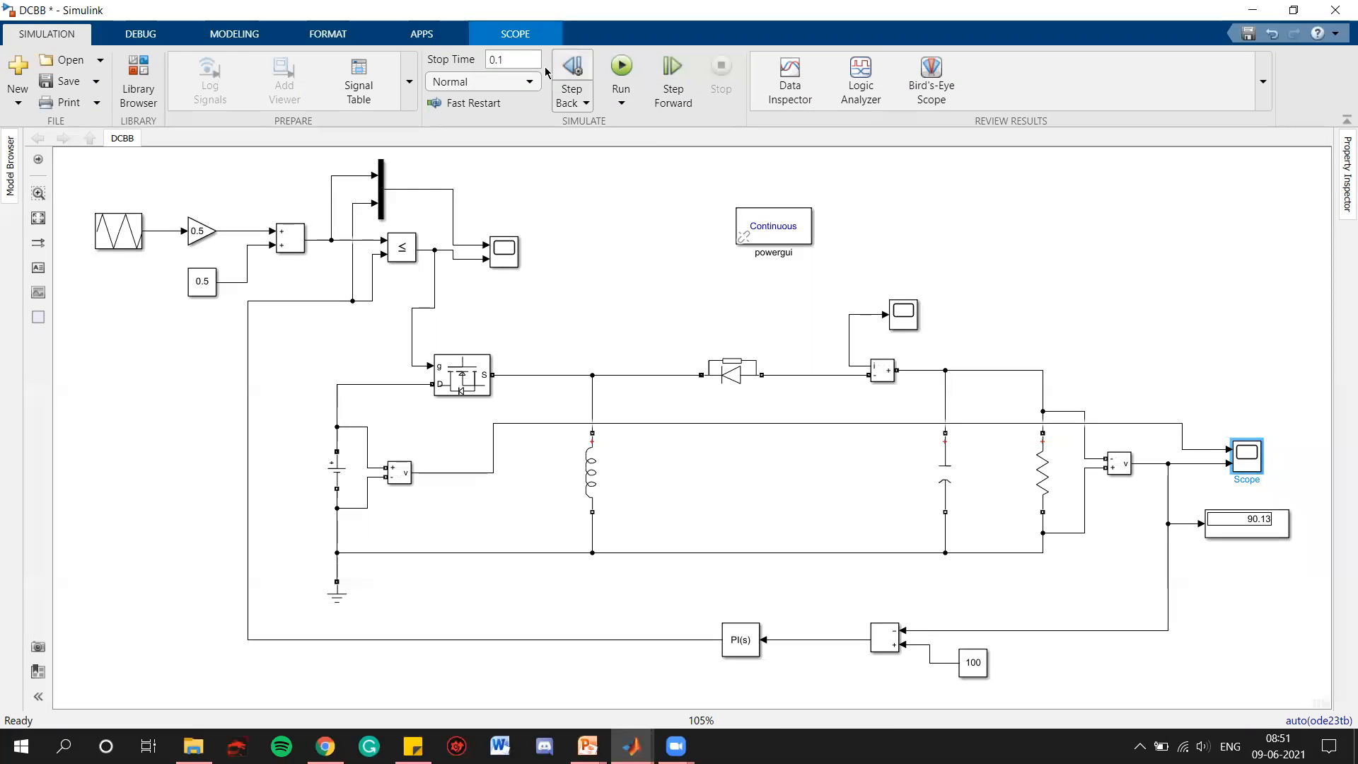
Step: Set the simulation stop time to 0.5 and run the model
click(514, 60)
click(515, 59)
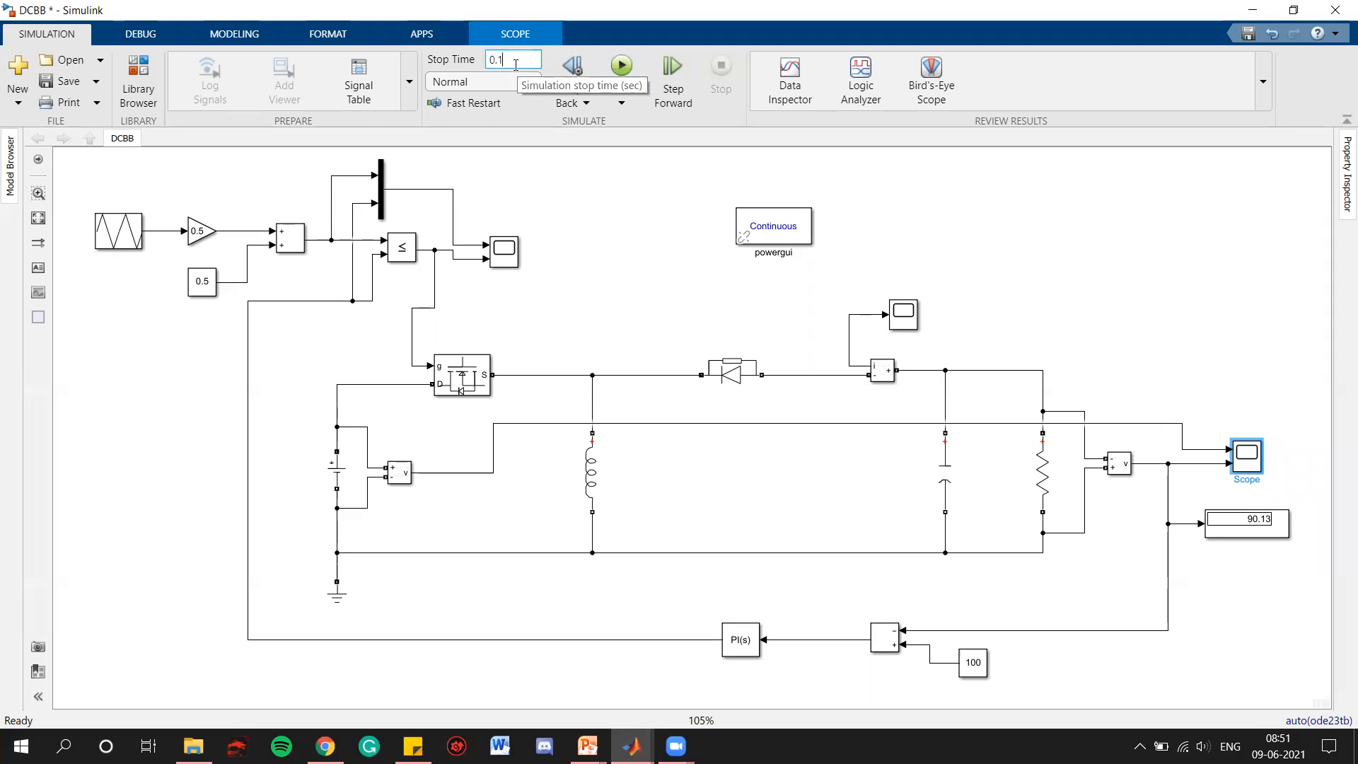
click(664, 170)
click(621, 67)
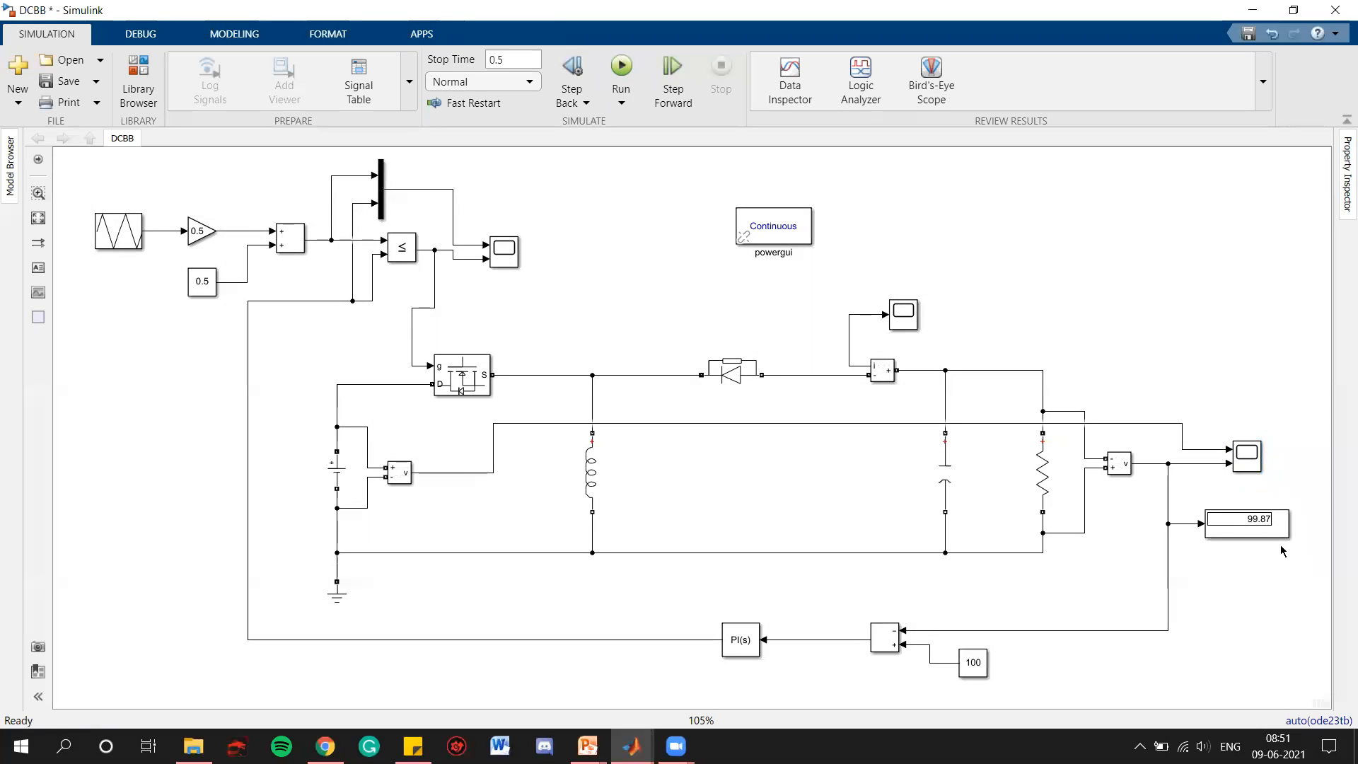
Step: Read the output voltage on the display block and compare it with the input voltage on the output scope
scroll(1281, 545, up, 7)
click(1145, 539)
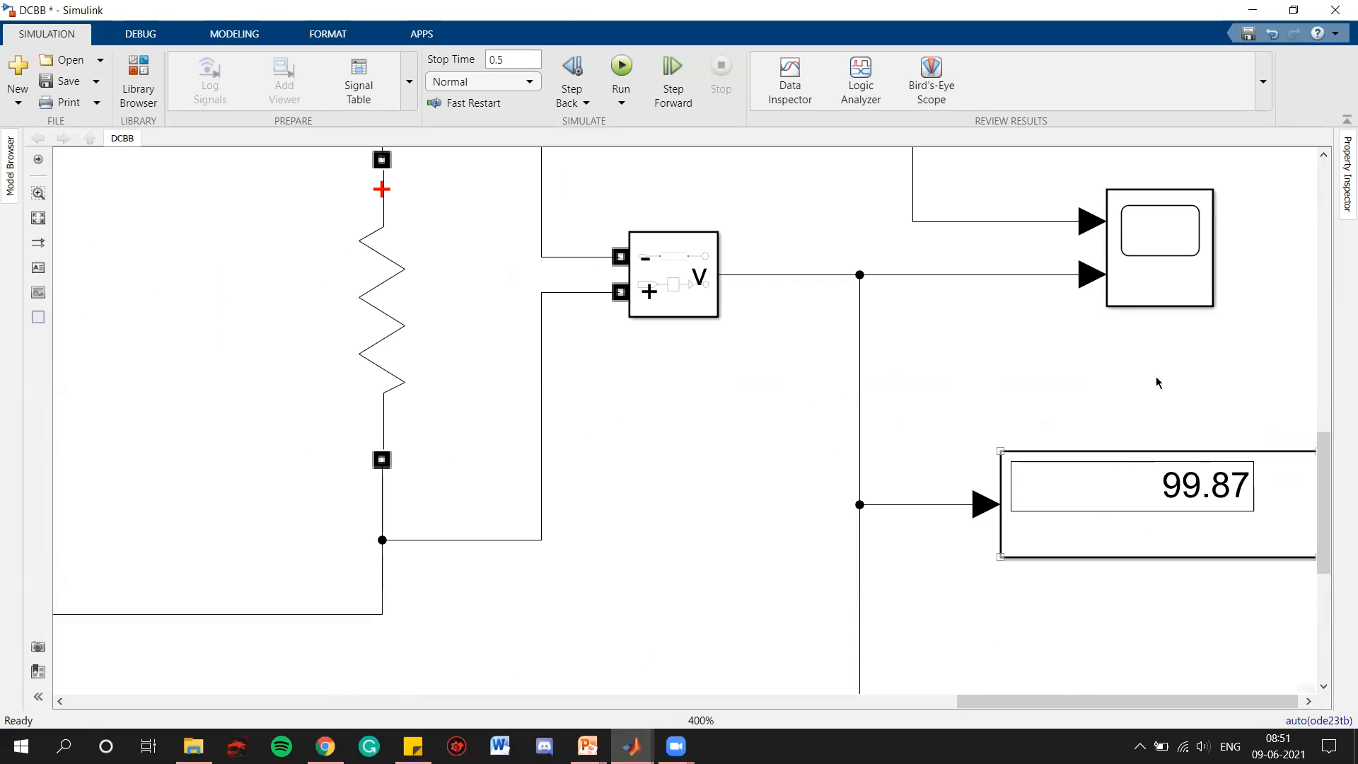
click(39, 218)
click(1277, 457)
double_click(1277, 457)
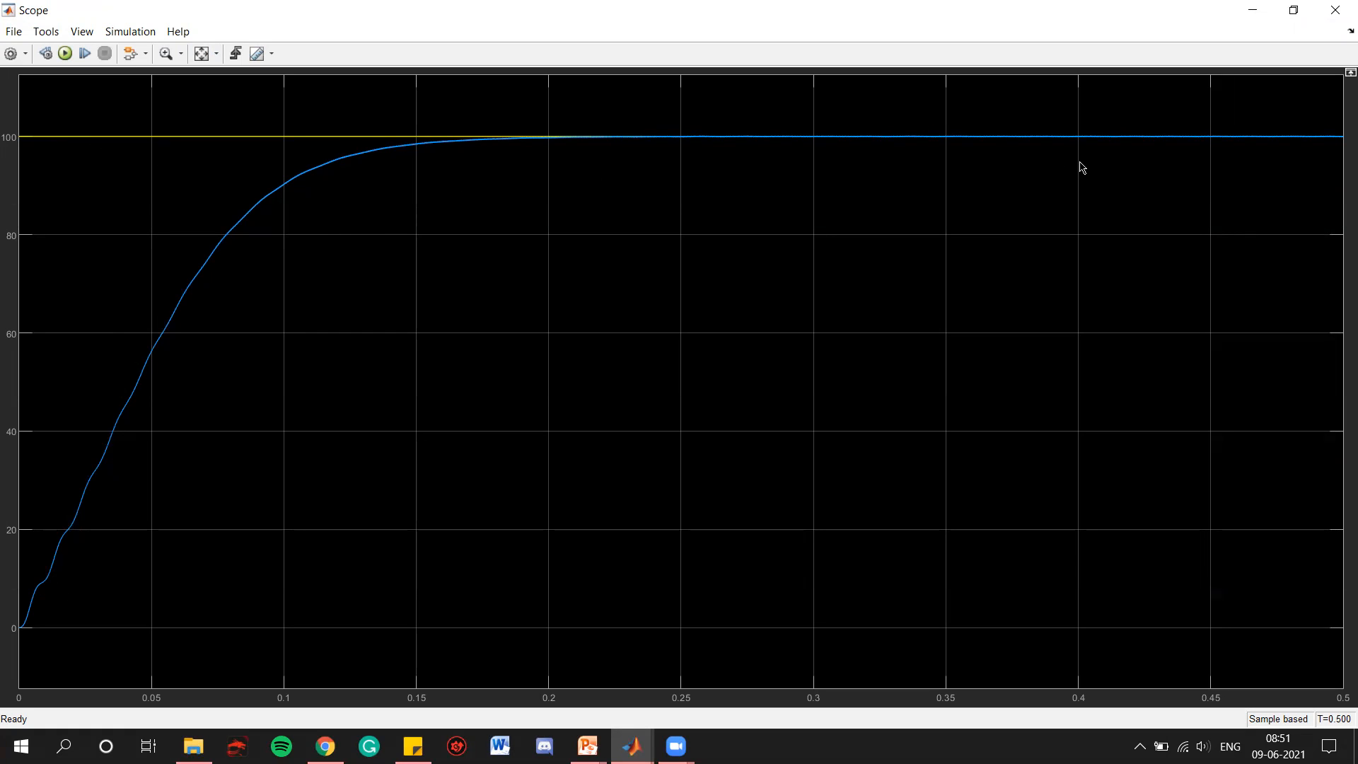
click(1333, 10)
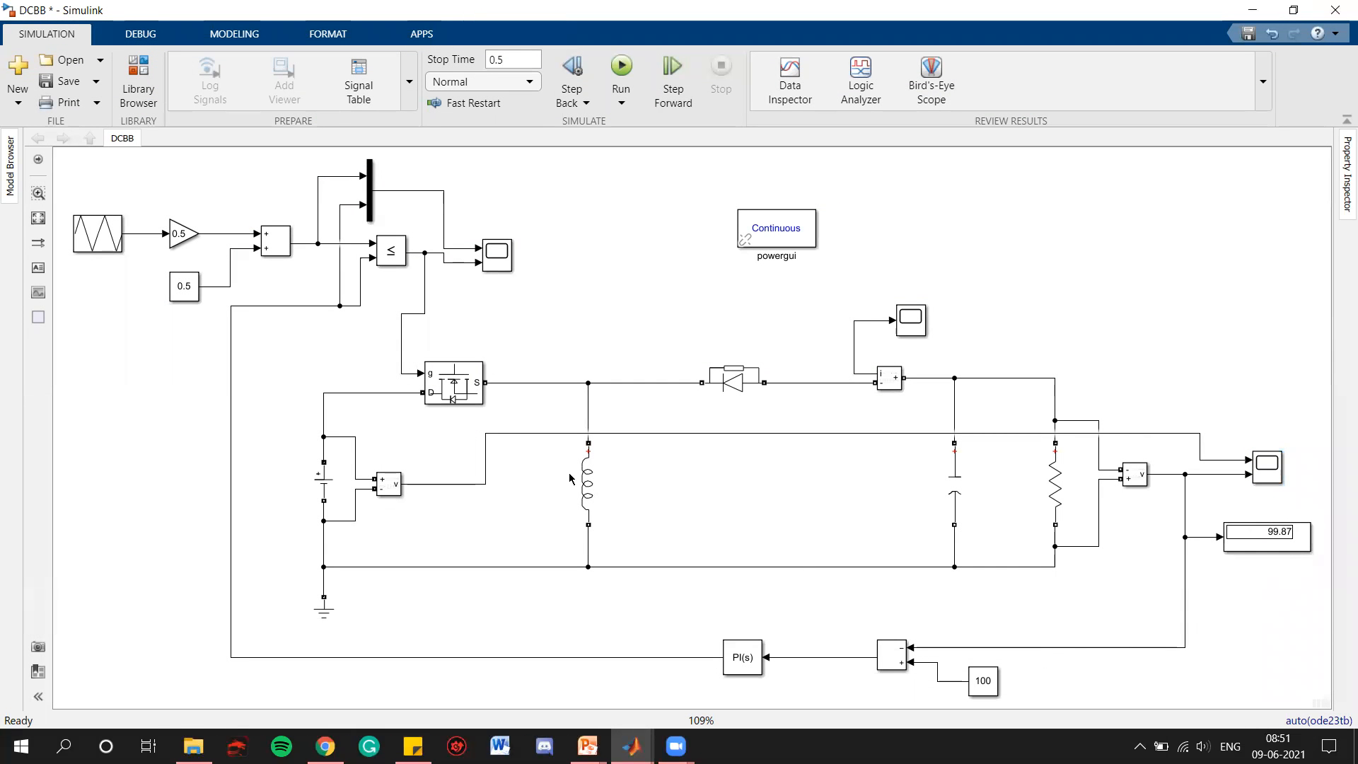
Step: Examine the comparator scope, zooming in along the time axis on the triangular carrier, control signal and gate pulses
click(490, 262)
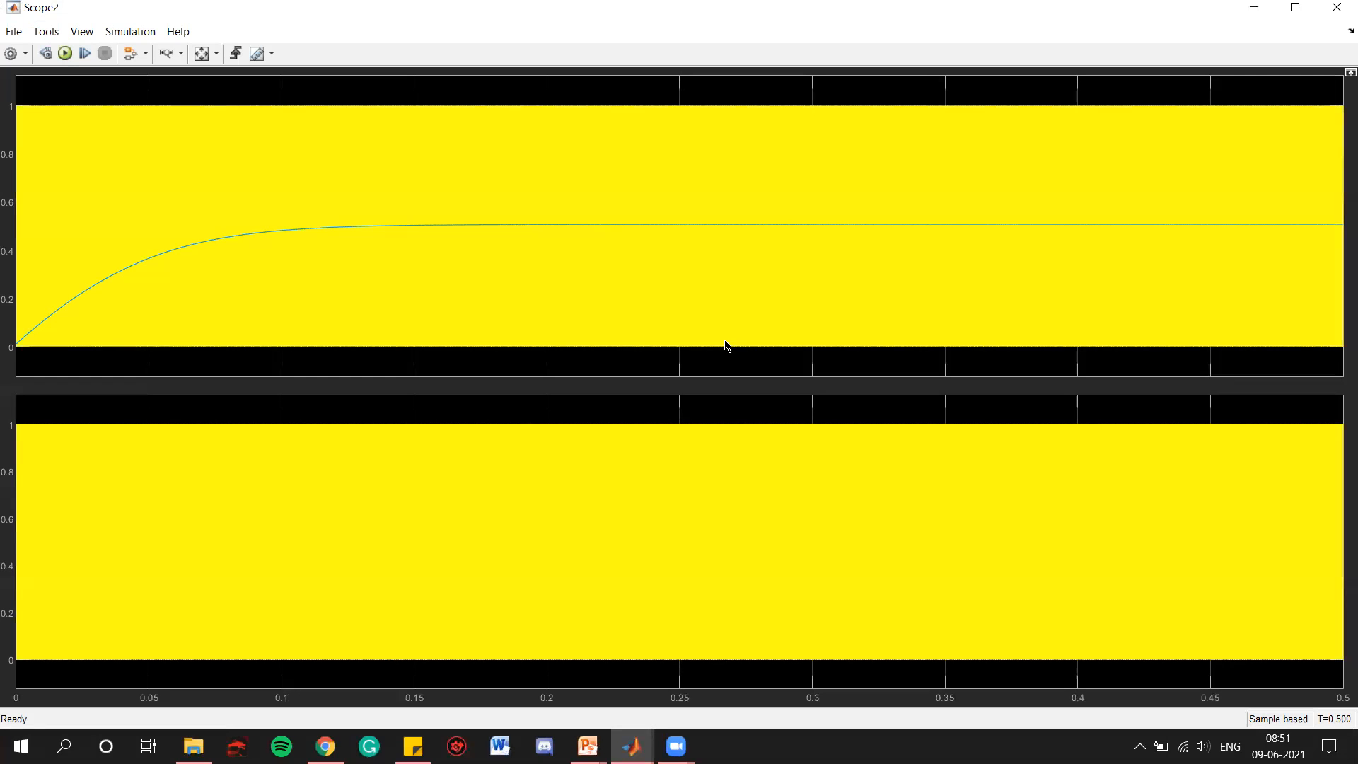
click(167, 53)
drag(780, 220, 597, 222)
drag(794, 227, 520, 227)
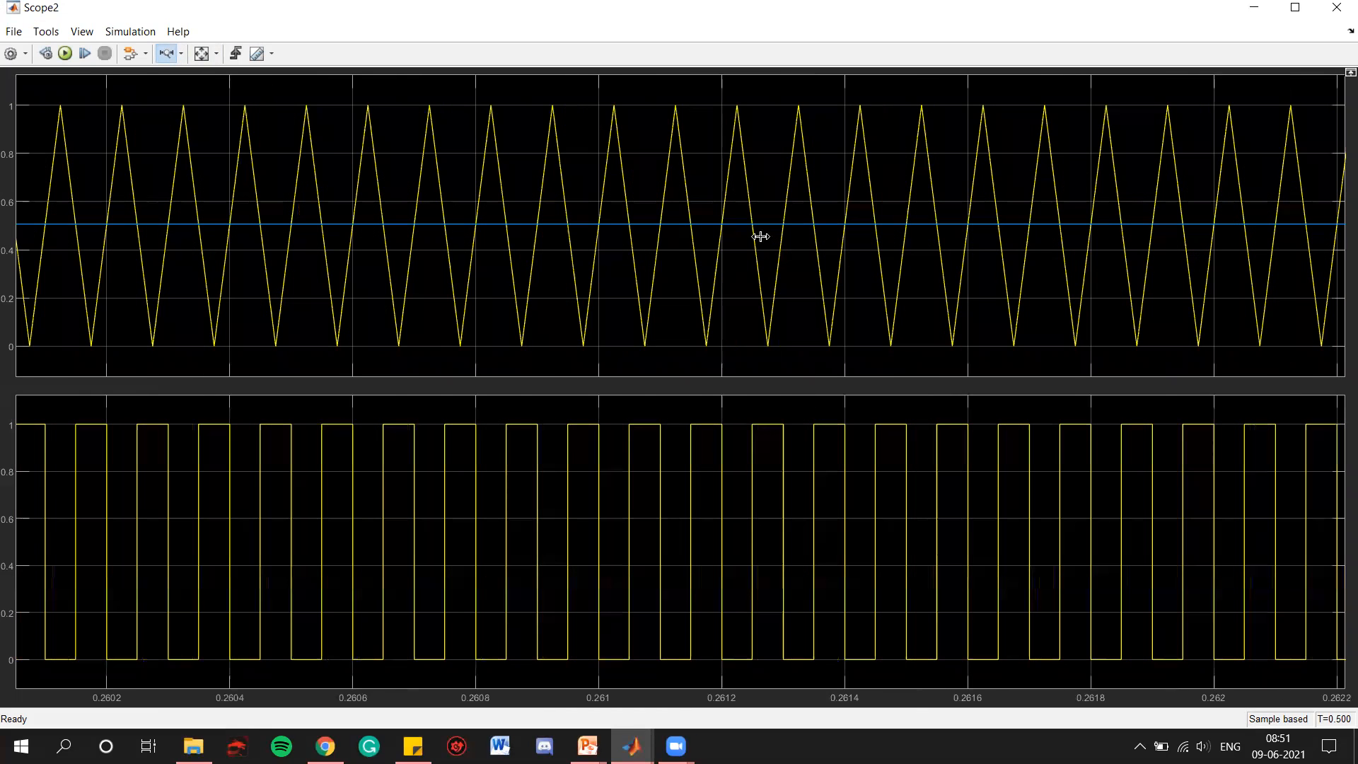
drag(752, 227, 517, 226)
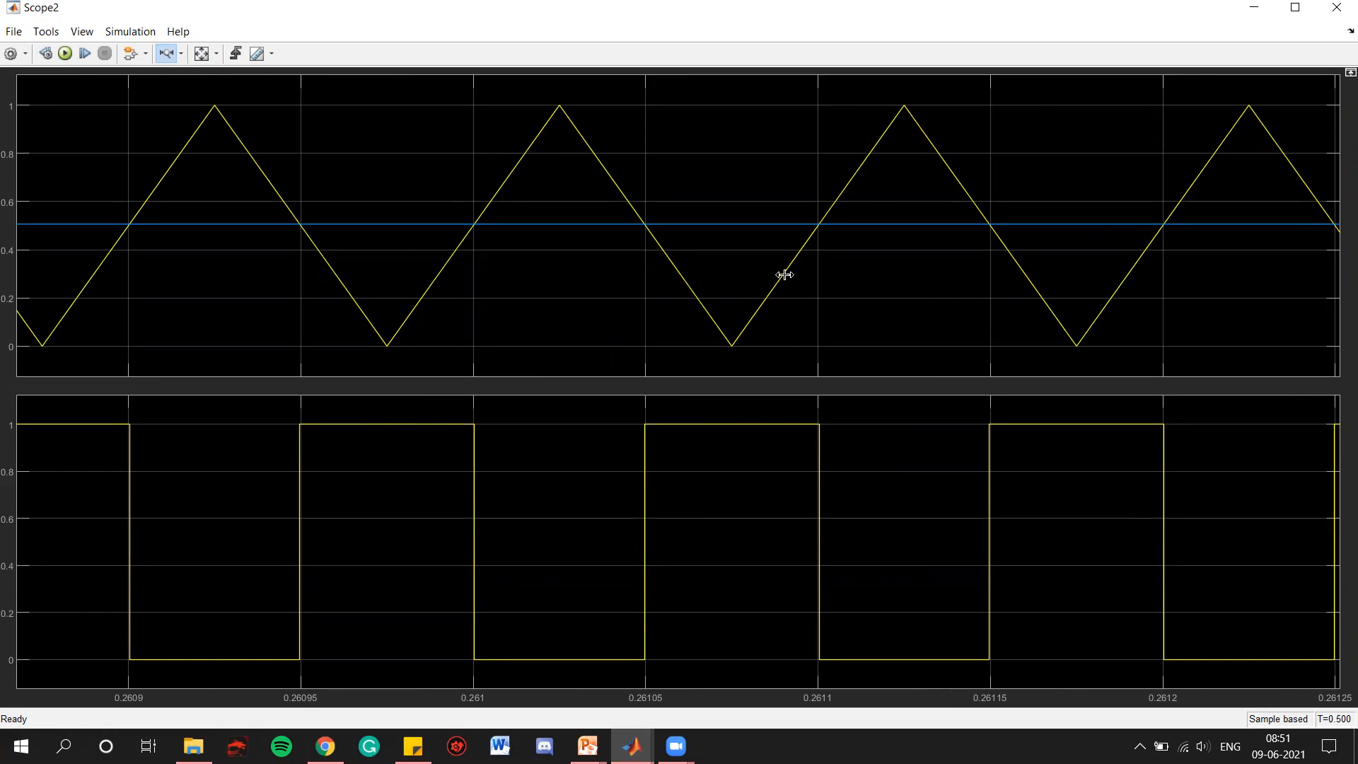
click(1295, 7)
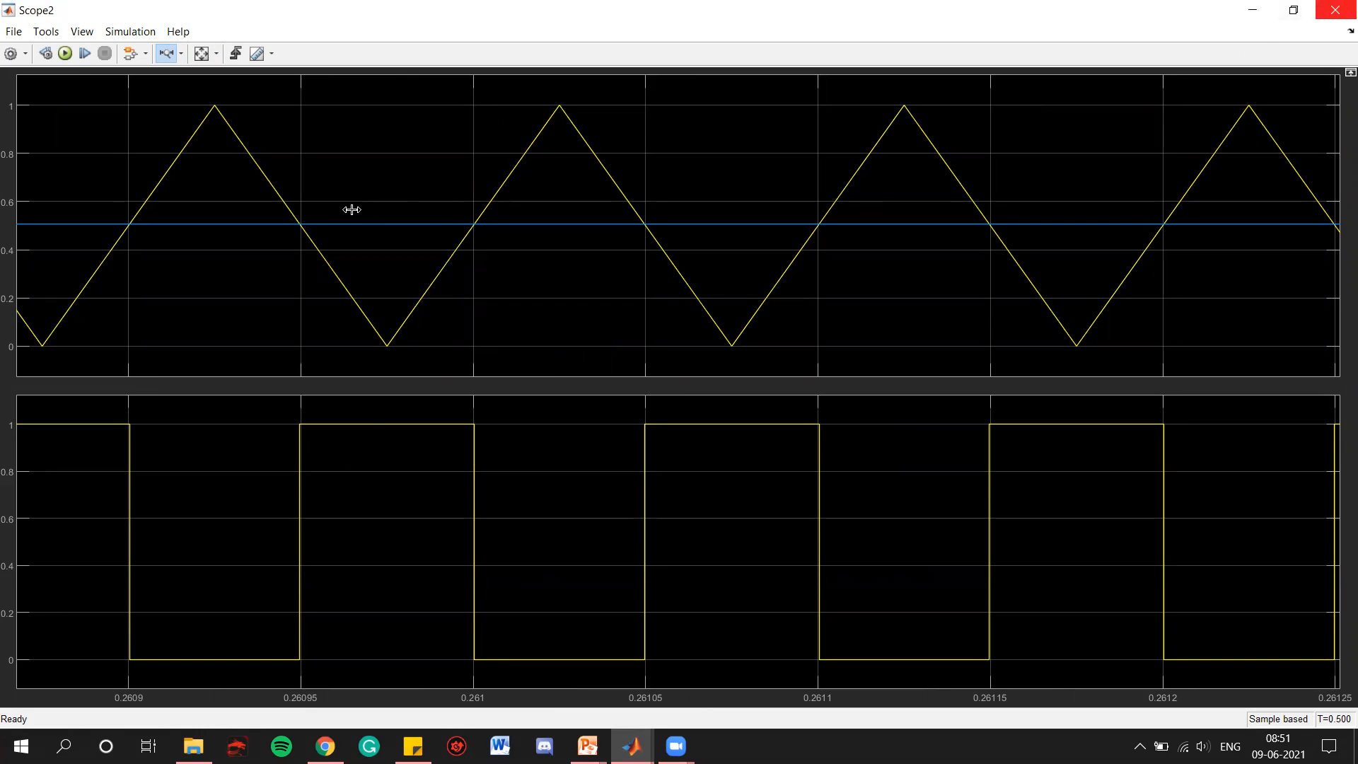
Step: Restore the scope's full range and zoom vertically on the control signal's steady-state level in the upper plot
click(201, 53)
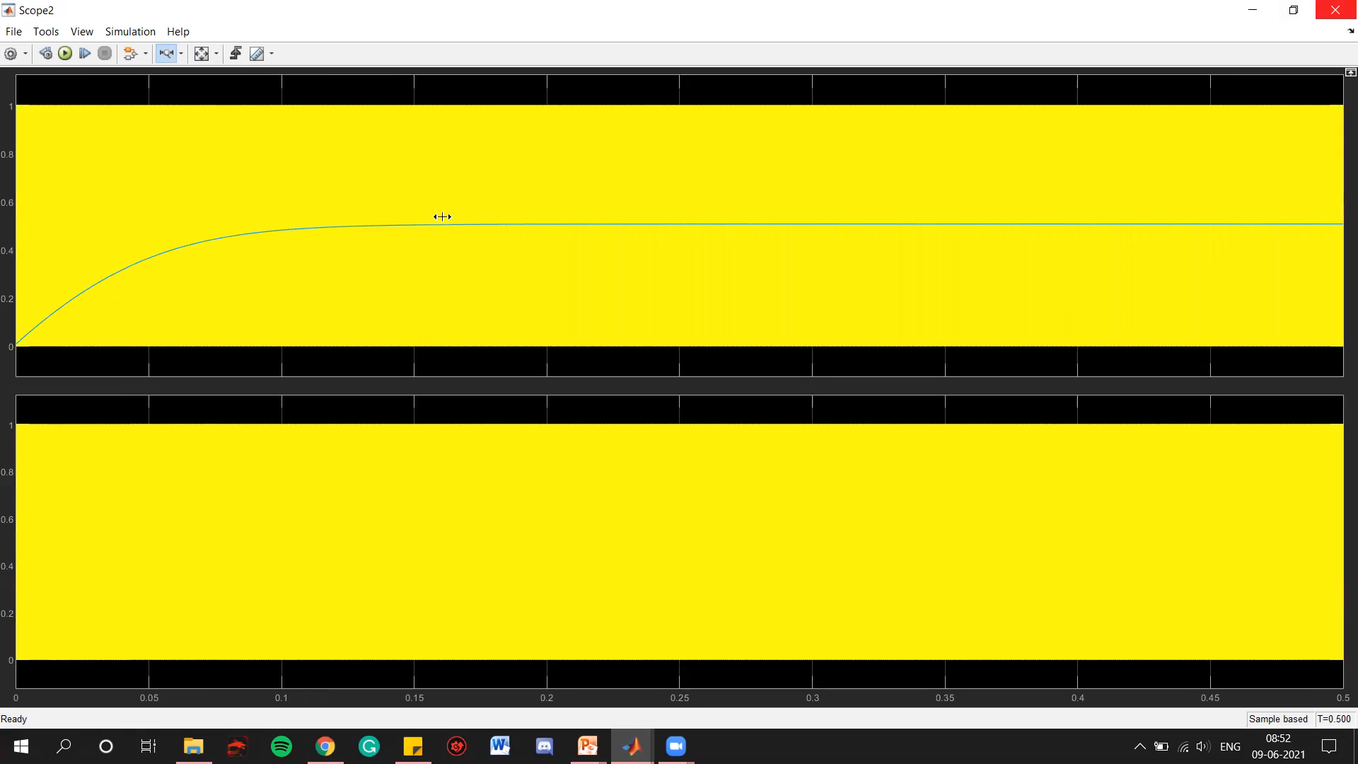
click(180, 57)
click(168, 99)
drag(676, 192, 733, 253)
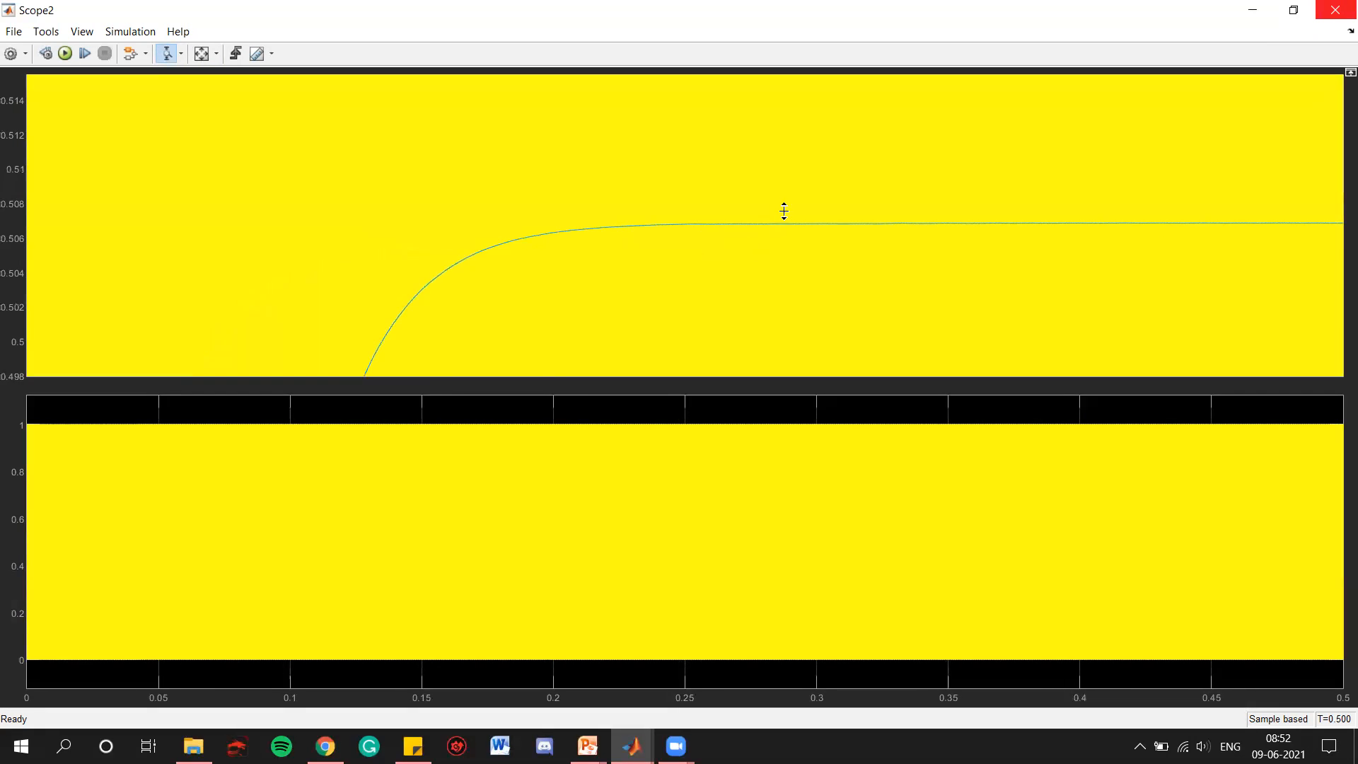
drag(784, 211, 785, 237)
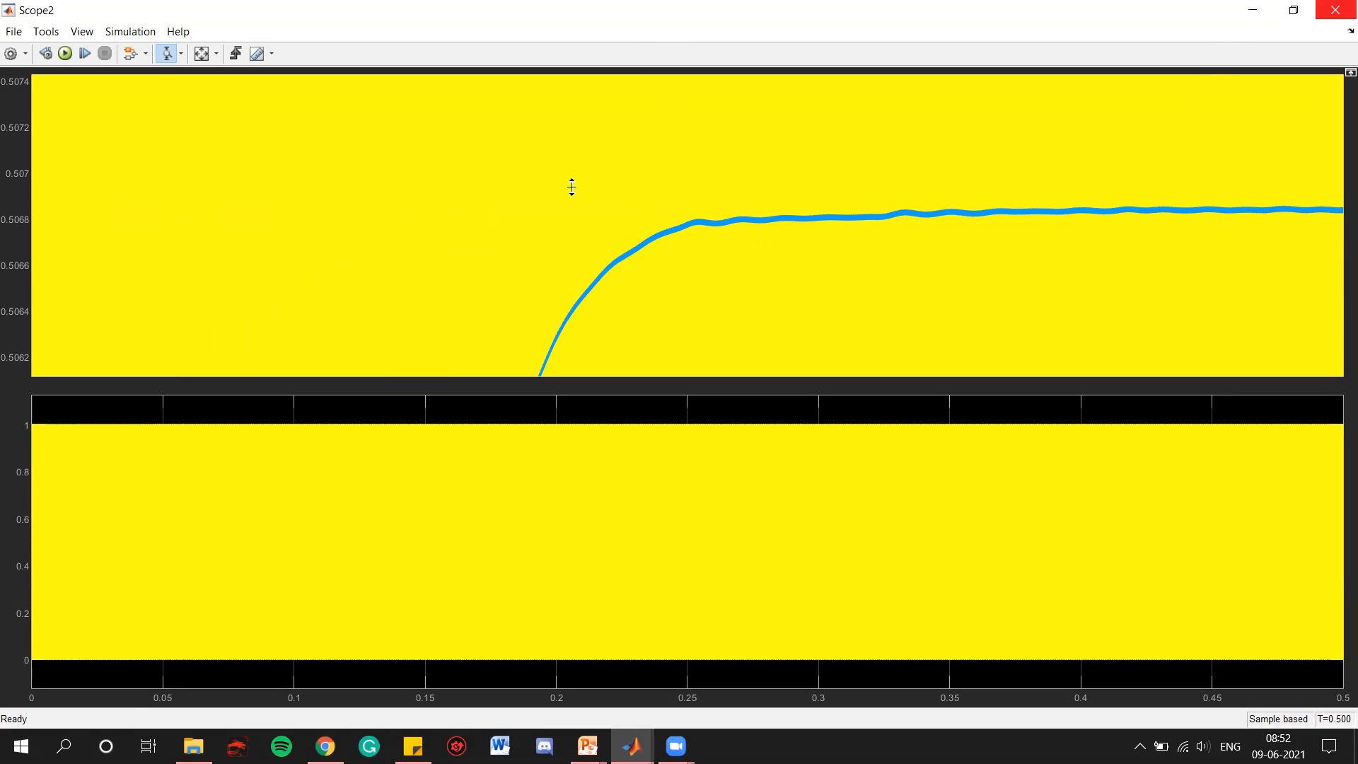
Step: Close the comparator scope, set the reference voltage constant to 150 and rerun the simulation
click(1334, 10)
click(1043, 294)
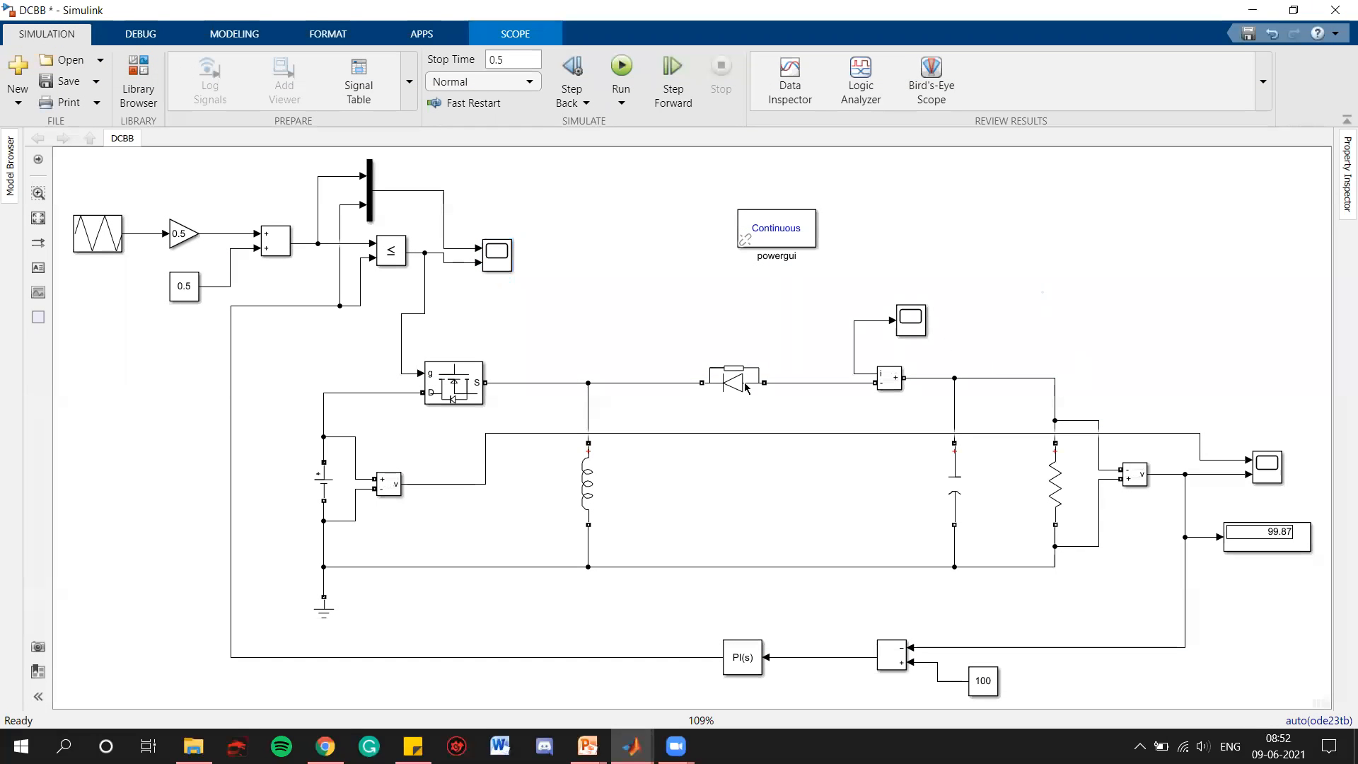
double_click(989, 673)
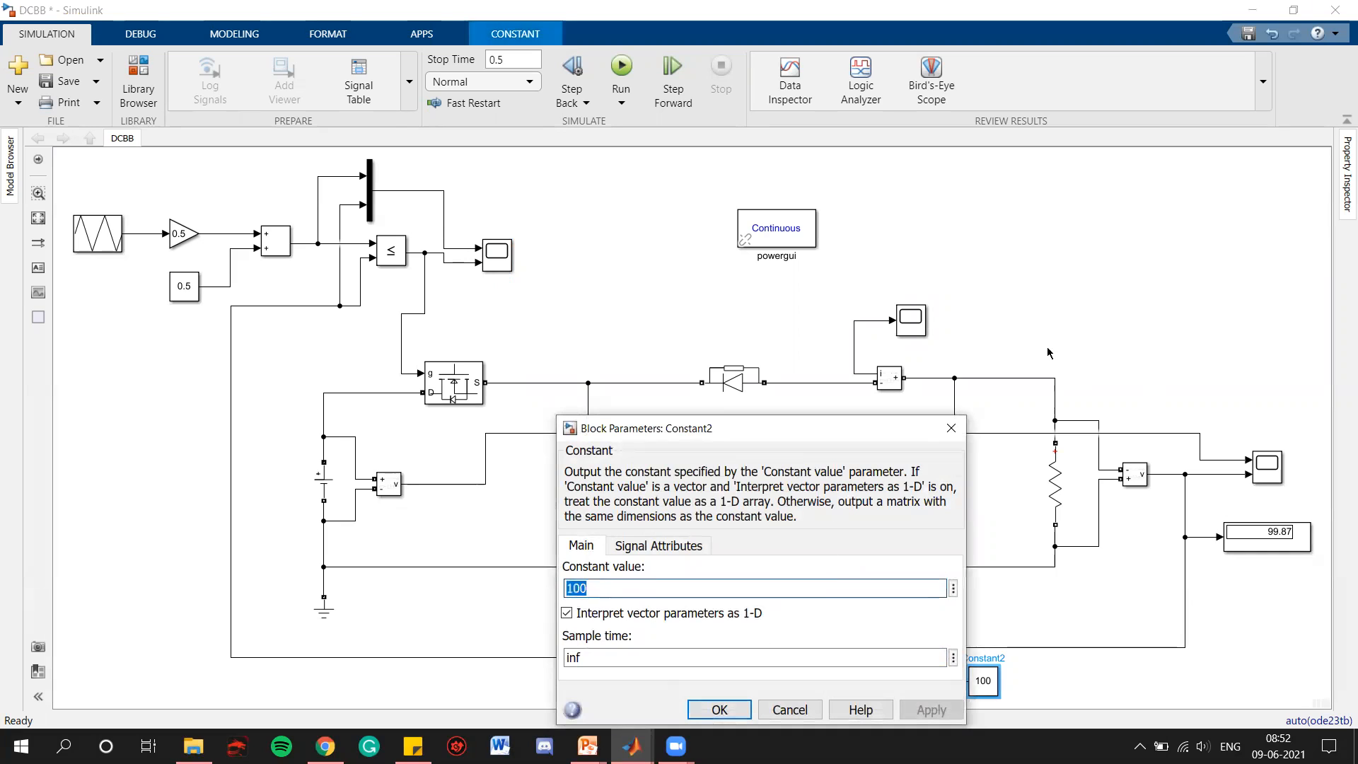
text(150)
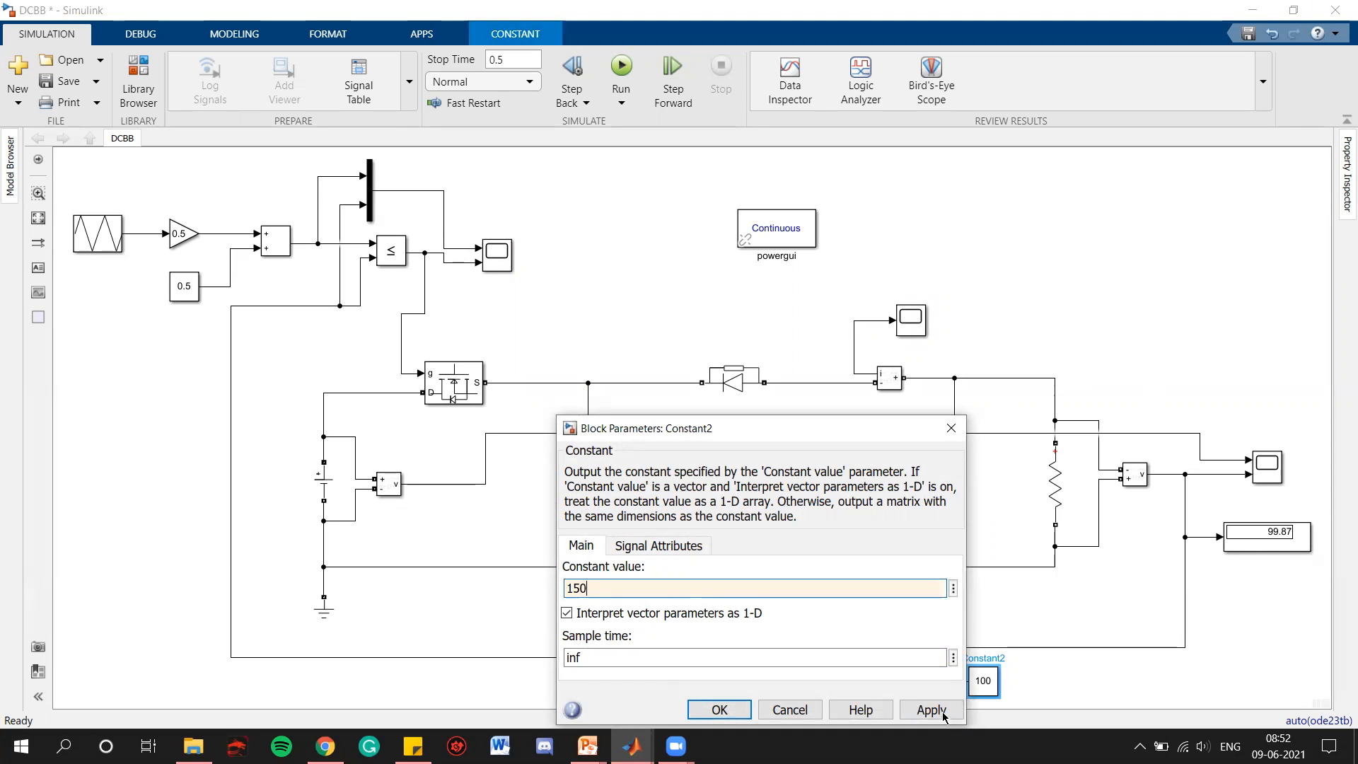
click(931, 709)
click(720, 709)
click(1004, 451)
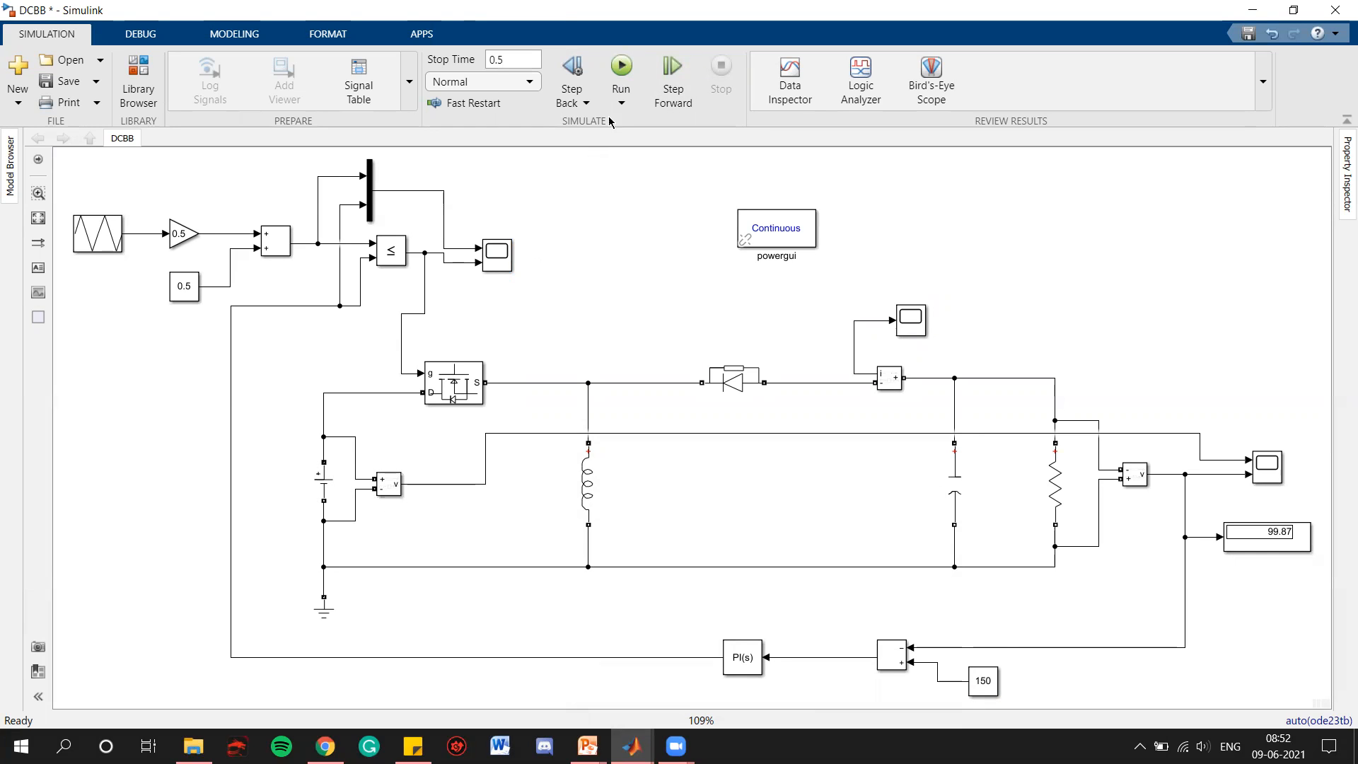
click(621, 71)
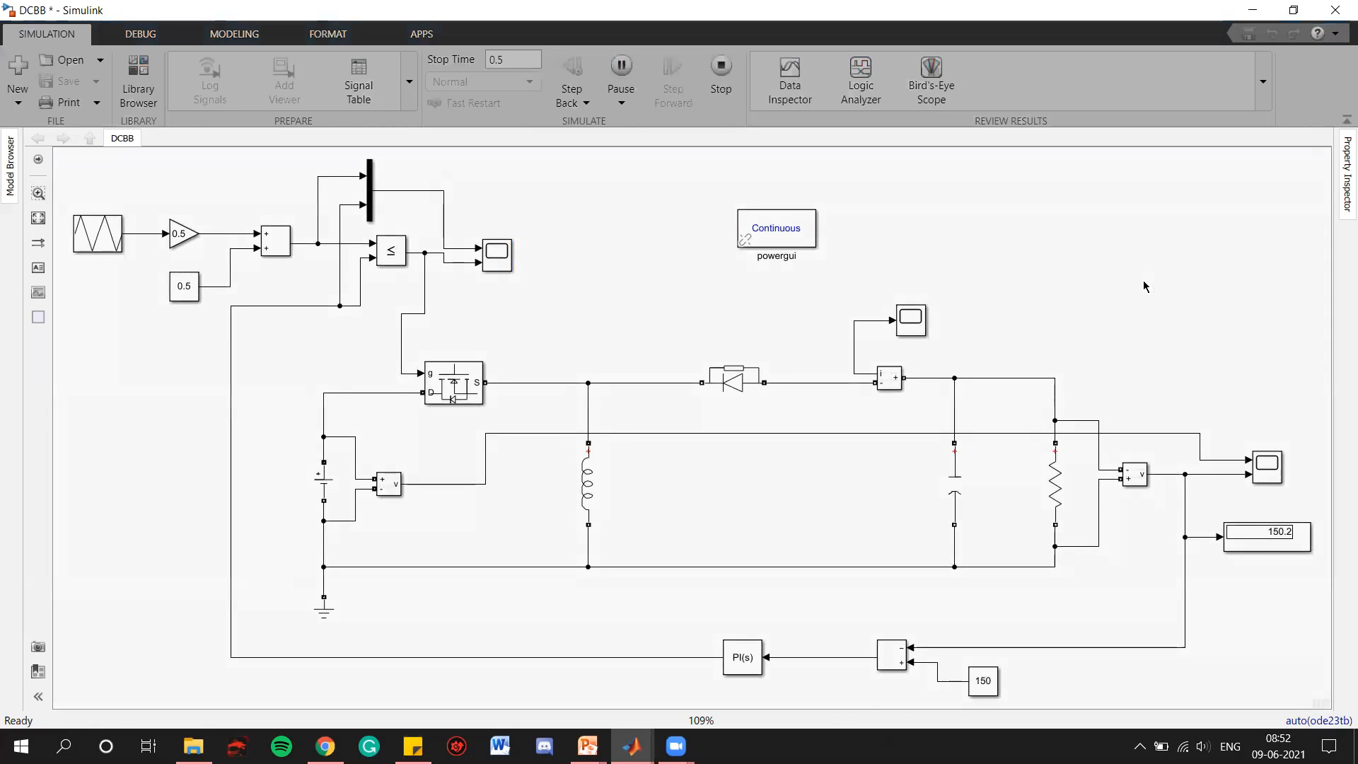
Step: Read the output voltage on the display block for the 150 V reference
click(1248, 548)
scroll(1275, 557, up, 5)
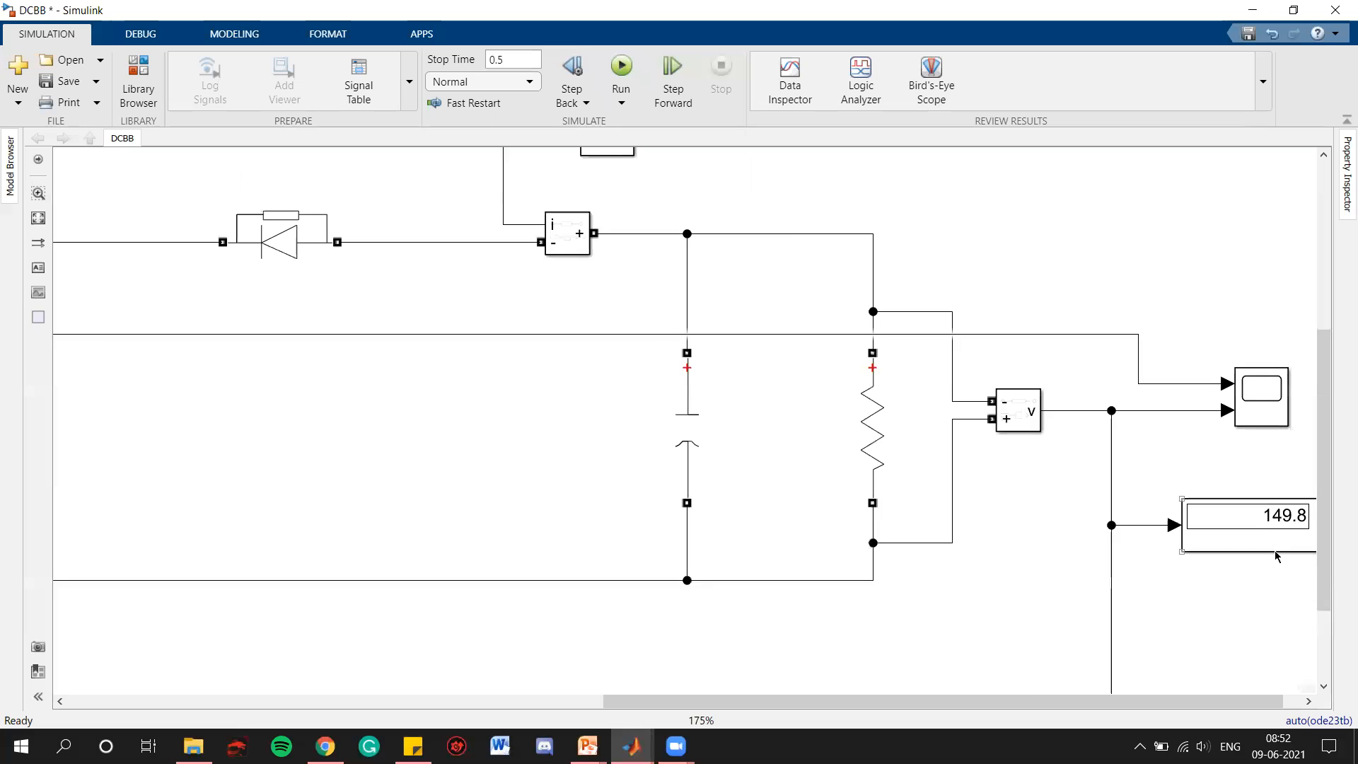
click(41, 220)
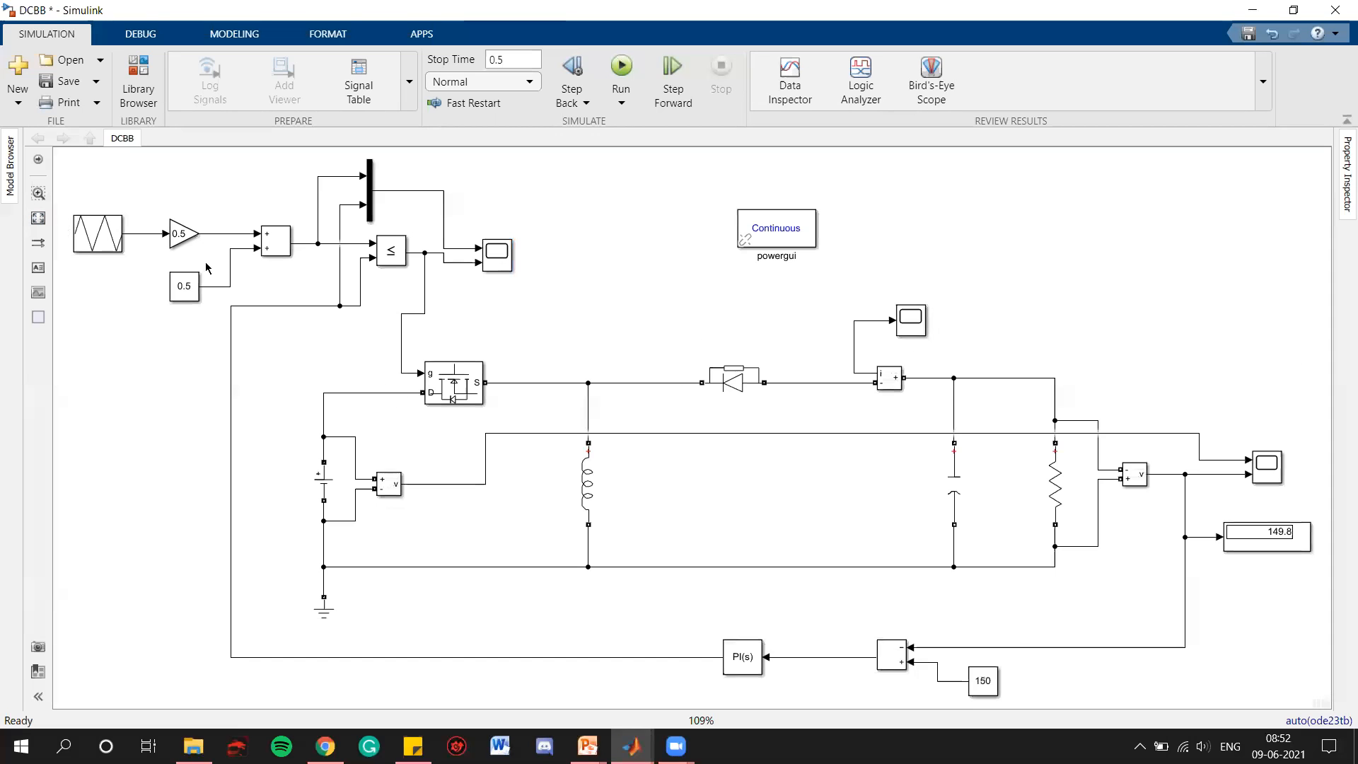
click(1281, 465)
click(1291, 541)
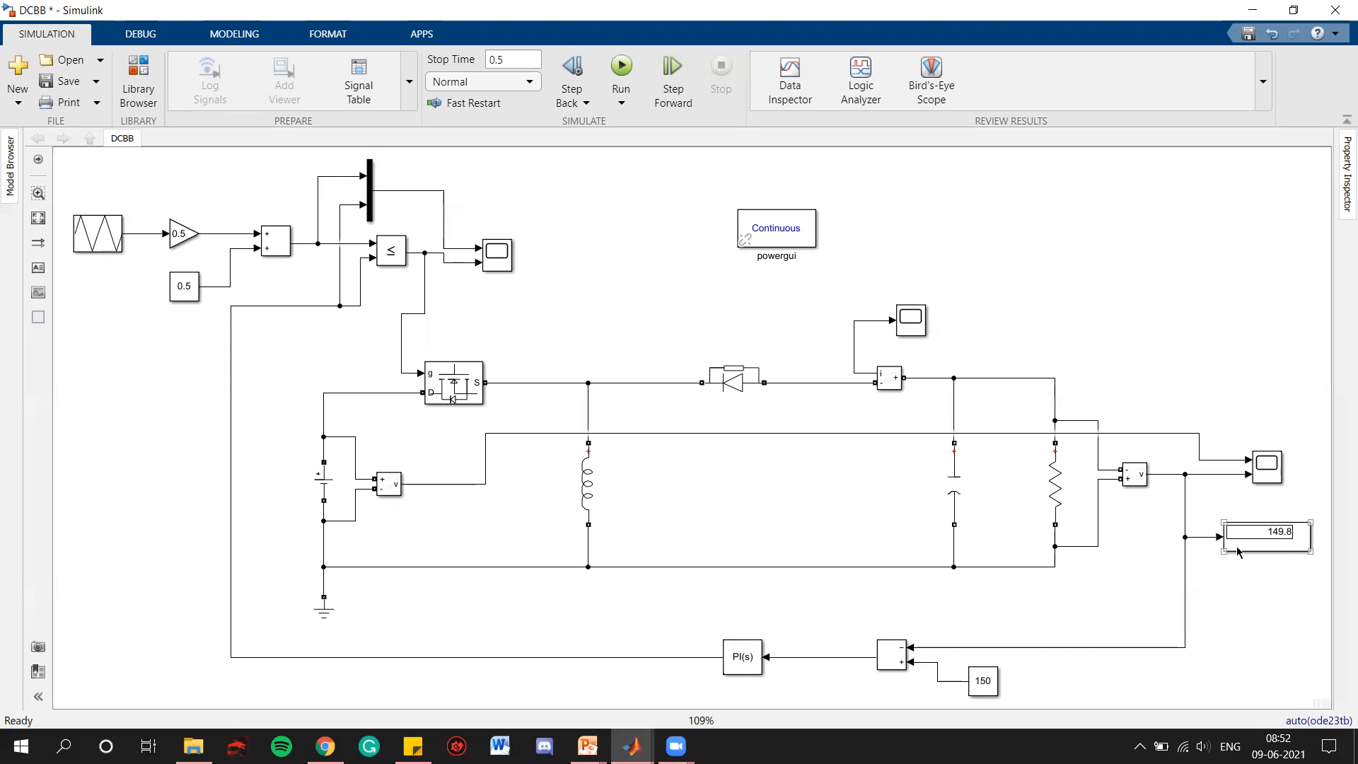
click(958, 507)
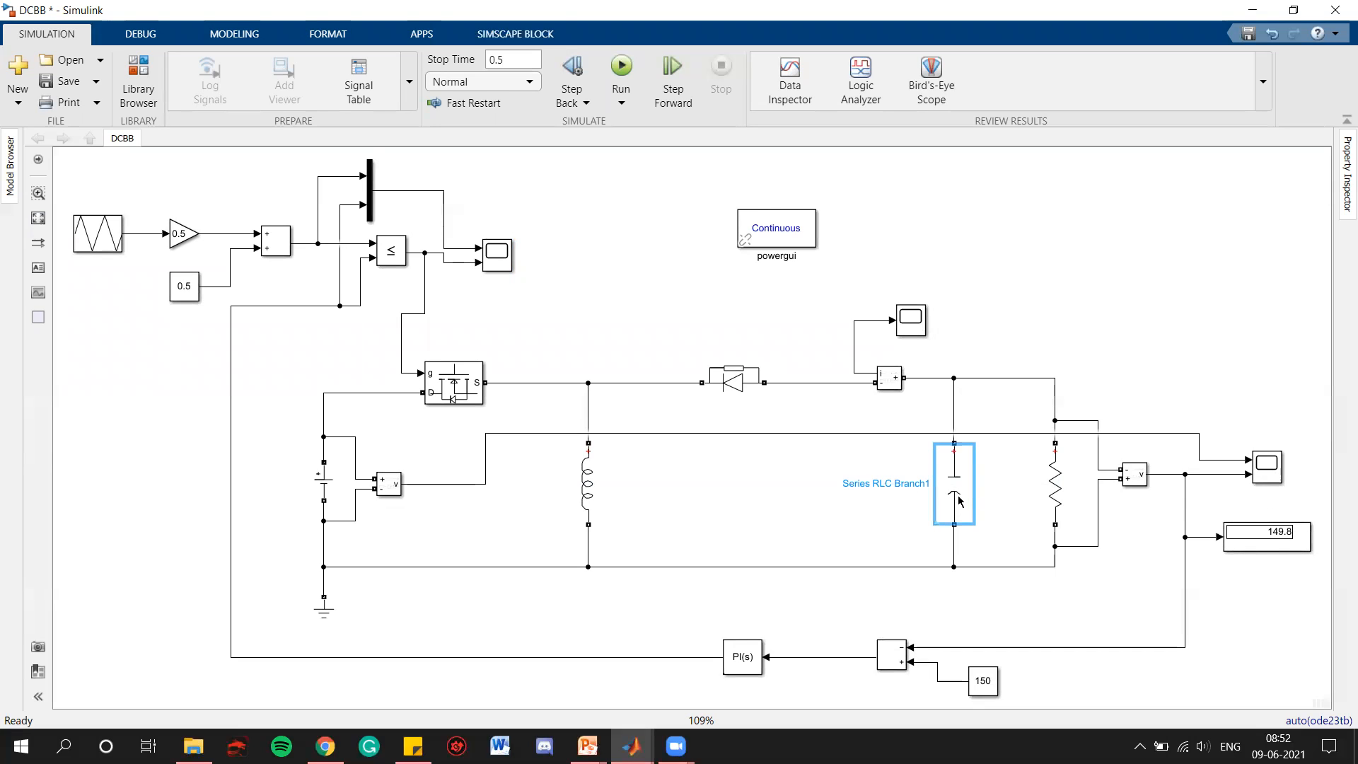
click(591, 493)
click(788, 492)
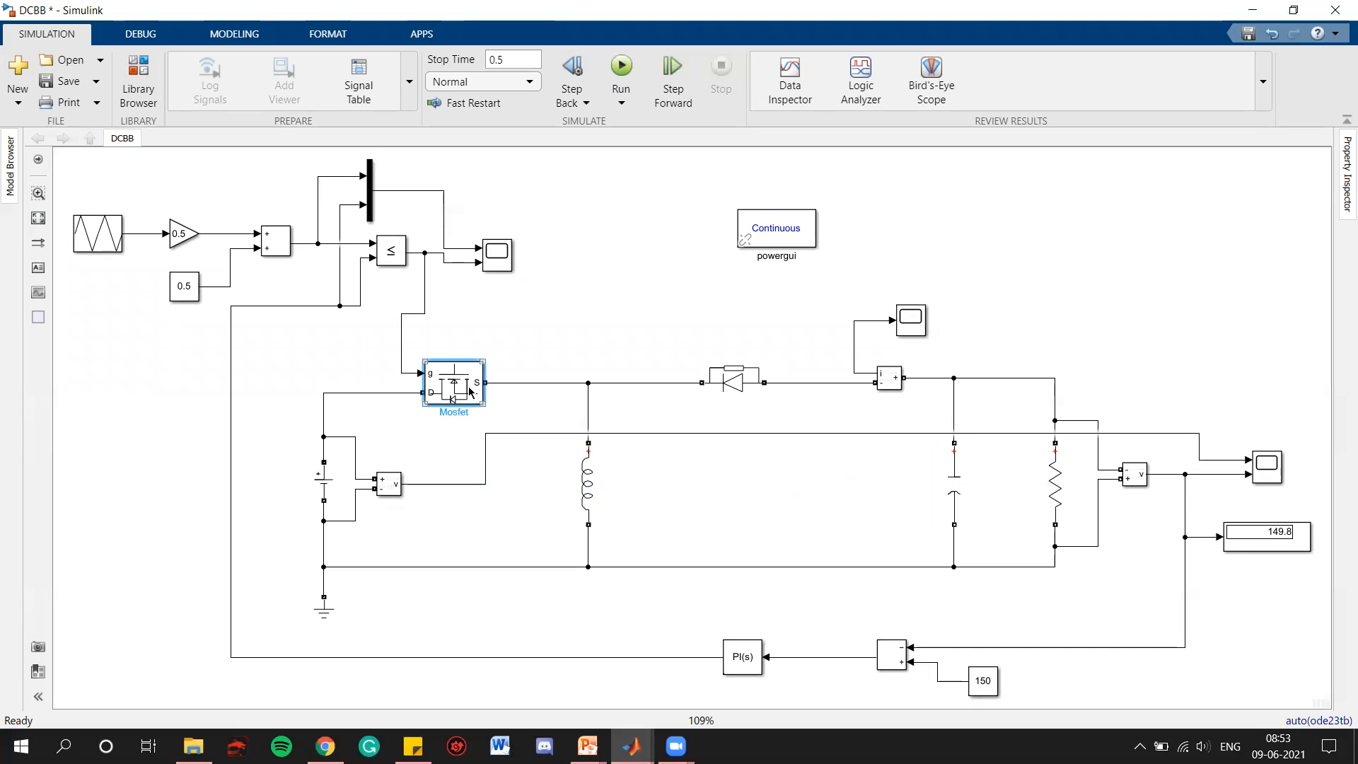
click(713, 517)
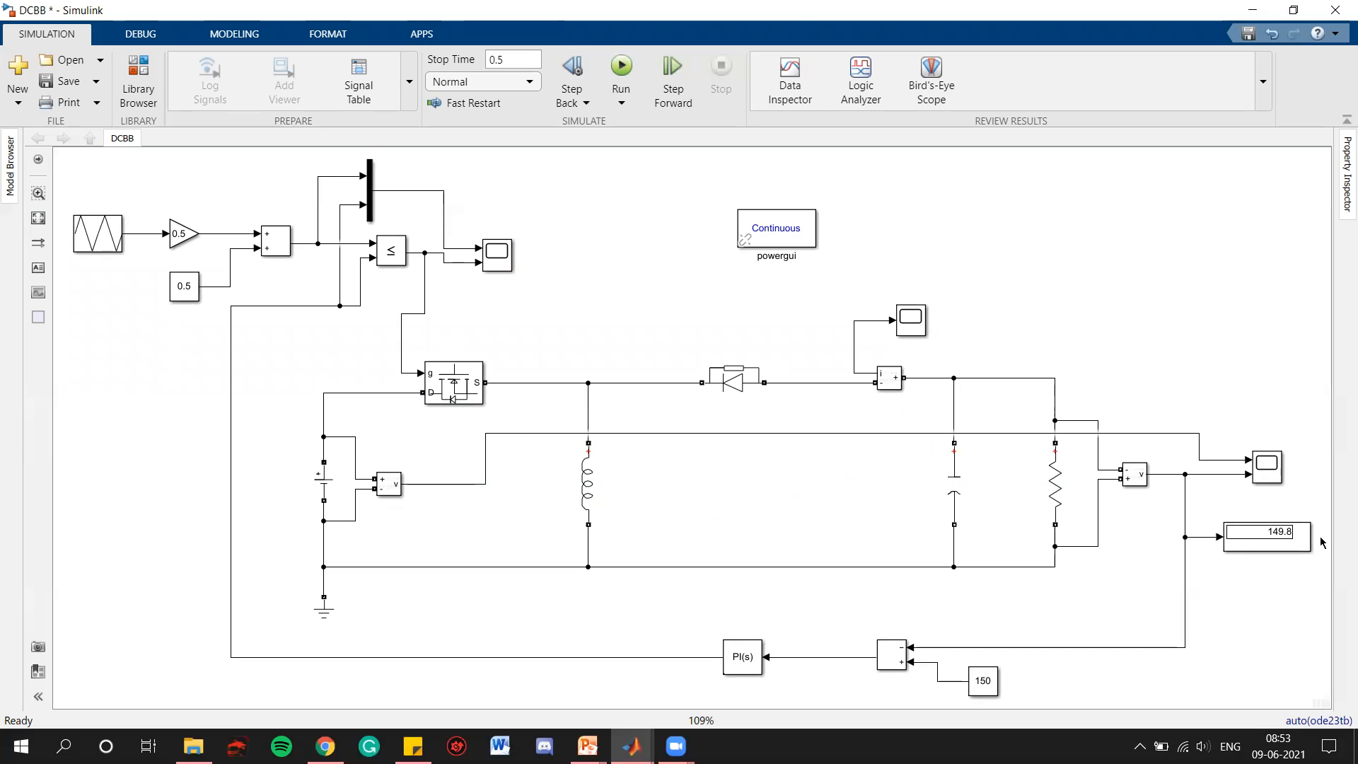
Step: Fit the full response on the output voltage scope and zoom in on the steady-state output ripple
double_click(1265, 477)
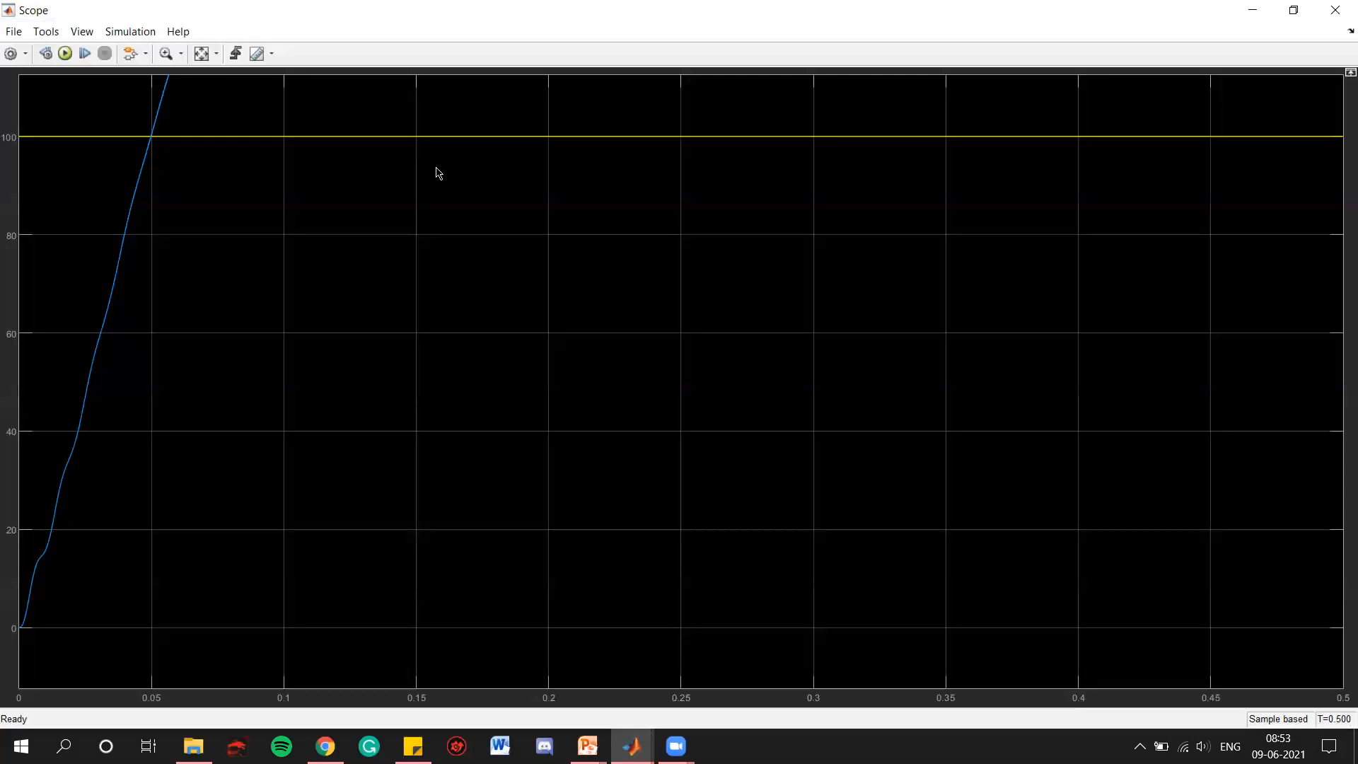
click(201, 53)
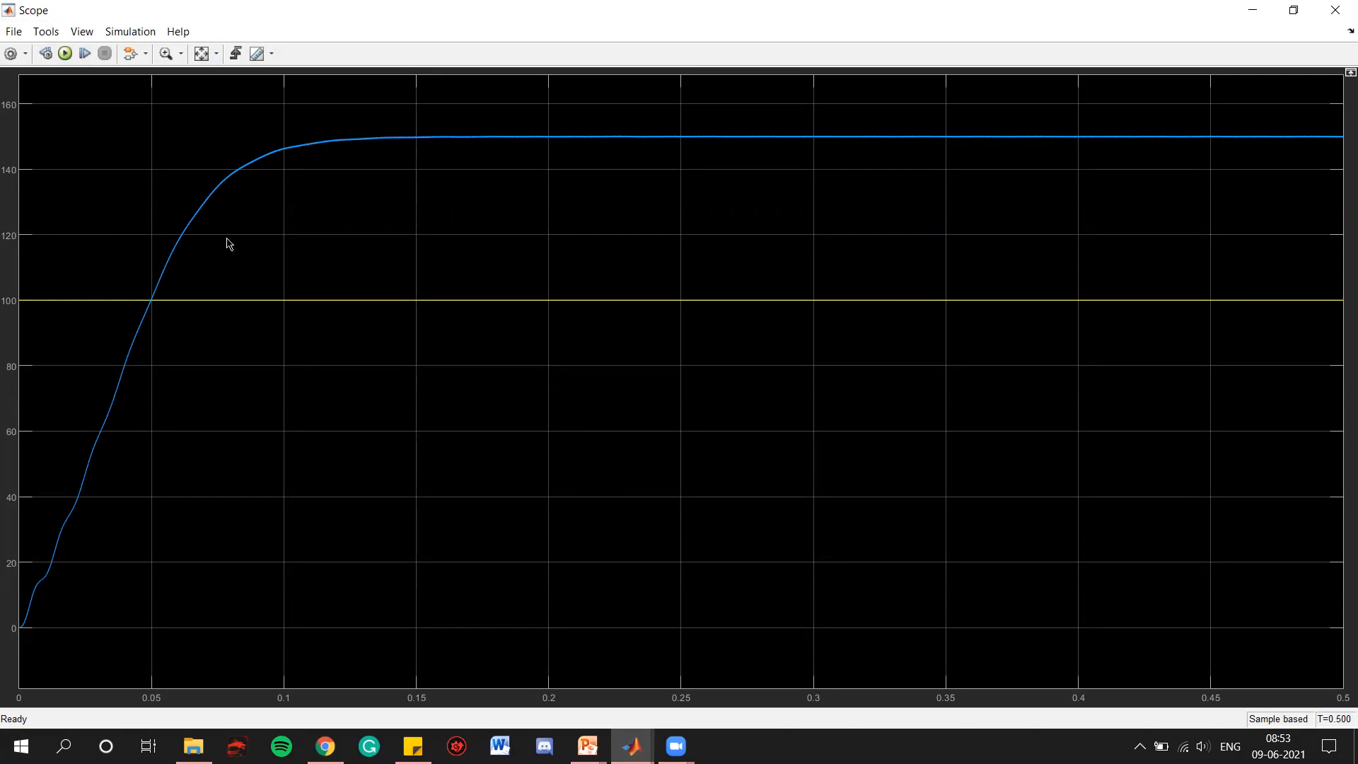
click(174, 57)
drag(528, 112, 699, 315)
drag(602, 124, 657, 156)
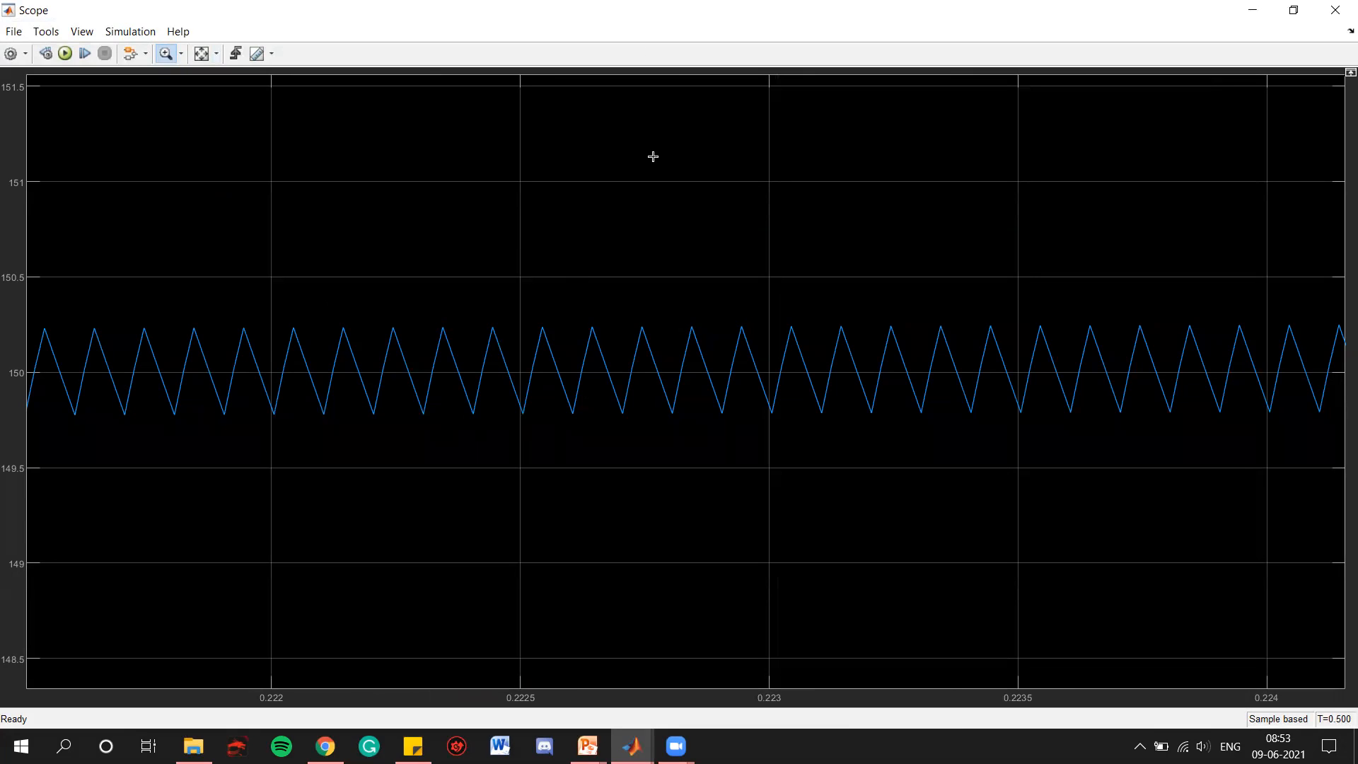
click(1336, 10)
Step: View the comparator scope at full range and zoom vertically on the control signal's steady-state level in the upper plot
double_click(502, 253)
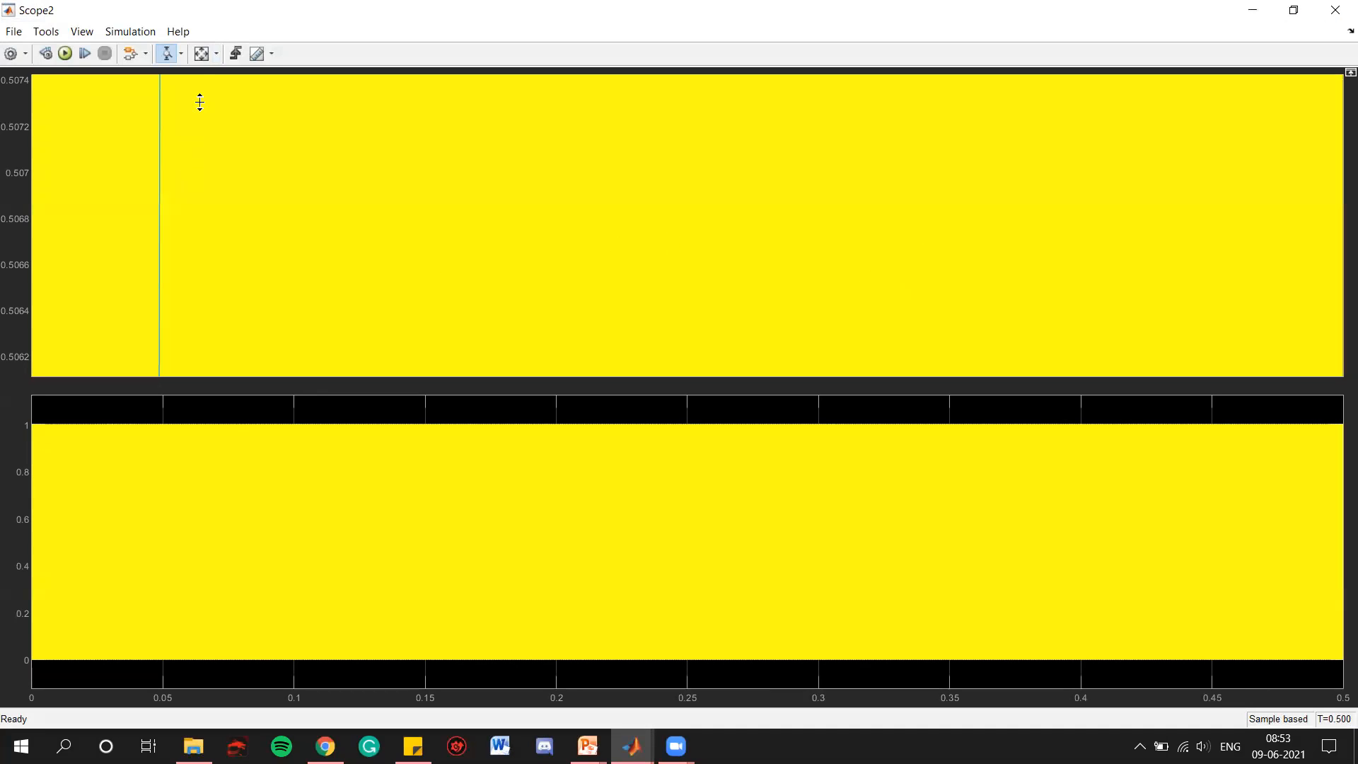
click(201, 54)
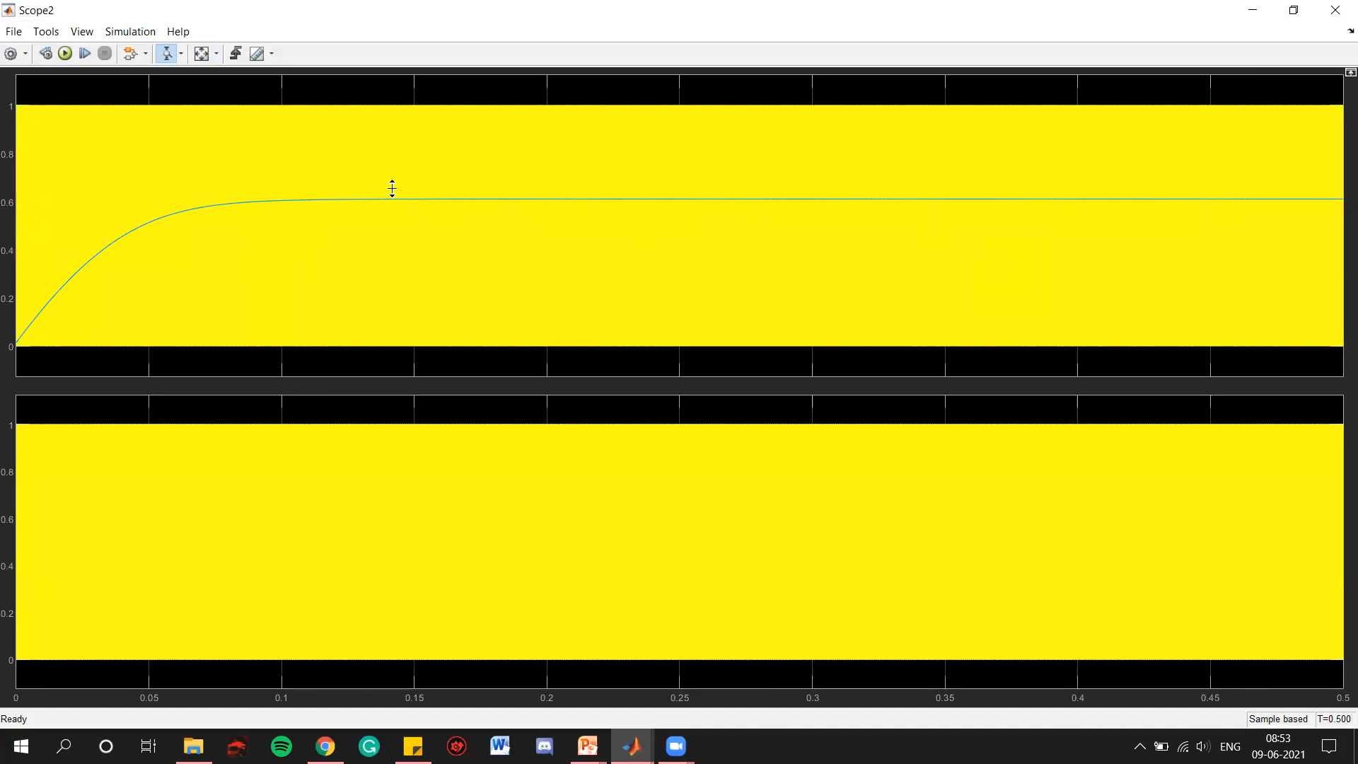
mouse_move(544, 188)
mouse_down()
mouse_move(543, 224)
mouse_move(584, 210)
mouse_up()
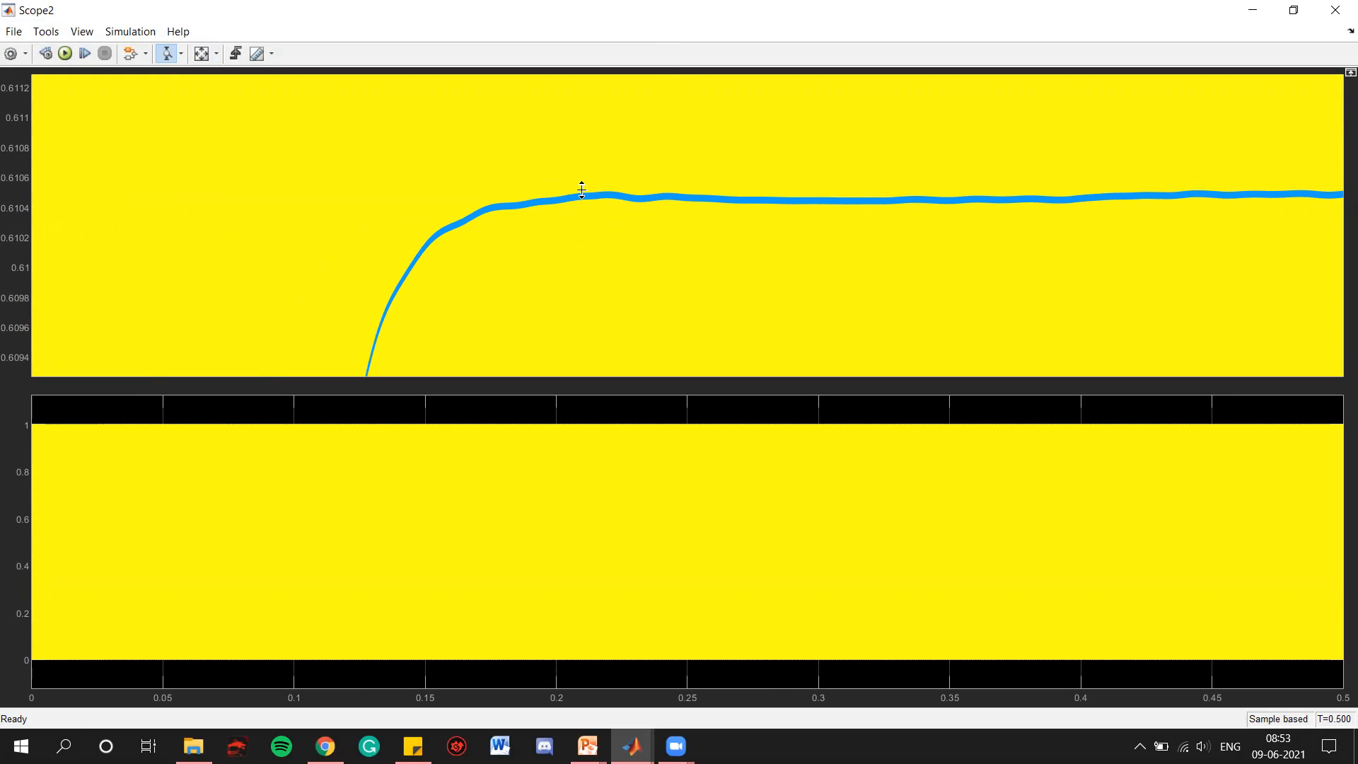
Step: Zoom in along the comparator scope's time axis until only a few gate pulses and the control signal ripple fill the view
click(181, 54)
click(170, 106)
drag(1209, 189, 960, 188)
click(1024, 188)
click(1000, 194)
click(736, 200)
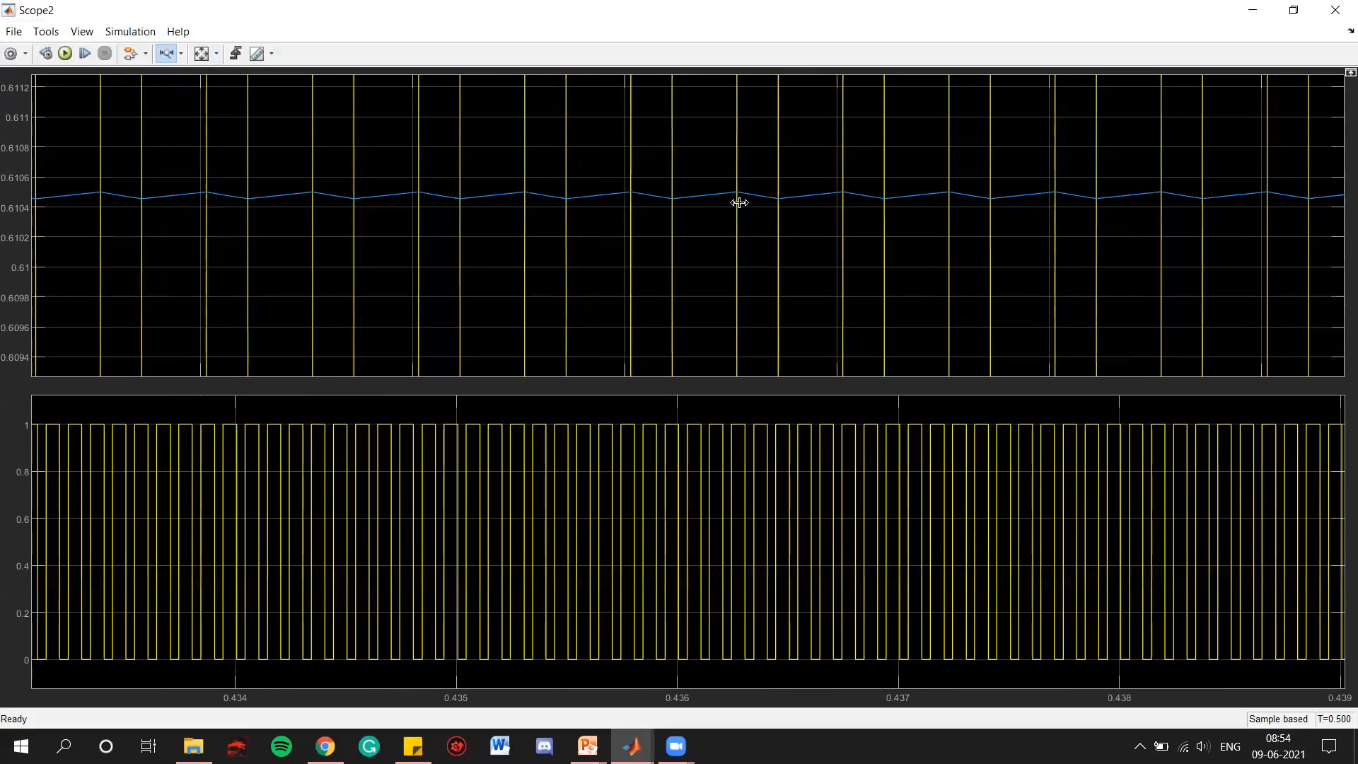
drag(697, 208, 392, 208)
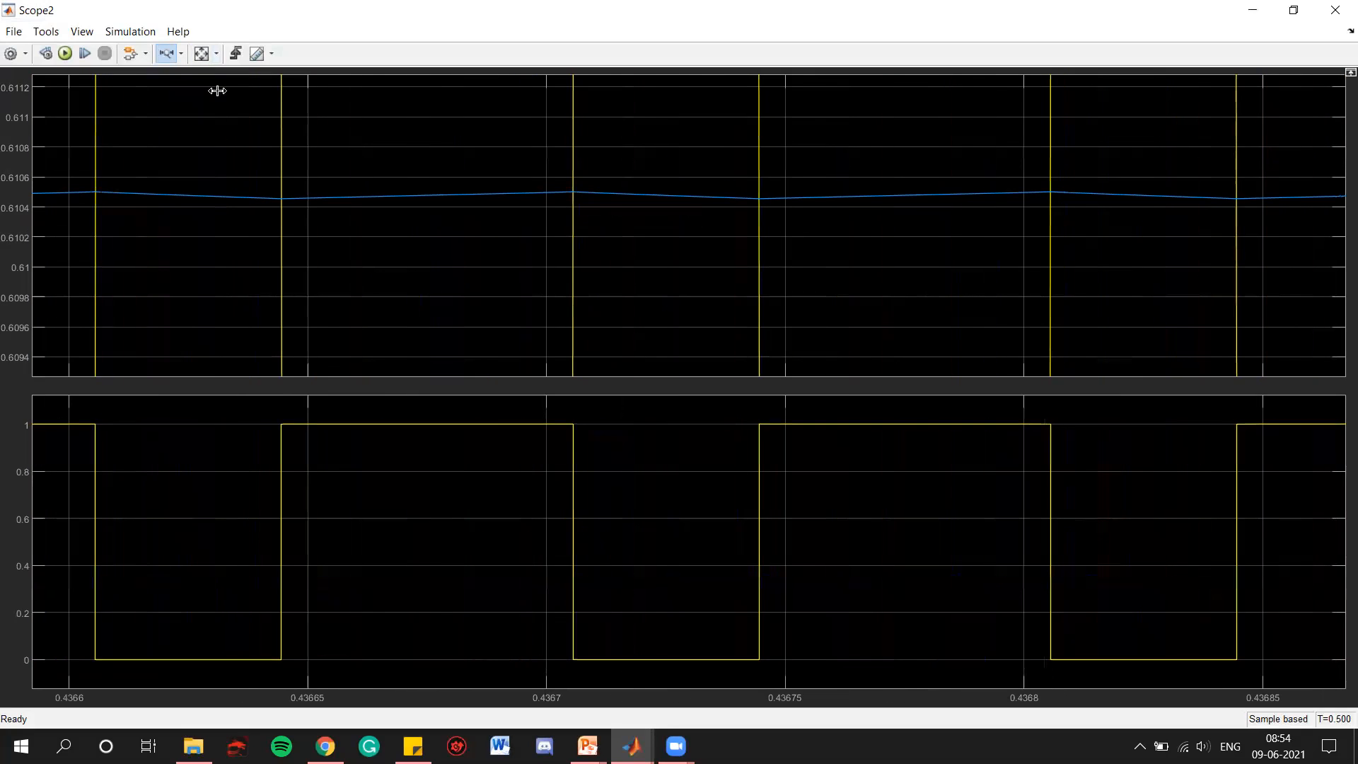
Step: Restore the comparator scope's full range and examine a few carrier periods against the control signal and gate pulses
click(201, 54)
drag(791, 204, 717, 205)
click(577, 215)
click(718, 205)
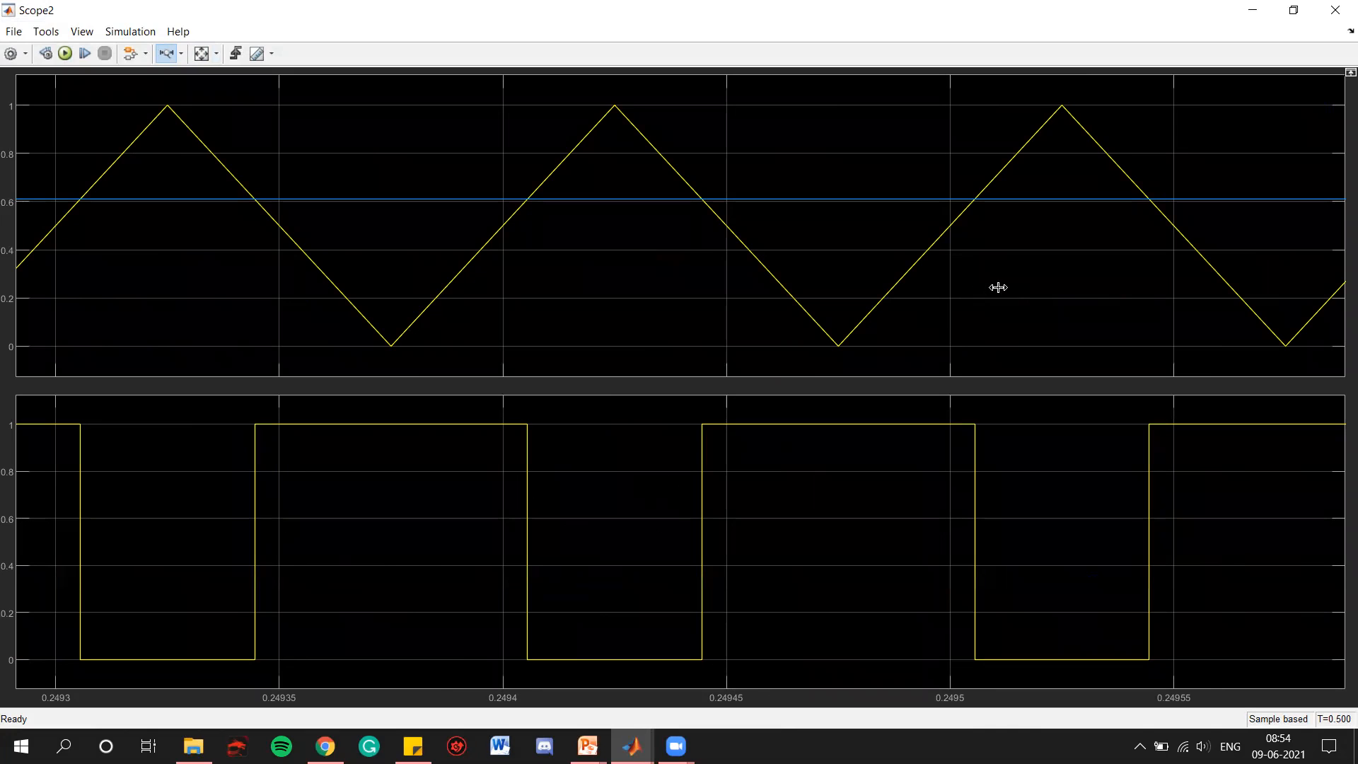
click(1334, 10)
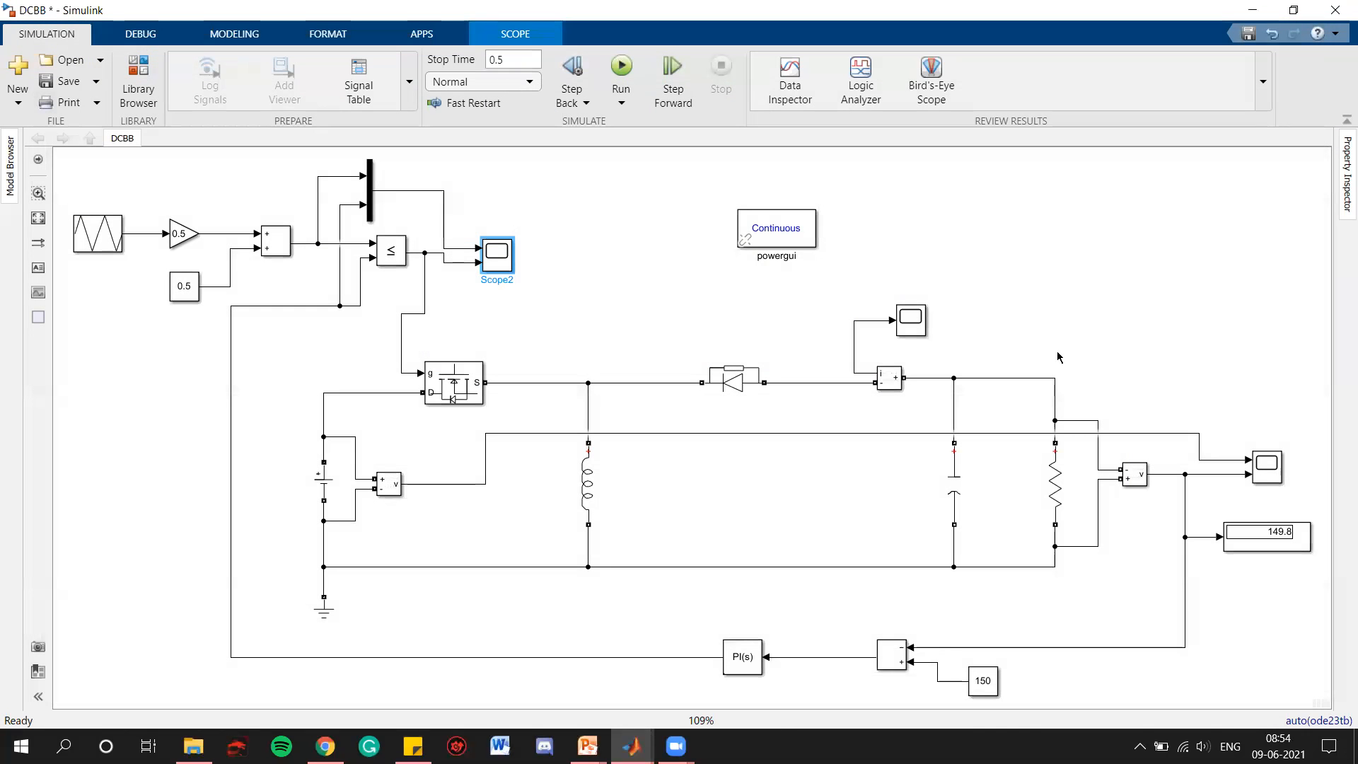
click(1318, 364)
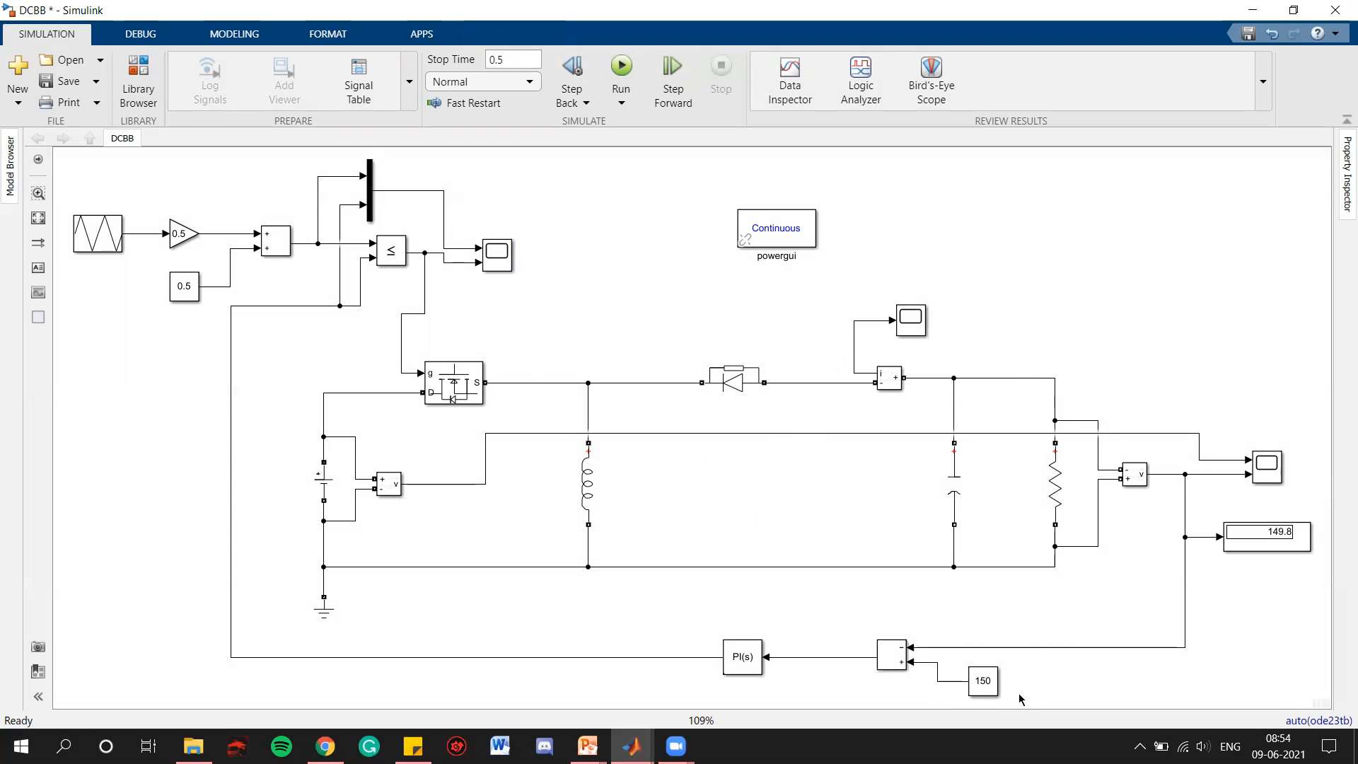
Step: Set the reference voltage constant to 50 and run the simulation again
click(984, 681)
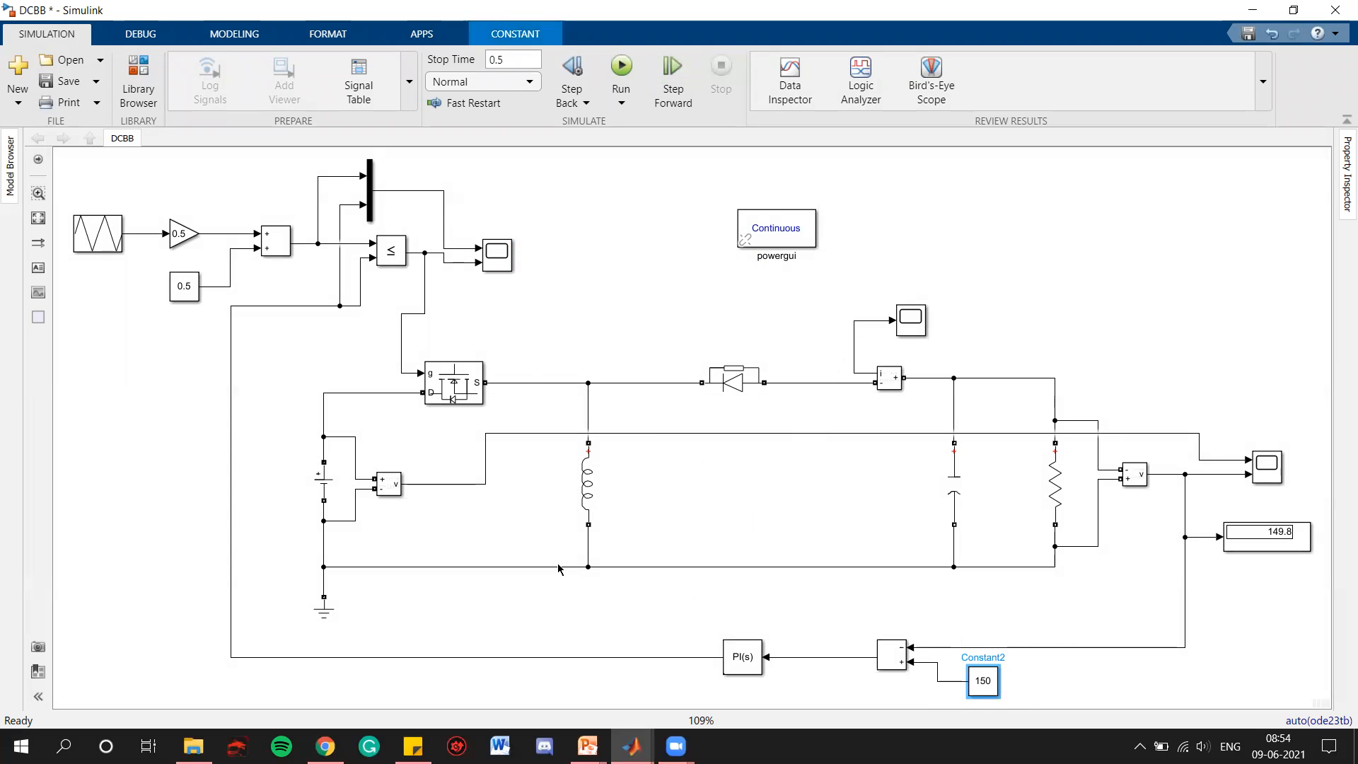
double_click(989, 678)
text(50)
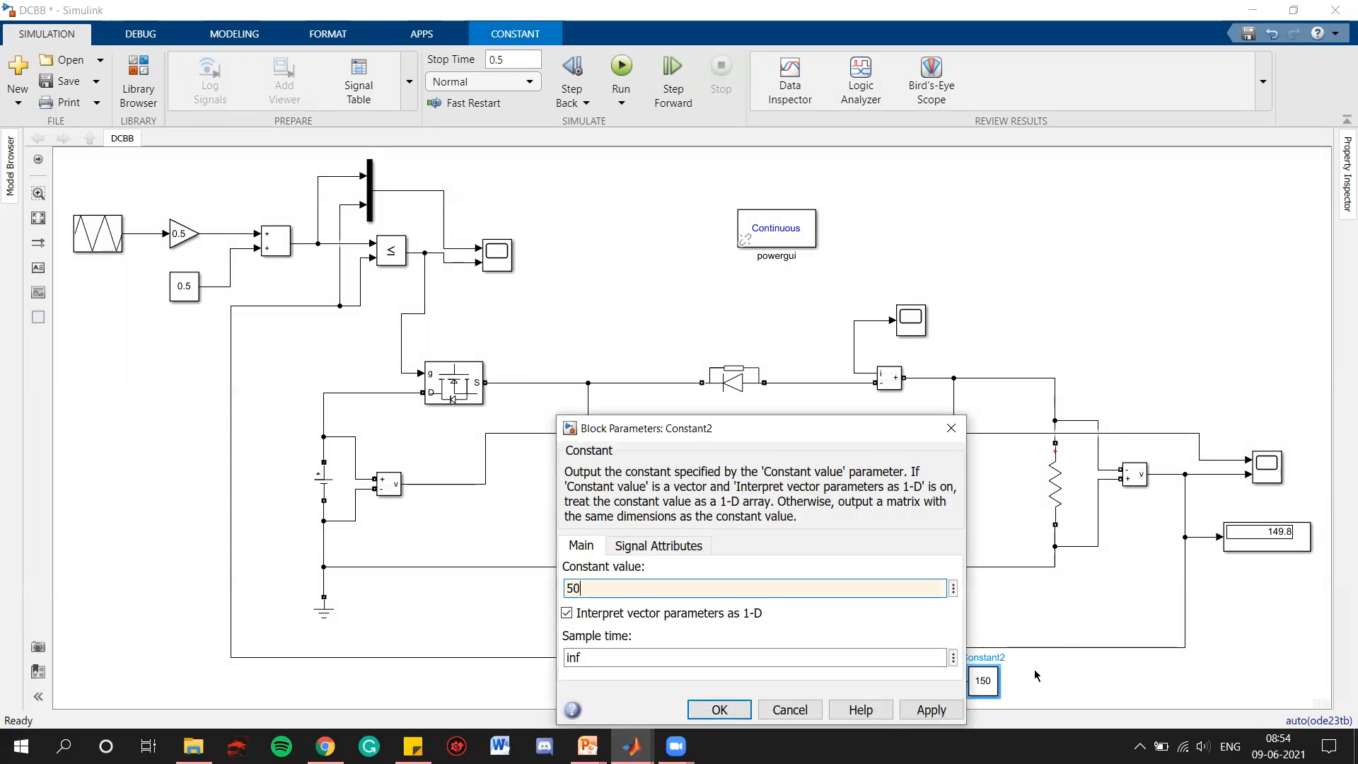
click(719, 709)
click(888, 260)
click(621, 67)
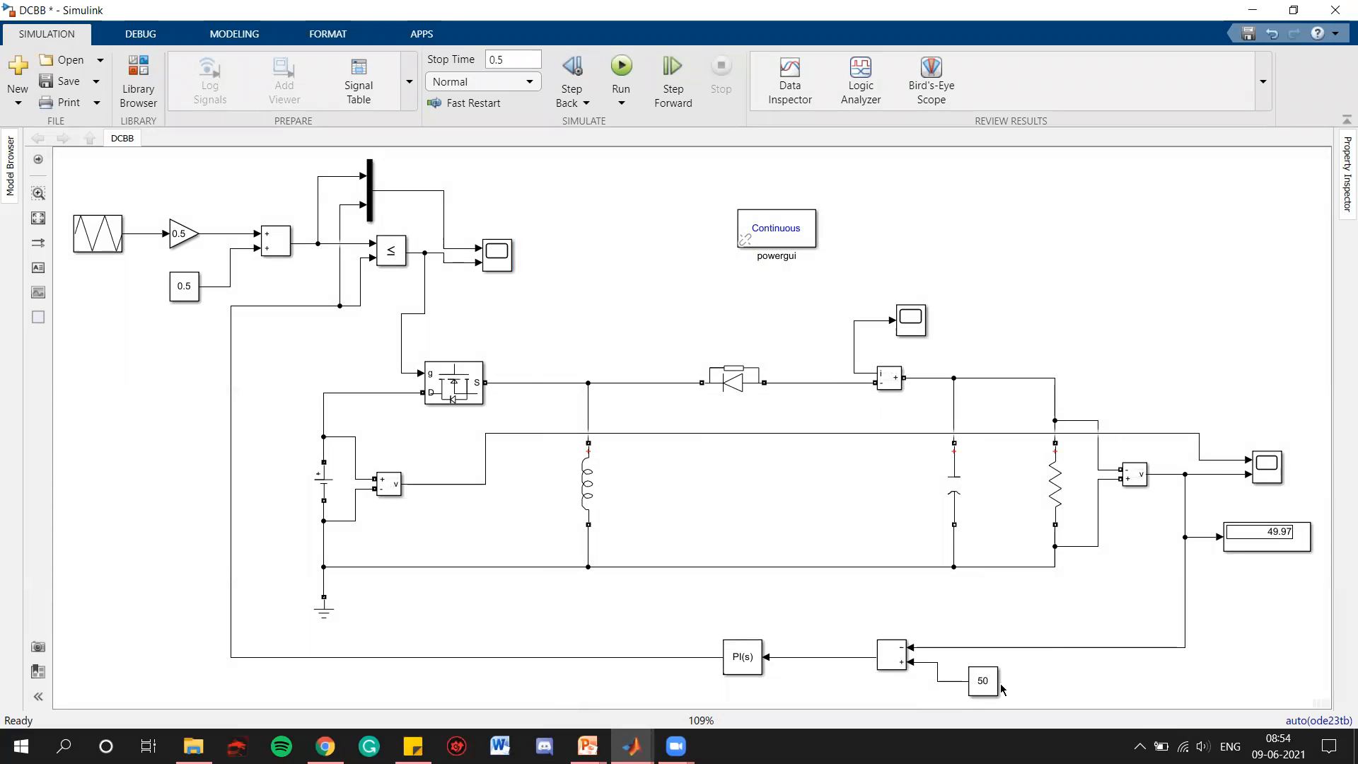
Step: Check the output voltage on the display block and fit the full 50 V response on the output scope
click(989, 680)
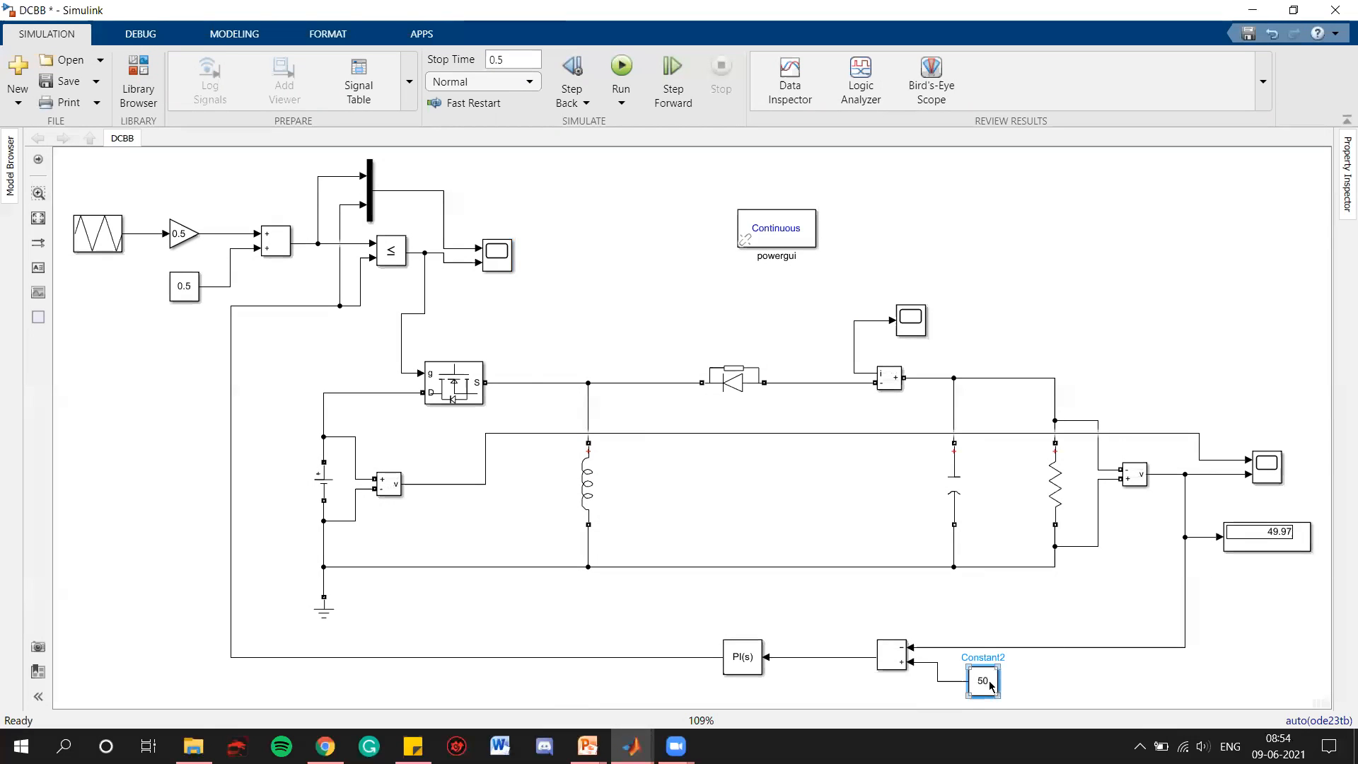
click(1276, 543)
double_click(1267, 465)
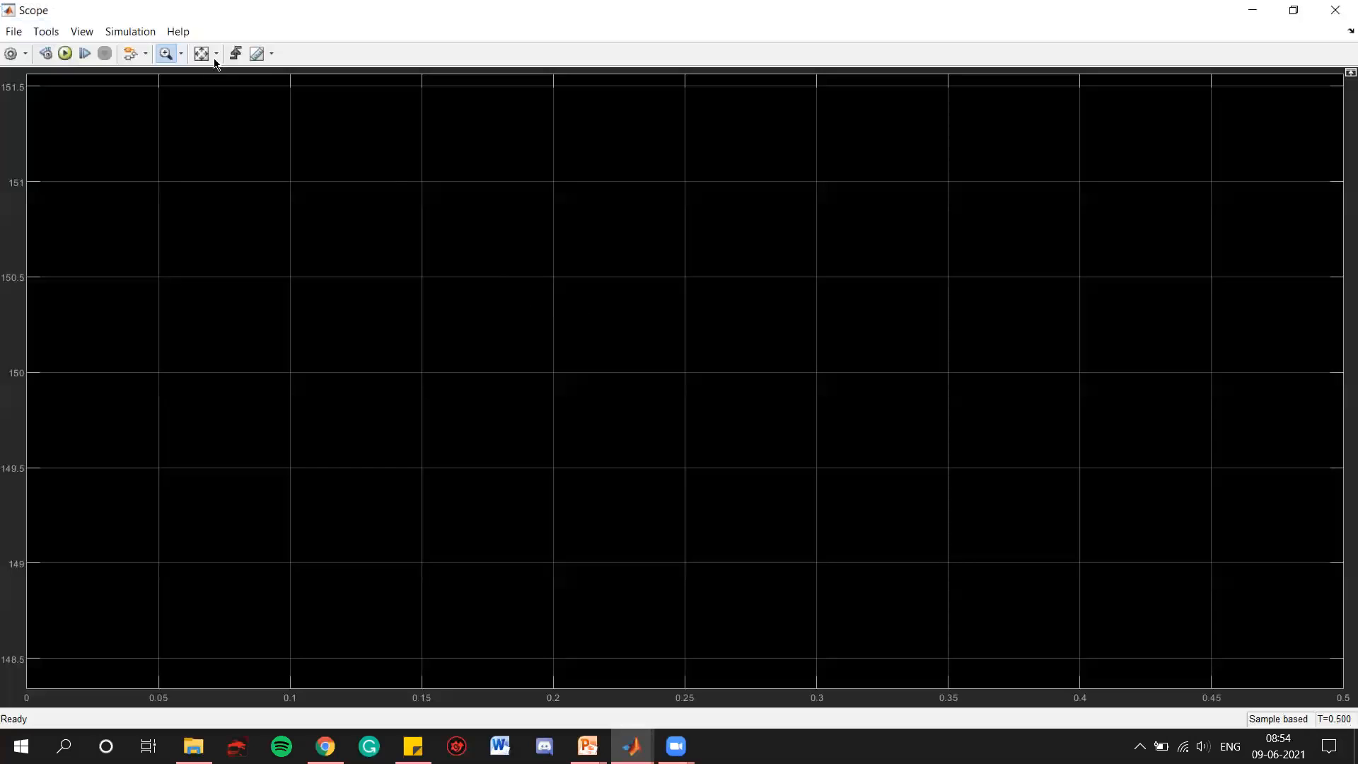
click(200, 53)
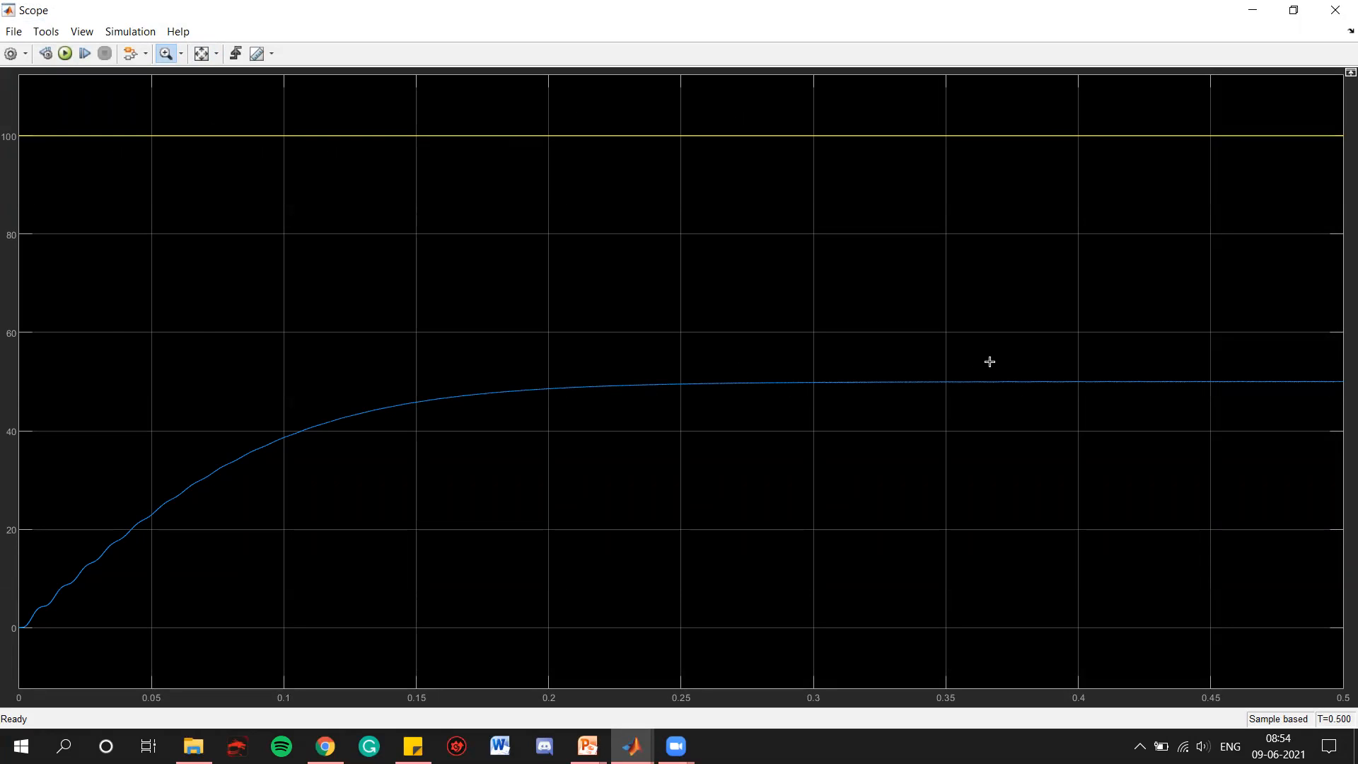
Step: Zoom in on the output voltage's steady-state ripple near 0.379 s, then restore the scope's full range and close it
drag(992, 366, 1033, 406)
drag(937, 325, 997, 359)
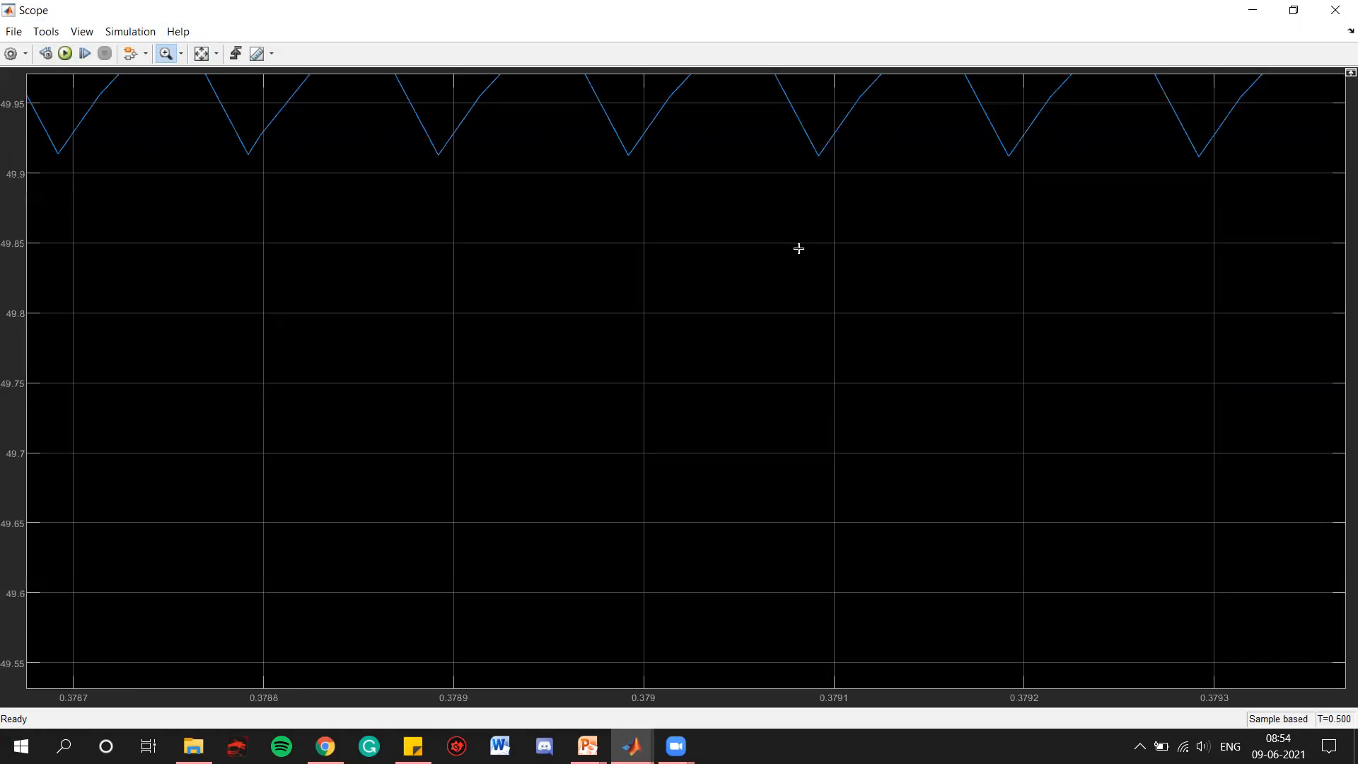
scroll(636, 370, down, 4)
scroll(639, 377, down, 2)
drag(587, 154, 1147, 305)
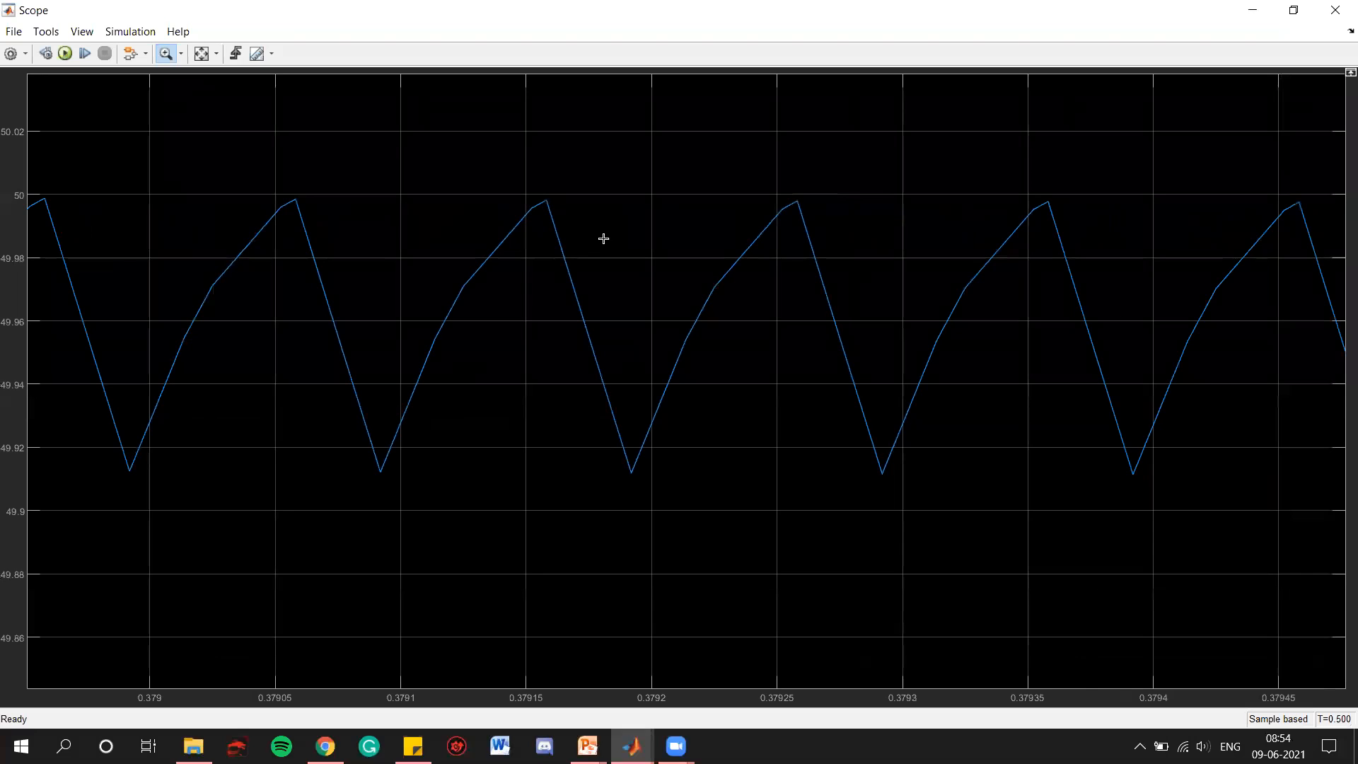
click(202, 53)
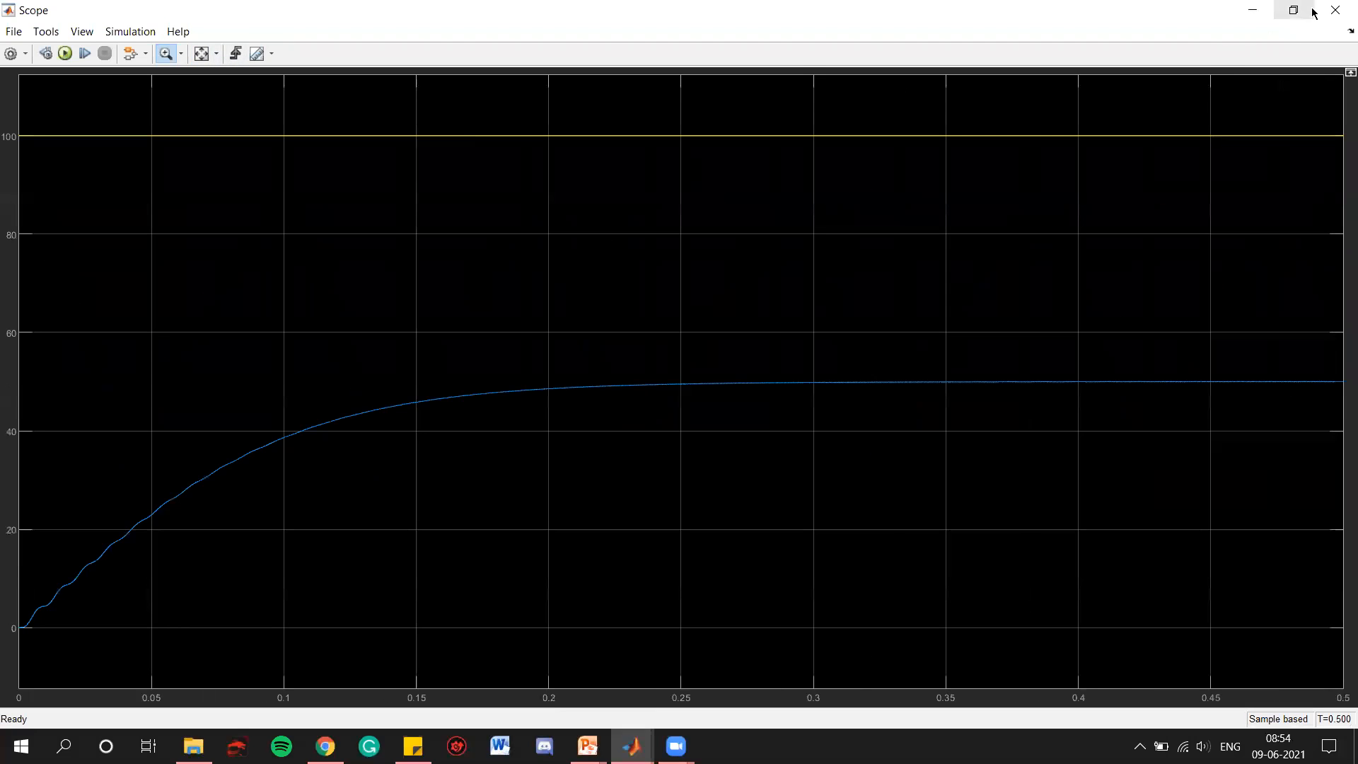
click(1334, 10)
Step: Zoom in along the comparator scope's time axis on a few carrier periods and gate pulses around 0.355 s
double_click(503, 264)
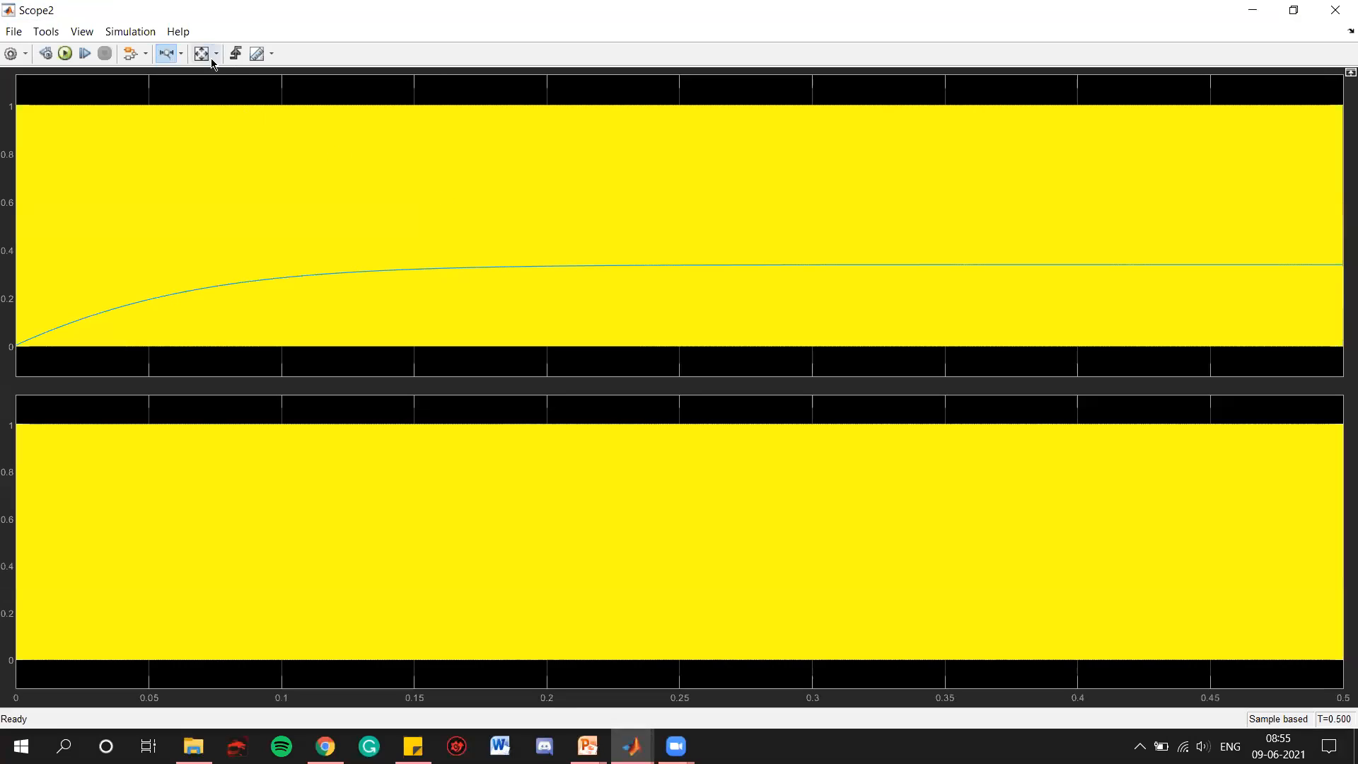
drag(845, 273, 1019, 271)
mouse_move(715, 272)
mouse_down()
mouse_move(979, 271)
mouse_move(823, 273)
mouse_move(854, 273)
mouse_up()
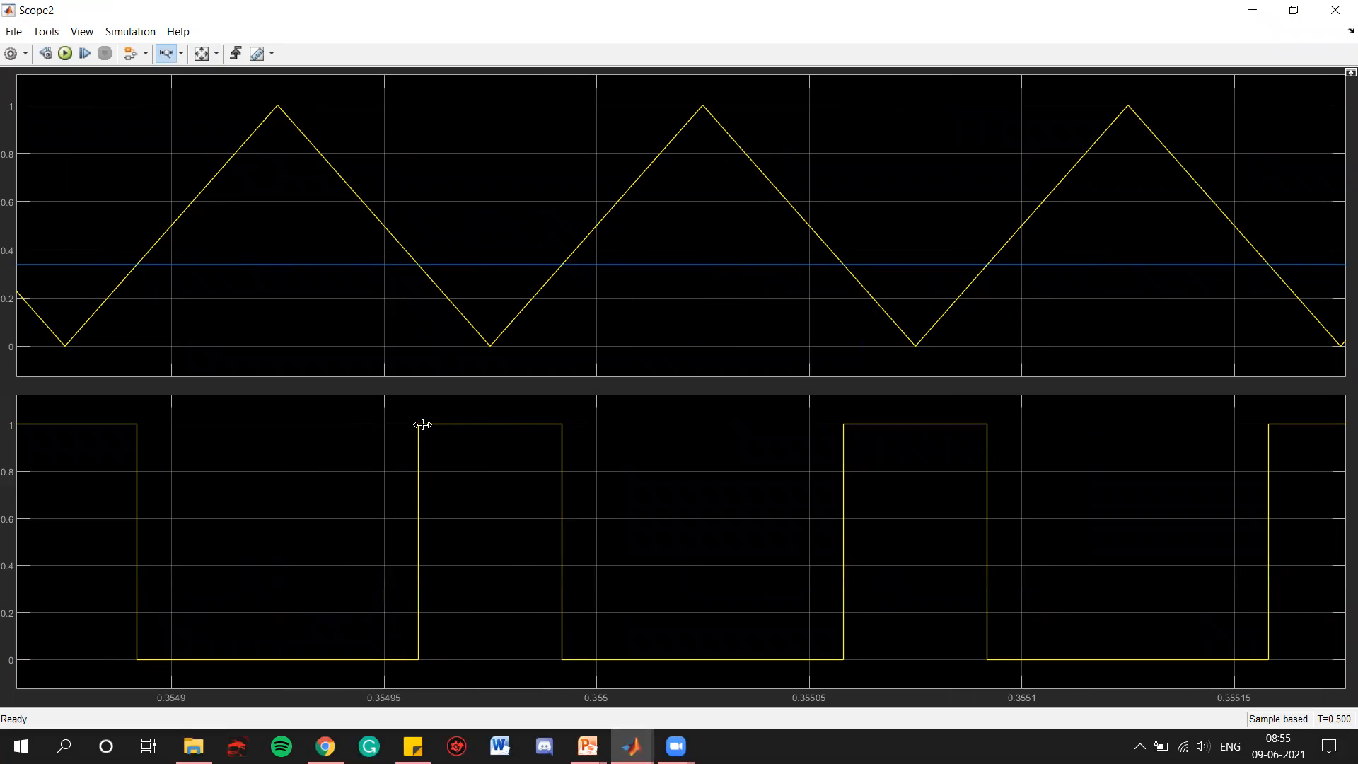
Step: Zoom vertically on the control signal in the upper plot to read its level for the 50 V reference
click(182, 53)
click(172, 73)
click(181, 53)
click(171, 121)
drag(501, 226, 507, 302)
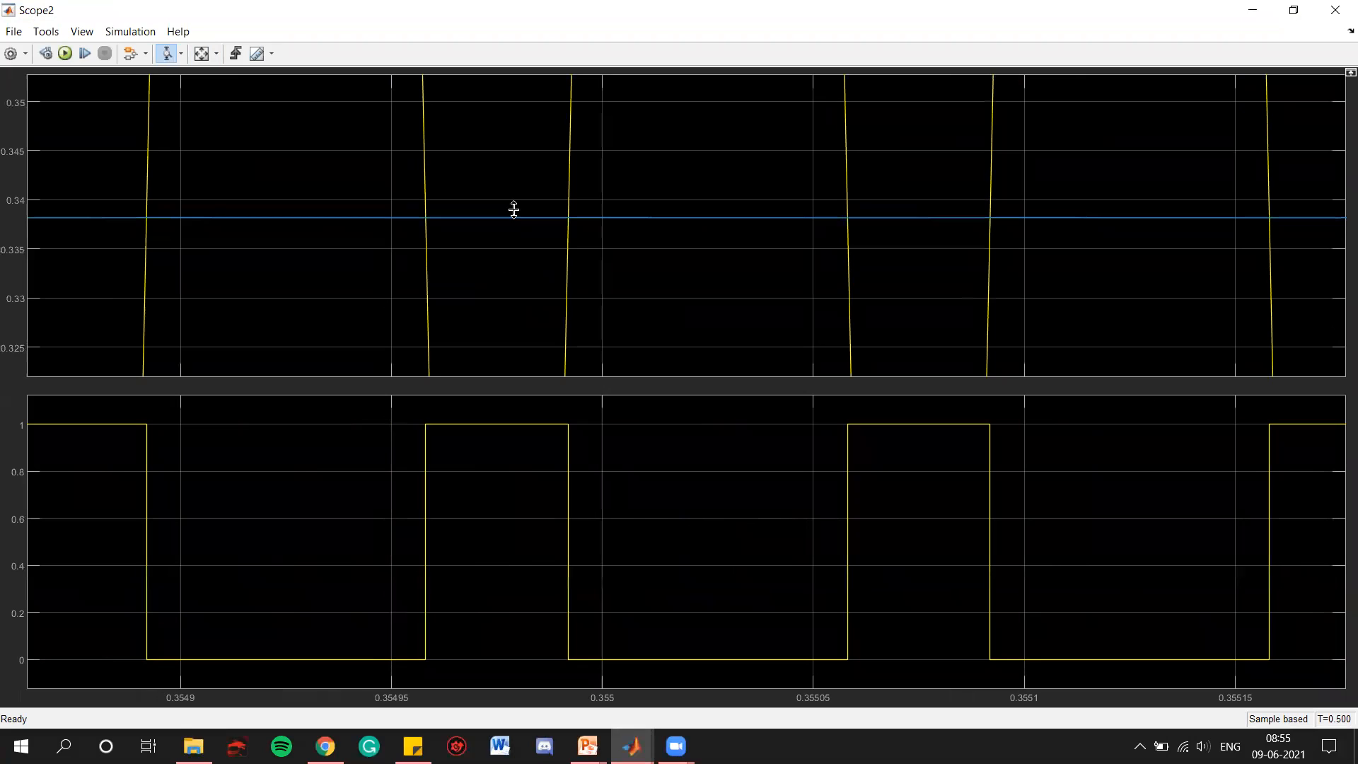
drag(514, 209, 516, 227)
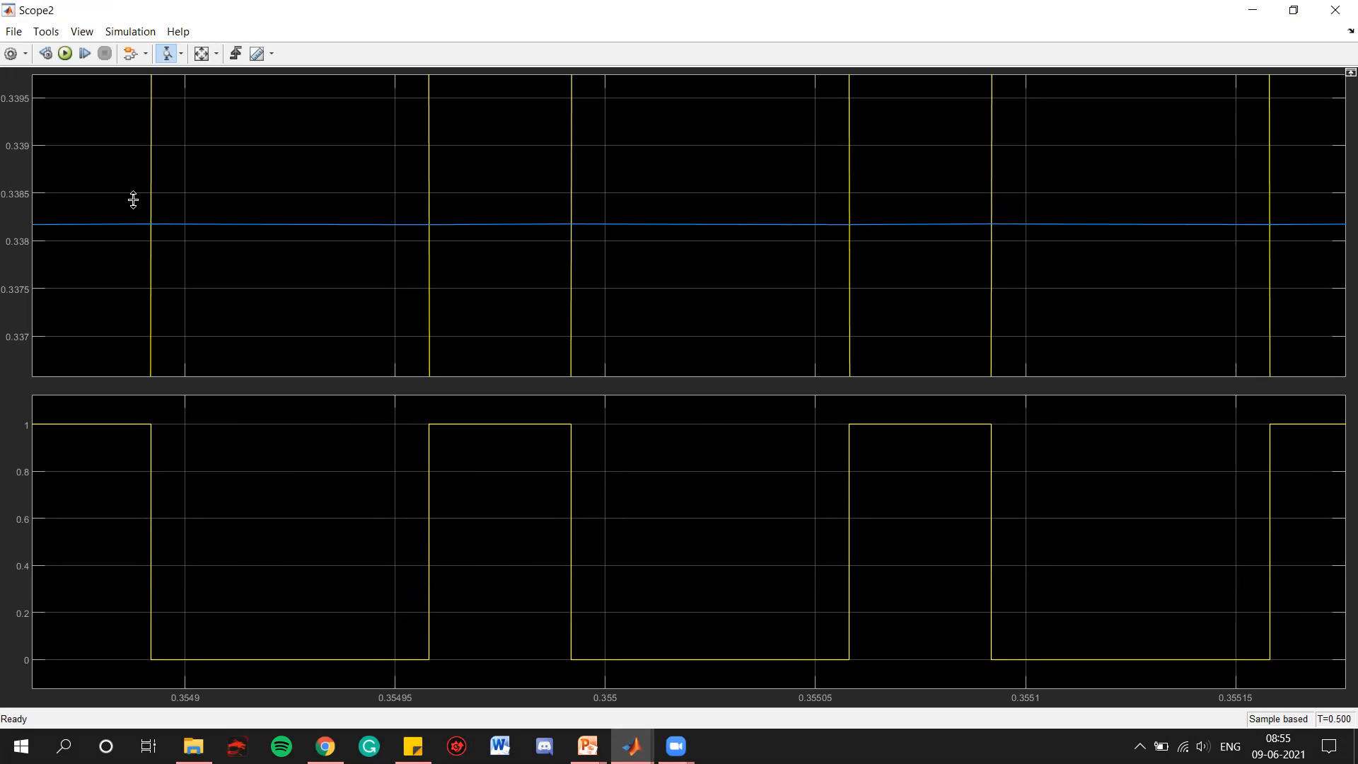
Step: Restore the comparator scope's full range and close it
click(203, 54)
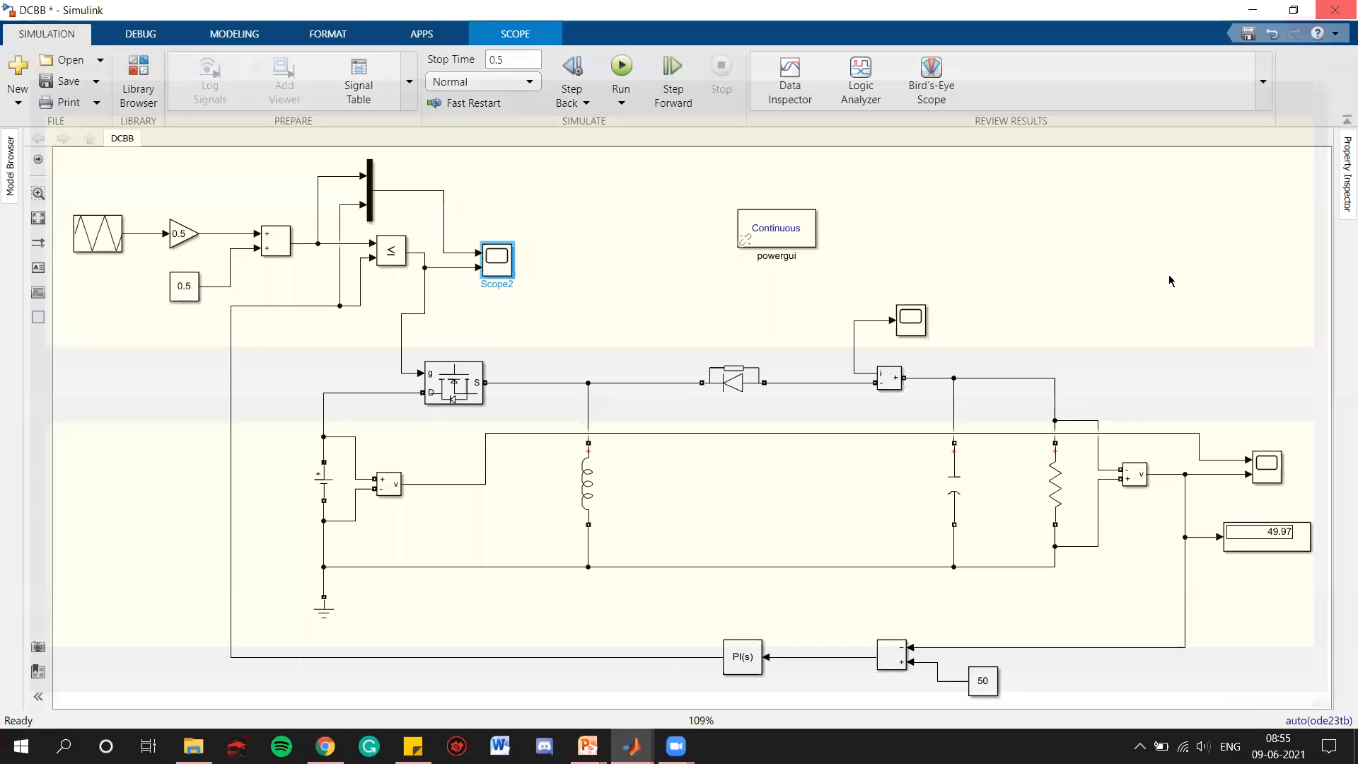
click(1335, 10)
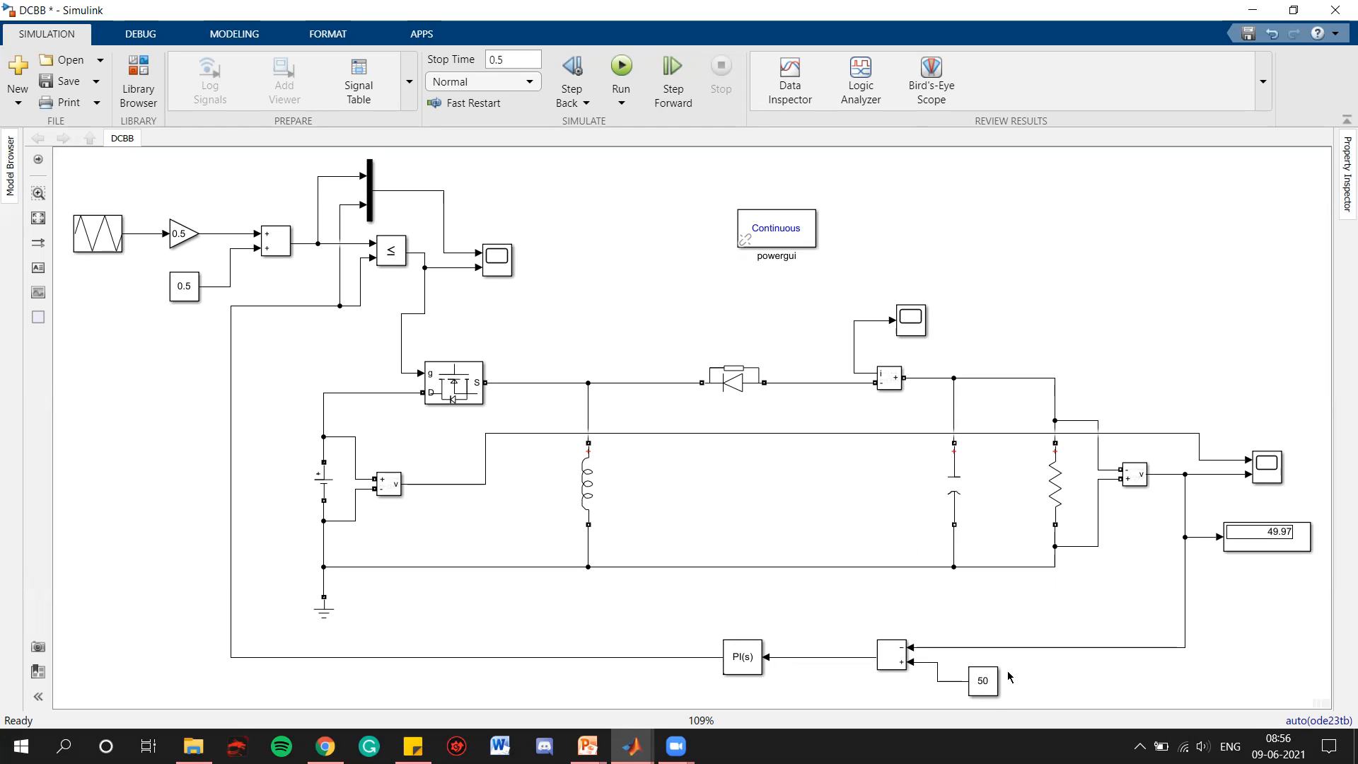
Step: Set the simulation stop time to 100
click(525, 63)
text(30)
key(BackSpace)
key(BackSpace)
text(1)
Step: Set the reference voltage constant to 100 and run the simulation
double_click(979, 681)
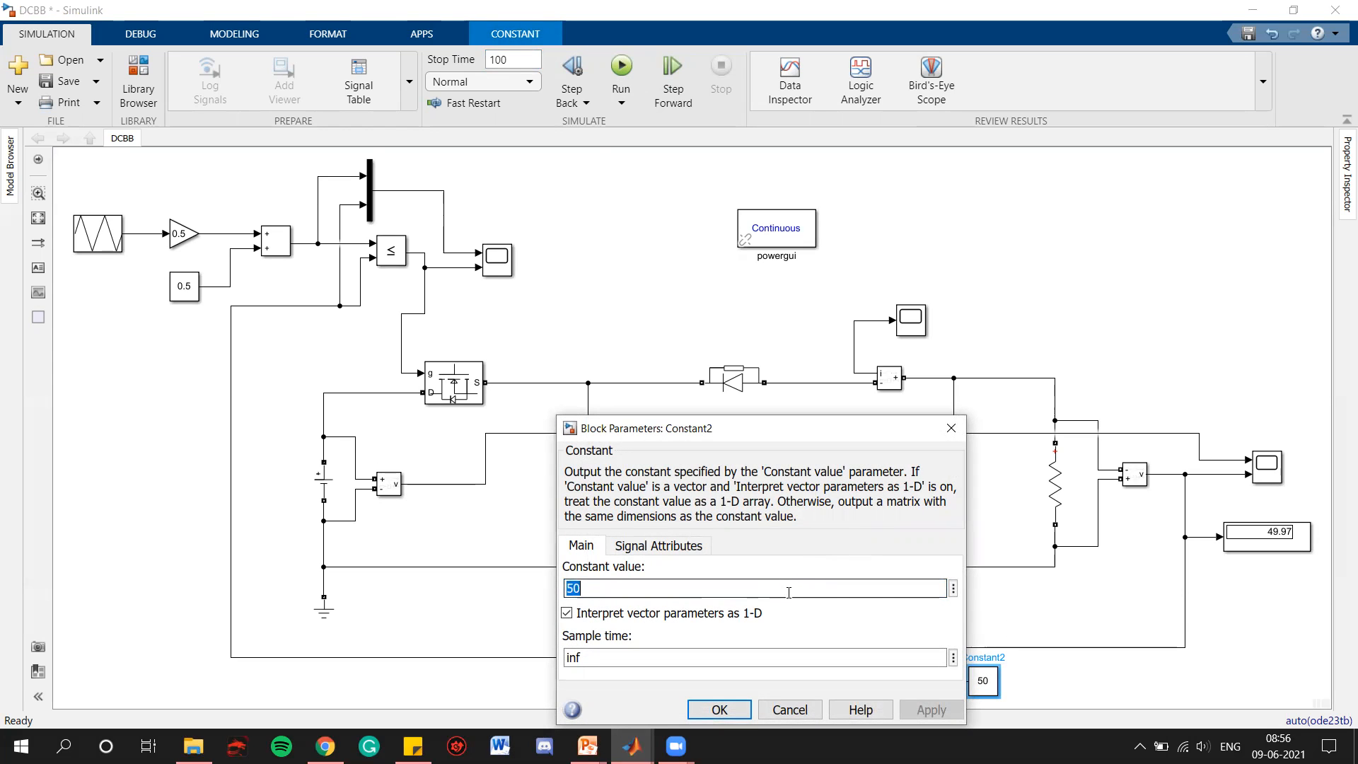
text(100)
key(Return)
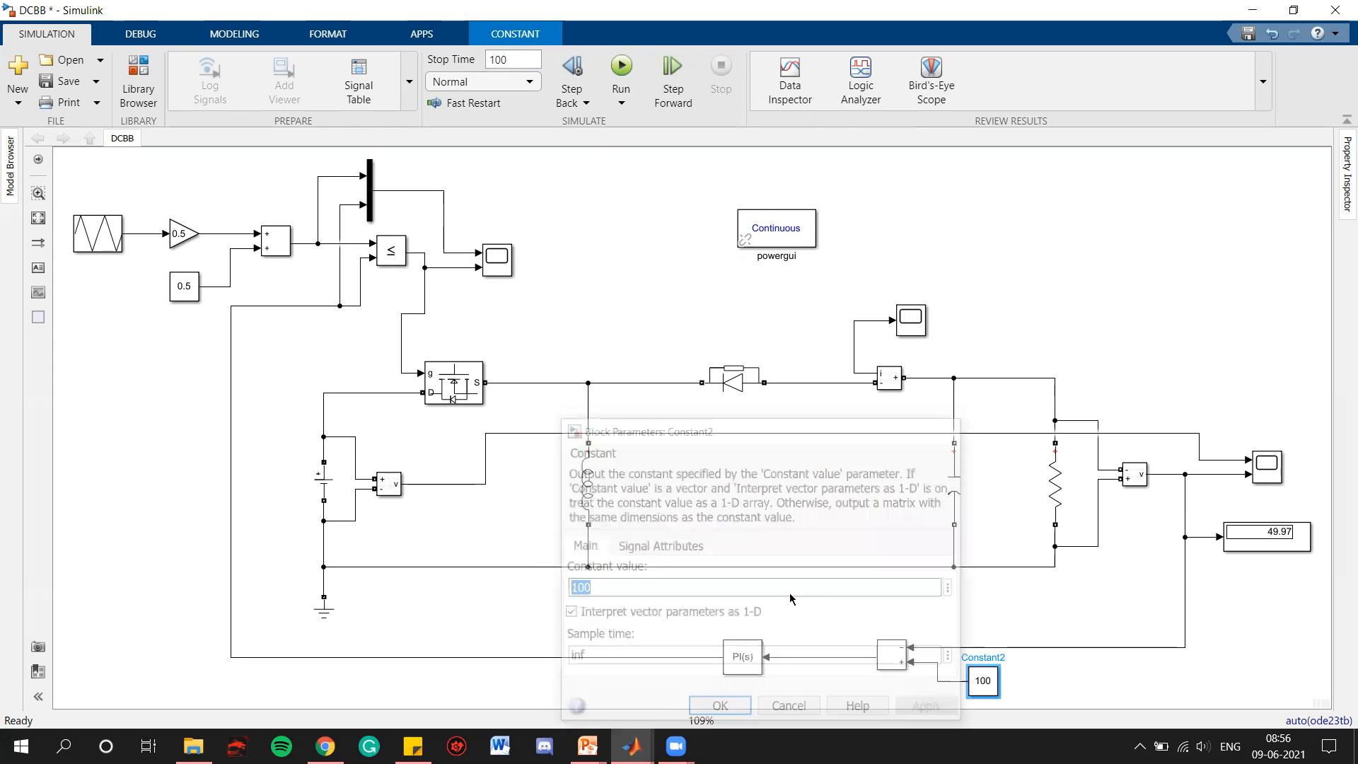
click(806, 486)
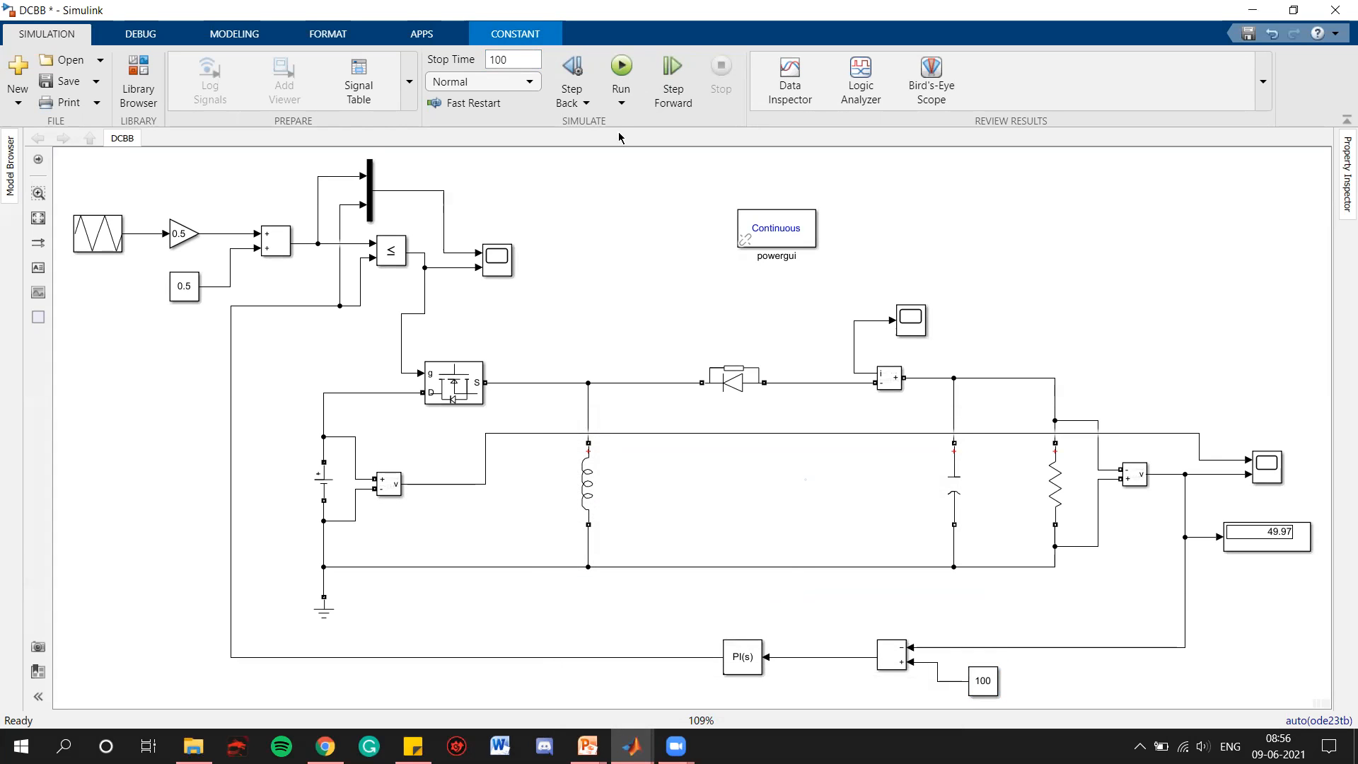
click(621, 66)
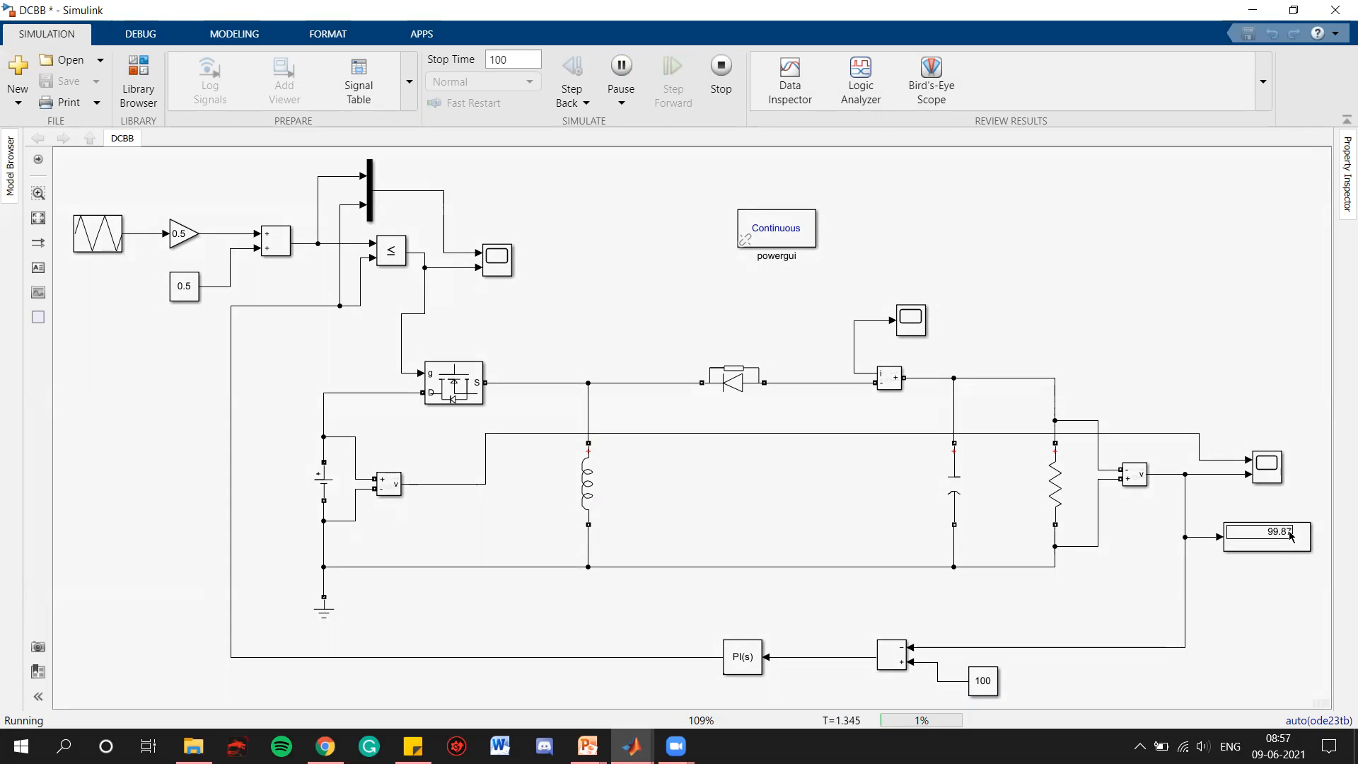
Step: Read the output voltage on the display block while the simulation runs with the 100 V reference
scroll(1290, 535, up, 2)
scroll(1290, 536, up, 1)
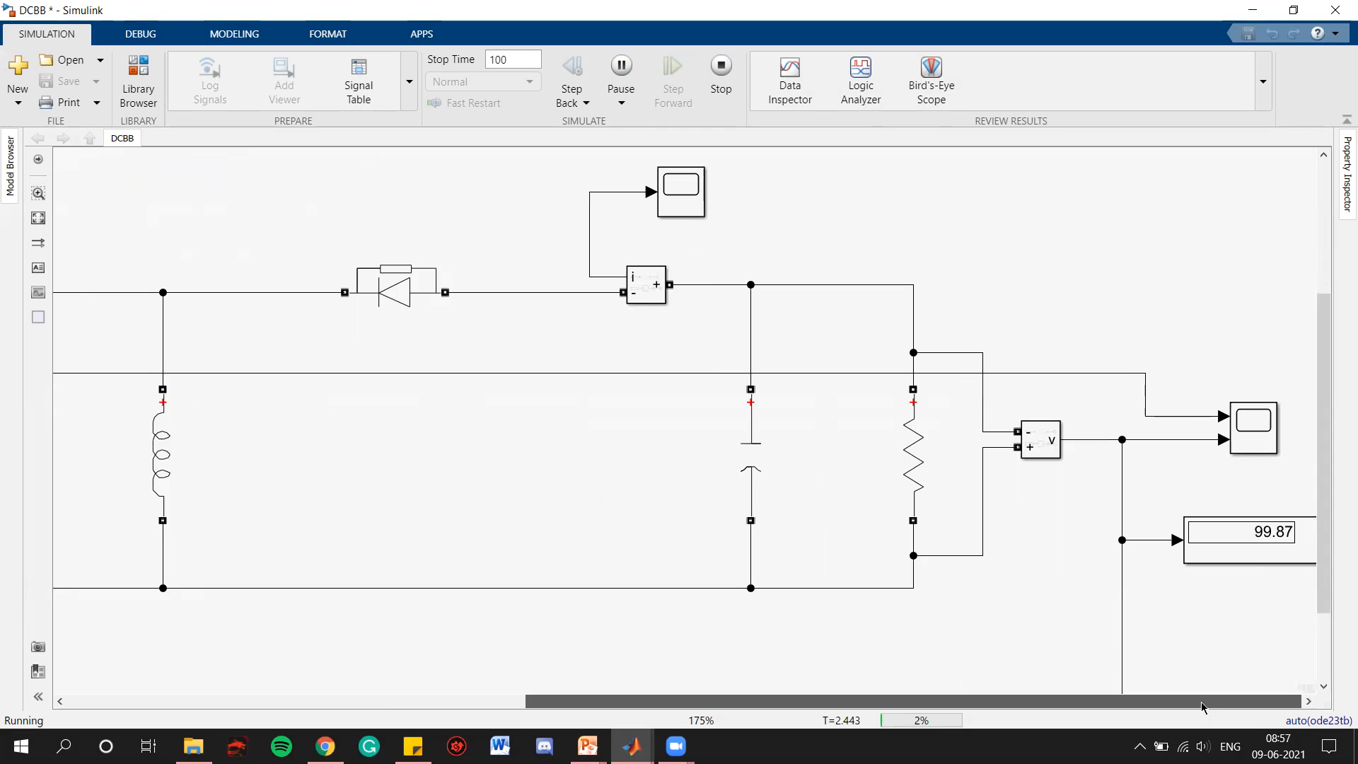
drag(1202, 706, 1213, 706)
Step: Zoom in along the output scope's time axis on roughly the first 8 s of the 100 V response, then close the scope
double_click(1240, 432)
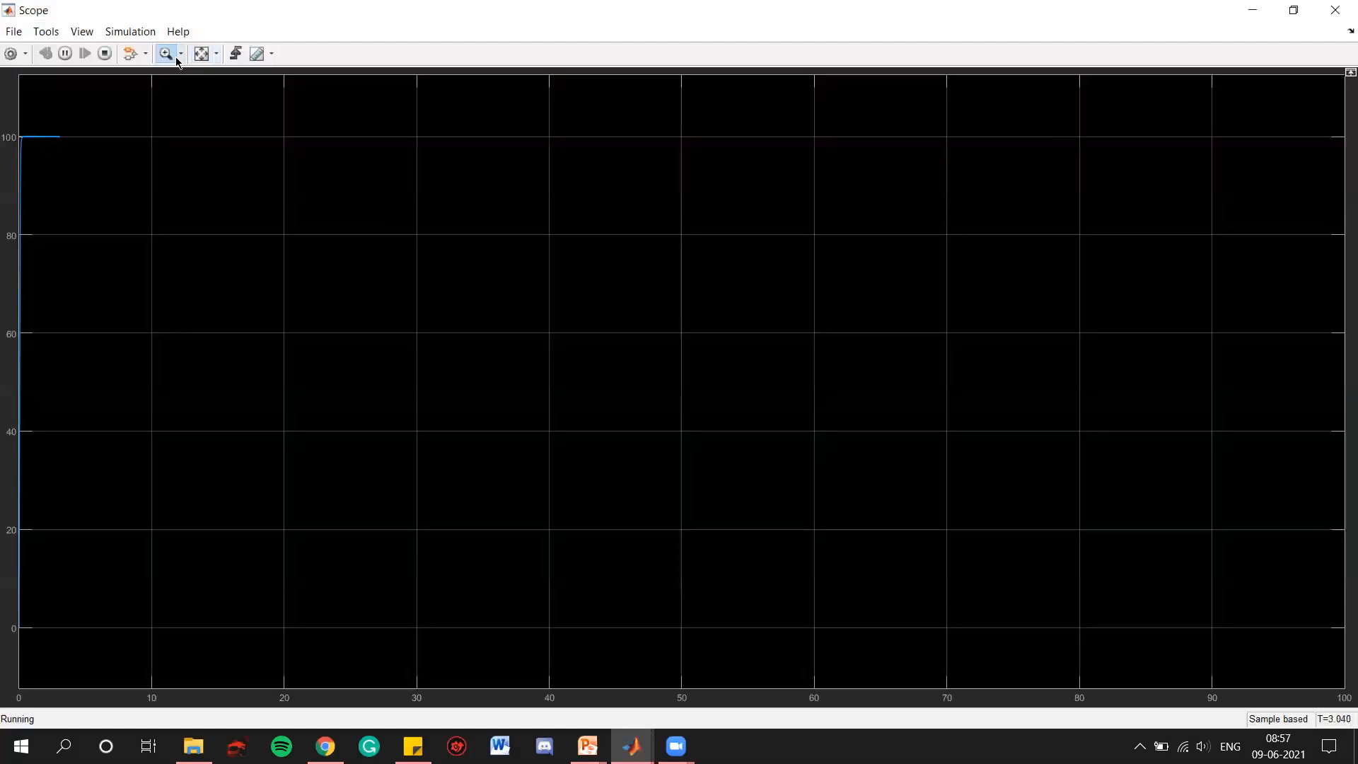
click(181, 54)
click(170, 85)
drag(119, 270, 12, 270)
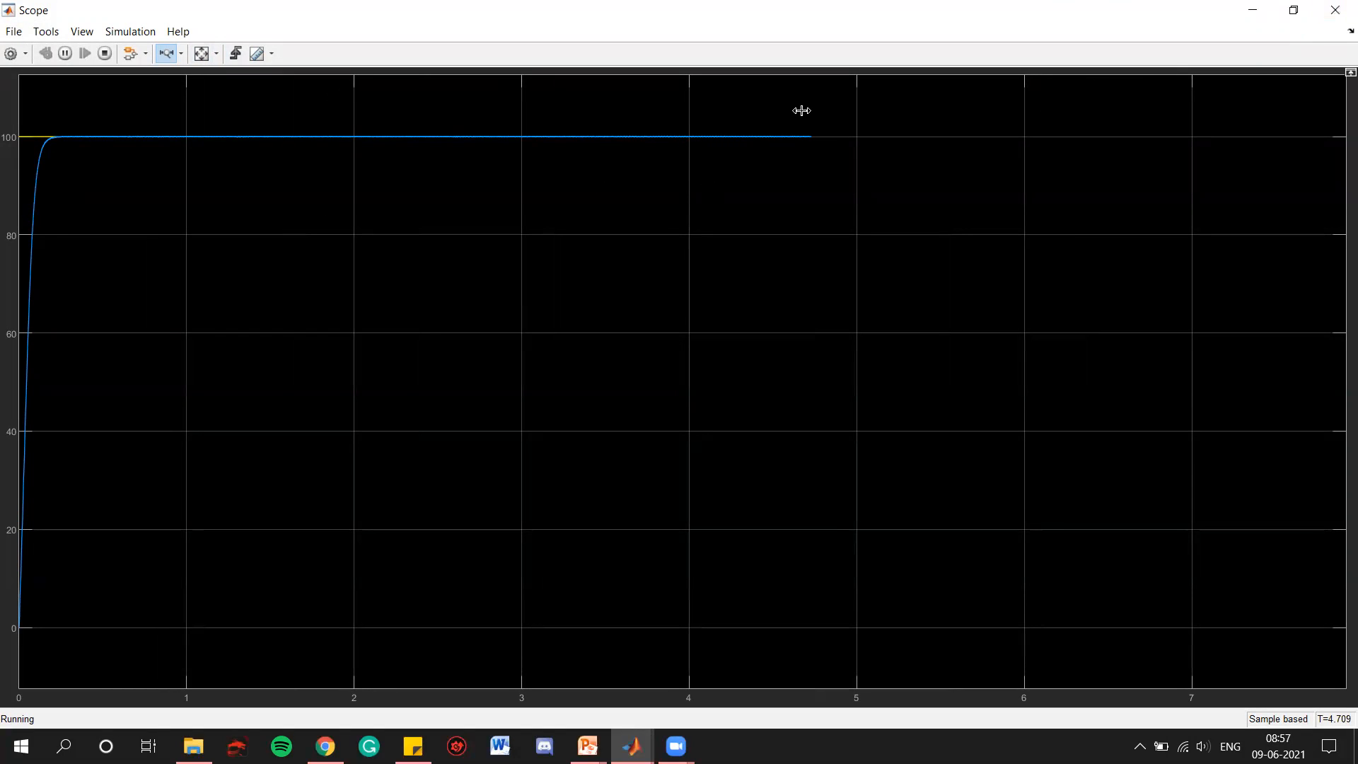
click(1334, 10)
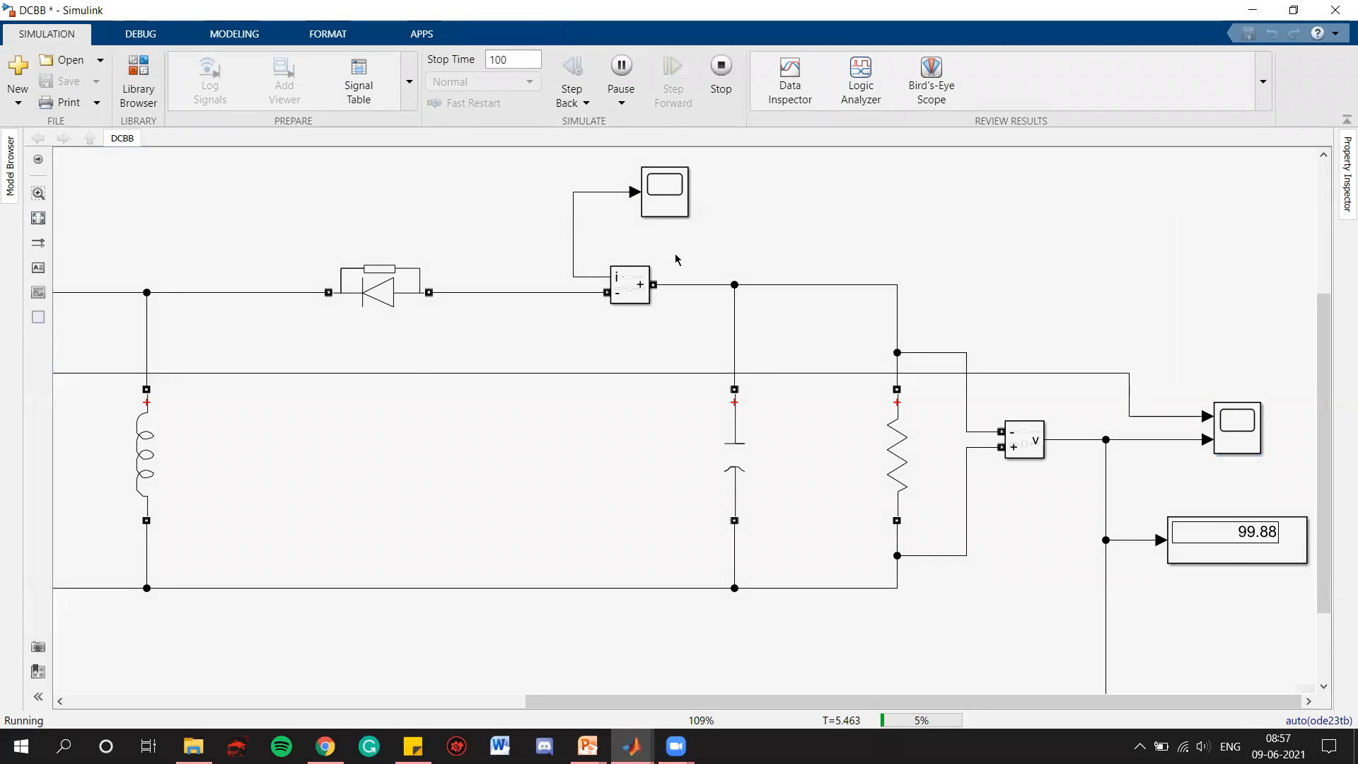
Step: Change the reference voltage constant to 150 while the simulation keeps running
key(space)
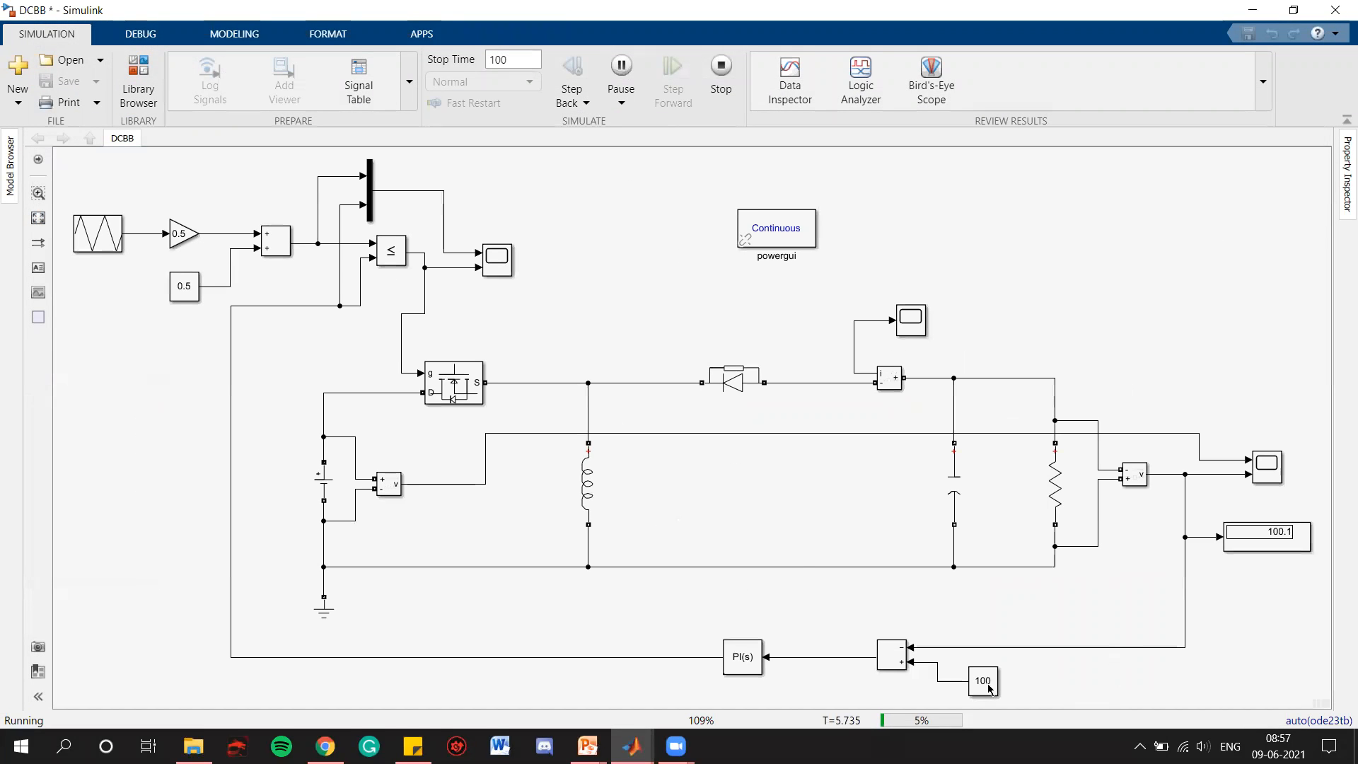
double_click(983, 680)
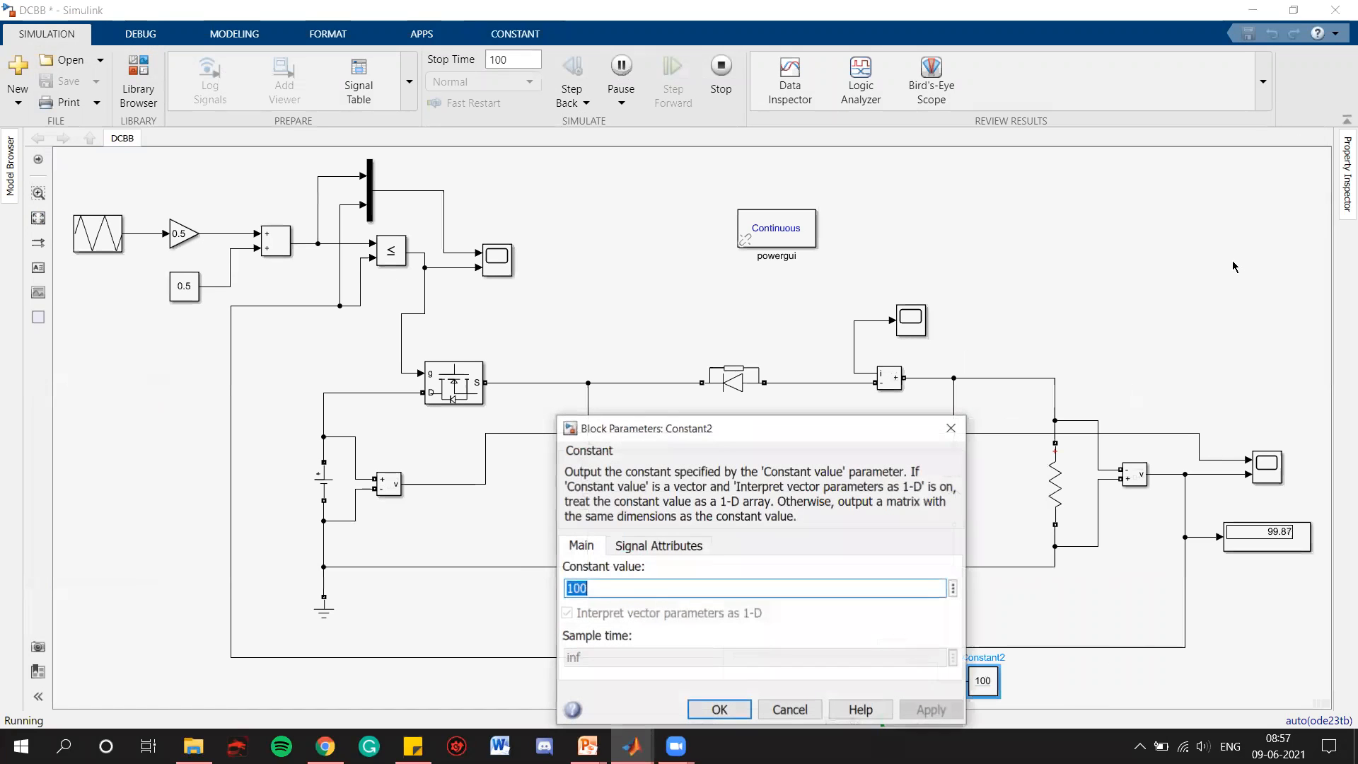
text(150)
click(924, 709)
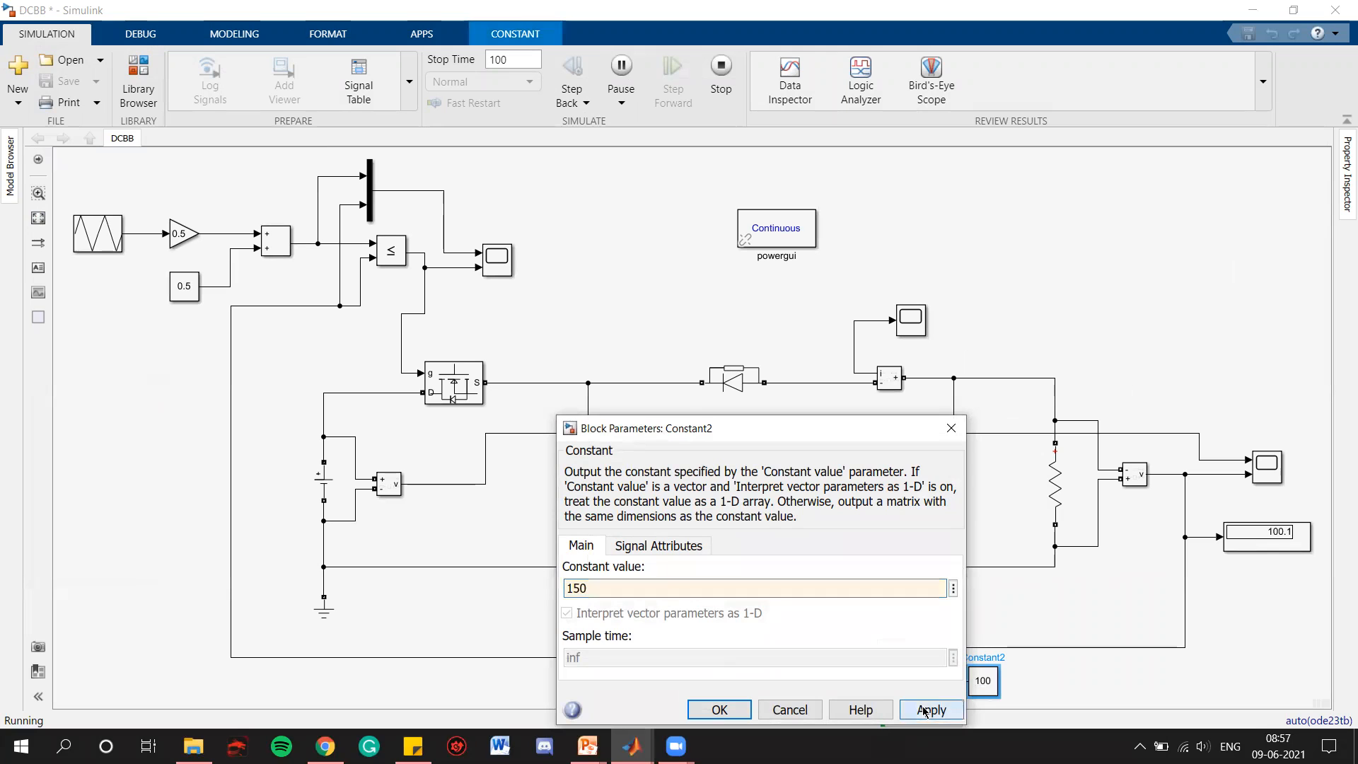
click(719, 709)
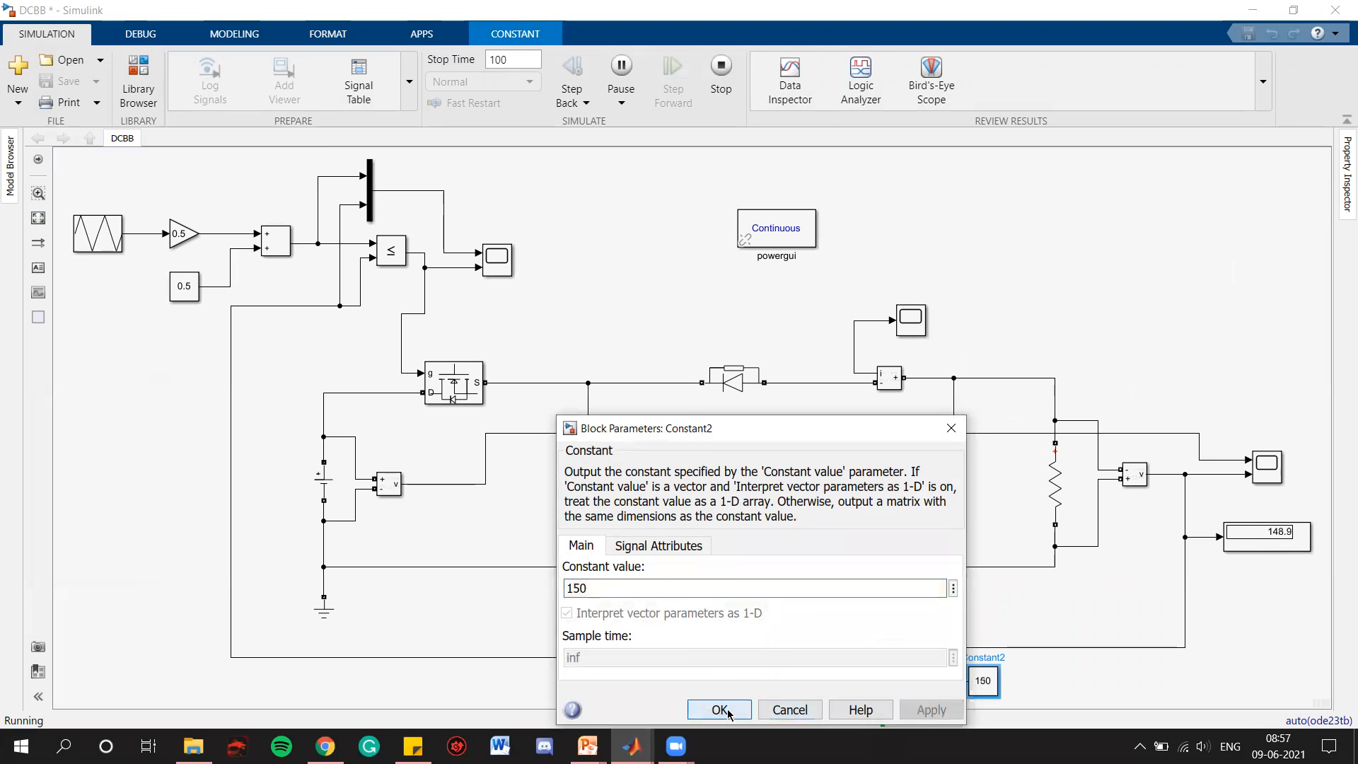
Step: Read the output voltage on the display block for the 150 V reference
click(1294, 612)
scroll(1303, 527, up, 3)
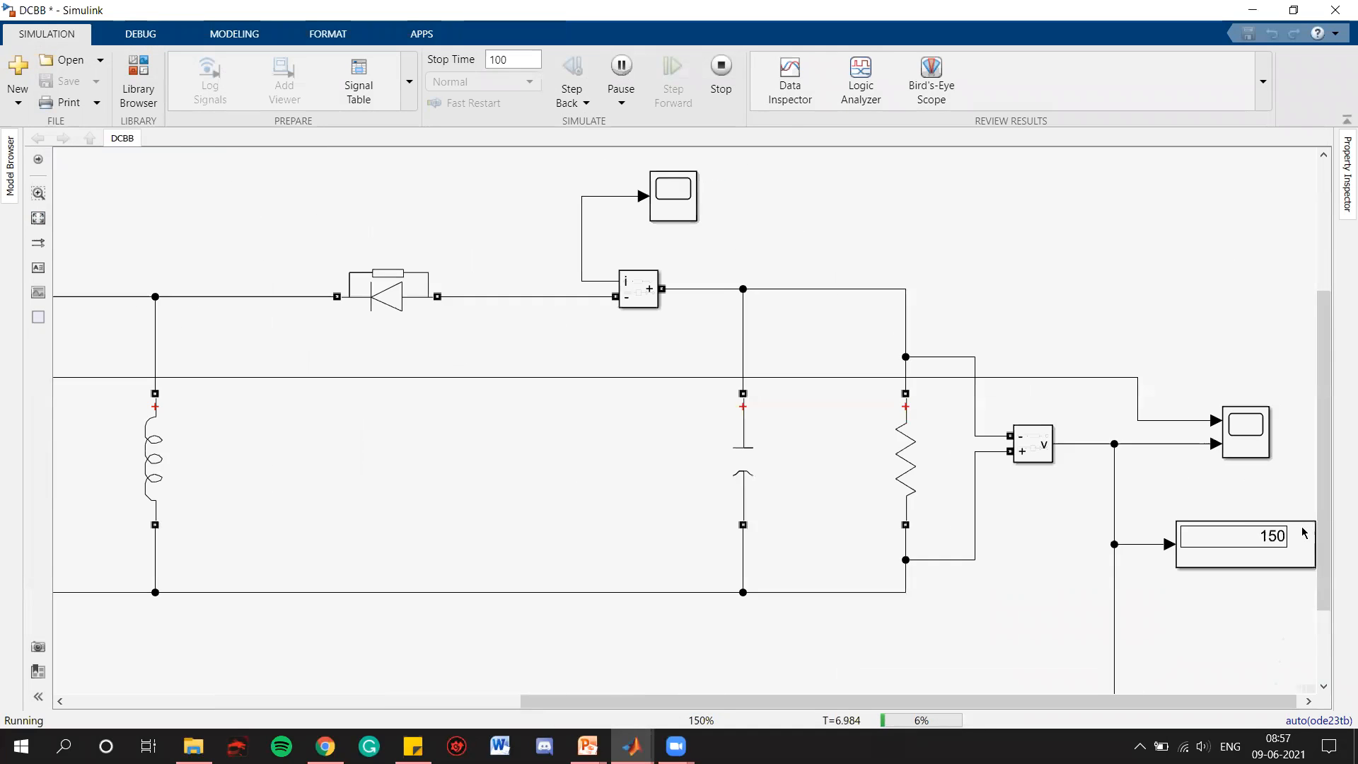
scroll(1304, 532, up, 2)
drag(1280, 700, 1293, 697)
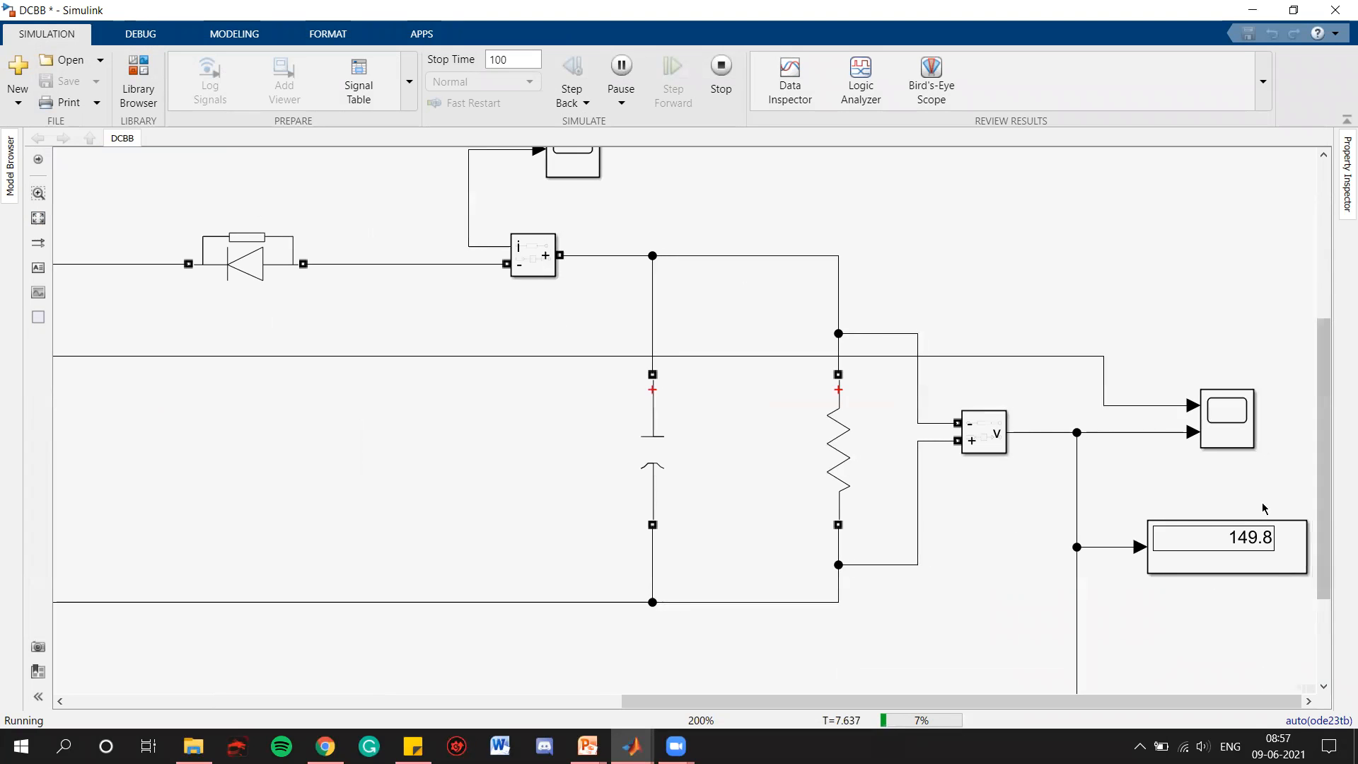
Step: Fit the output scope and zoom in along time on the transition from 100 V to 150 V, then close the scope
click(1226, 428)
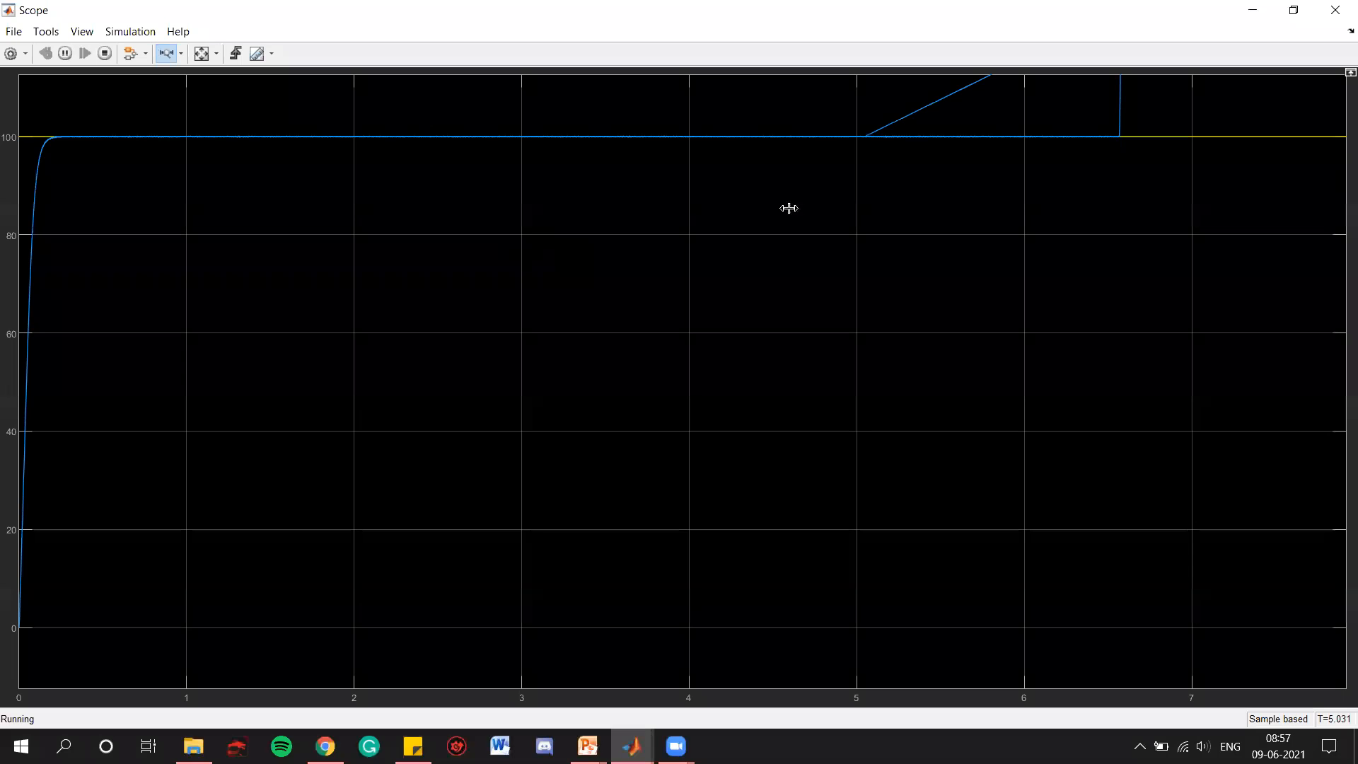
click(1336, 12)
click(200, 55)
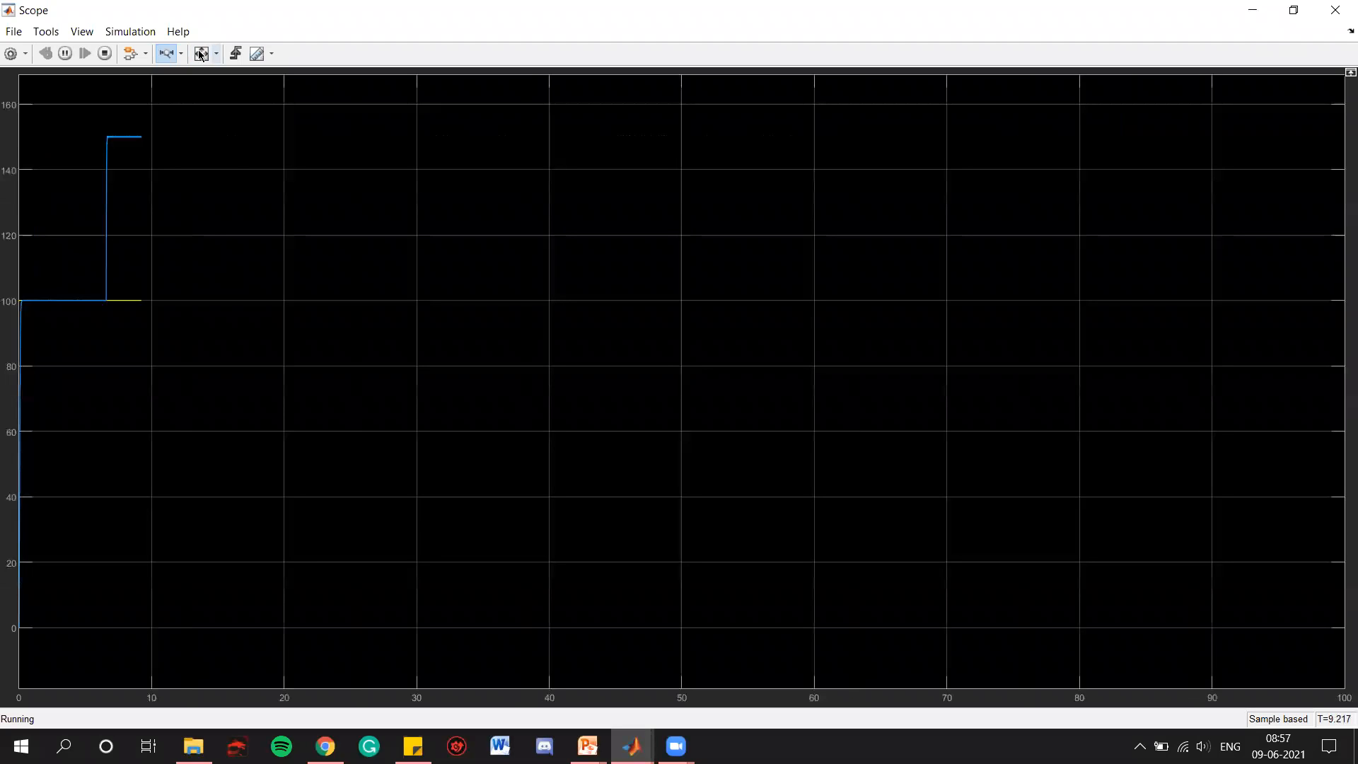
drag(182, 210, 26, 210)
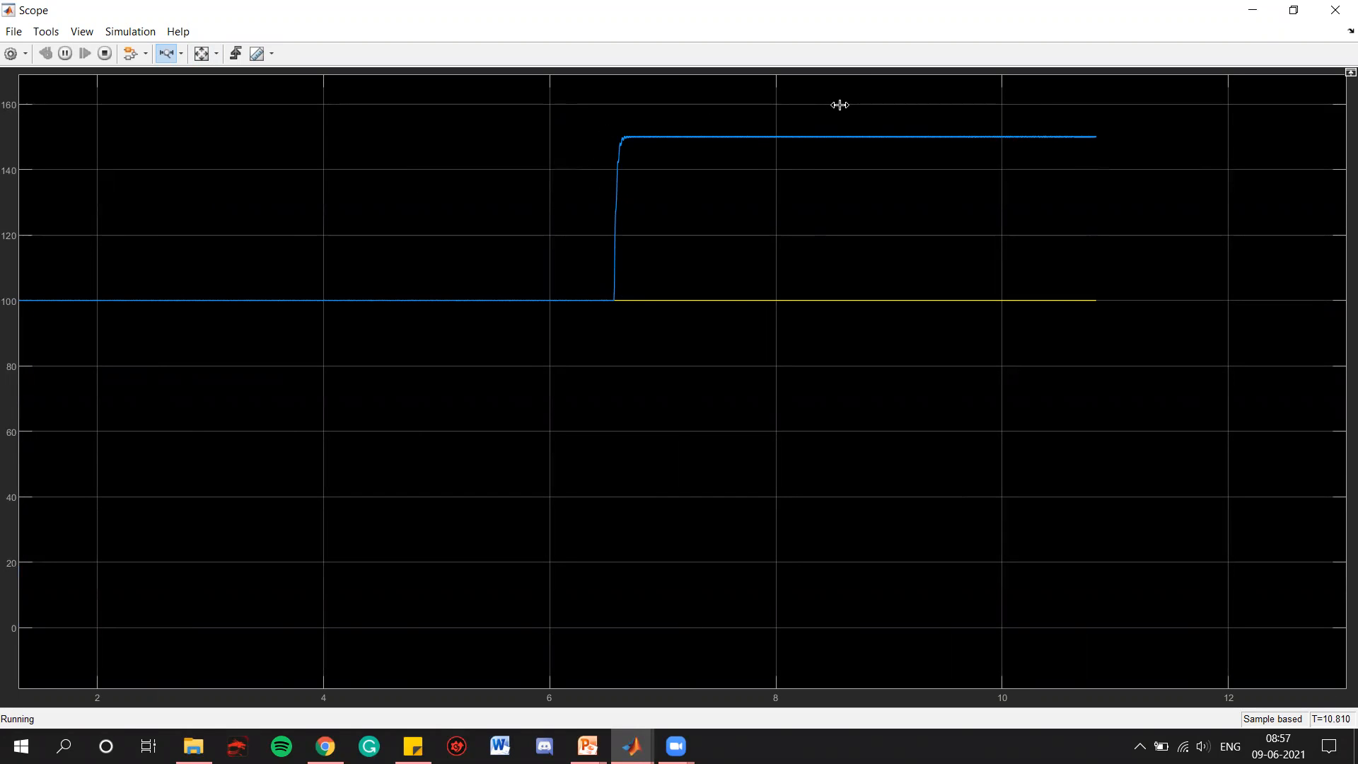
click(1335, 9)
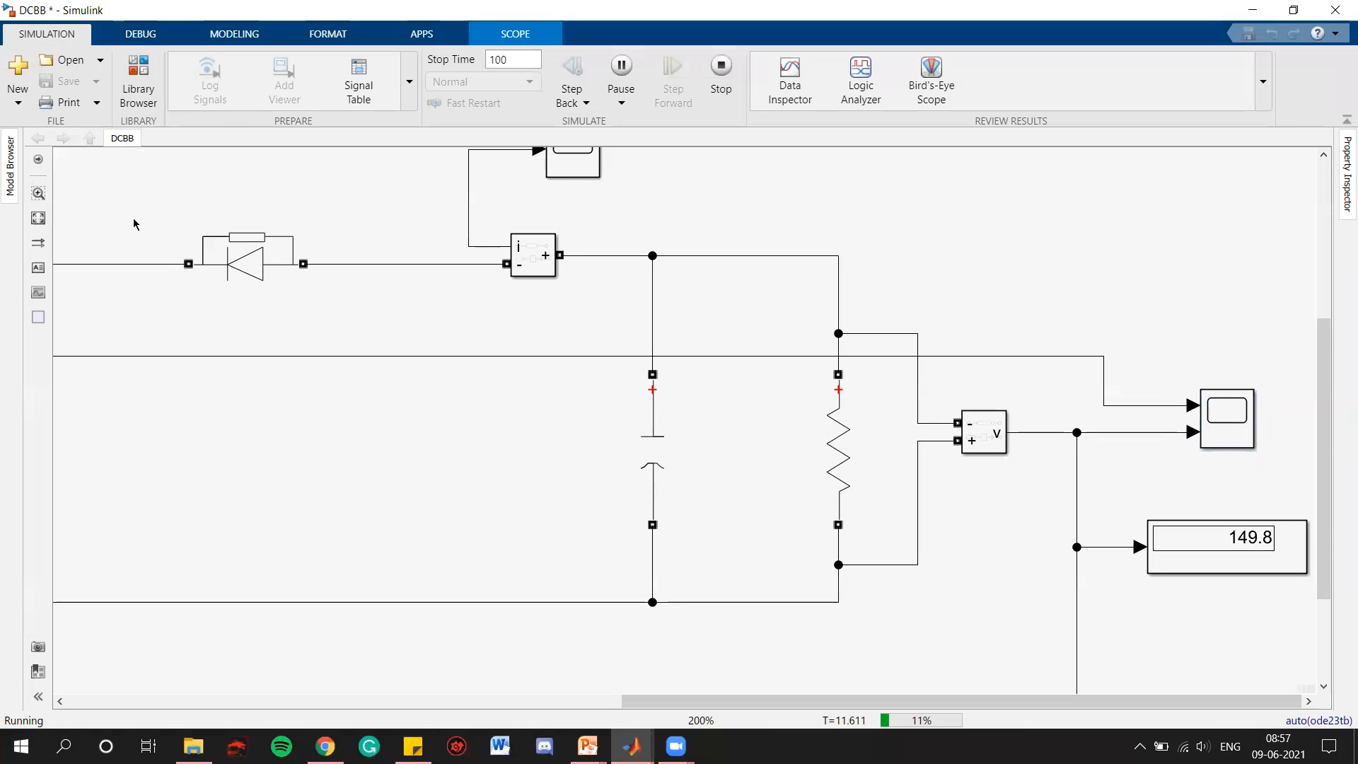
Step: Change the reference voltage constant to 127 during the running simulation
click(38, 218)
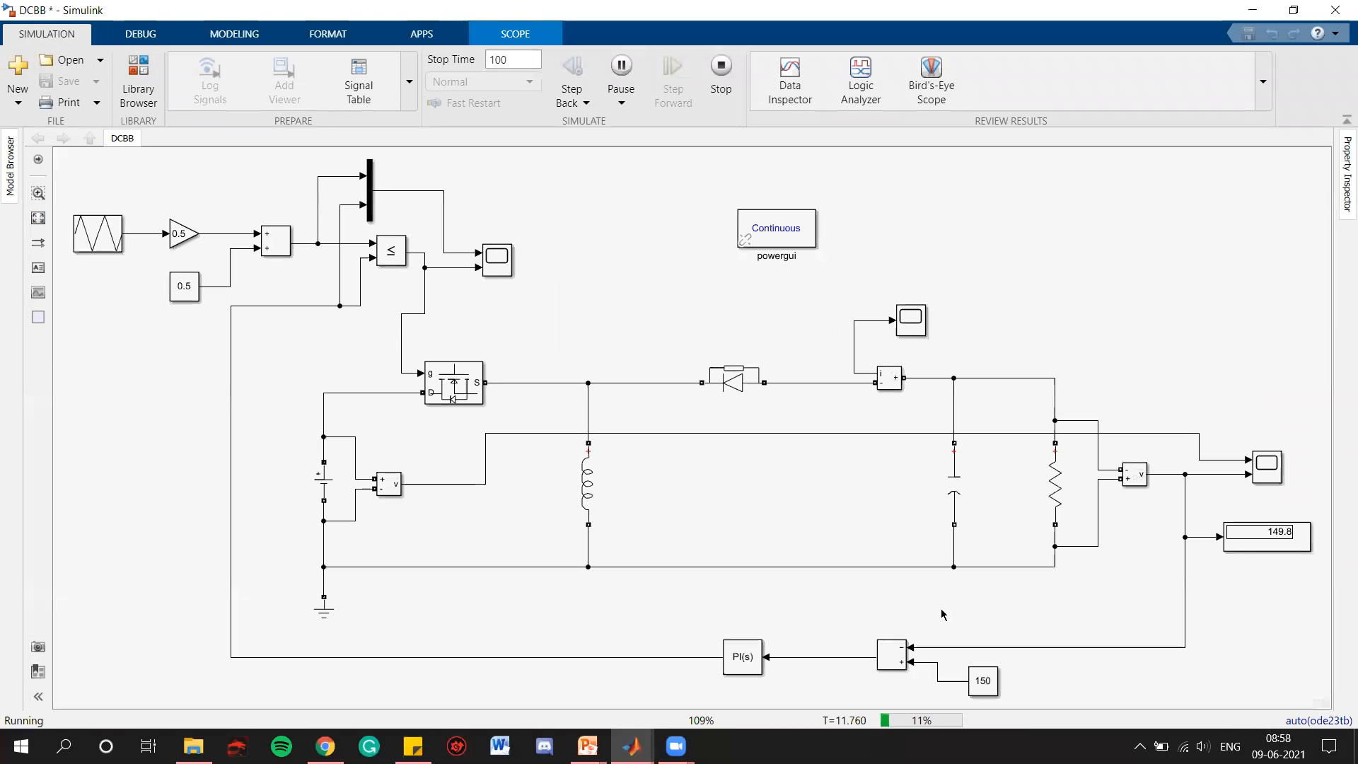
double_click(985, 681)
text(127)
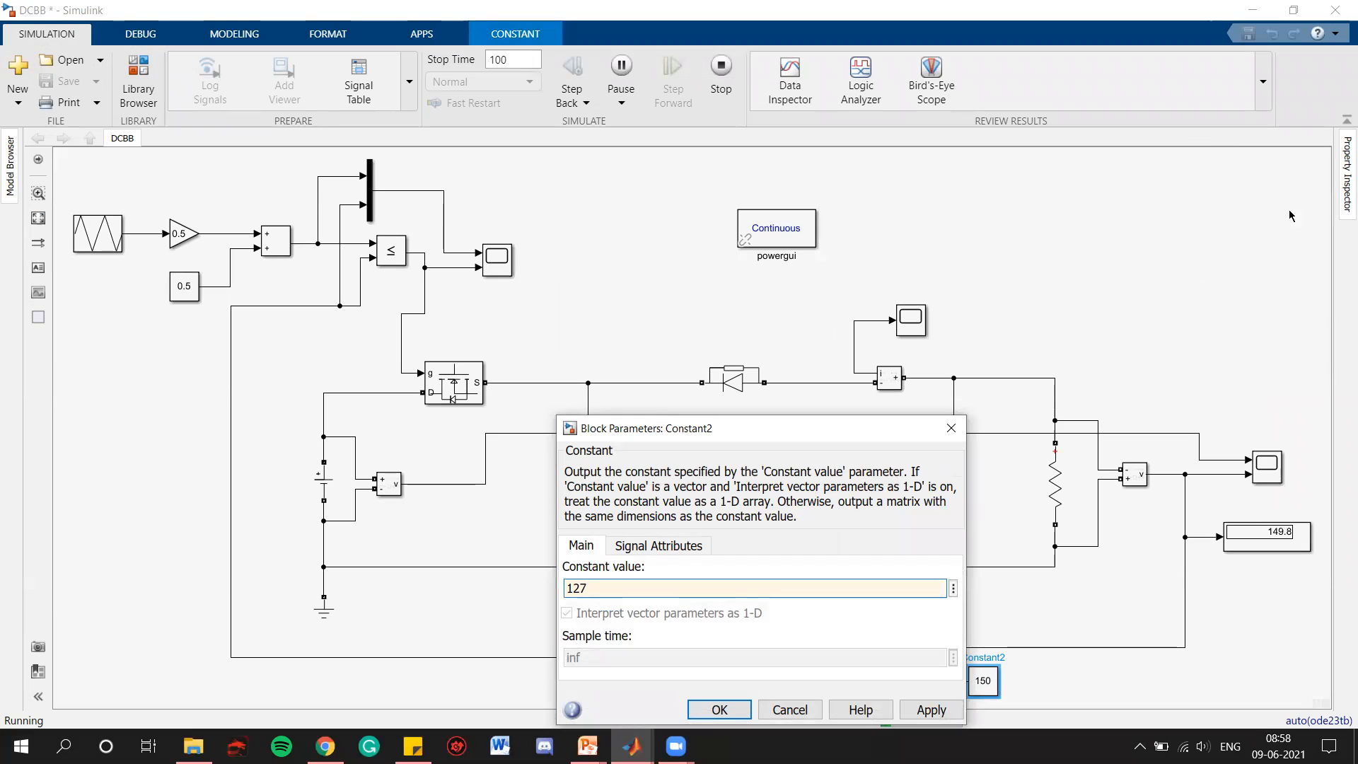
click(928, 709)
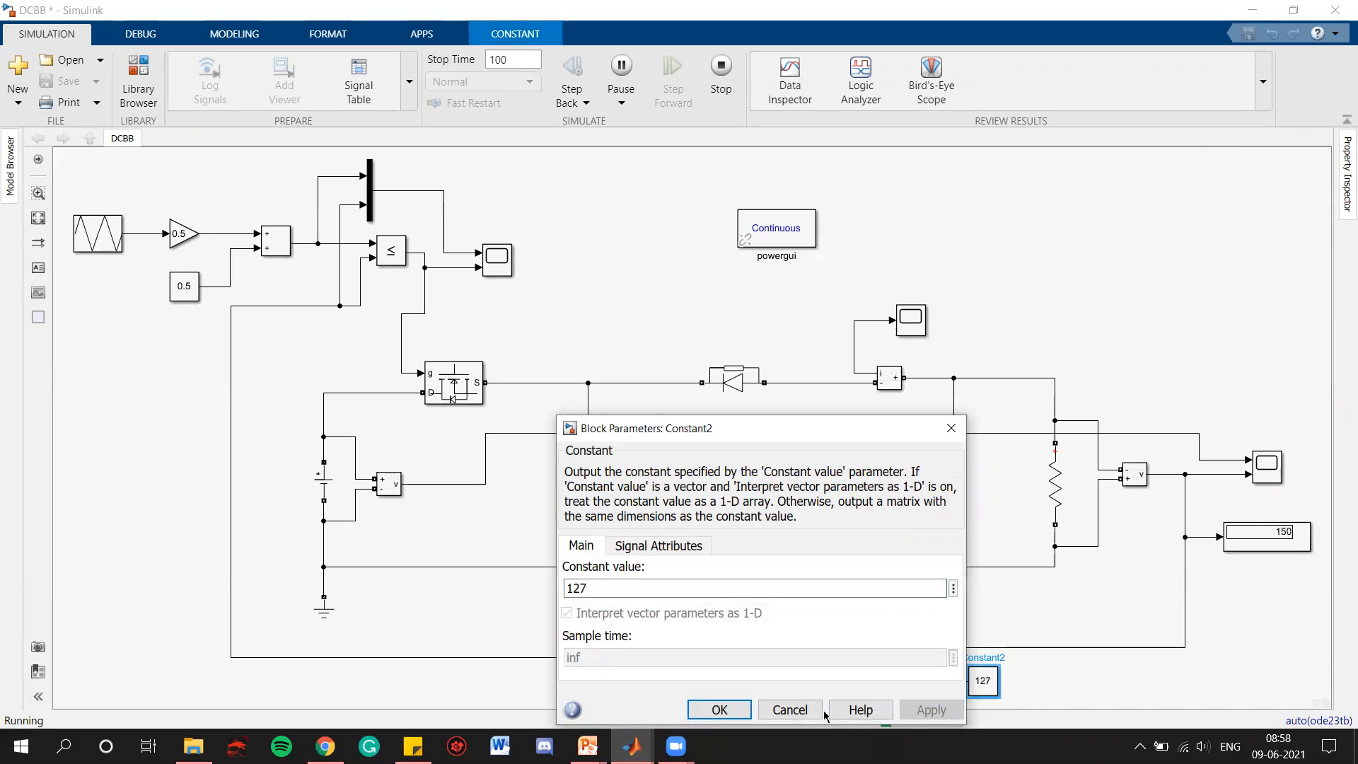
click(744, 710)
Step: Read the output voltage on the display block for the 127 V reference
scroll(1307, 556, up, 2)
scroll(1307, 556, up, 3)
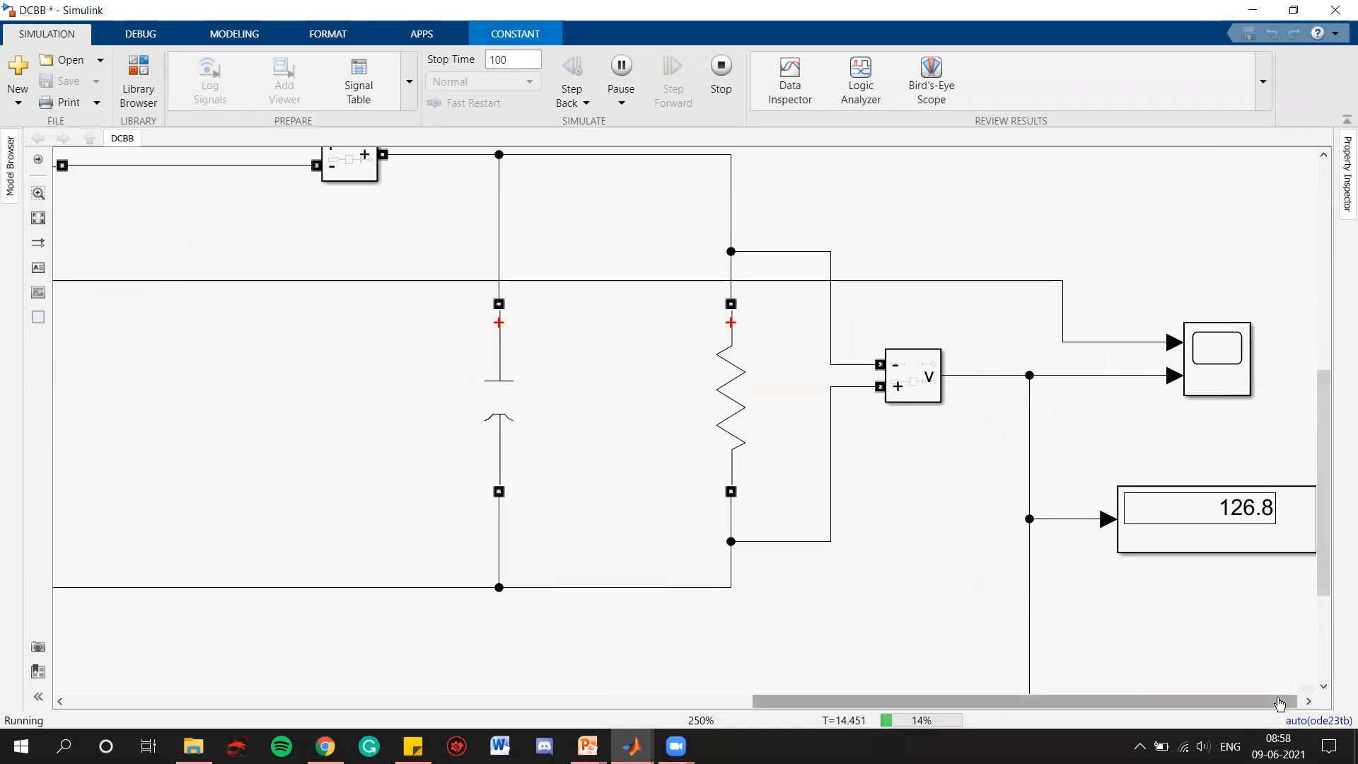
drag(1279, 703, 1284, 703)
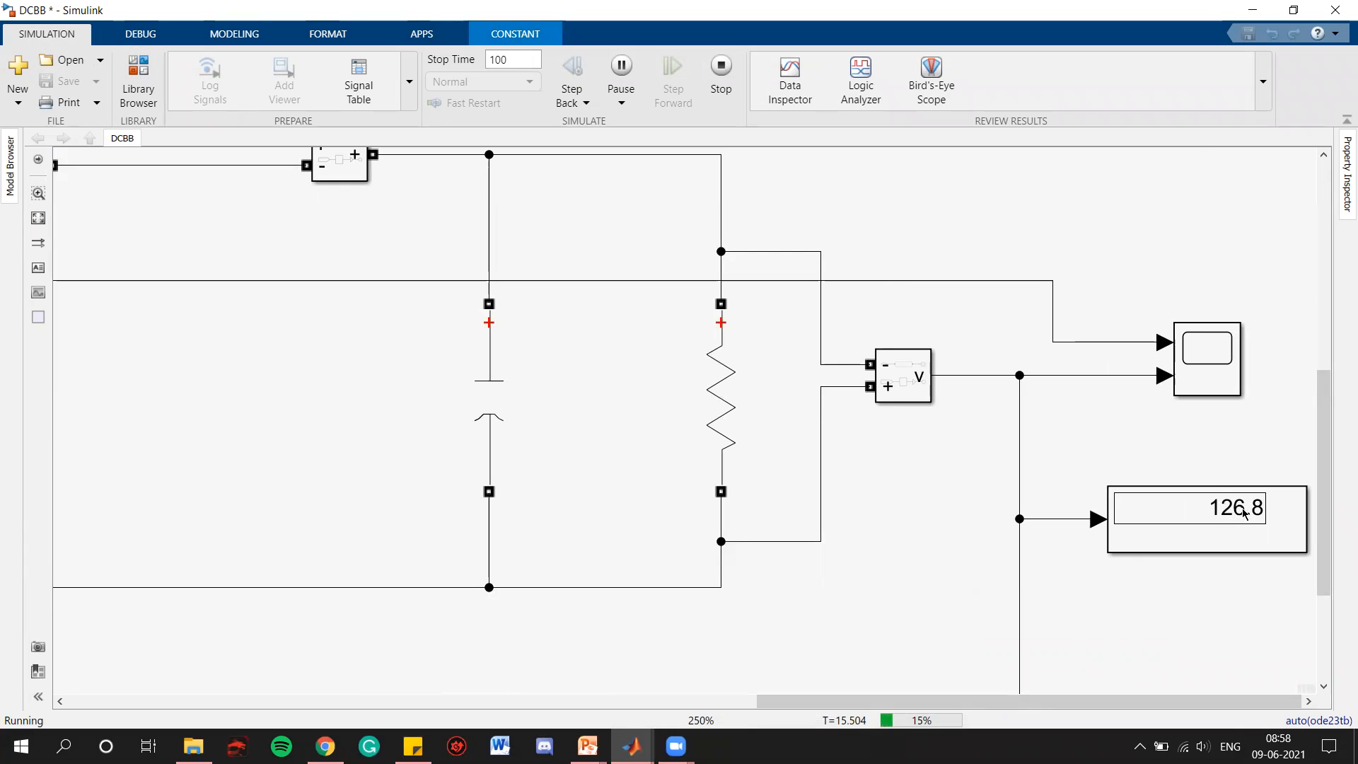
Step: Fit the full response on the output scope and zoom in vertically on the output voltage around 127 V
double_click(1204, 388)
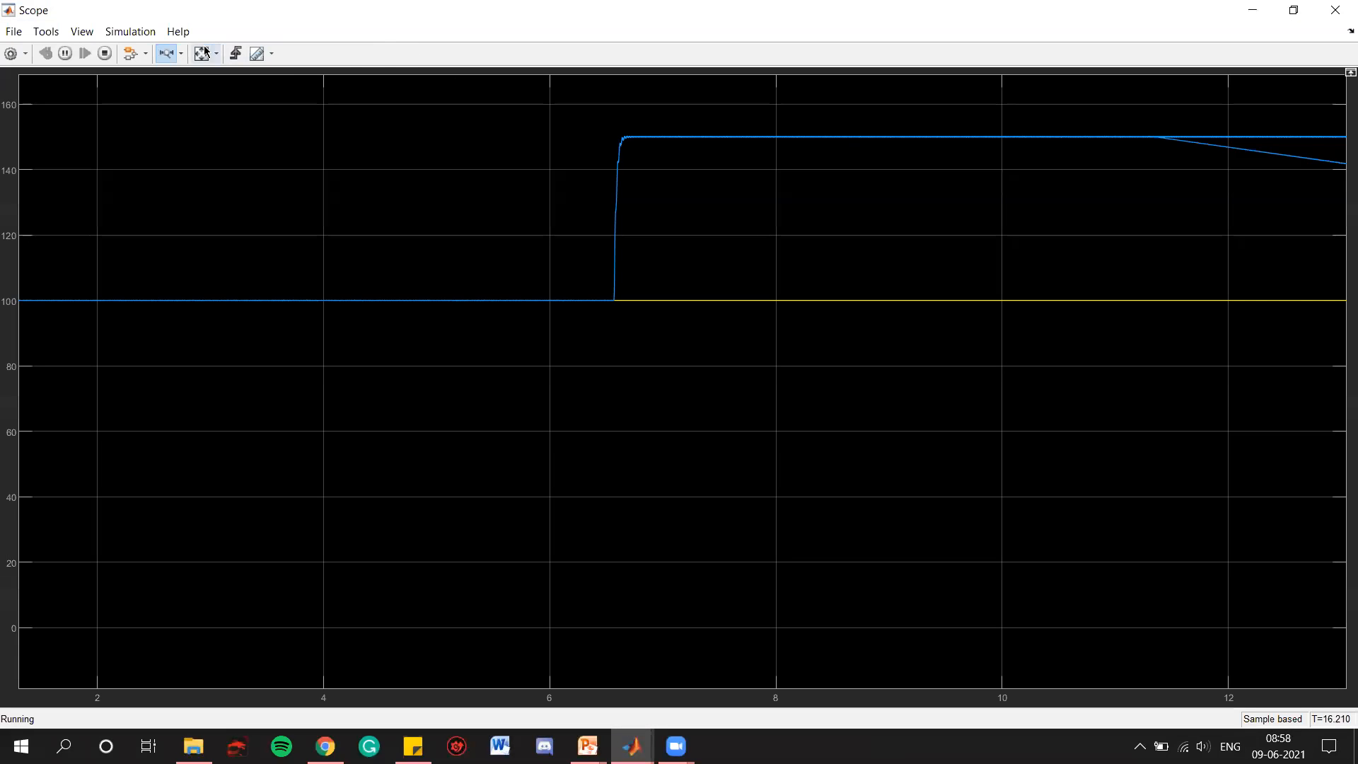
click(205, 51)
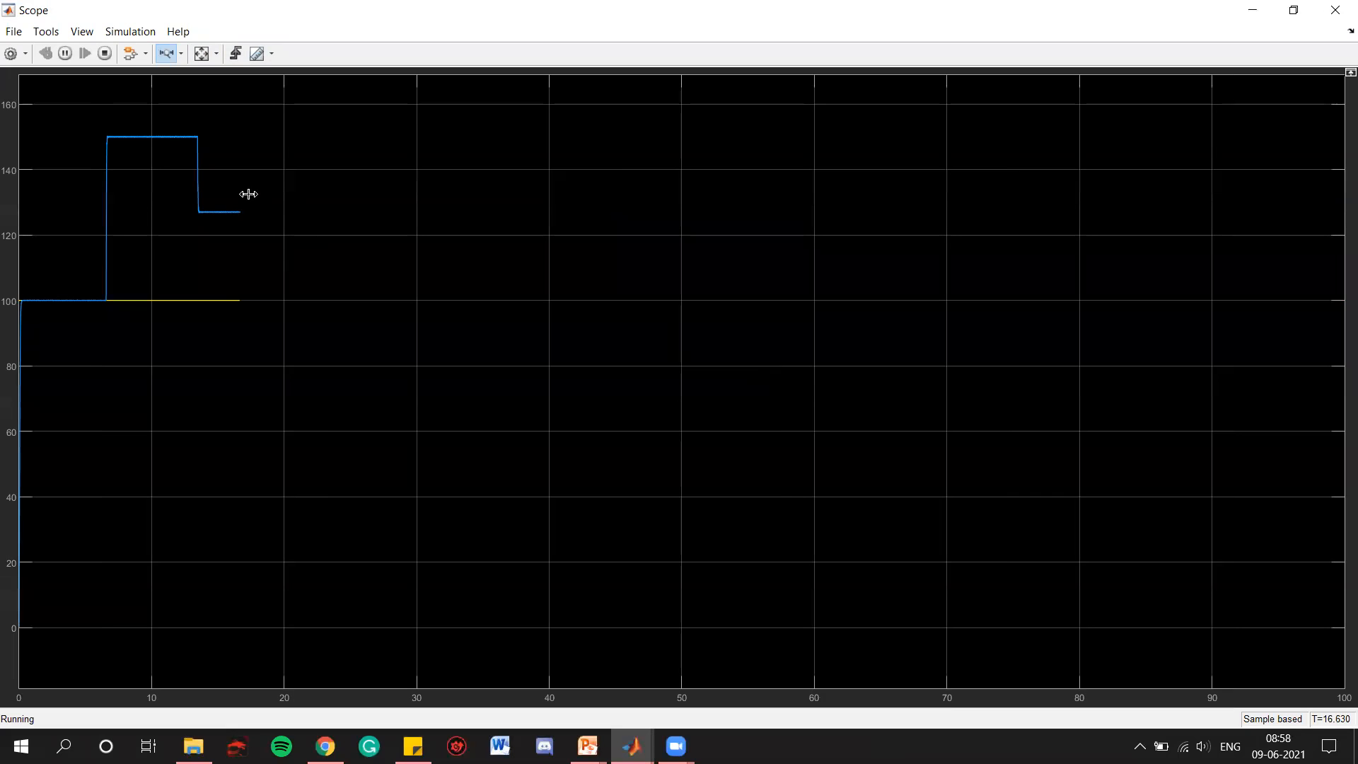
click(183, 55)
click(170, 113)
drag(261, 199, 261, 216)
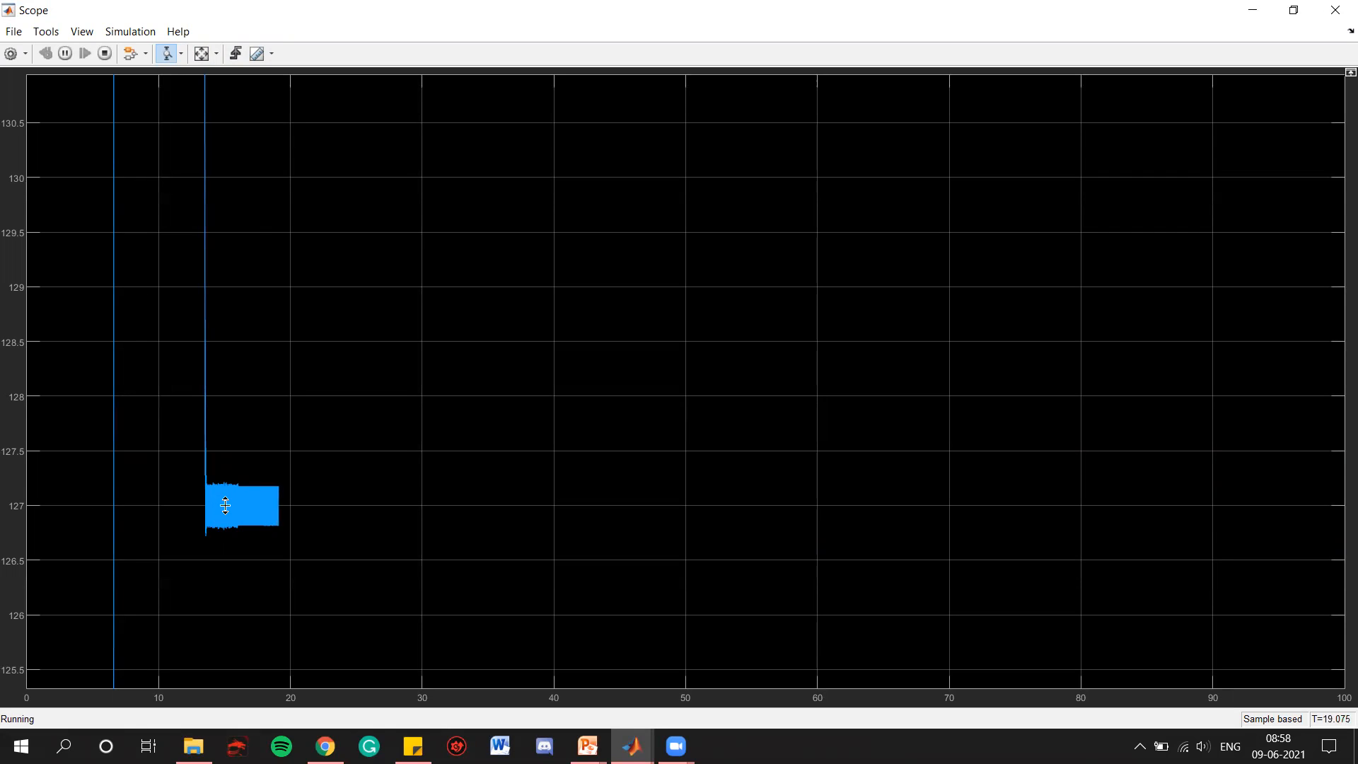
Step: Zoom in along time on the output ripple near 19.596 s, then restore the output scope's full range and close it
click(182, 56)
click(170, 110)
drag(304, 504, 265, 515)
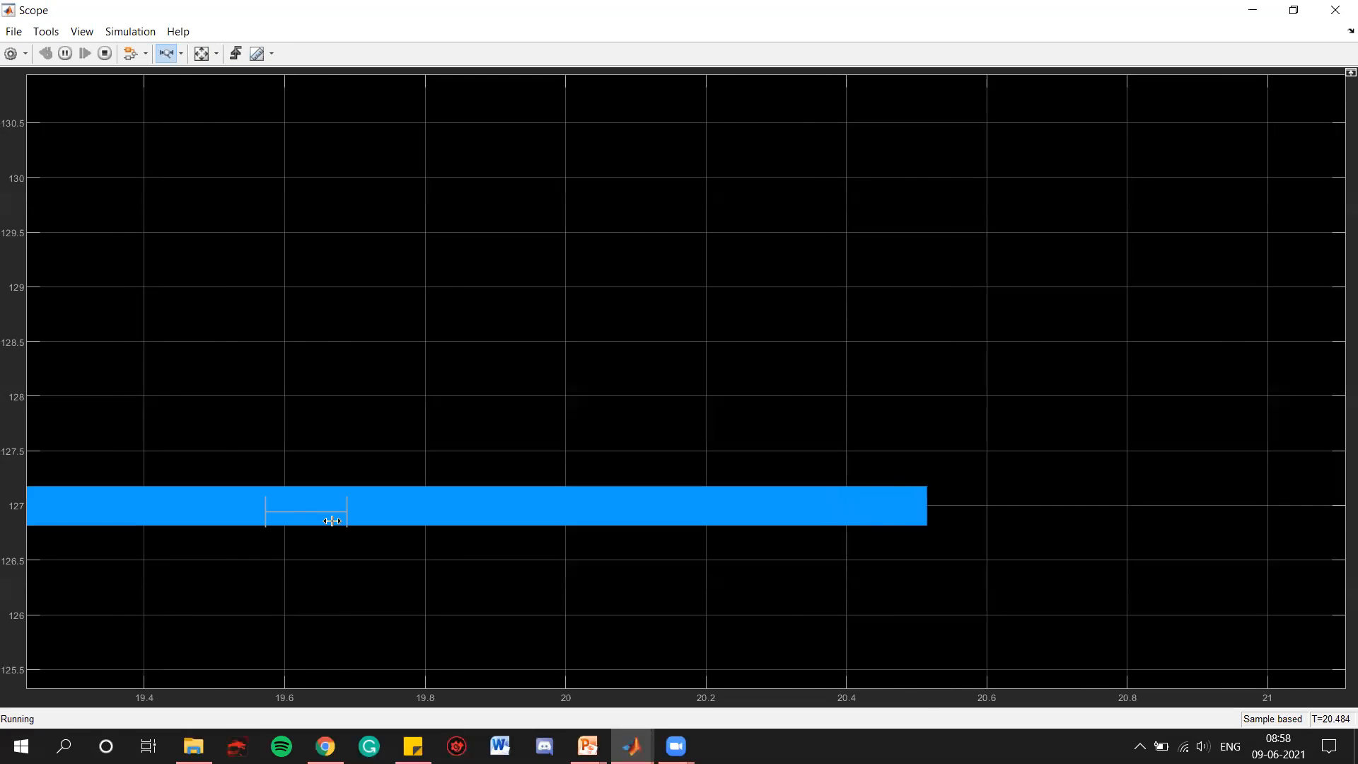
mouse_move(362, 507)
mouse_down()
mouse_move(268, 506)
mouse_move(415, 505)
mouse_up()
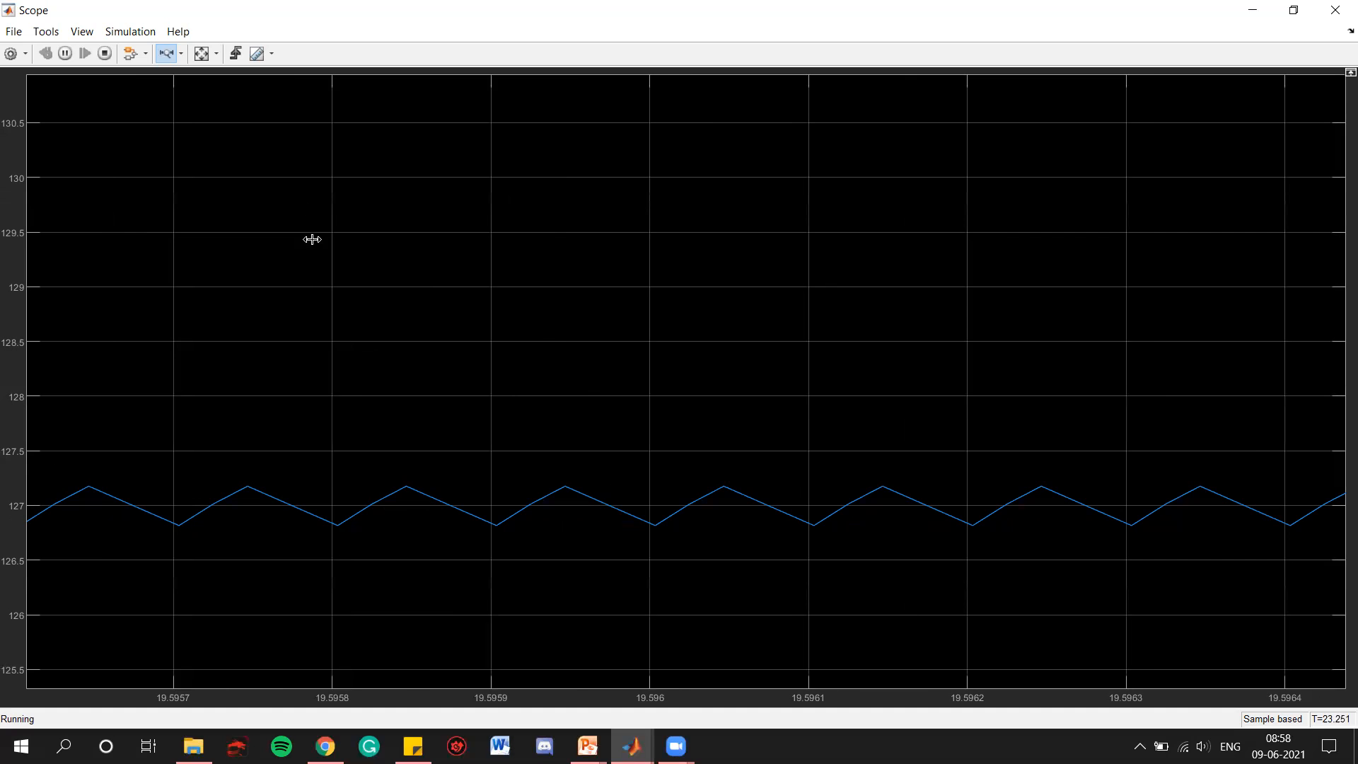
click(203, 56)
click(1332, 11)
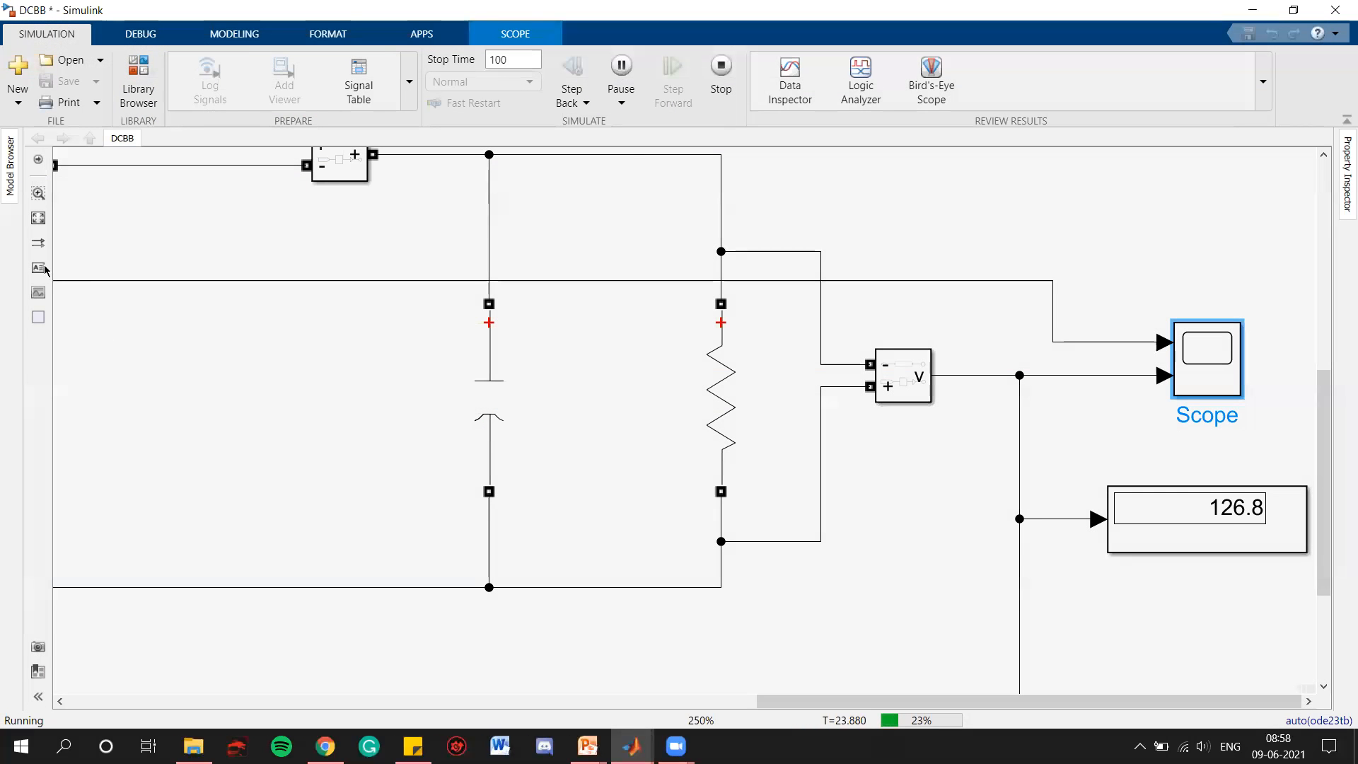
Step: Change the reference voltage constant to 67.5 and apply it to the running simulation
click(38, 218)
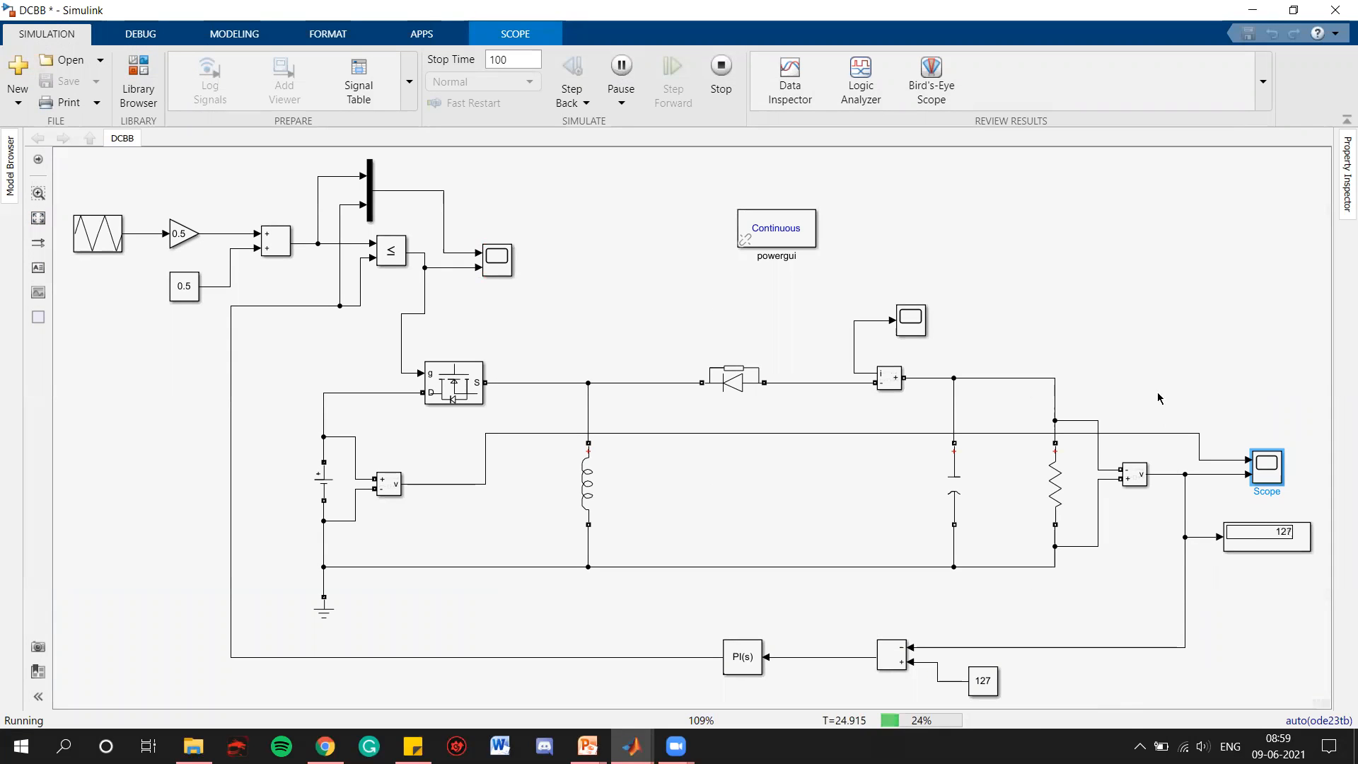
double_click(988, 681)
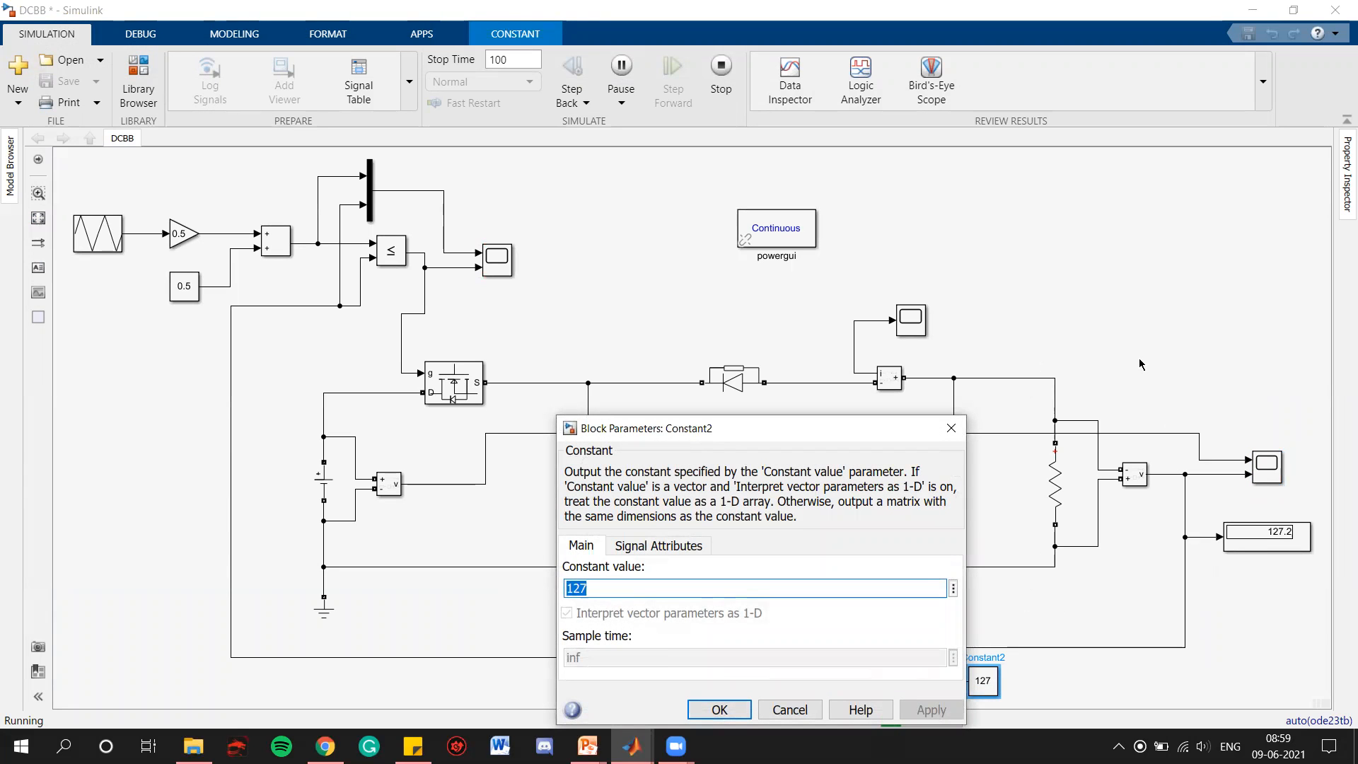
text(67.)
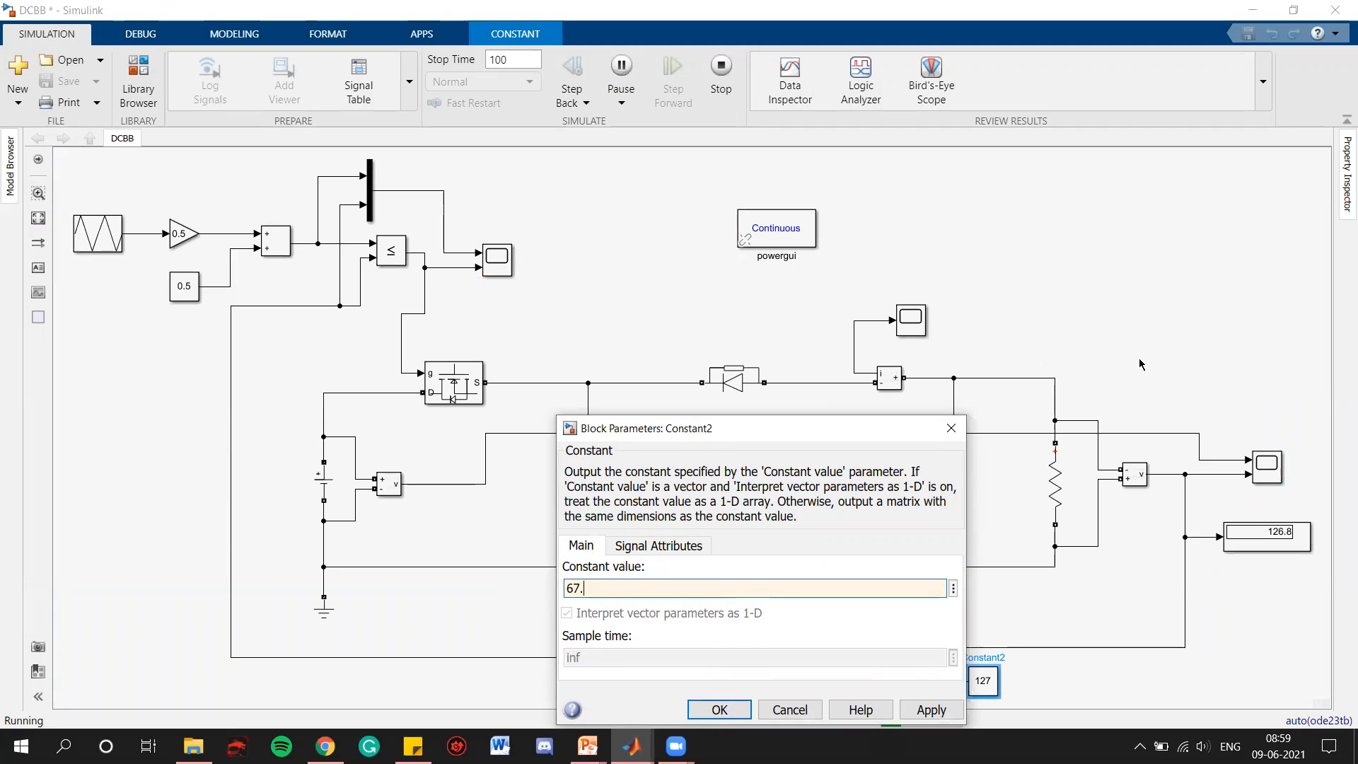
click(932, 710)
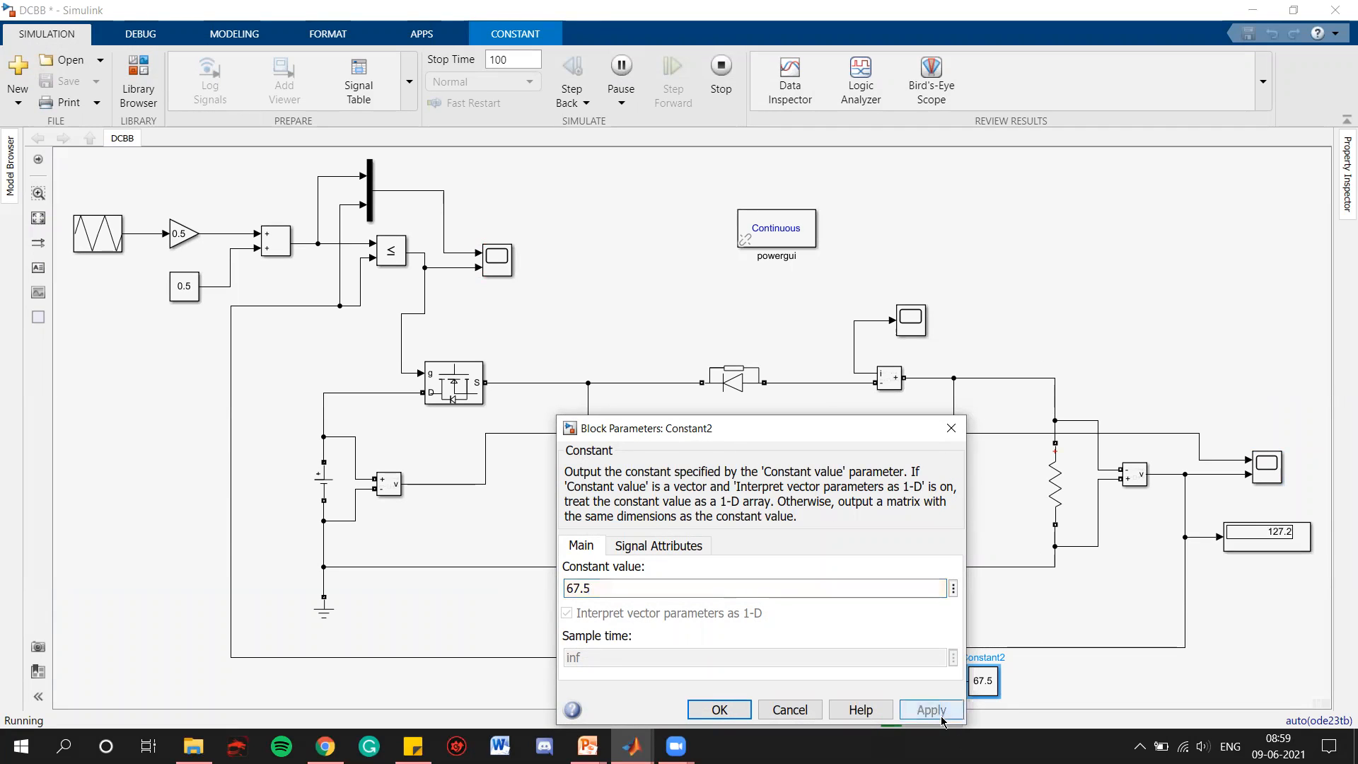
Step: Close the reference constant's parameters and read the output voltage on the display block for the 67.5 V reference
click(725, 708)
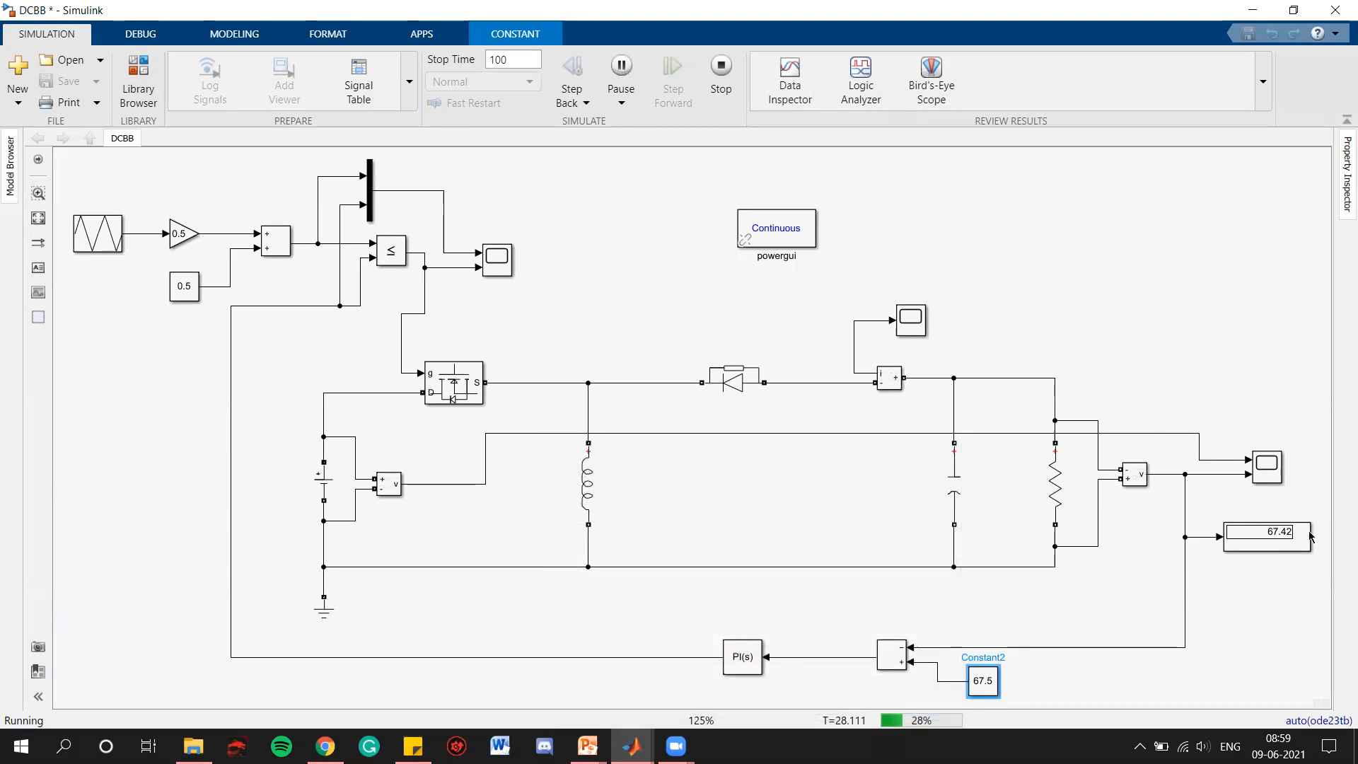
scroll(1278, 530, up, 3)
scroll(1309, 535, up, 2)
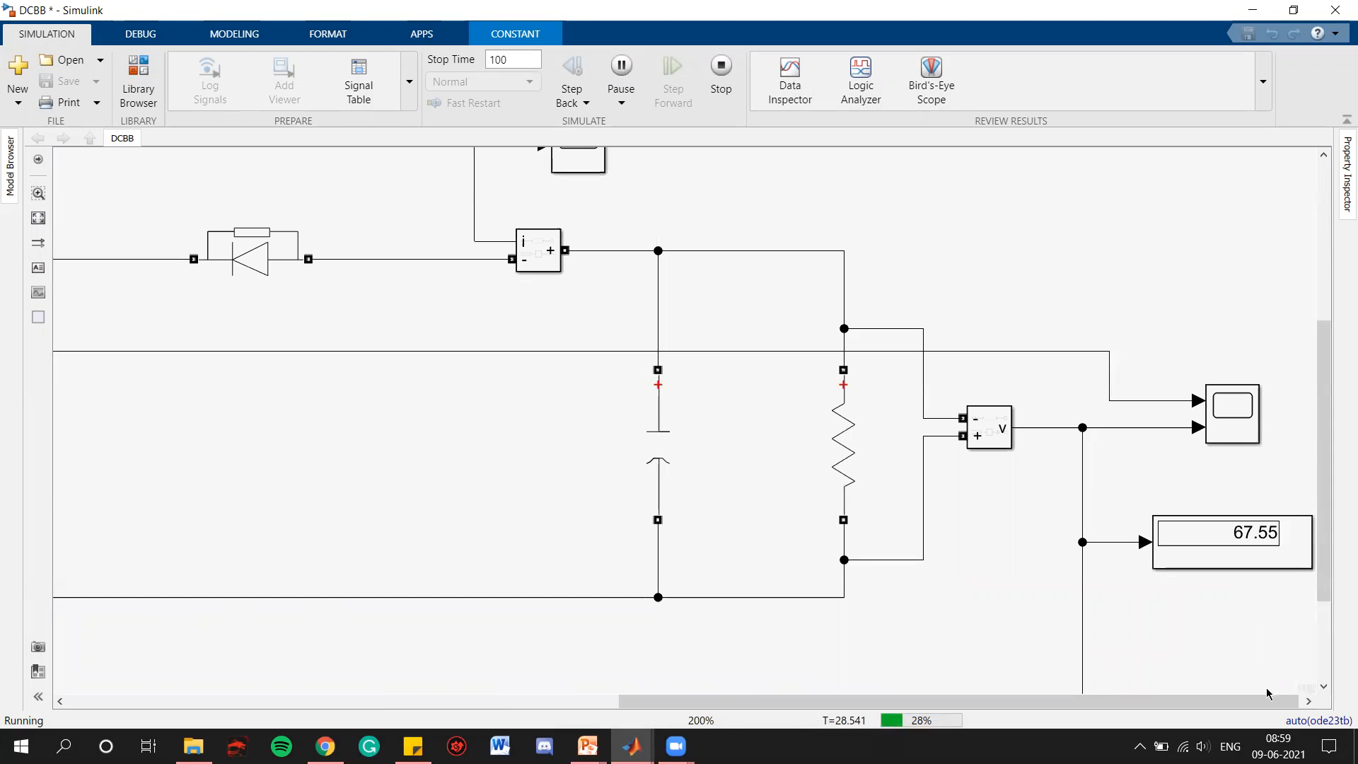
click(1281, 536)
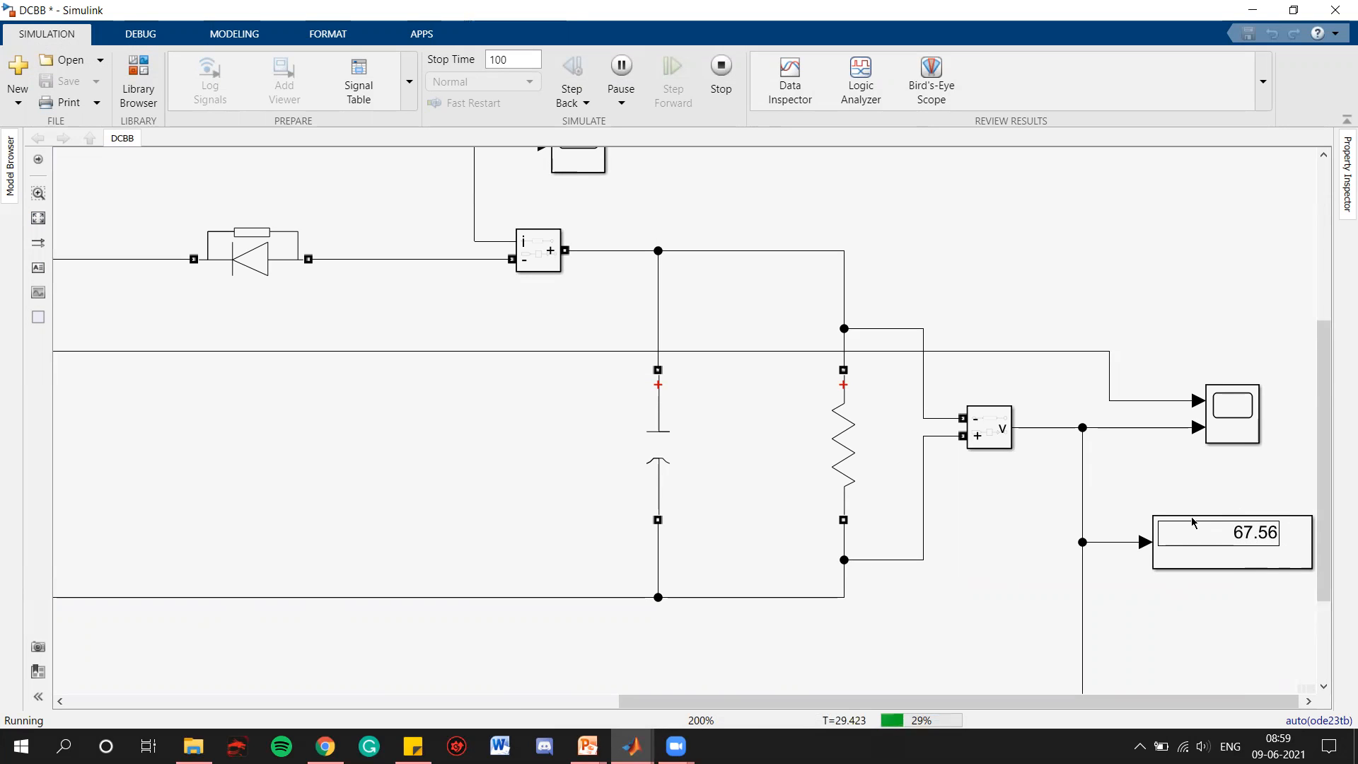
click(33, 218)
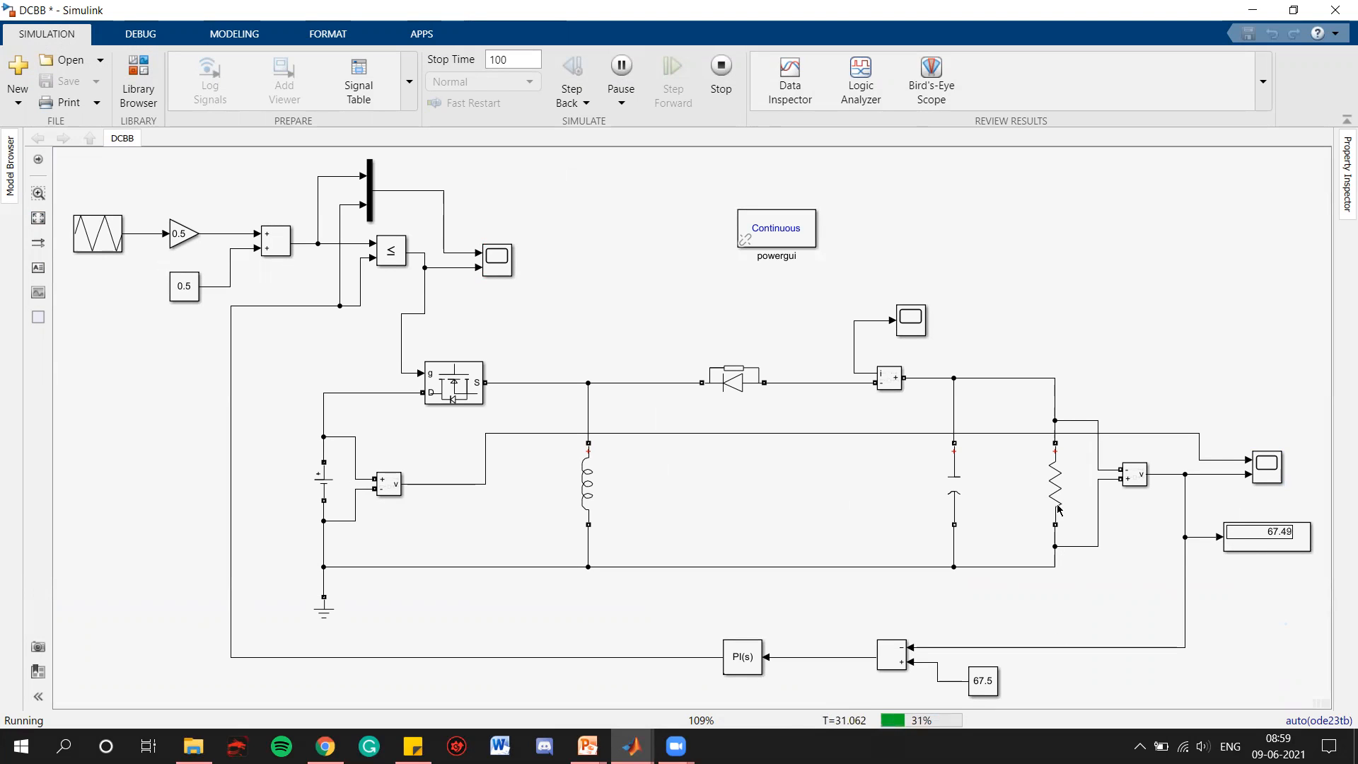
Step: Reopen the output scope and zoom its time axis to about the first 37 seconds
double_click(1266, 466)
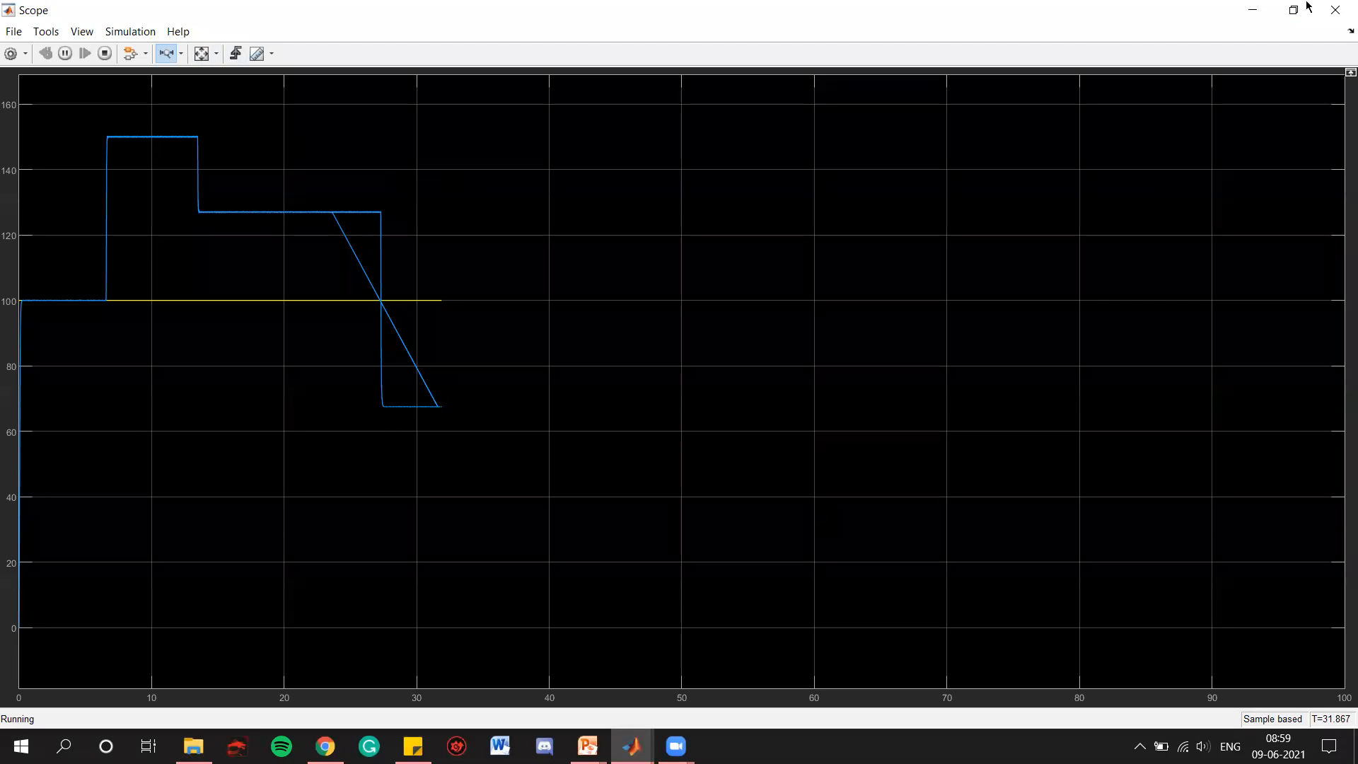
click(1335, 10)
double_click(1266, 467)
drag(512, 368, 11, 357)
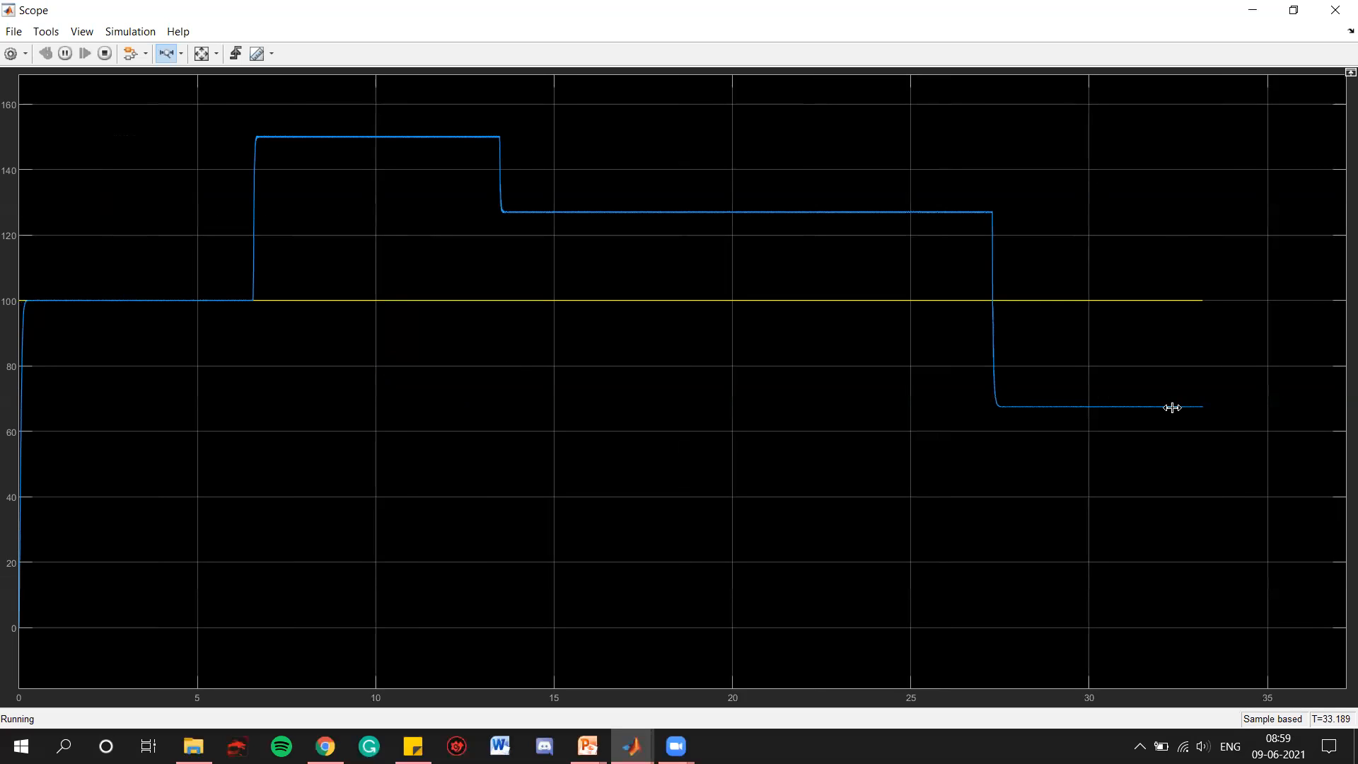
Step: Zoom in vertically on the output voltage around 67.5 V in the scope
click(181, 54)
click(169, 132)
drag(1135, 392, 1136, 424)
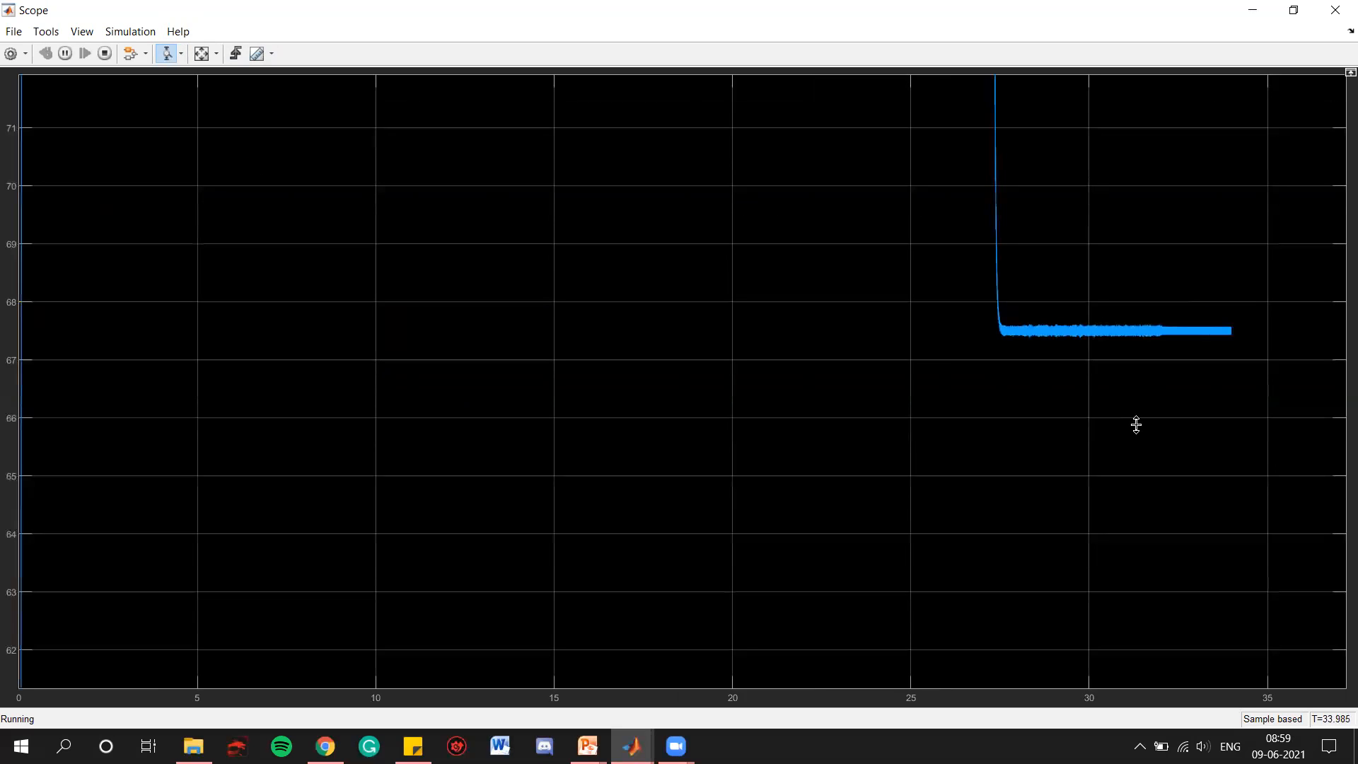
drag(1179, 307, 1181, 354)
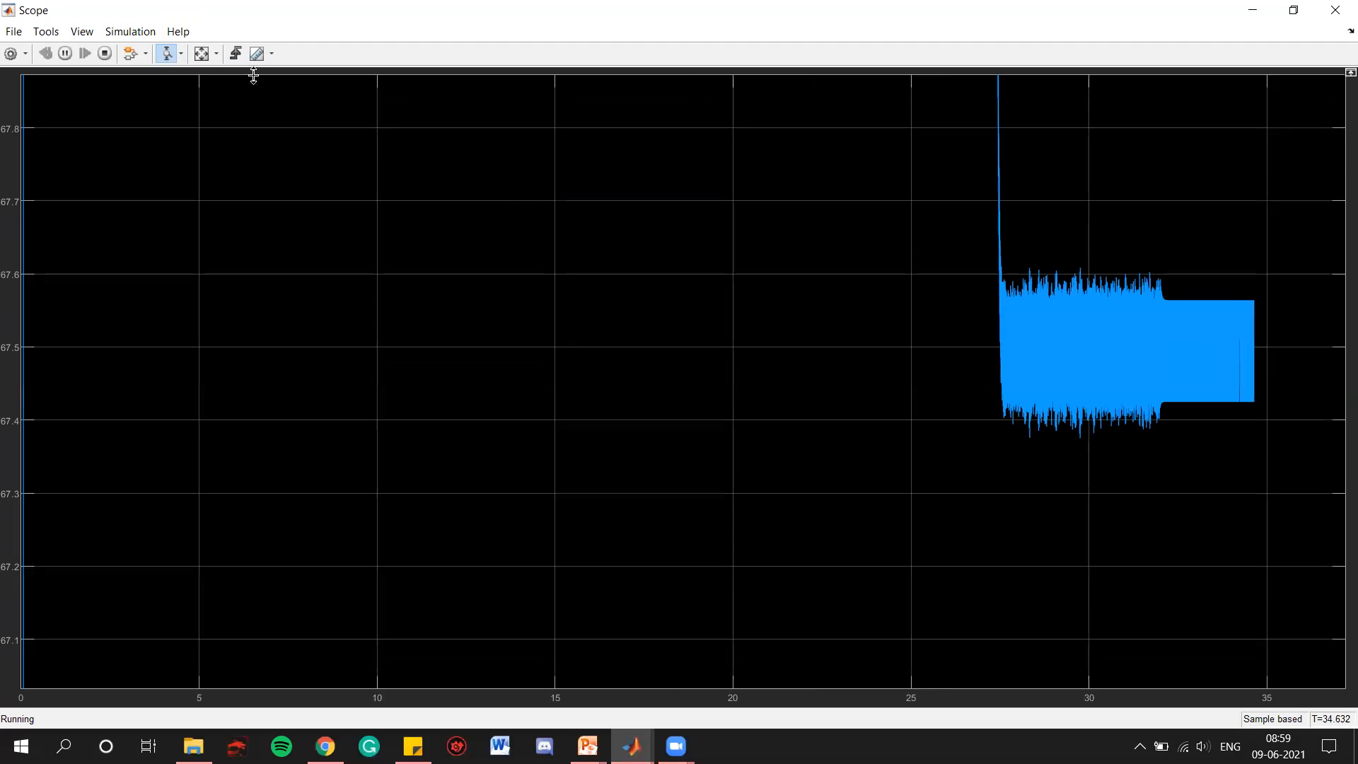
Step: Zoom in along time on the output voltage ripple near 33.544 s
click(181, 53)
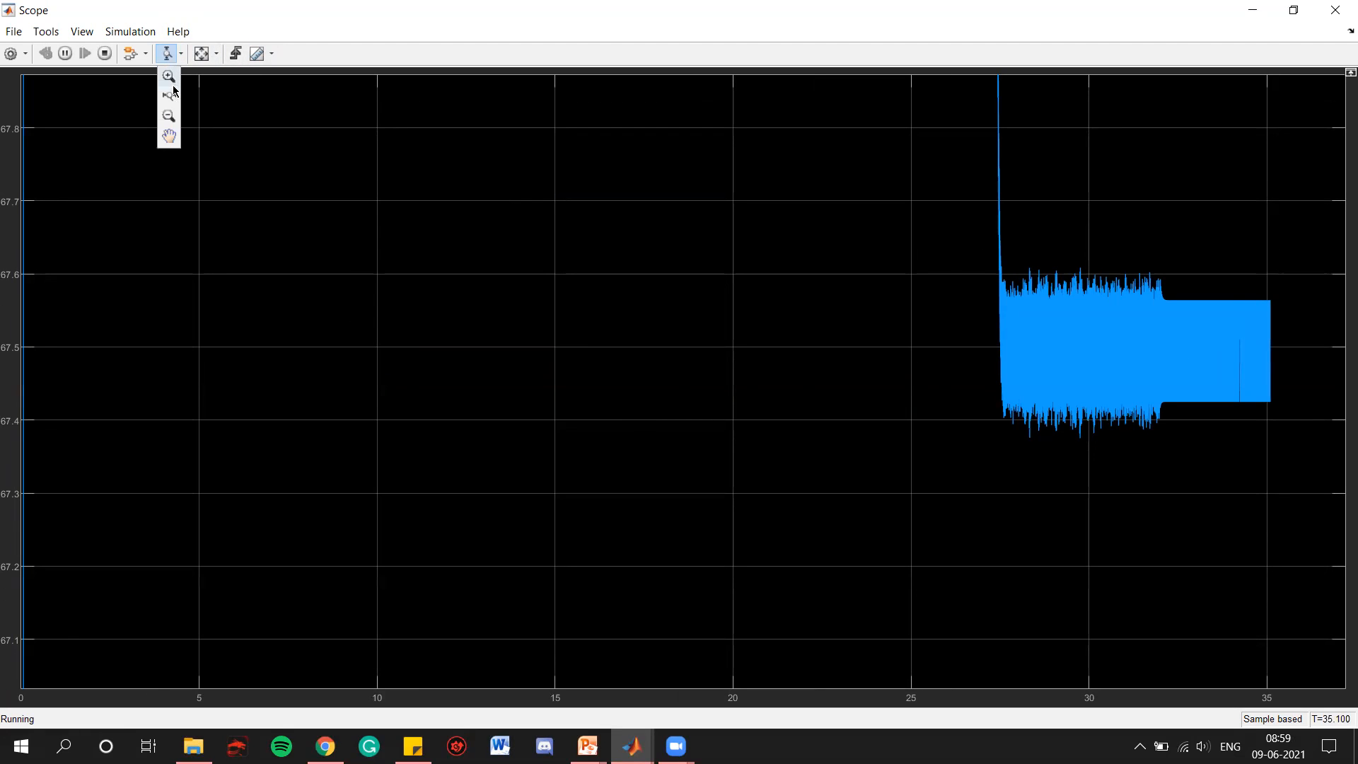
click(171, 96)
drag(1157, 347, 1245, 357)
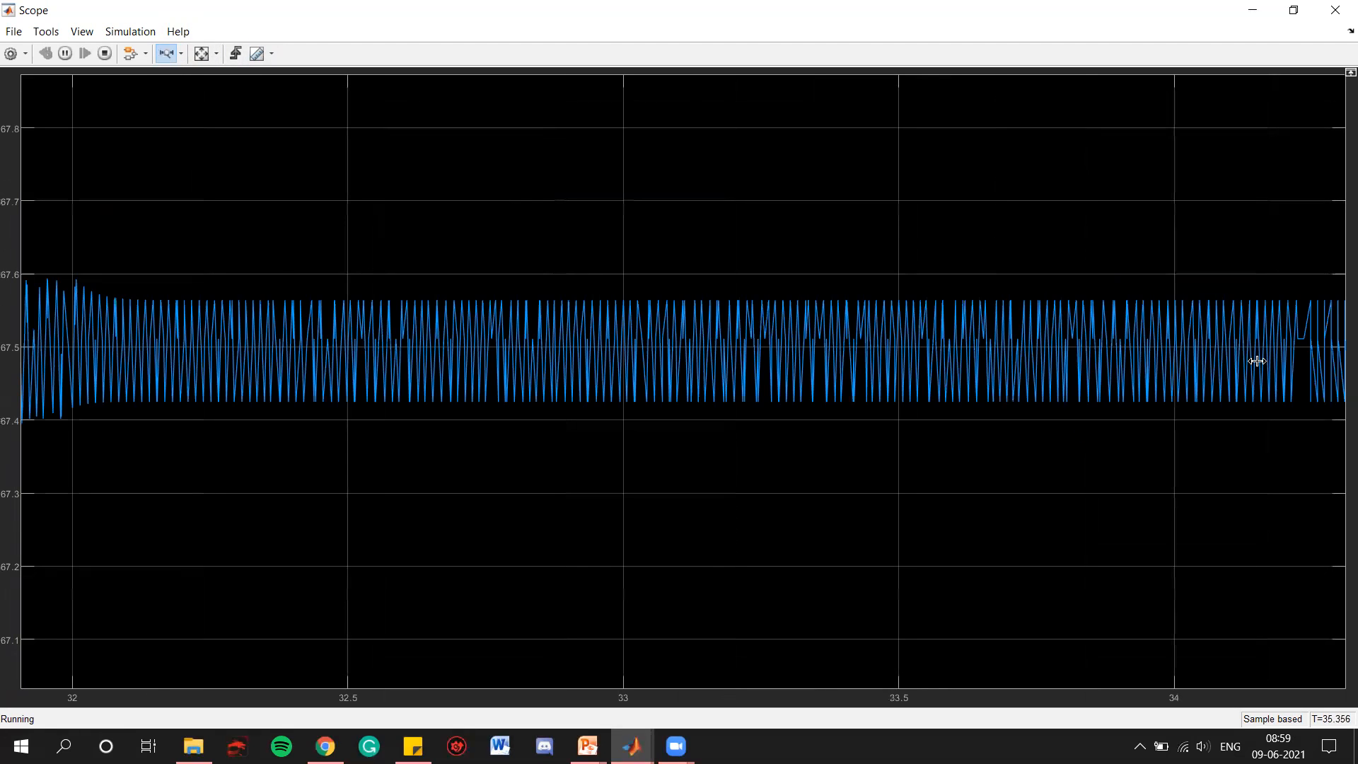
drag(817, 342, 1009, 346)
drag(630, 346, 873, 345)
drag(575, 347, 802, 348)
drag(717, 352, 480, 343)
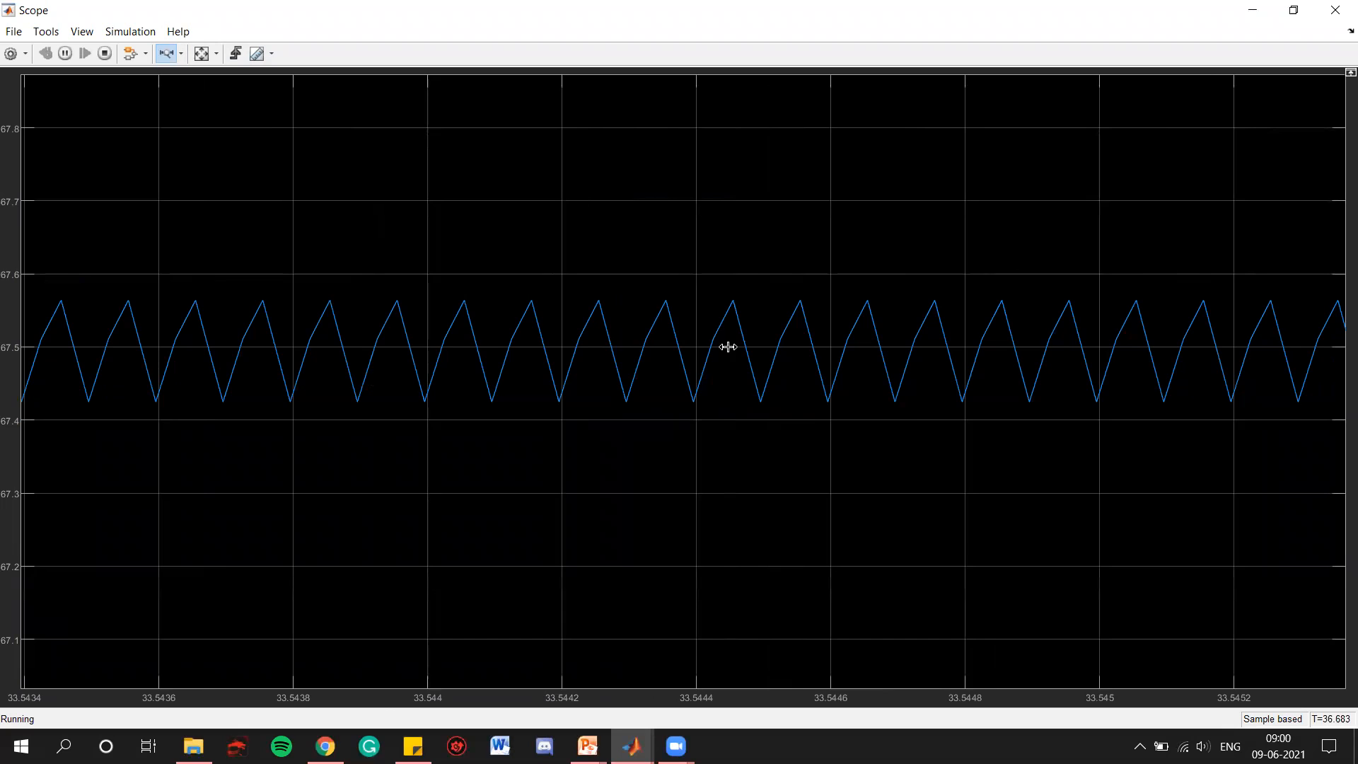
drag(298, 352, 613, 393)
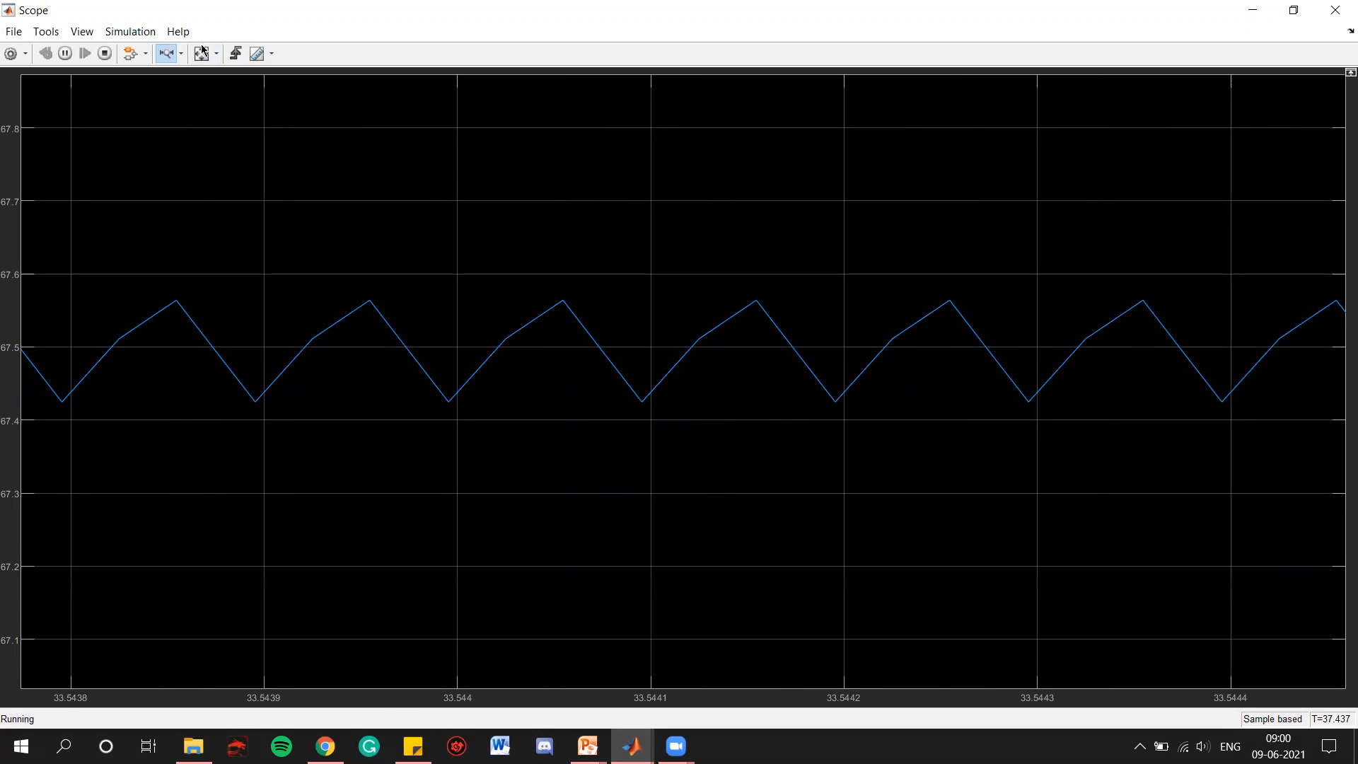
Step: Restore the output scope's full range, close it, and stop the running simulation
double_click(621, 396)
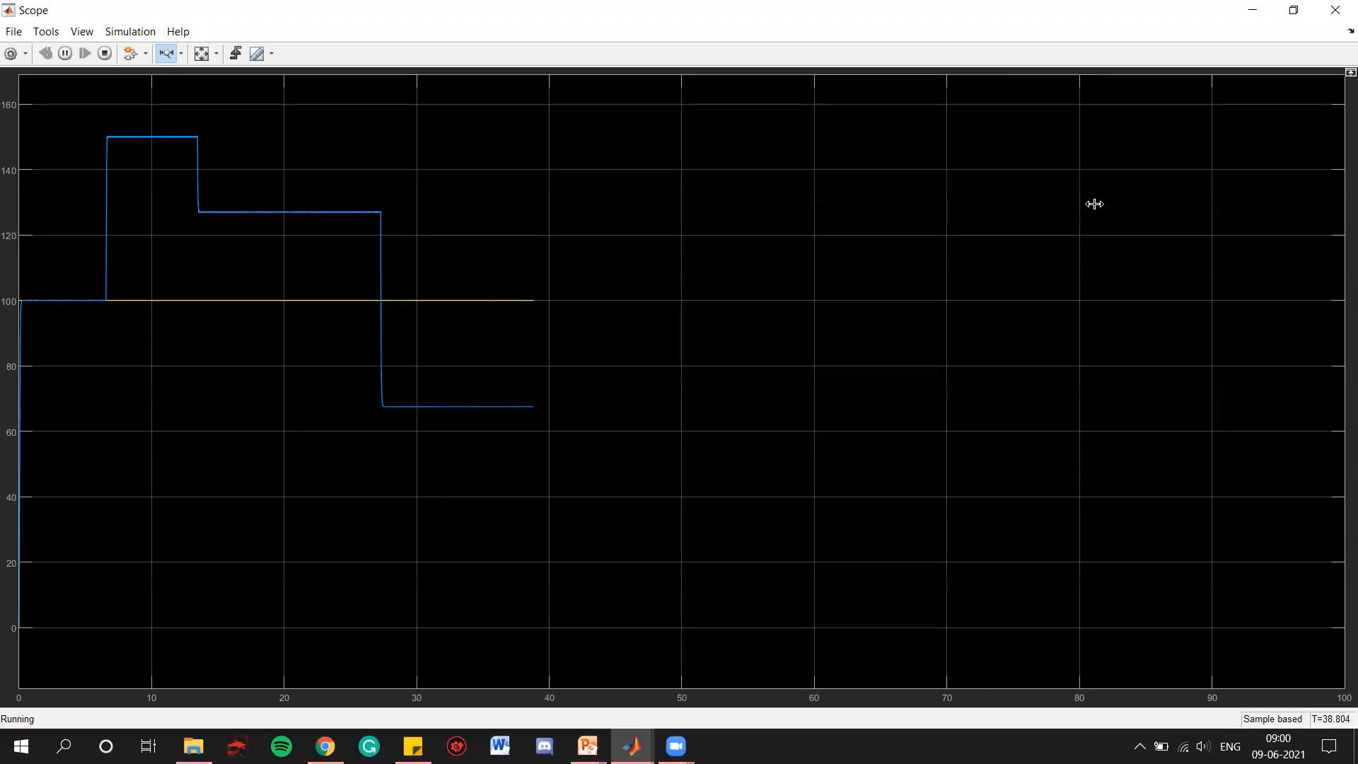
click(1335, 9)
click(1167, 344)
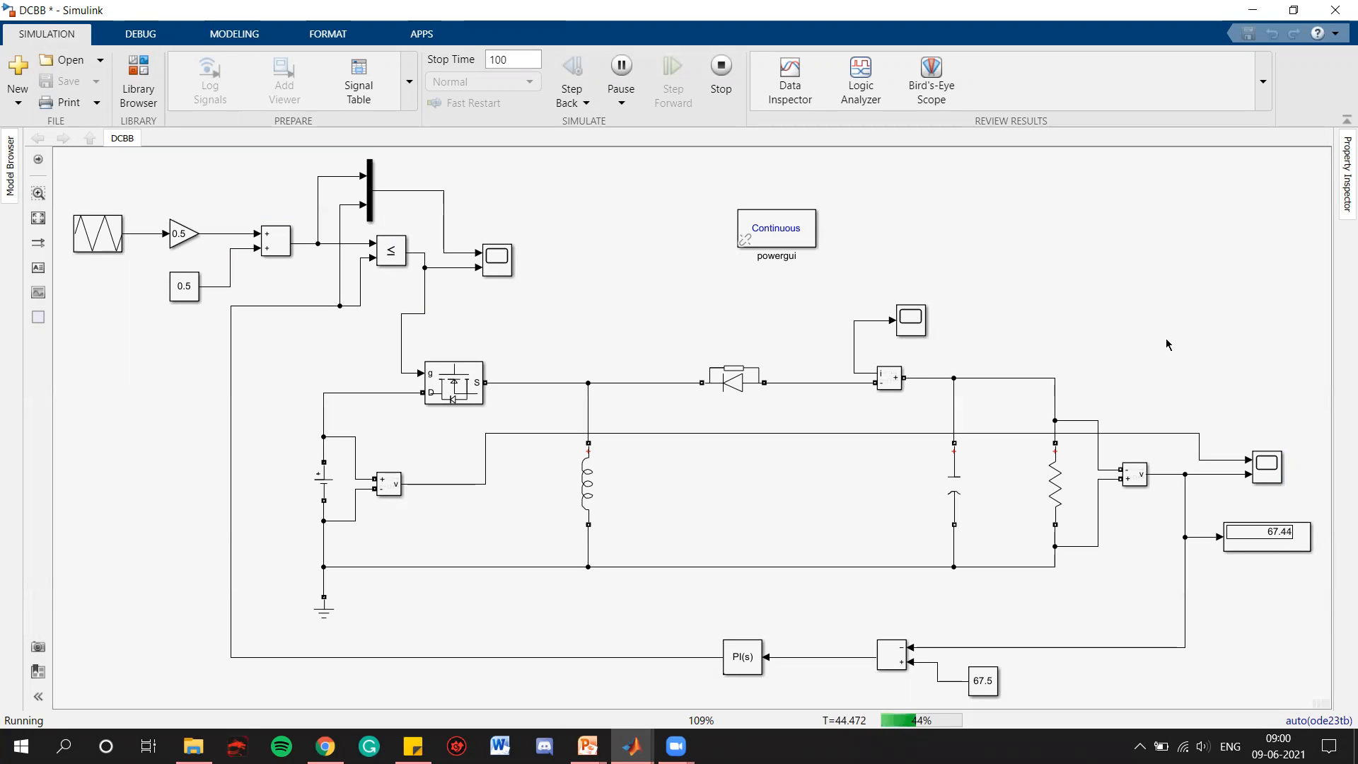
click(721, 70)
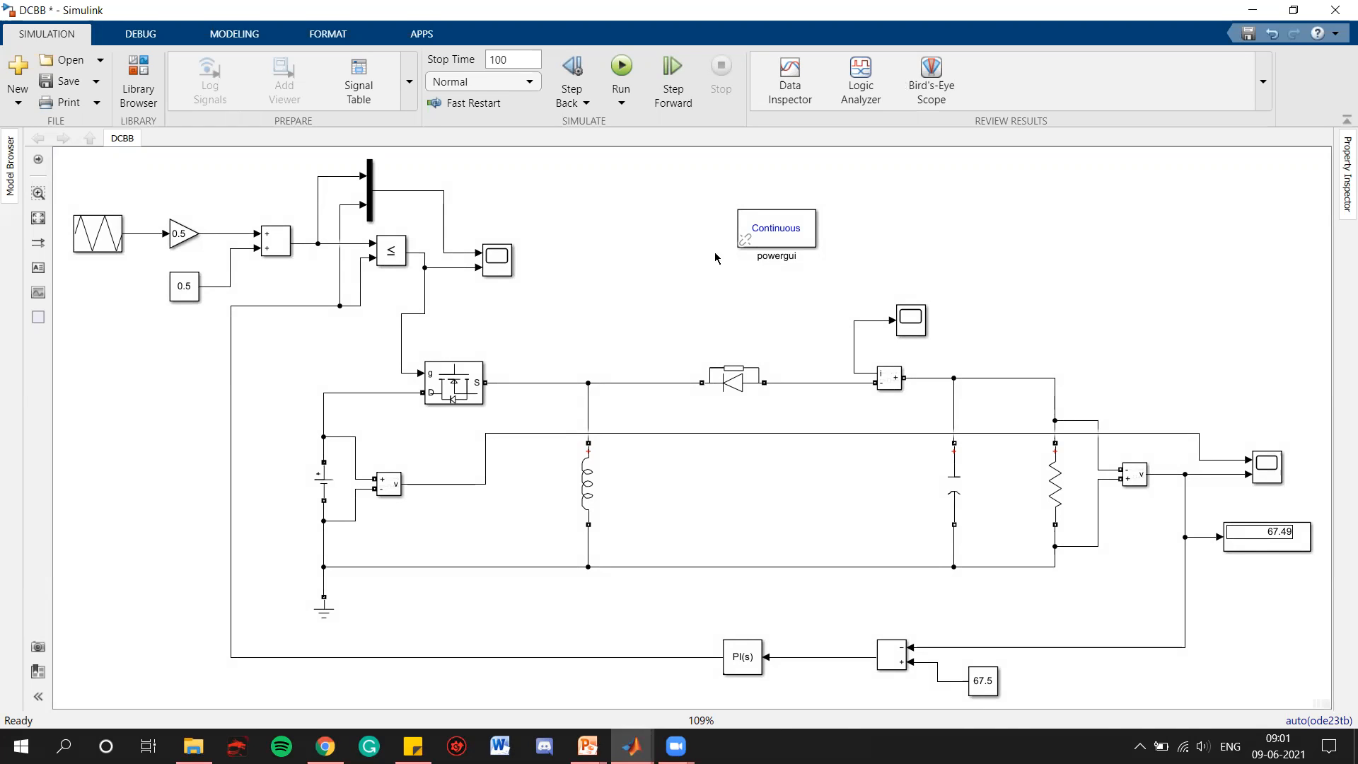
click(765, 256)
click(321, 480)
click(818, 636)
click(987, 683)
click(1256, 469)
click(972, 688)
Step: Set the reference voltage constant to 120
double_click(983, 681)
text(120)
click(930, 709)
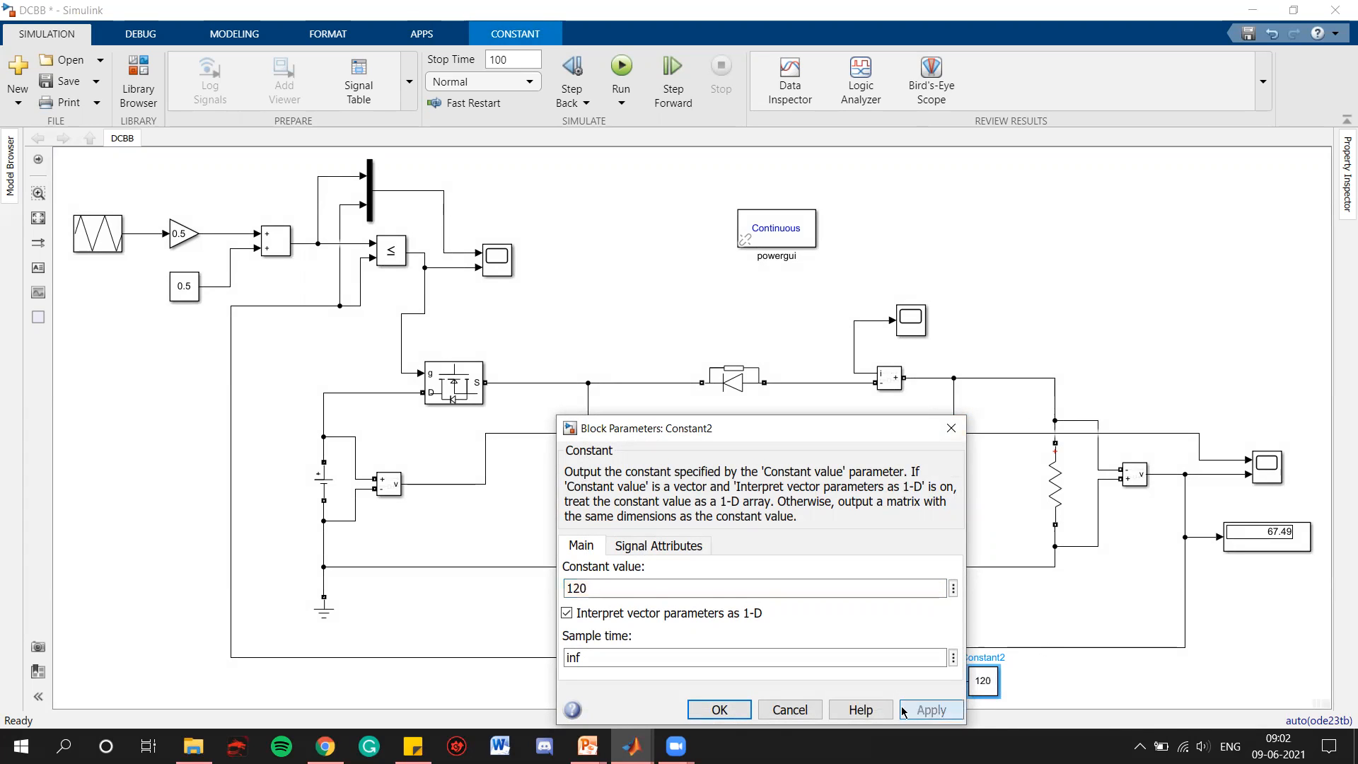
click(718, 709)
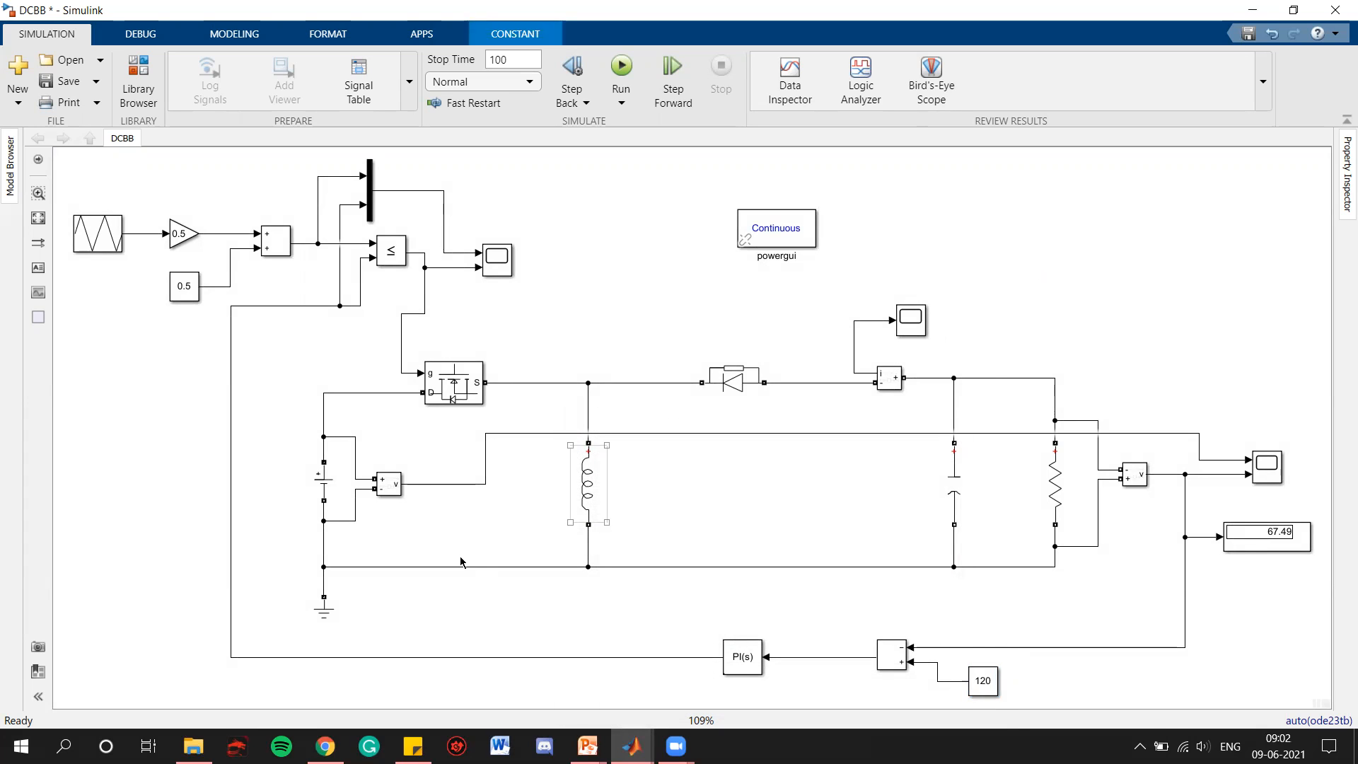
Step: Check the DC voltage source's amplitude and close its parameters without changes
click(327, 484)
double_click(327, 485)
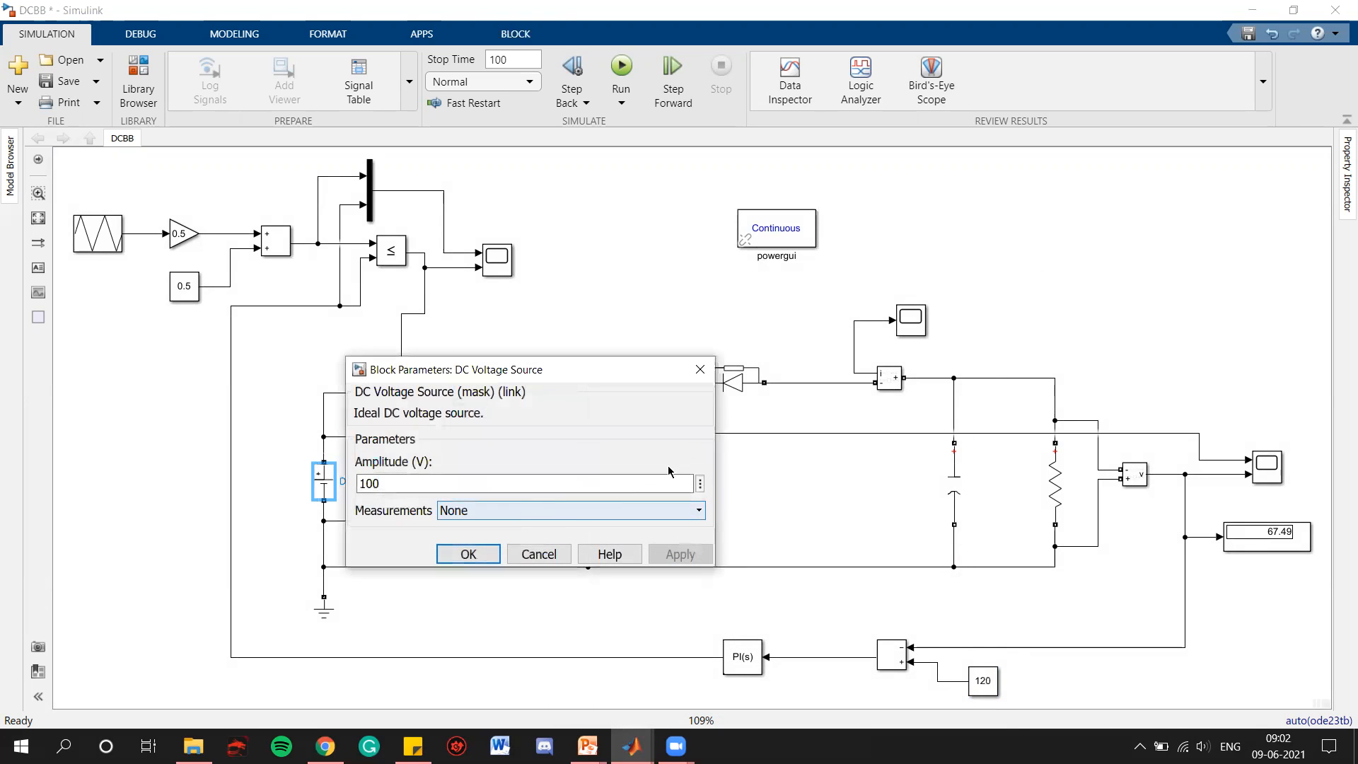
click(700, 369)
click(1051, 288)
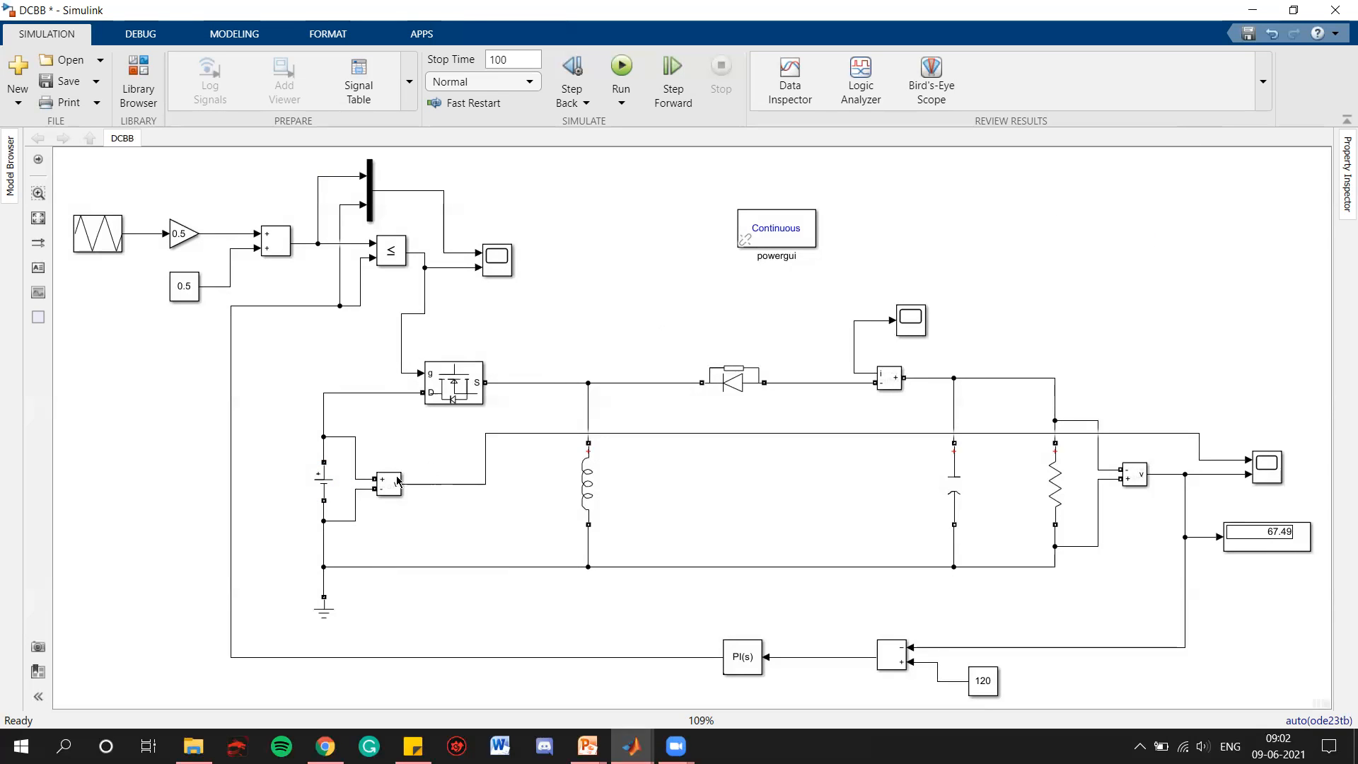
Step: Run the simulation with the 120 V reference and read the output voltage on the display block
click(326, 482)
click(1123, 194)
click(625, 72)
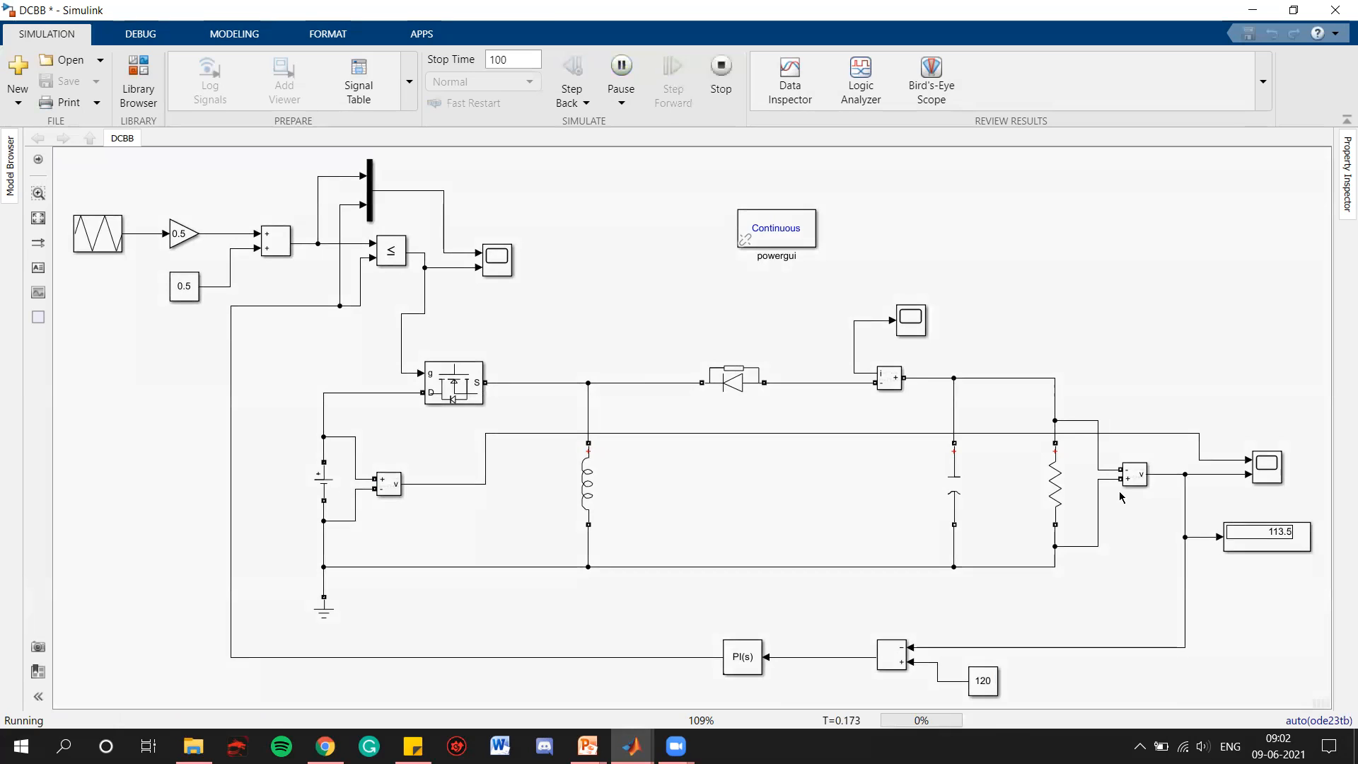
scroll(1303, 543, up, 2)
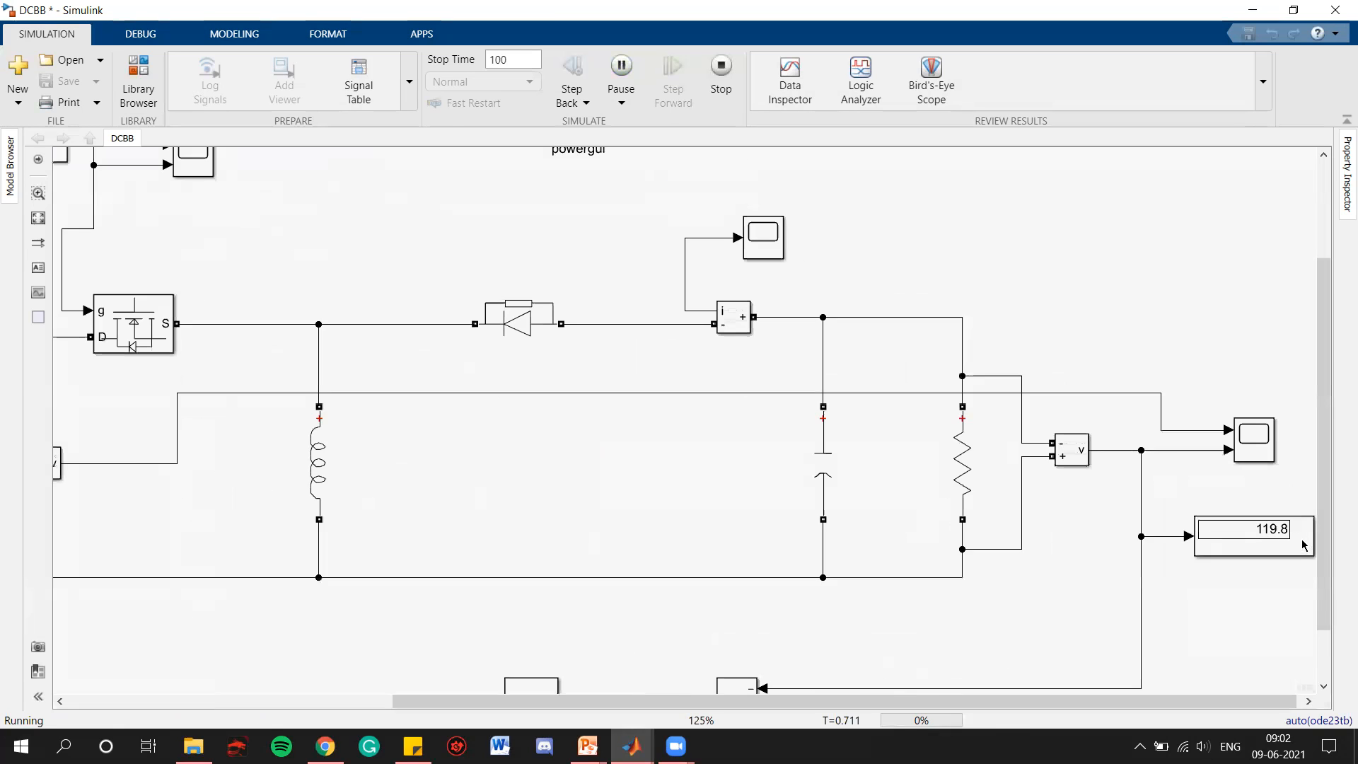
drag(1257, 706, 1270, 704)
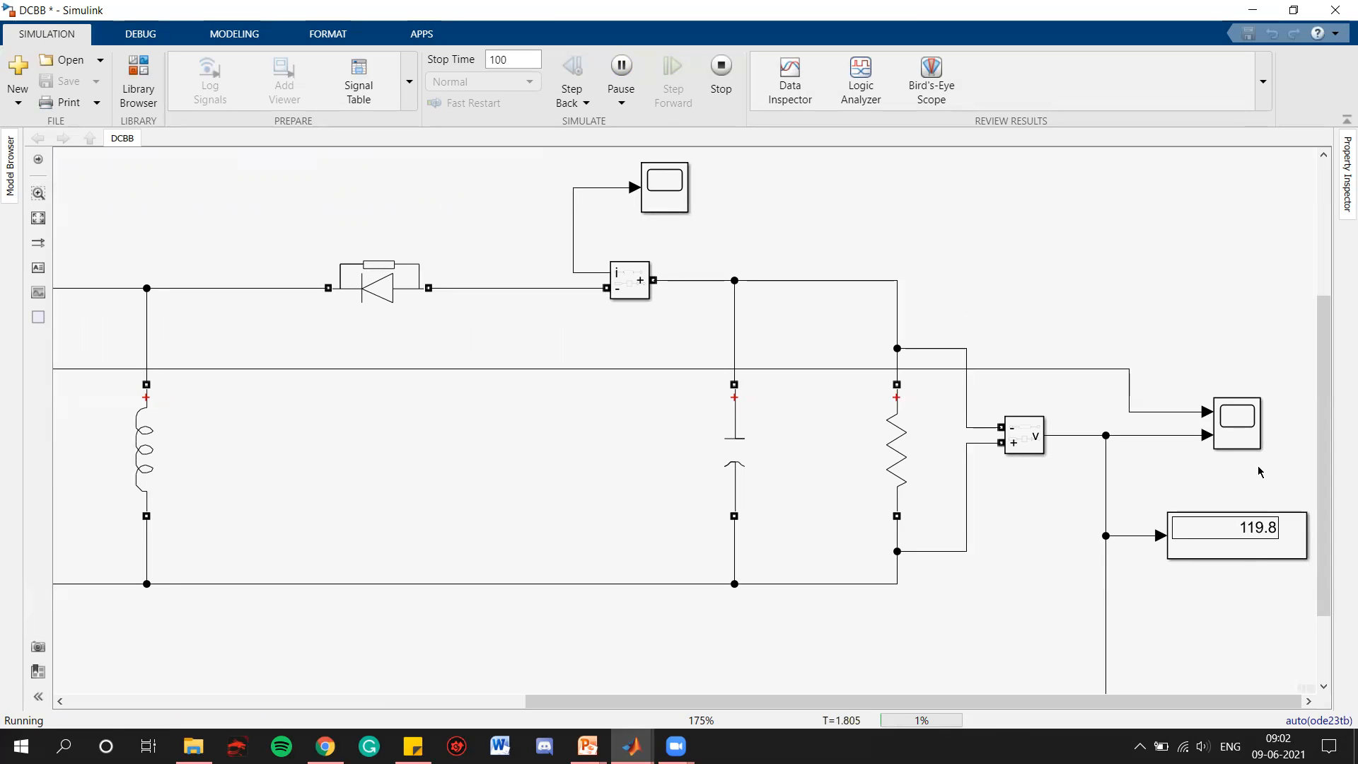
Step: View the start-up response on the output scope over about the first 6 seconds, then close the scope
click(1244, 421)
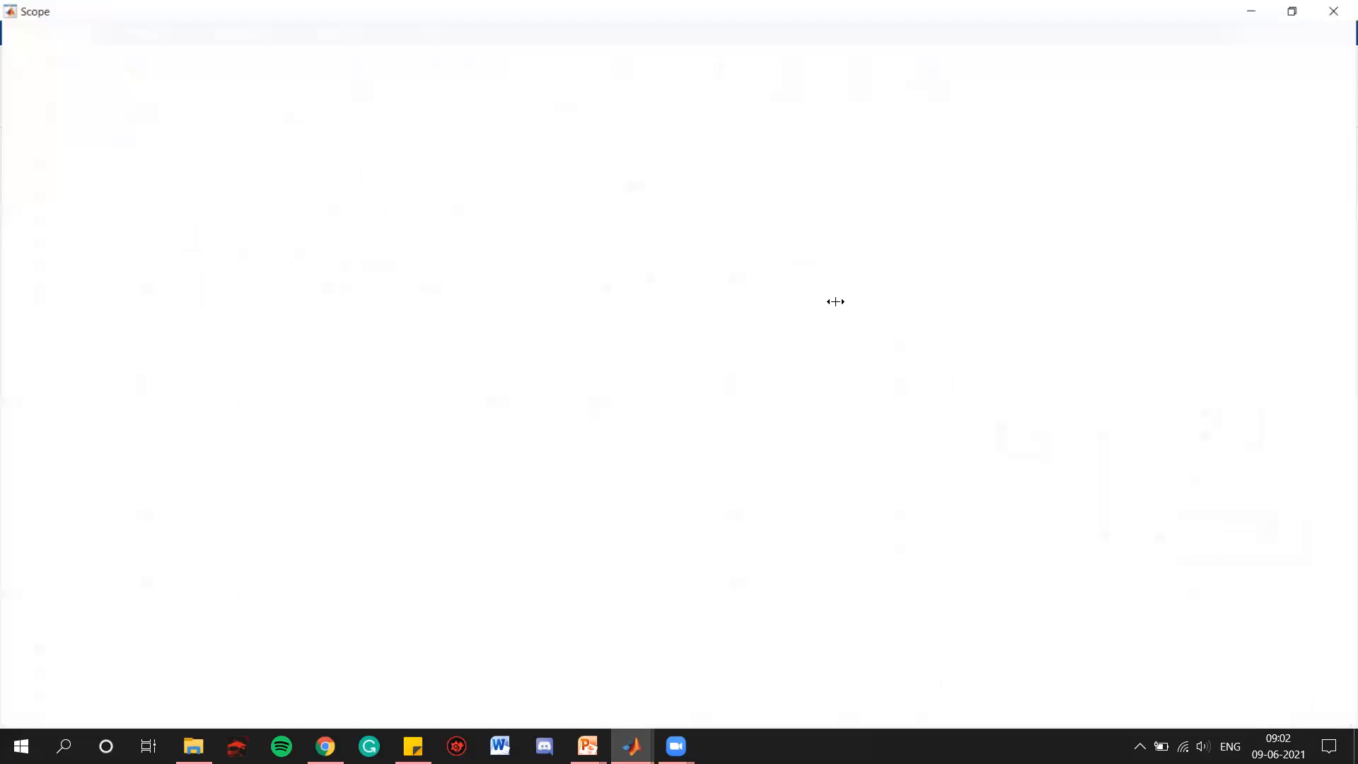
click(201, 54)
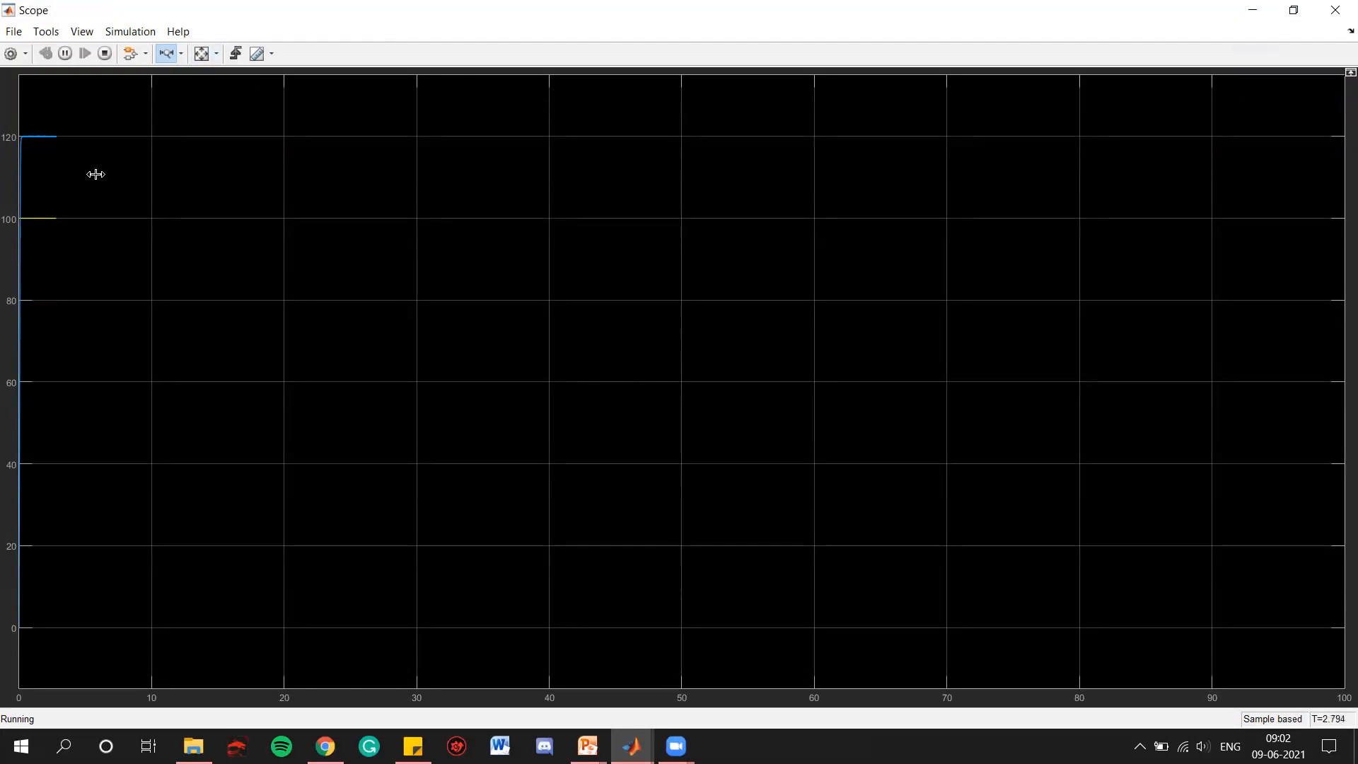
drag(10, 175, 97, 177)
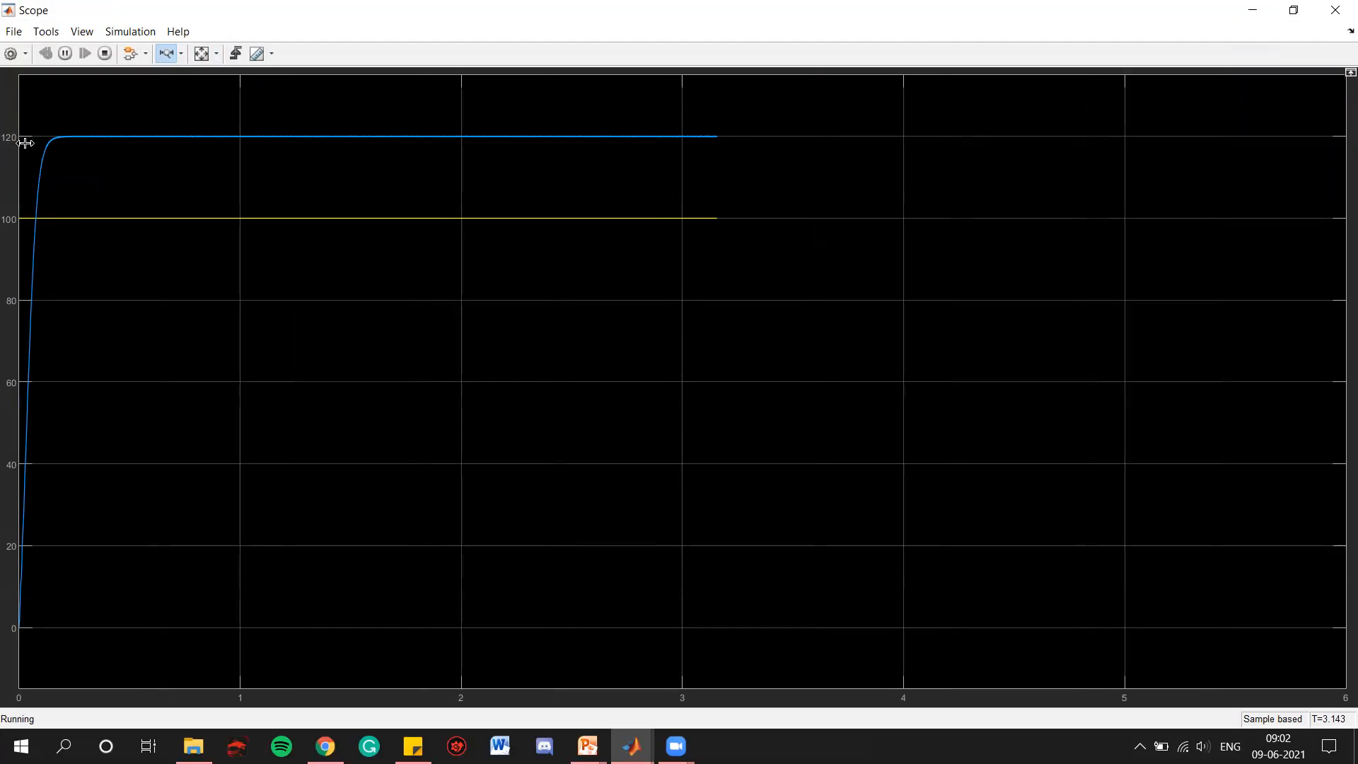
click(1335, 10)
Step: Change the DC voltage source's amplitude to 80 V and apply it to the running simulation
click(41, 220)
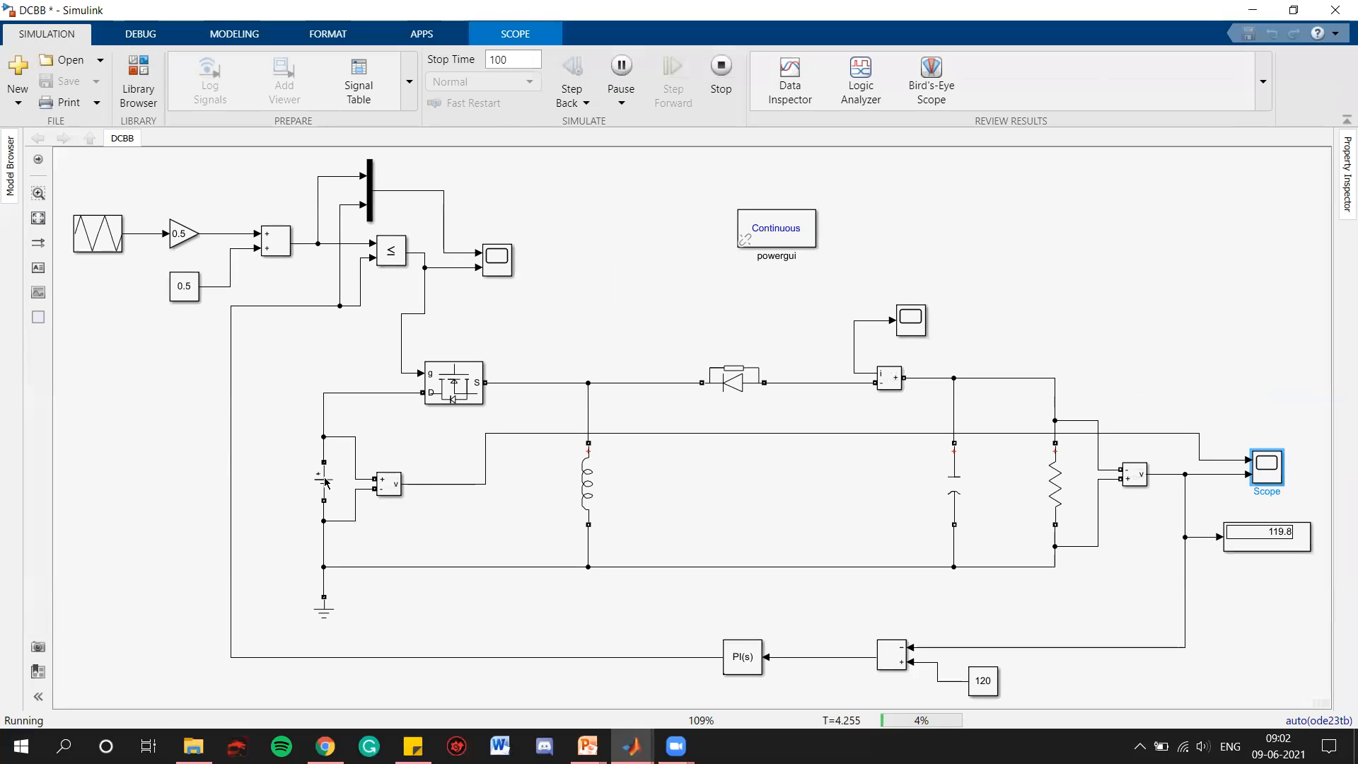
double_click(324, 481)
double_click(461, 487)
text(80)
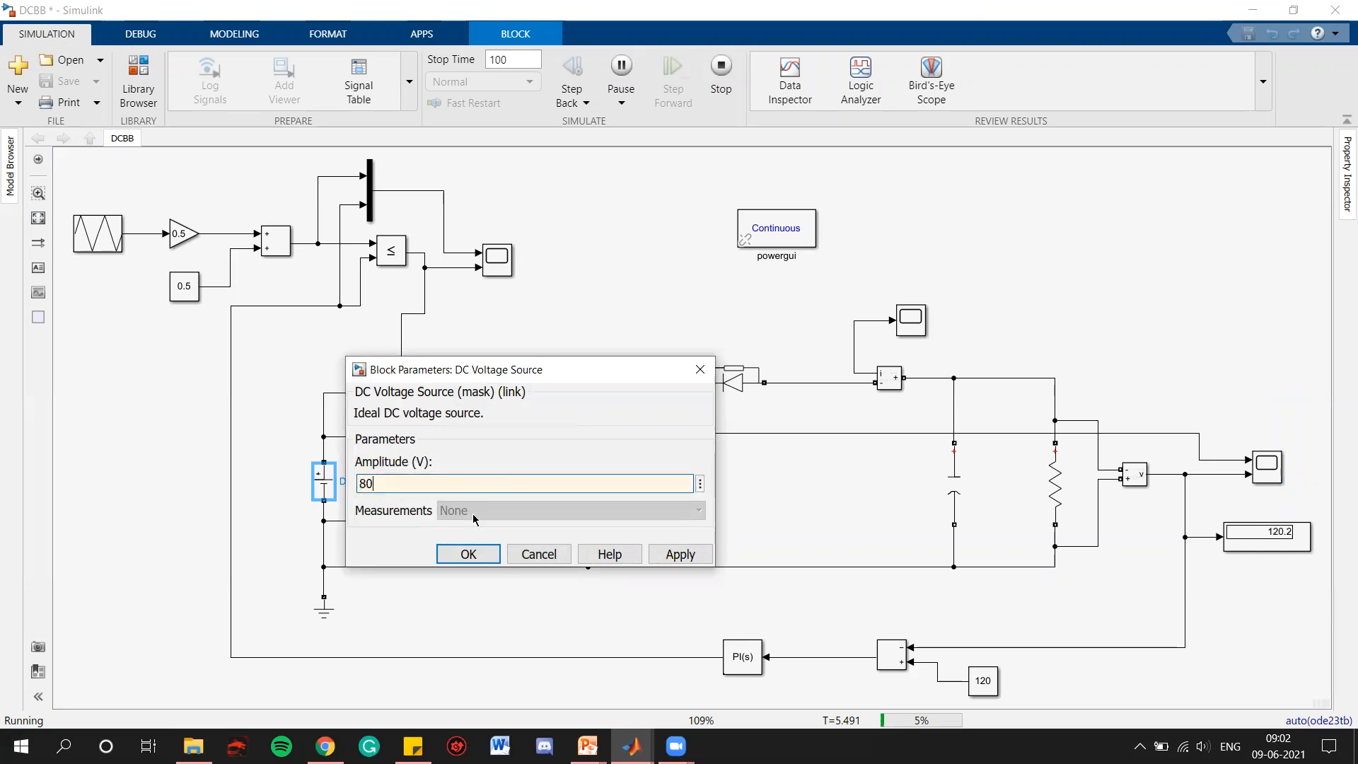
click(672, 554)
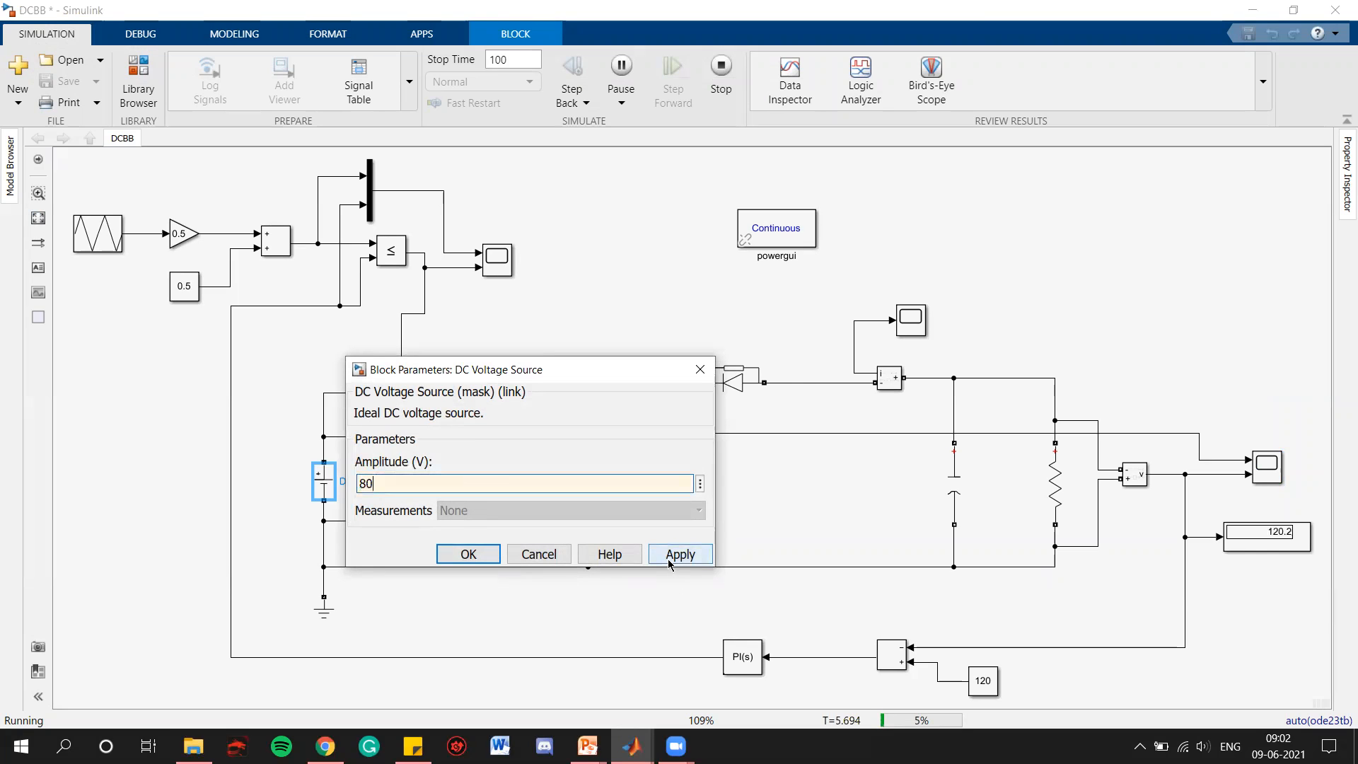
click(461, 555)
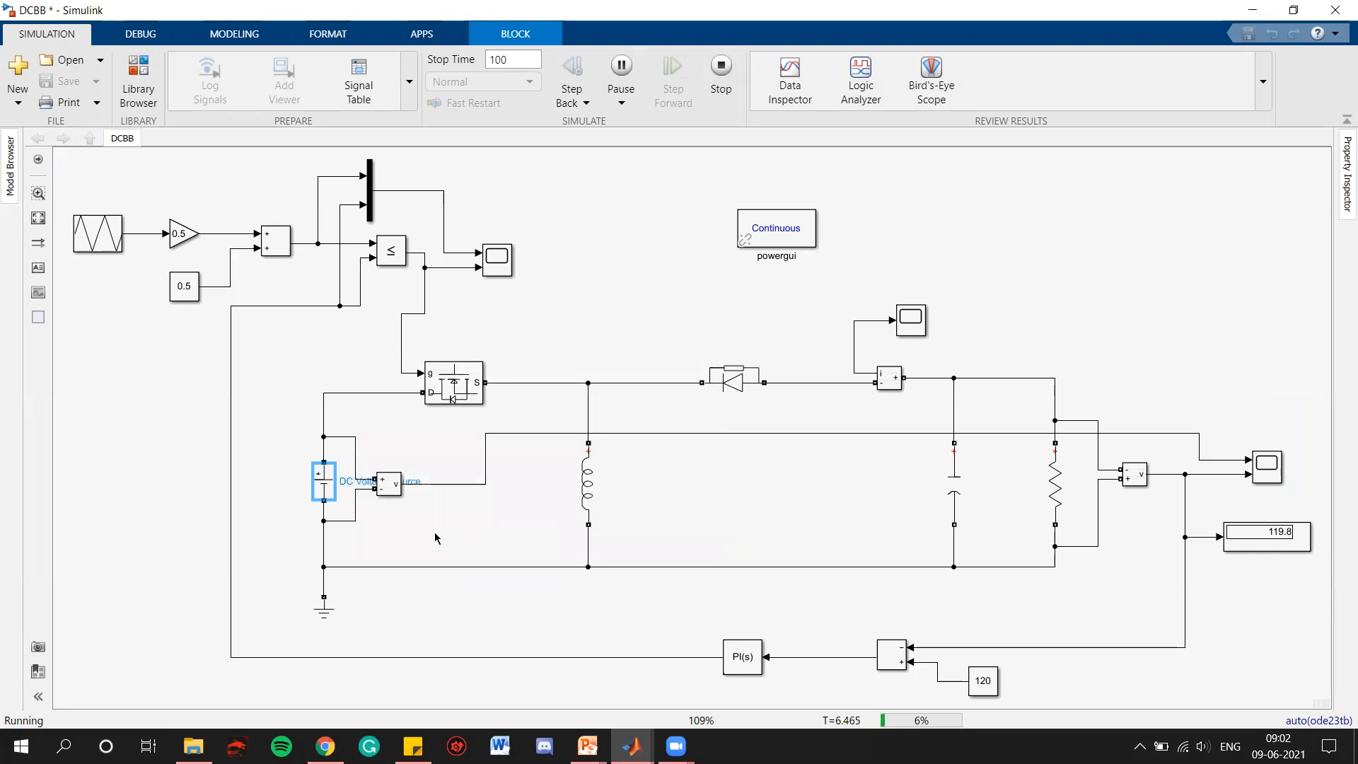
Step: Check the source's amplitude setting and read the output voltage on the display block for the 80 V input
double_click(323, 481)
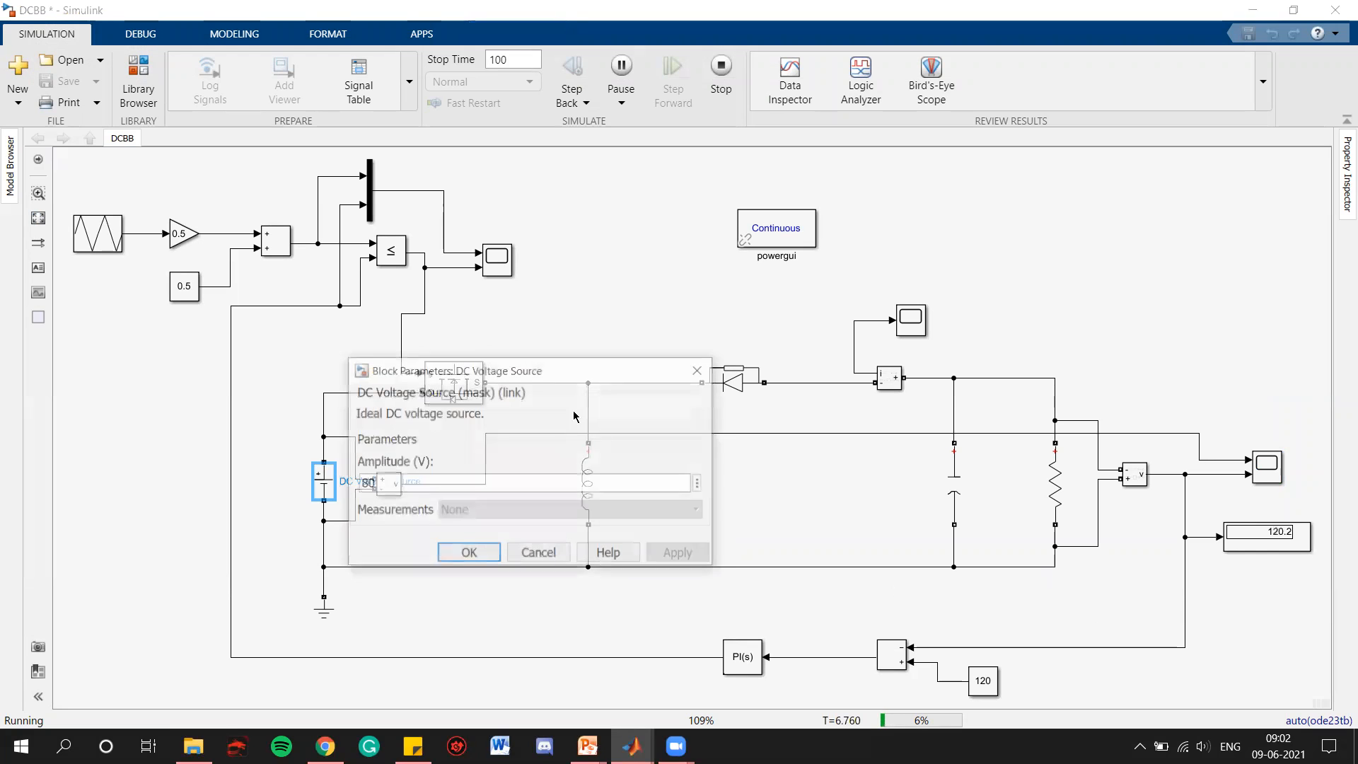
click(696, 370)
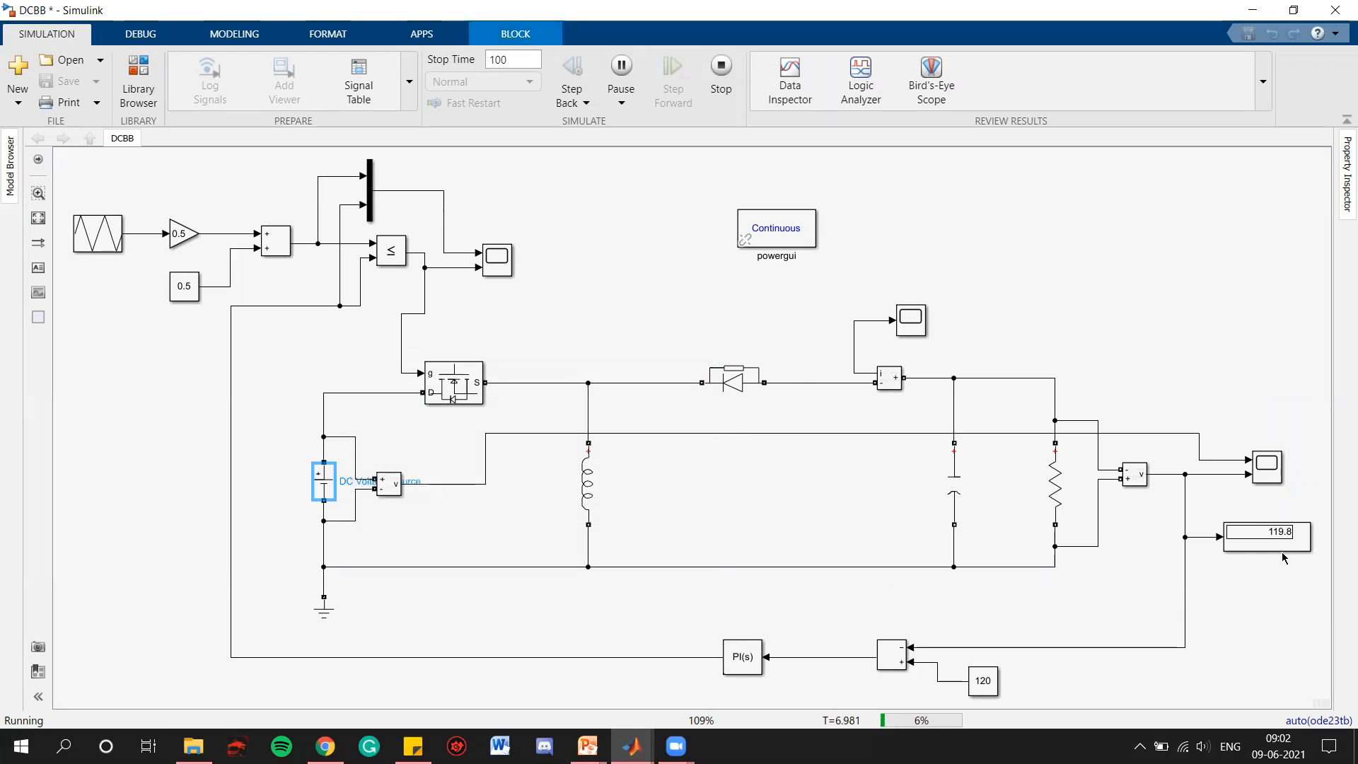
scroll(1283, 558, up, 5)
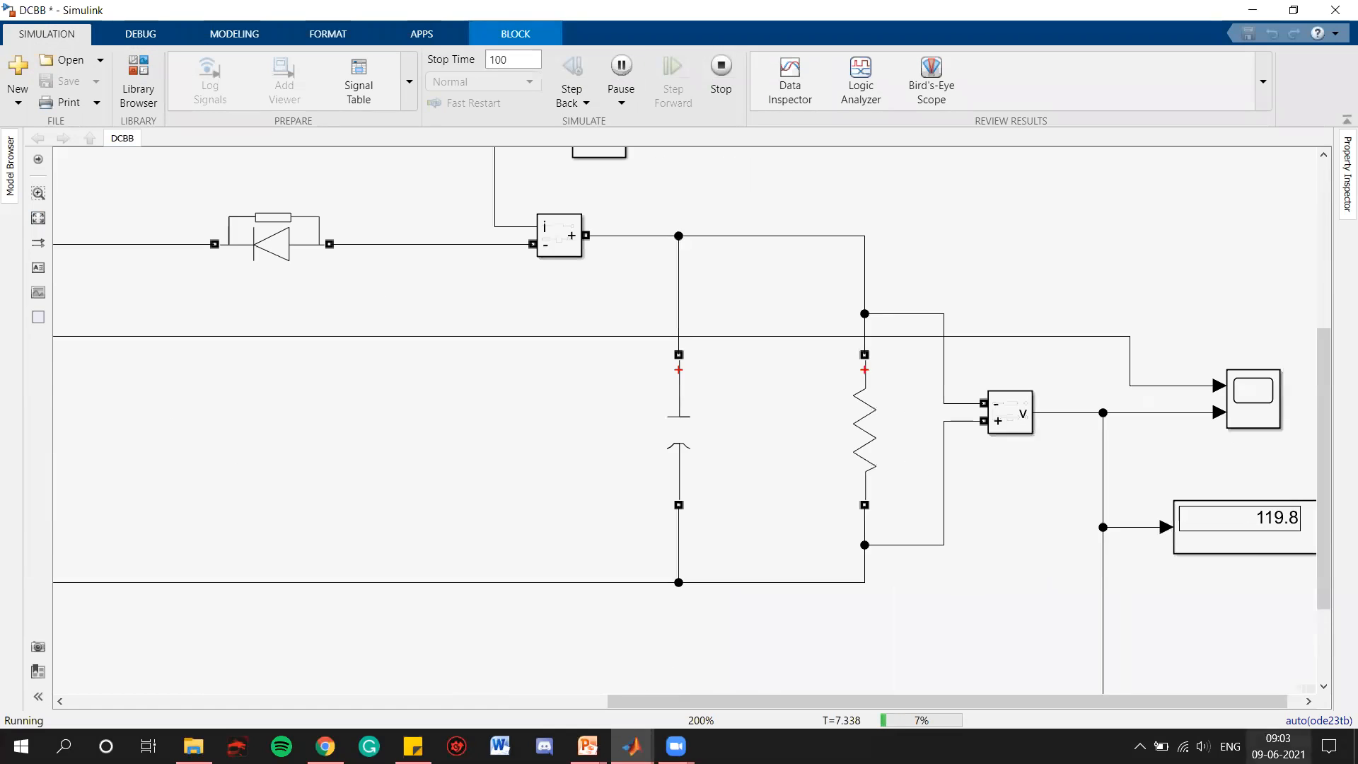
drag(1245, 701, 1262, 702)
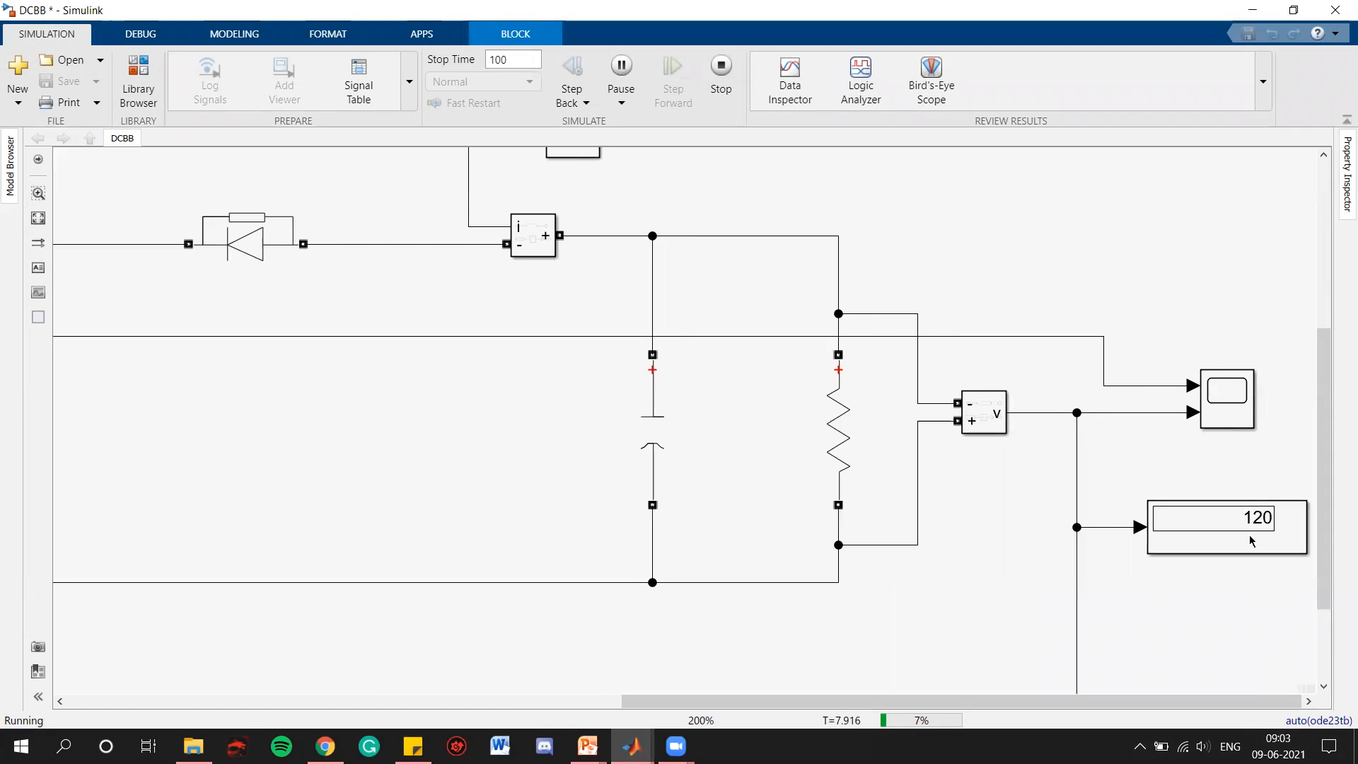
Step: Open the output scope and zoom in along time on the response to the input voltage change near 6 s
click(1241, 417)
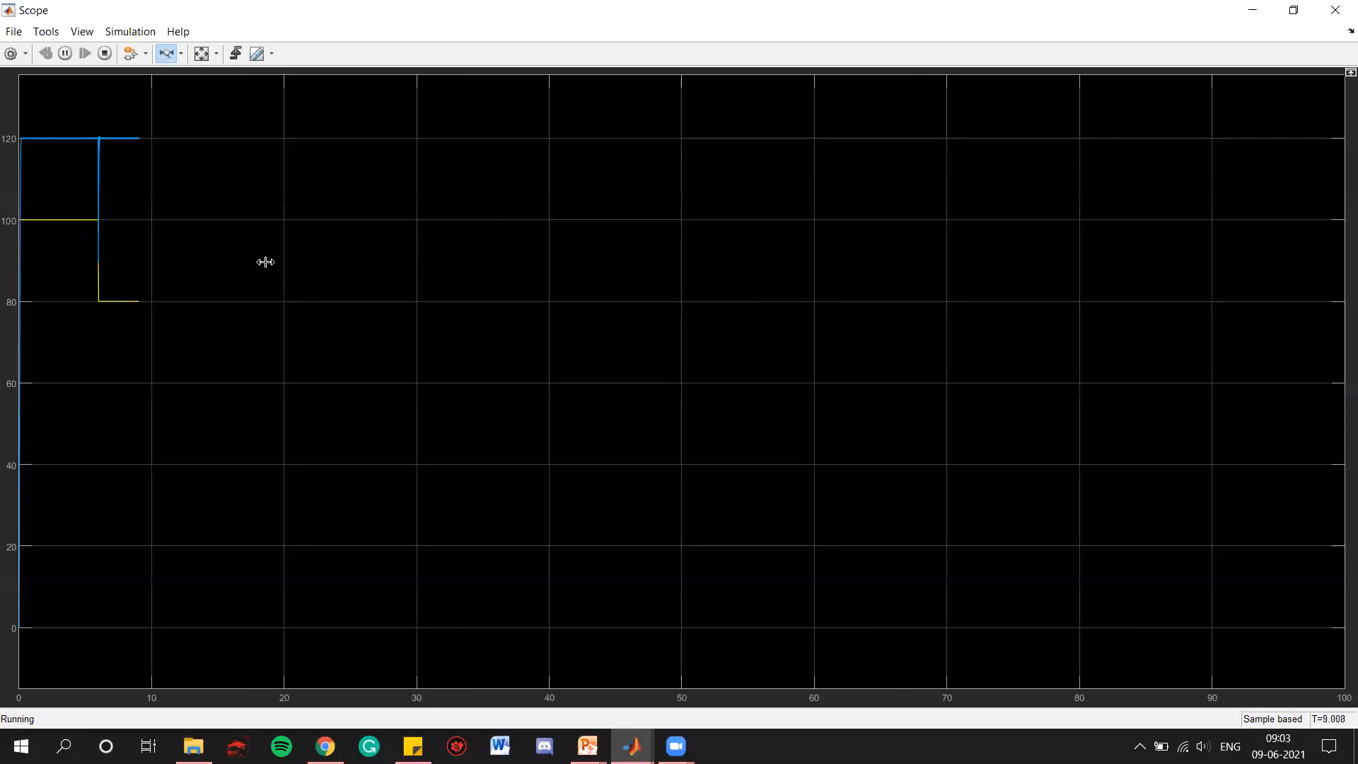
drag(20, 212, 196, 212)
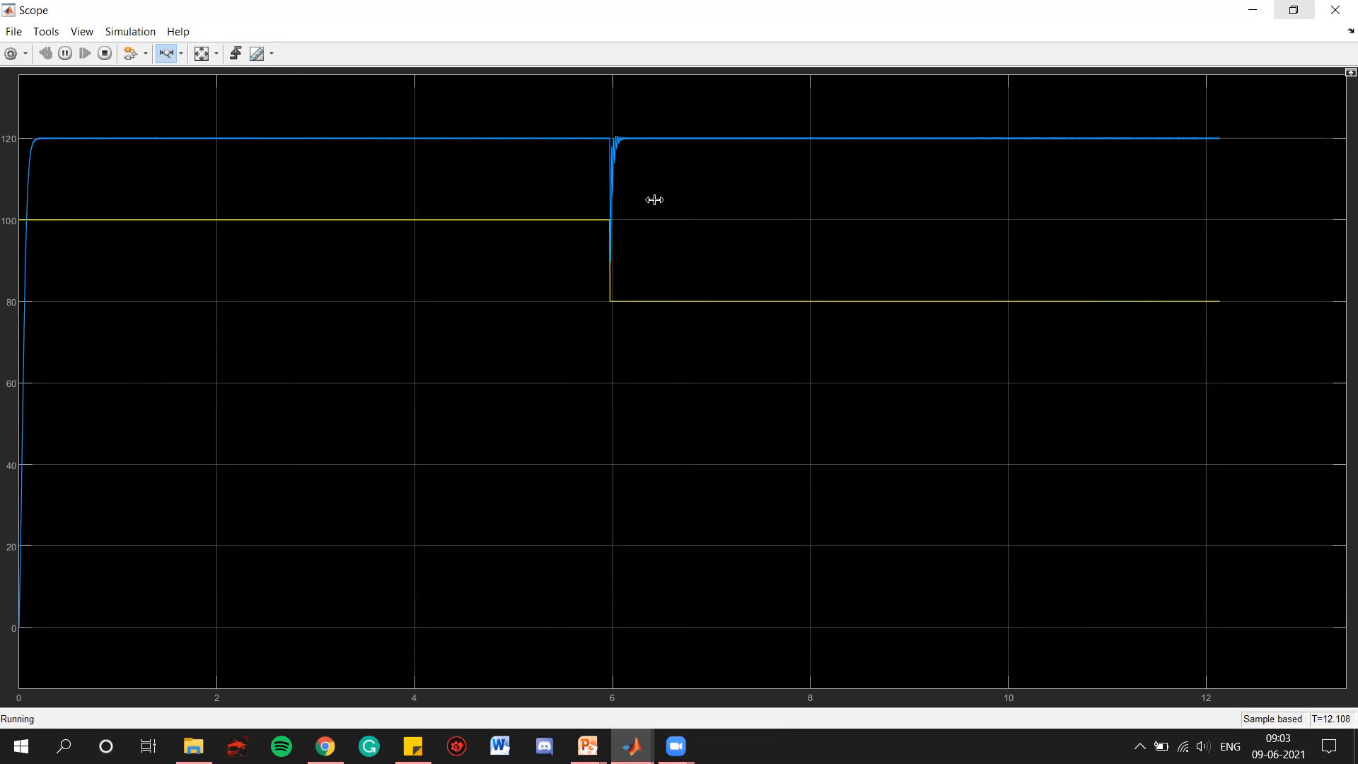
Step: Examine the output's recovery after the 6 s input step at finer time scales, then restore the full time range and close the scope
drag(657, 192, 587, 171)
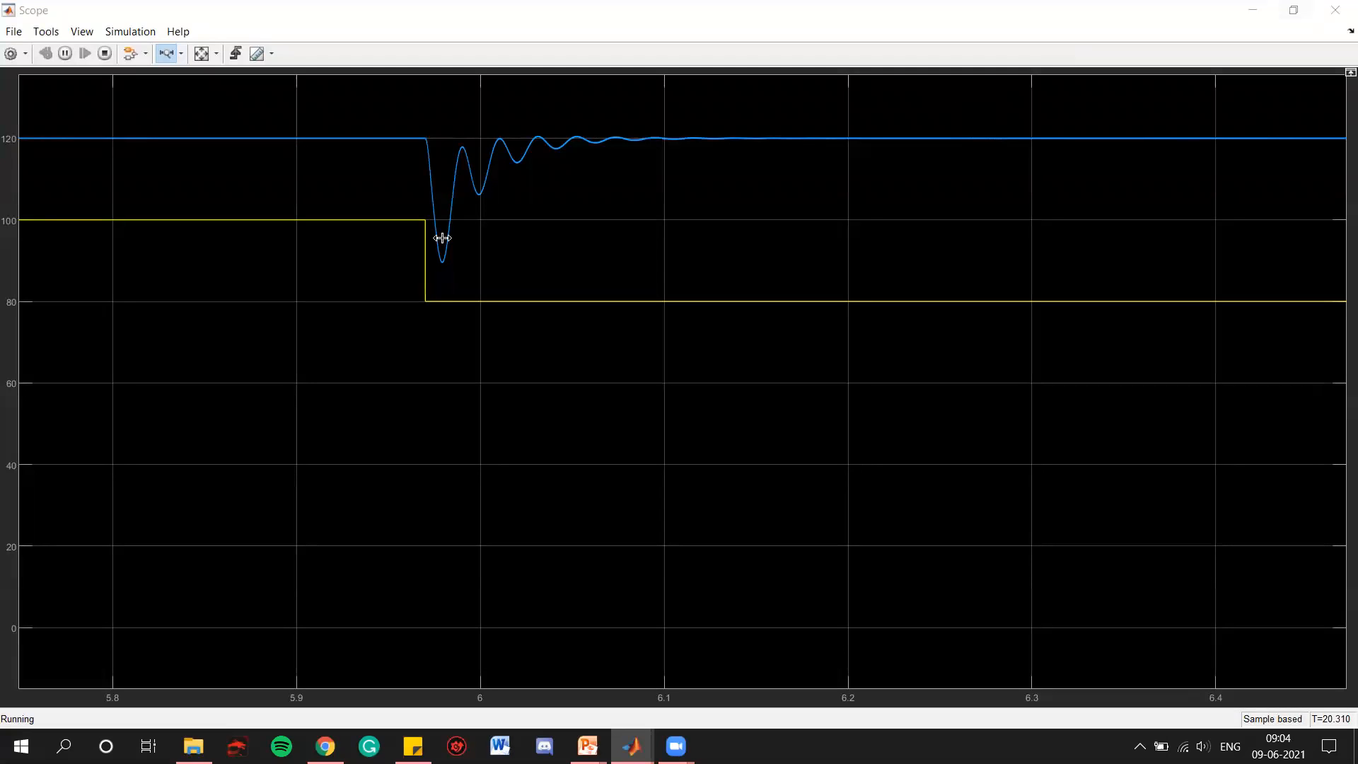
click(203, 63)
double_click(464, 226)
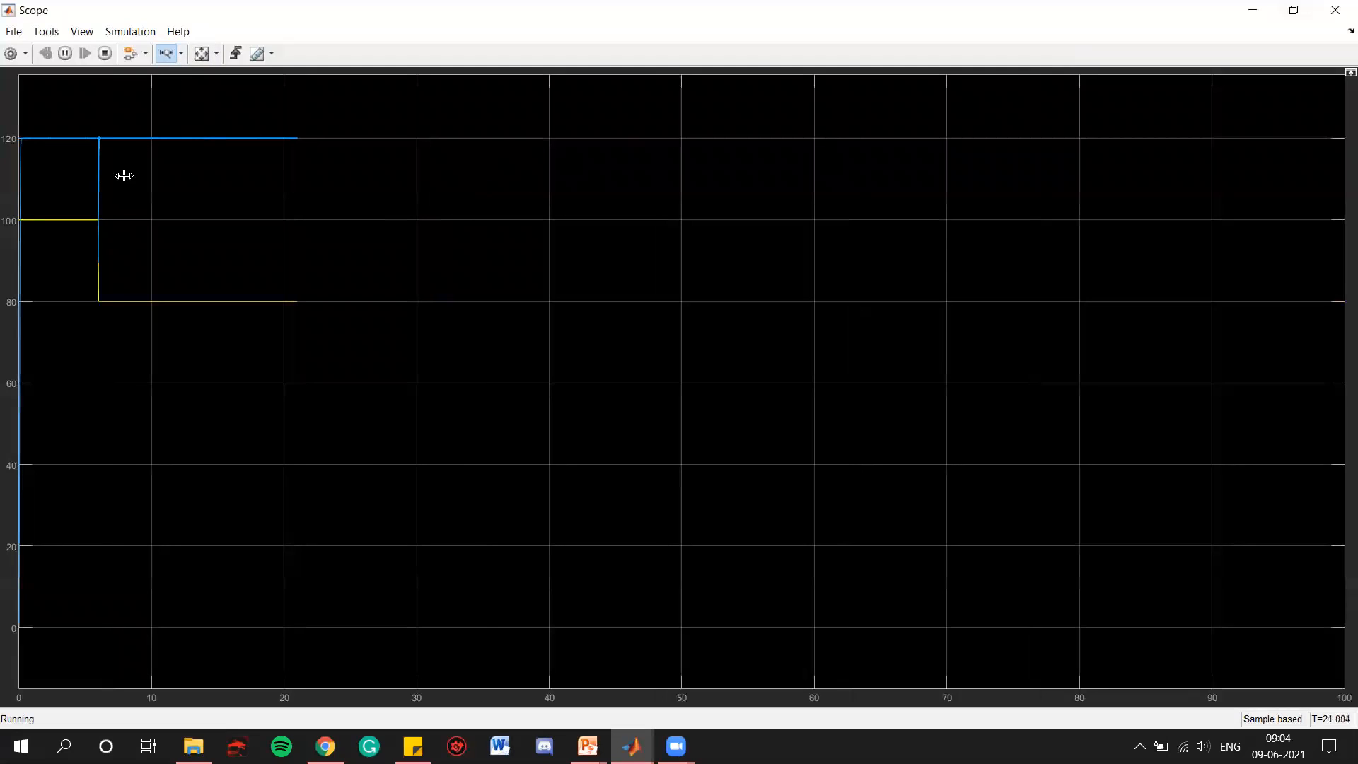
drag(134, 181, 87, 181)
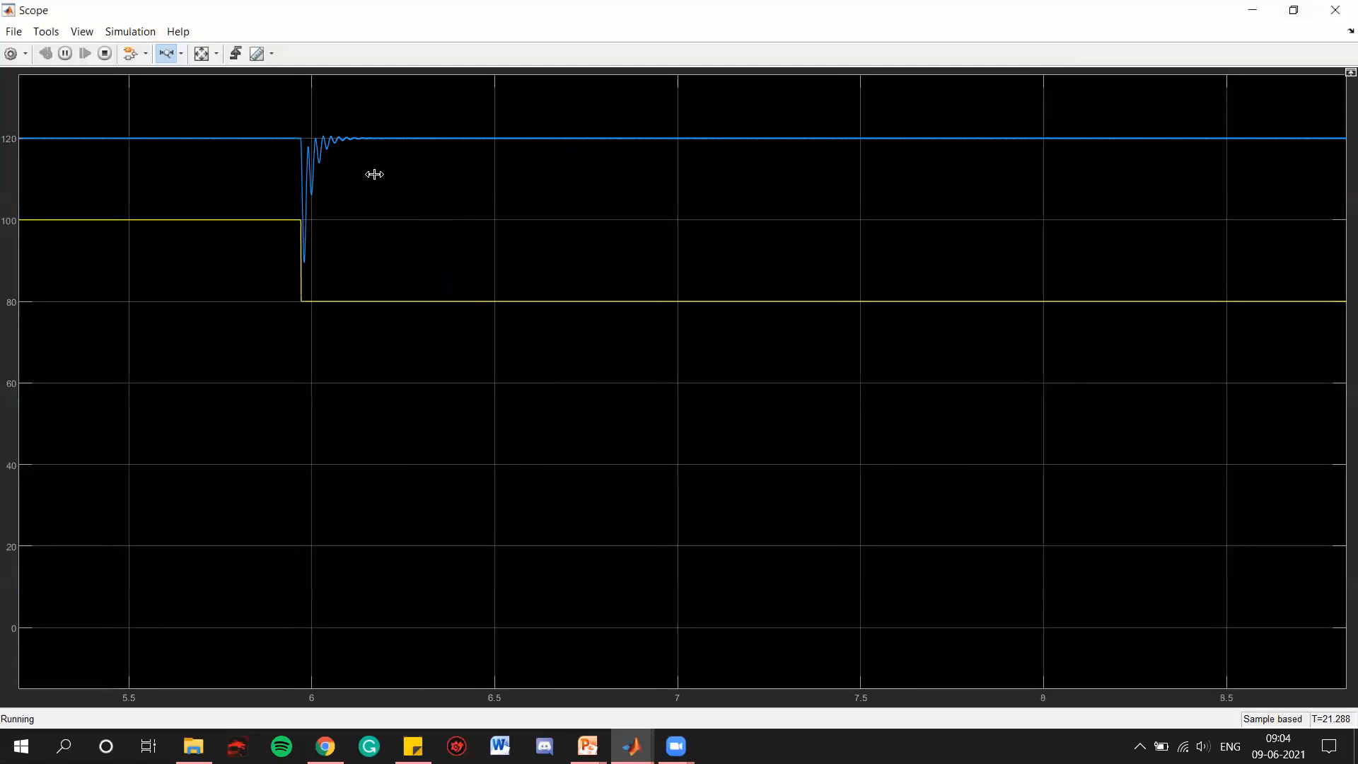
drag(388, 176, 267, 176)
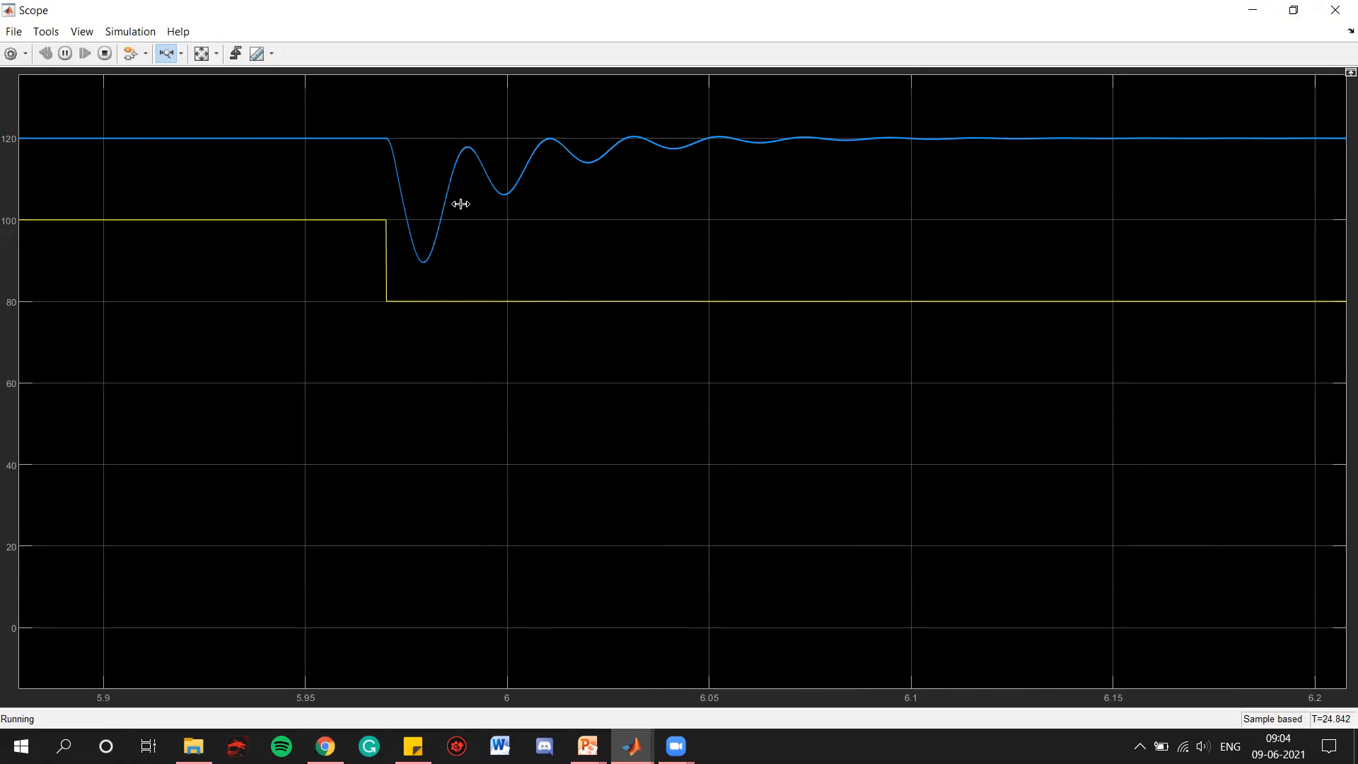
click(201, 54)
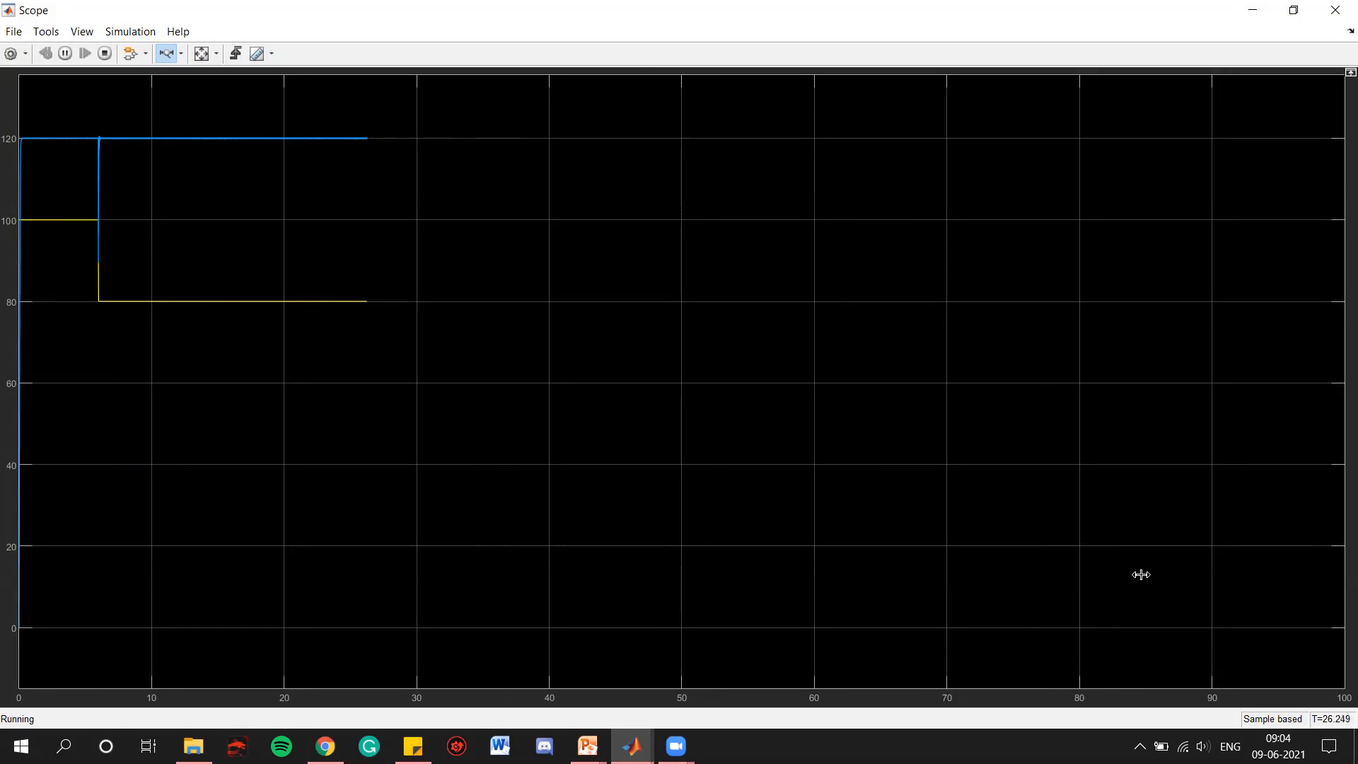
click(1336, 10)
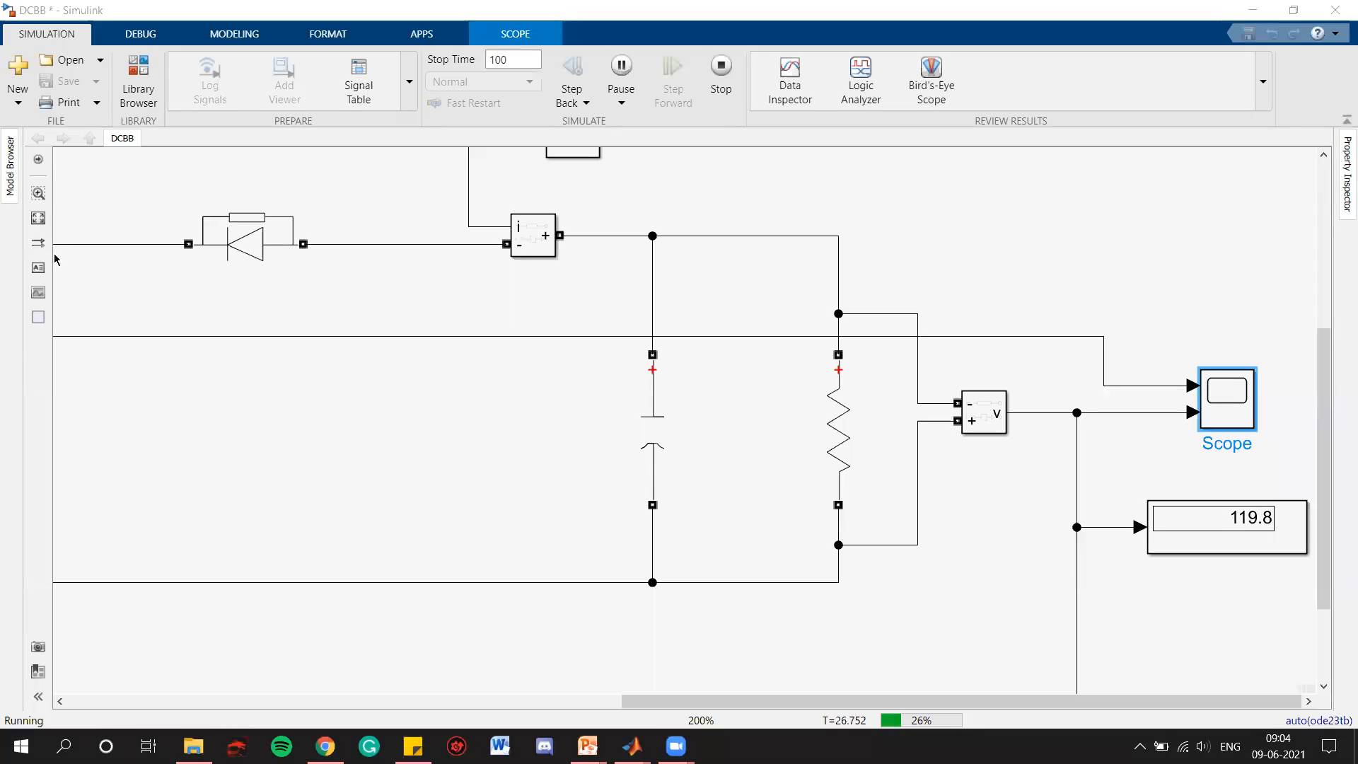
Step: Set the DC voltage source's amplitude to 150 V and apply it to the running simulation
click(38, 217)
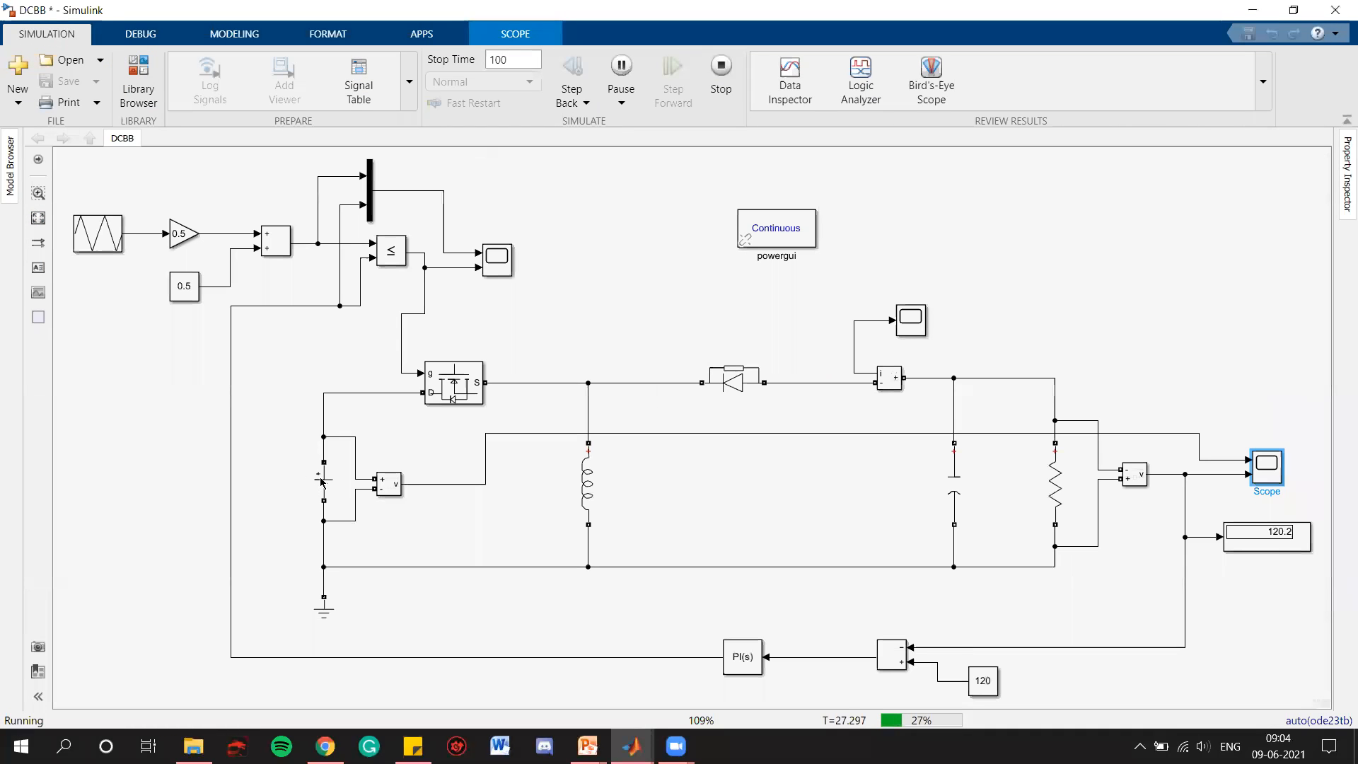
double_click(323, 481)
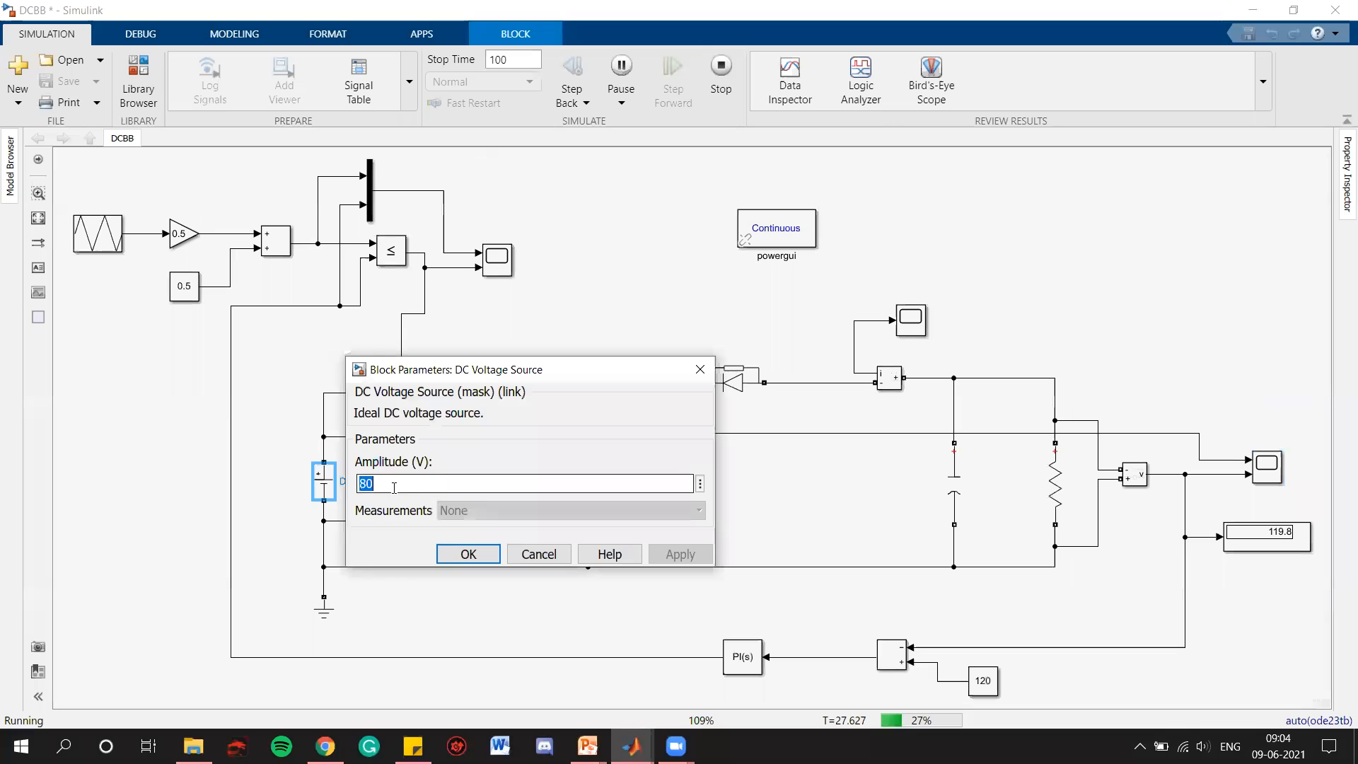
text(150)
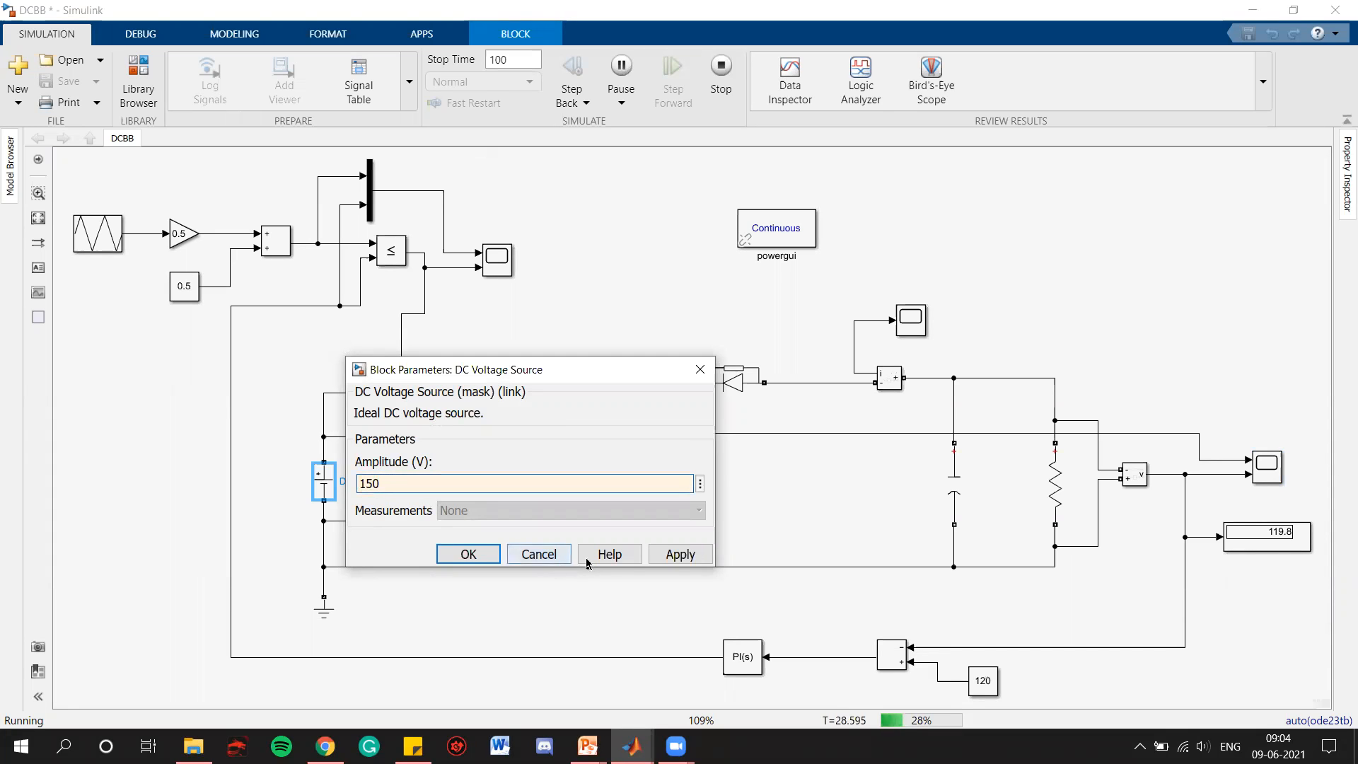
click(679, 554)
click(493, 558)
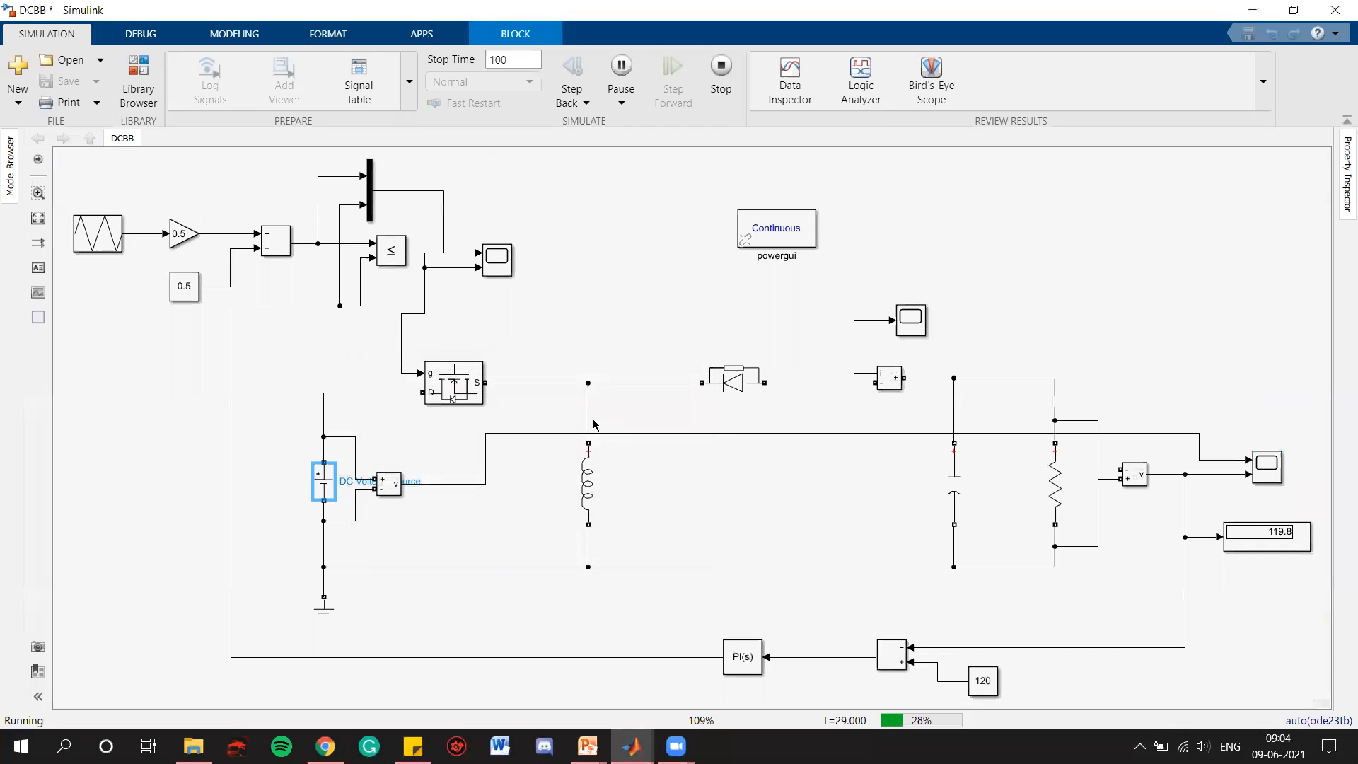
Step: Read the output voltage on the display block for the 150 V input
click(1285, 553)
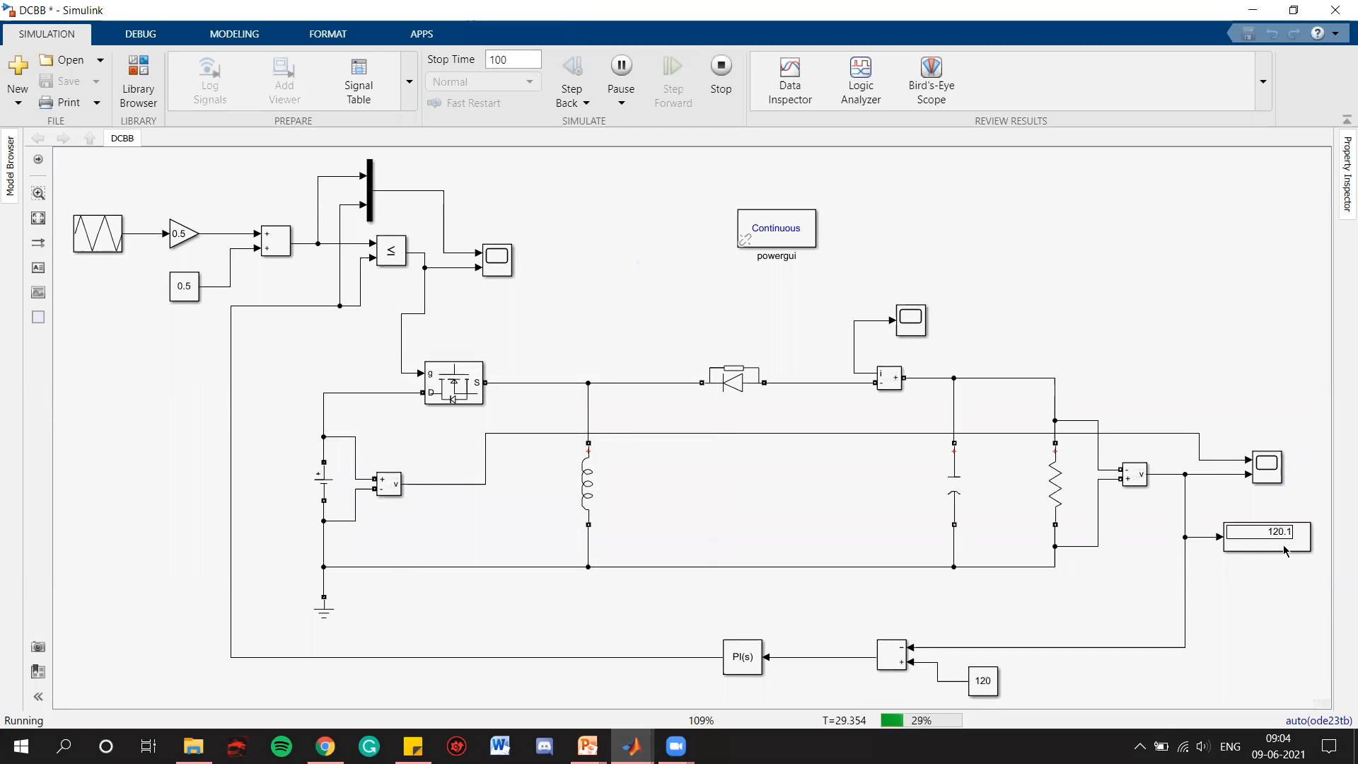
scroll(1285, 550, up, 5)
scroll(1286, 552, up, 6)
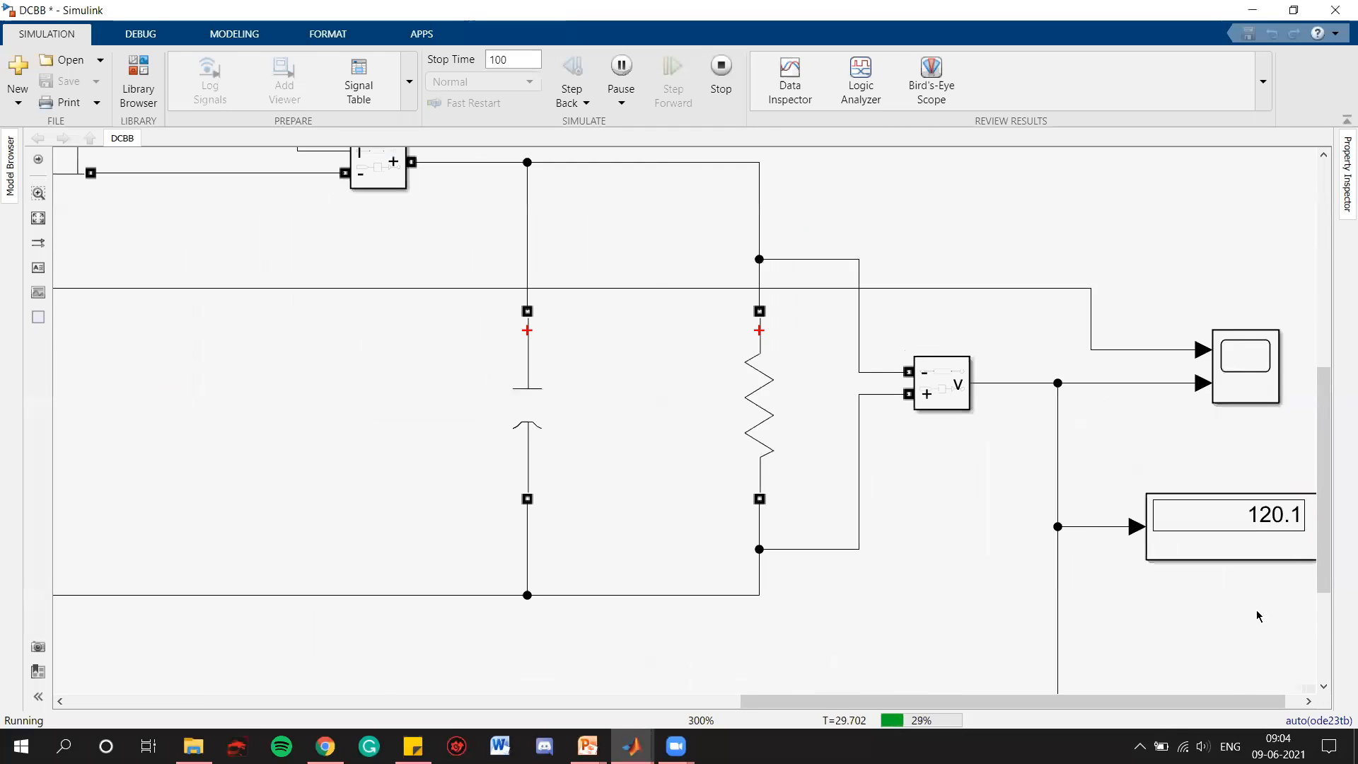
drag(1243, 704, 1259, 703)
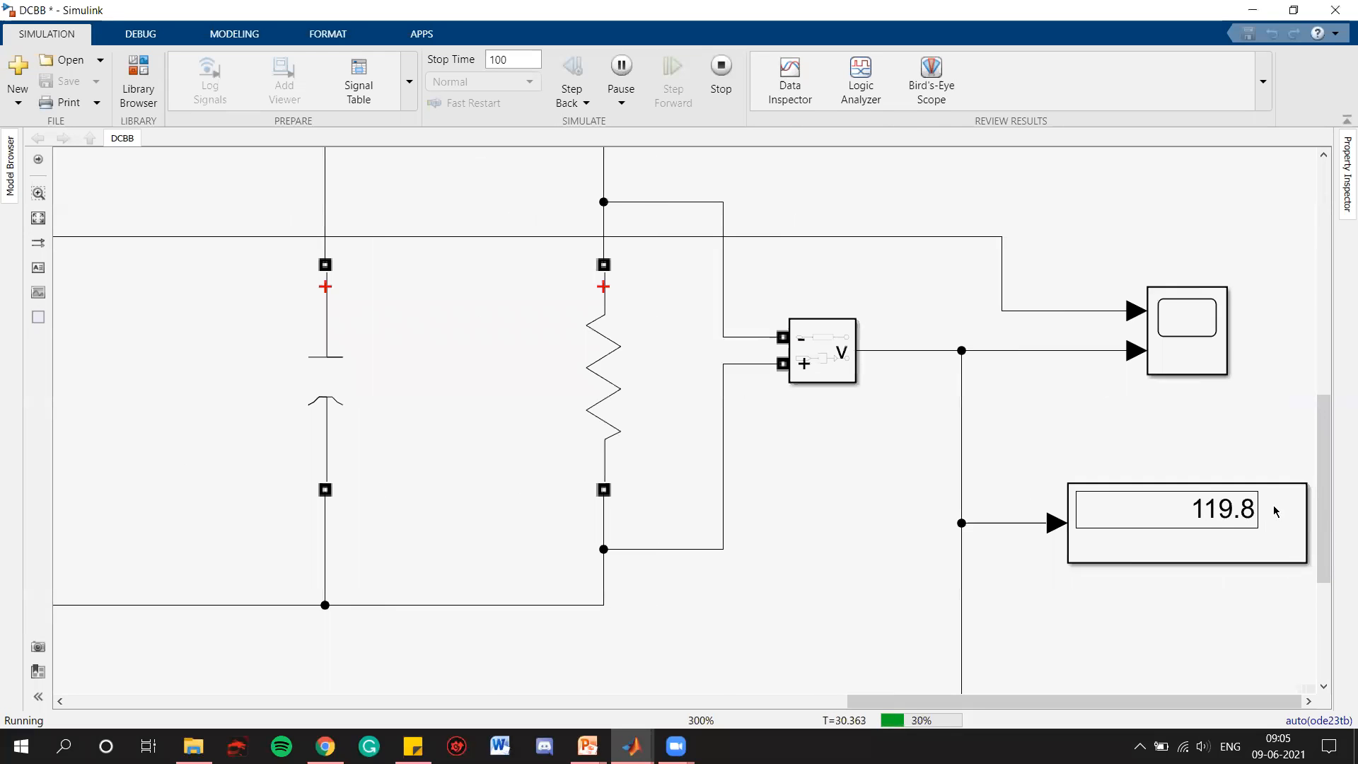
Step: Open the output scope, fit the axes to the traces and examine the response to the input voltage rise near 29 s
double_click(1199, 349)
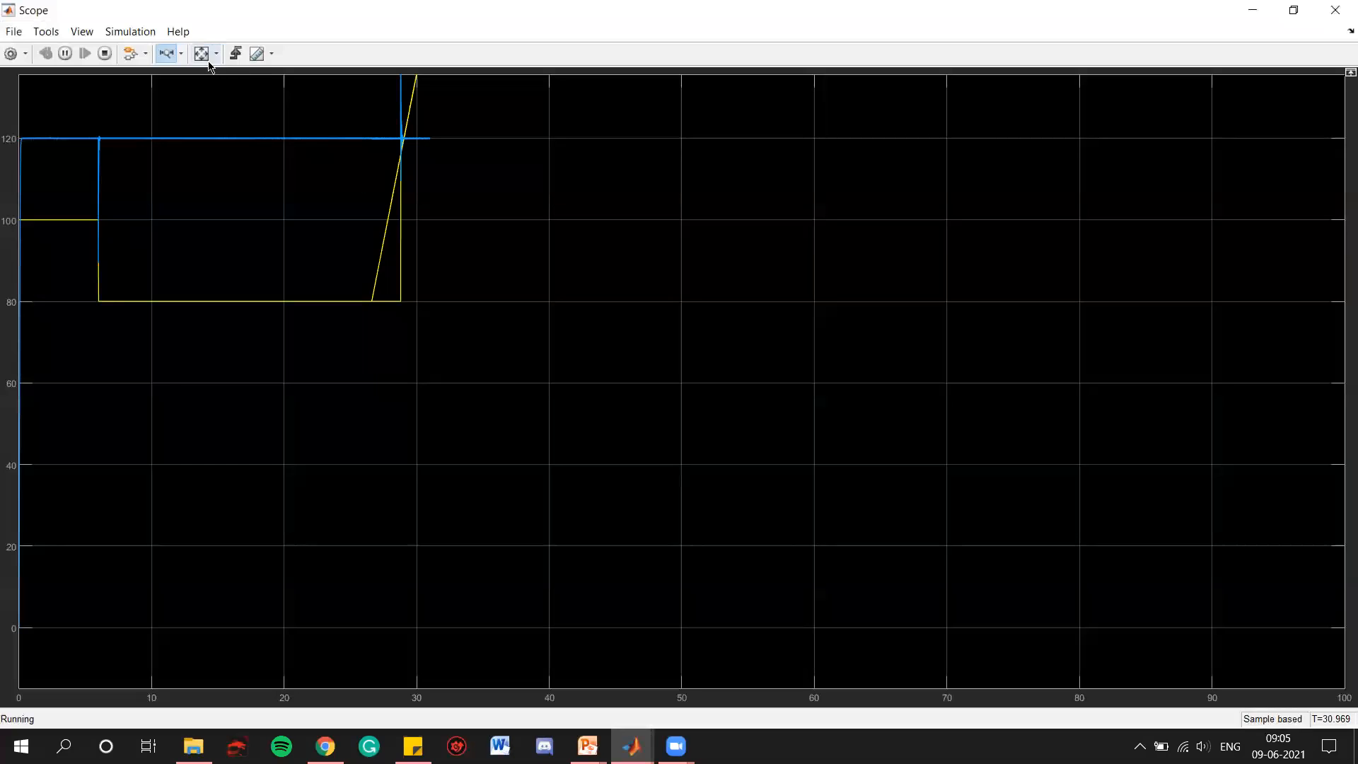
click(202, 54)
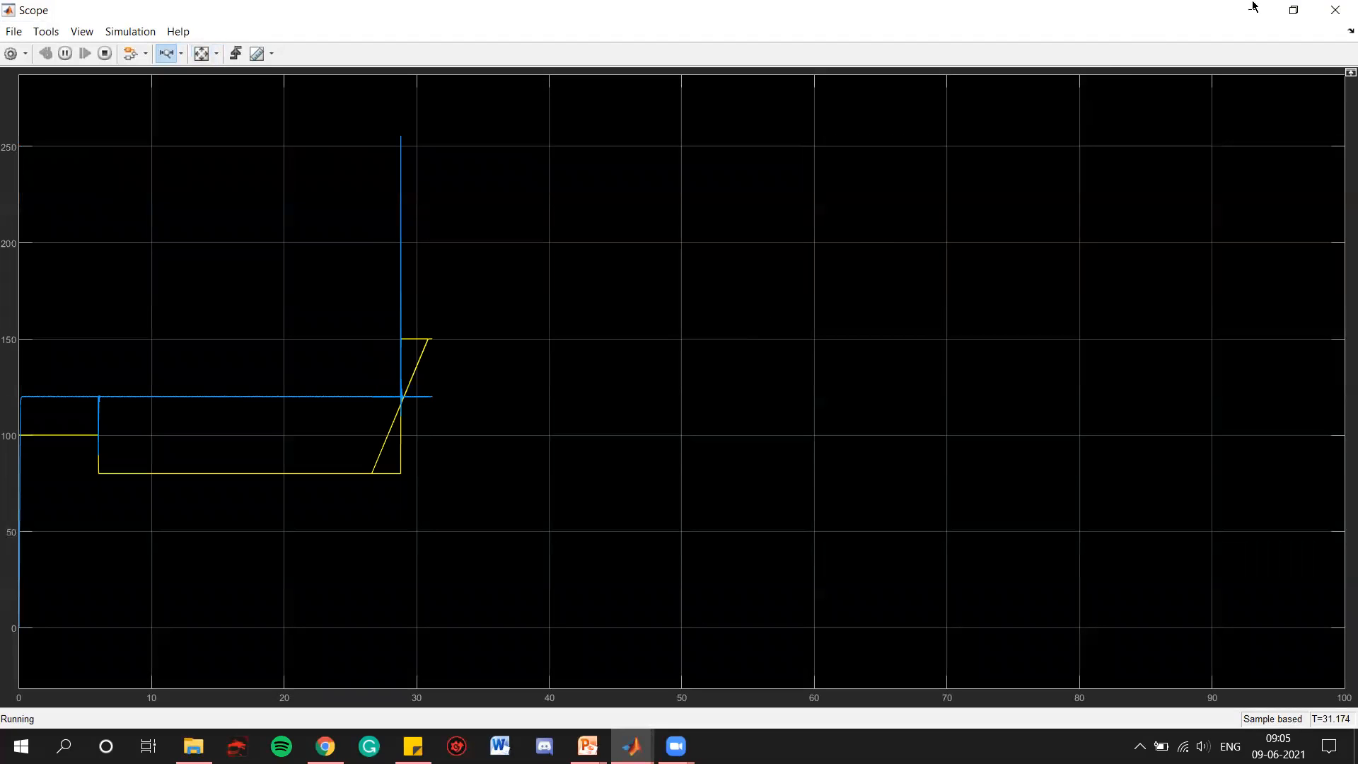
click(1335, 9)
double_click(1211, 367)
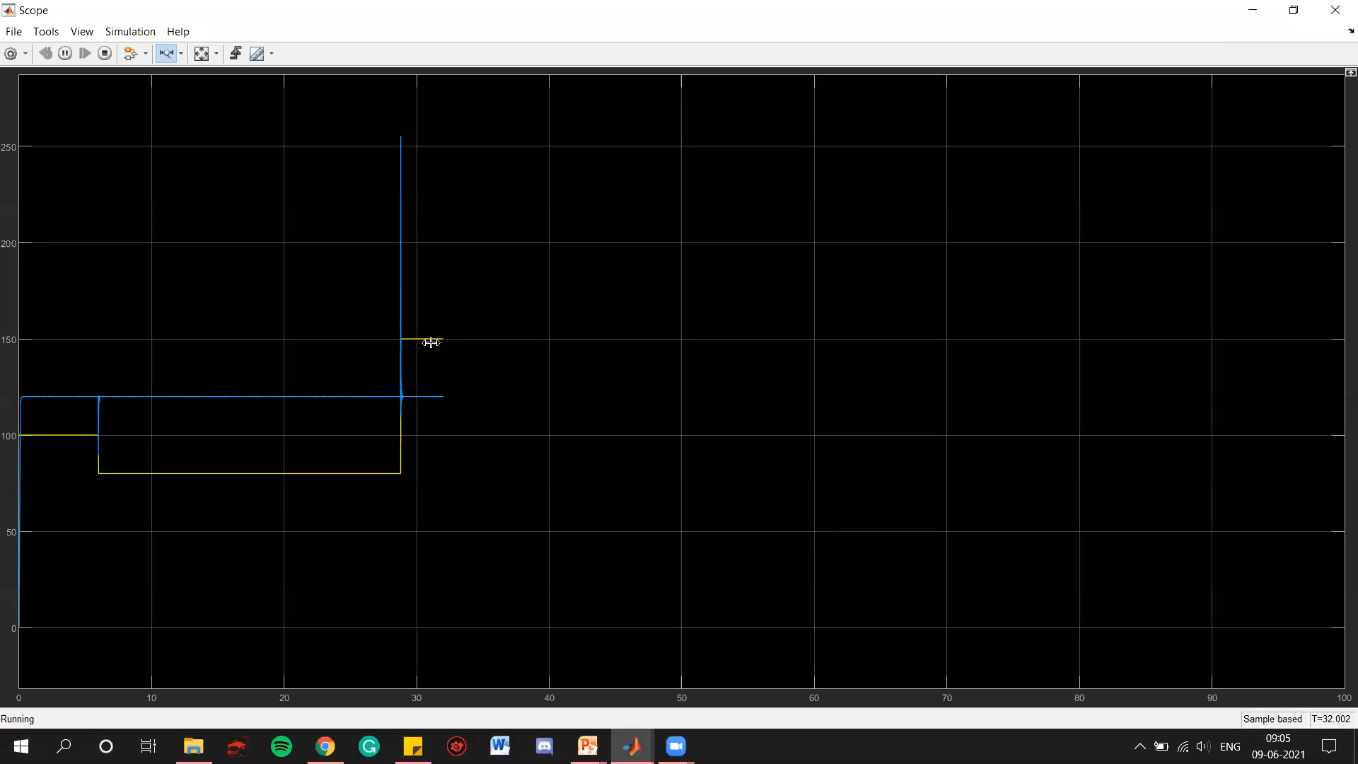
drag(486, 379, 304, 362)
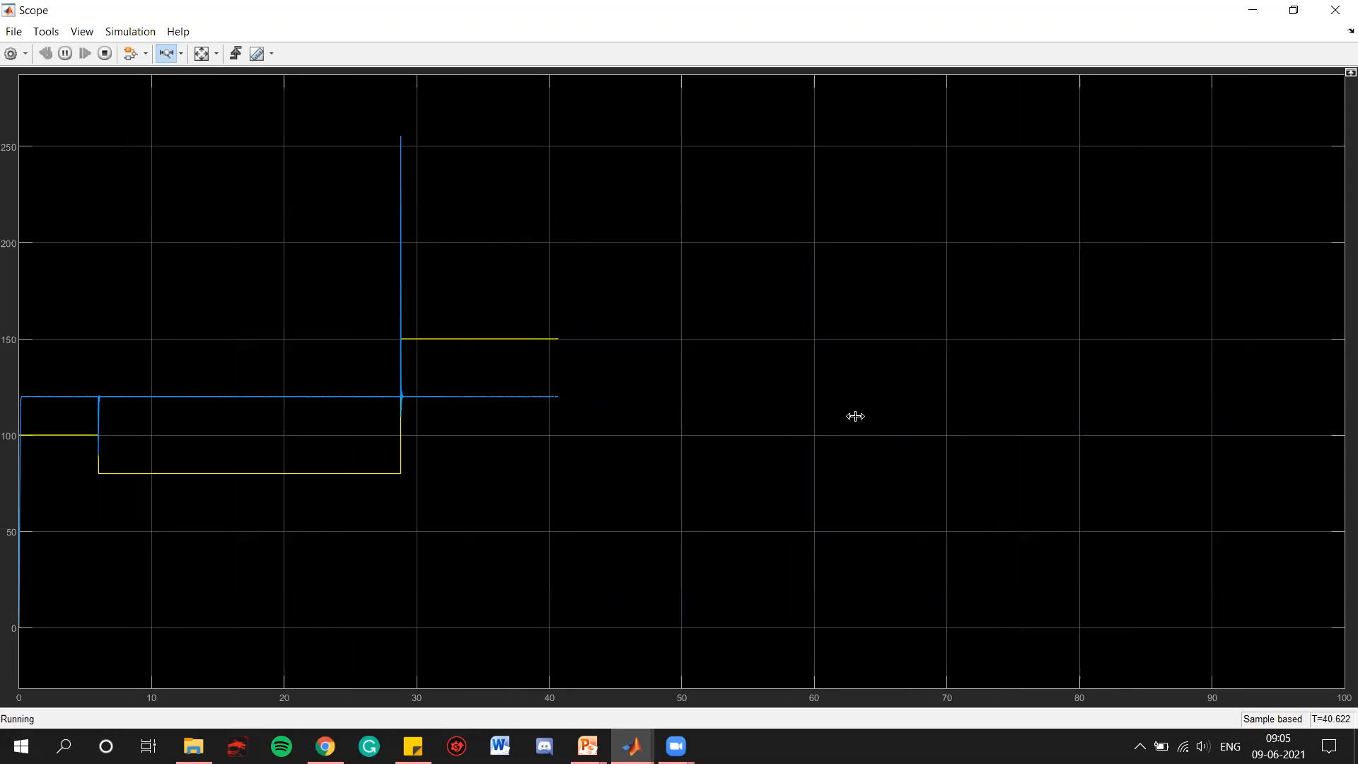
Step: Close the output scope, show the whole converter model and stop the simulation
click(1337, 8)
click(37, 218)
click(720, 86)
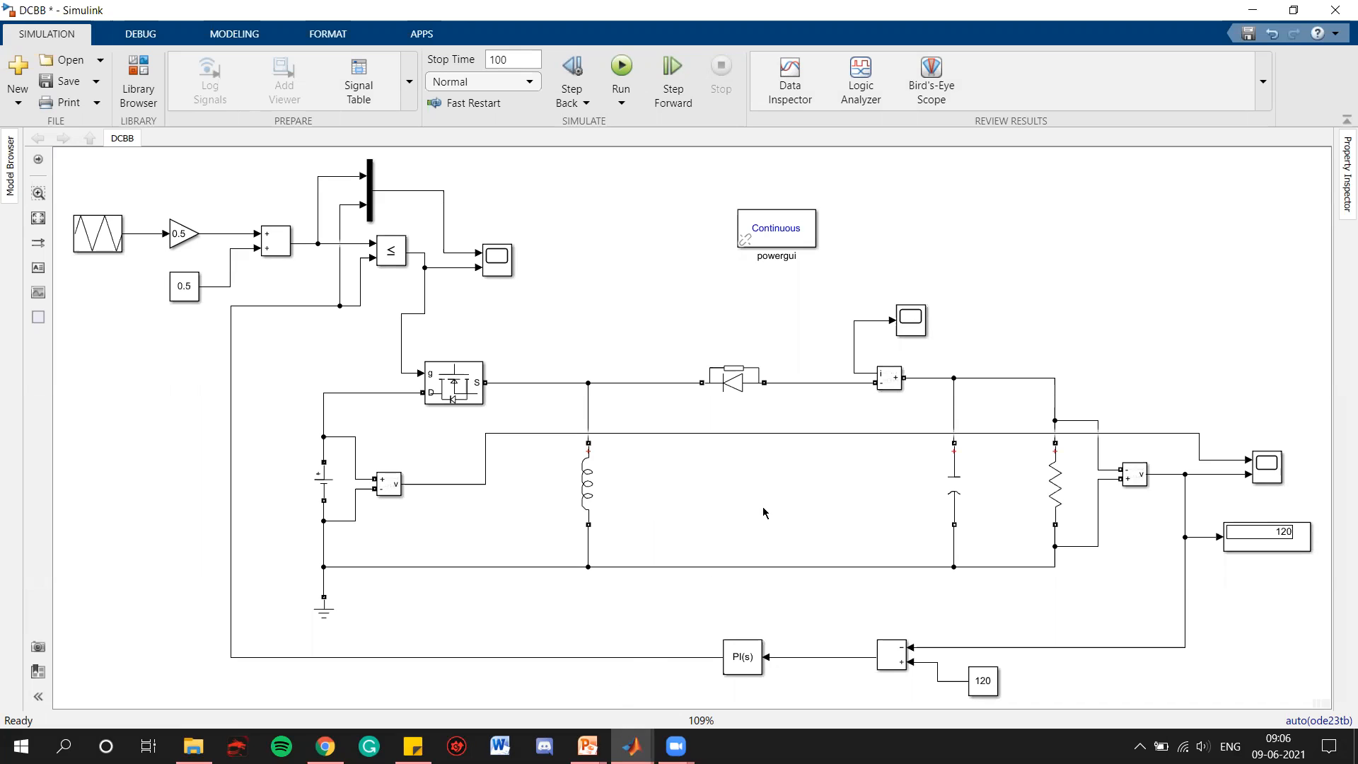
Step: Switch to the PowerPoint slide show, advance to the closing THANK YOU slide and dismiss the pop-up notification
key(alt+Tab)
key(alt+Tab)
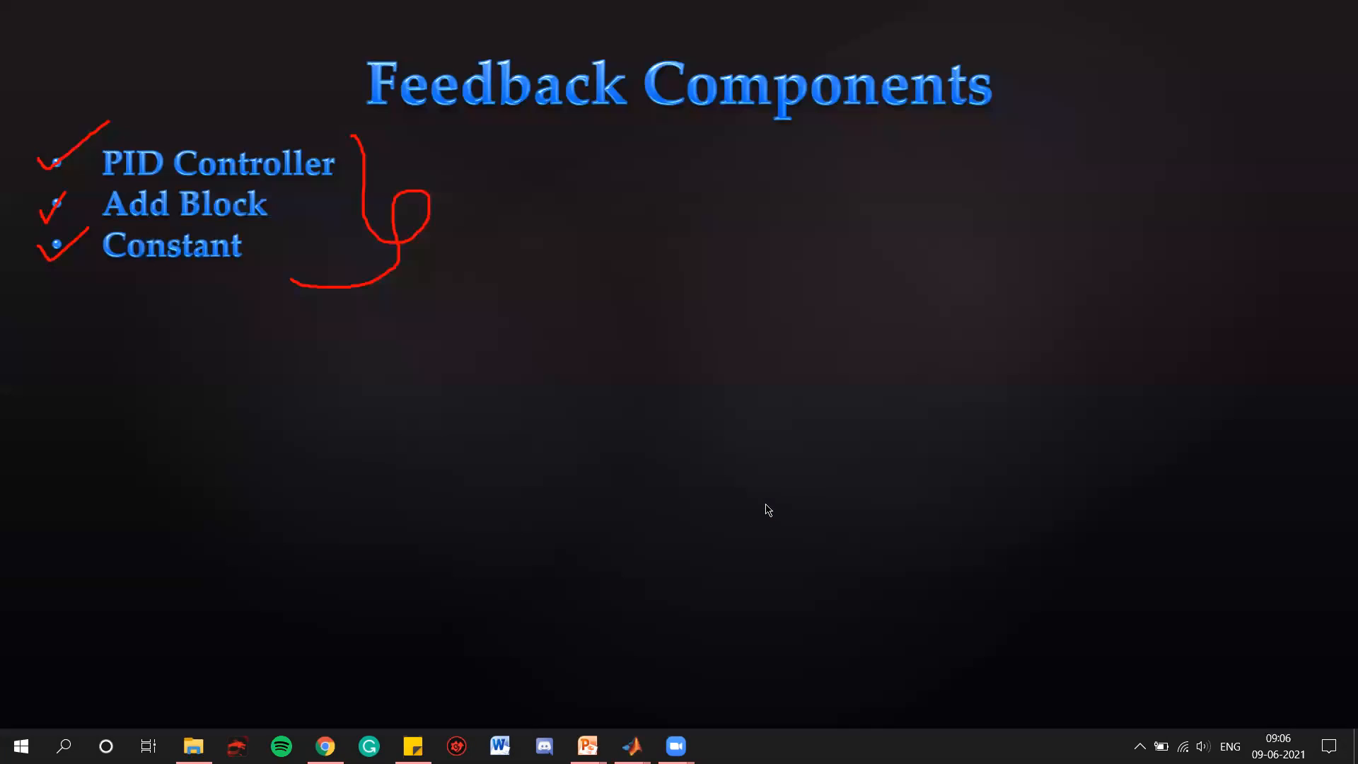
click(942, 343)
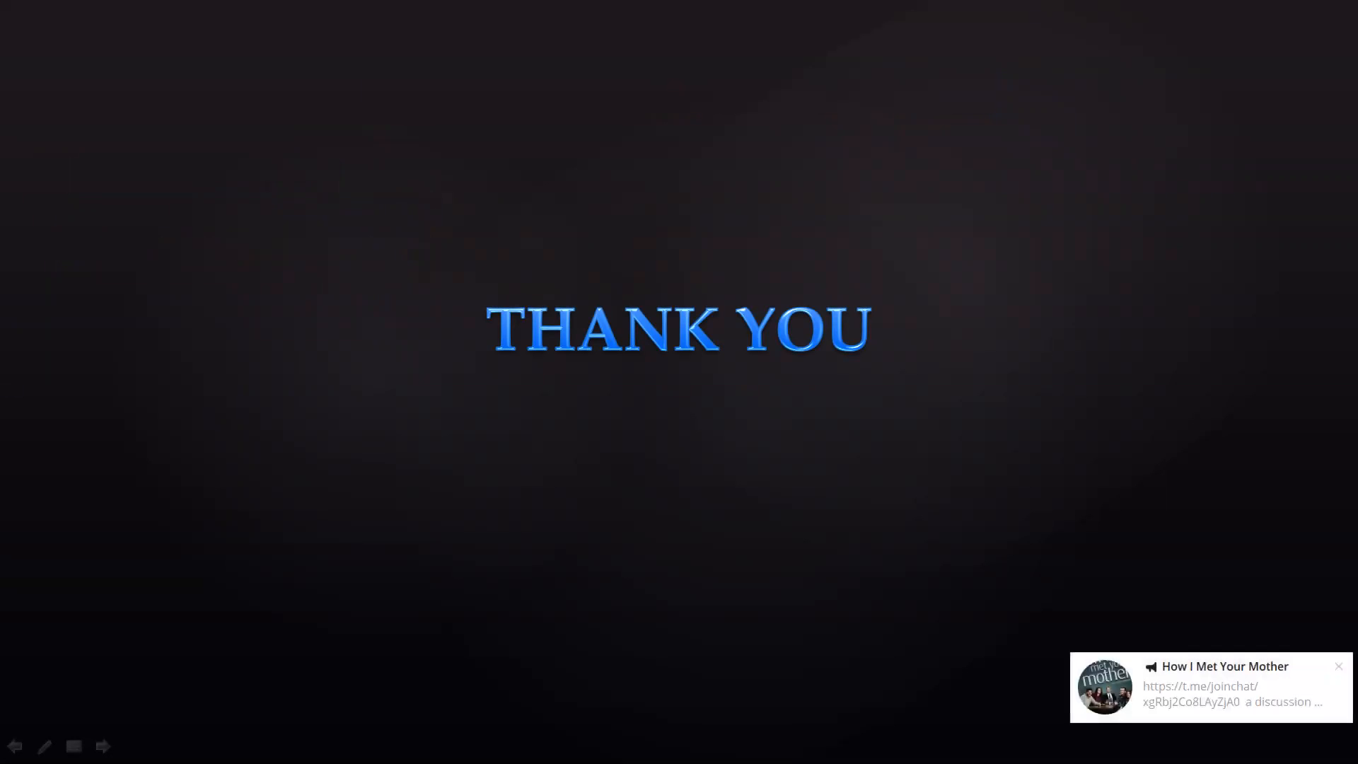
click(1339, 664)
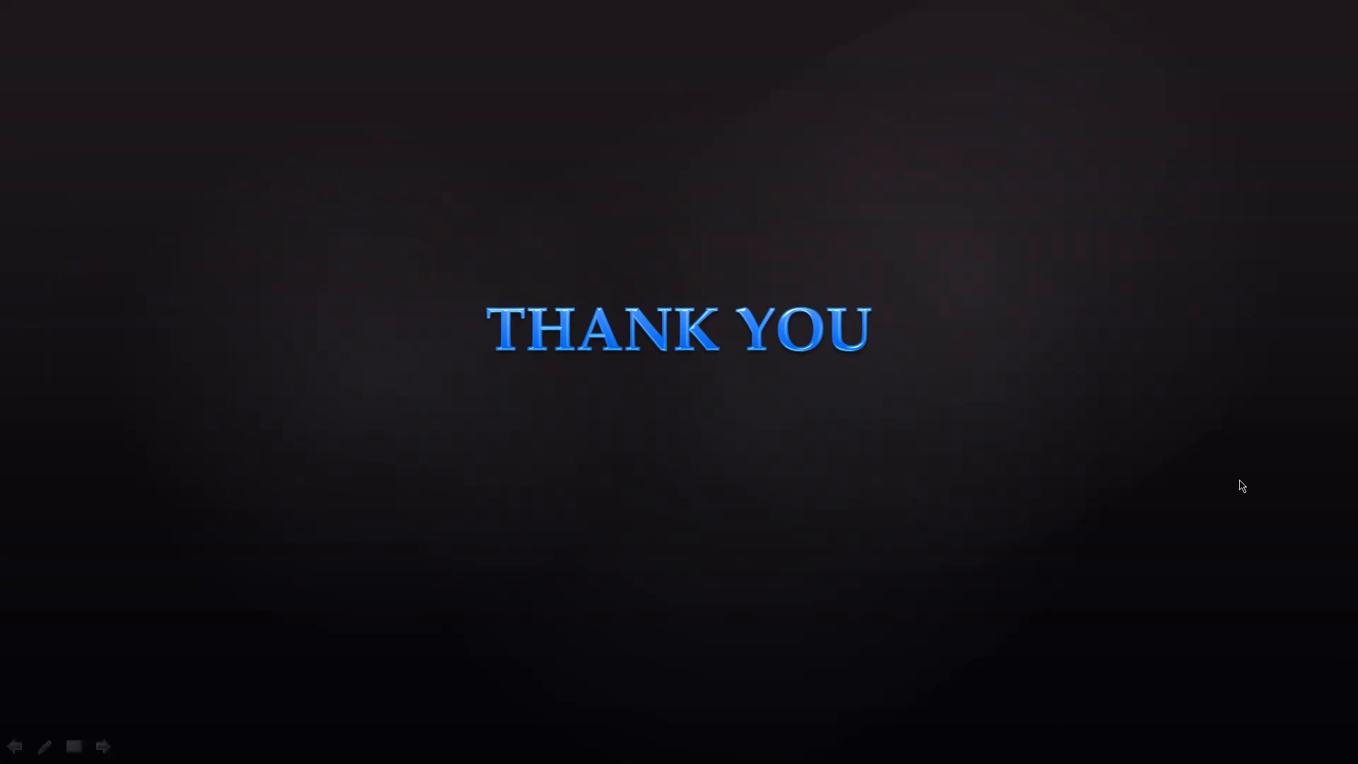